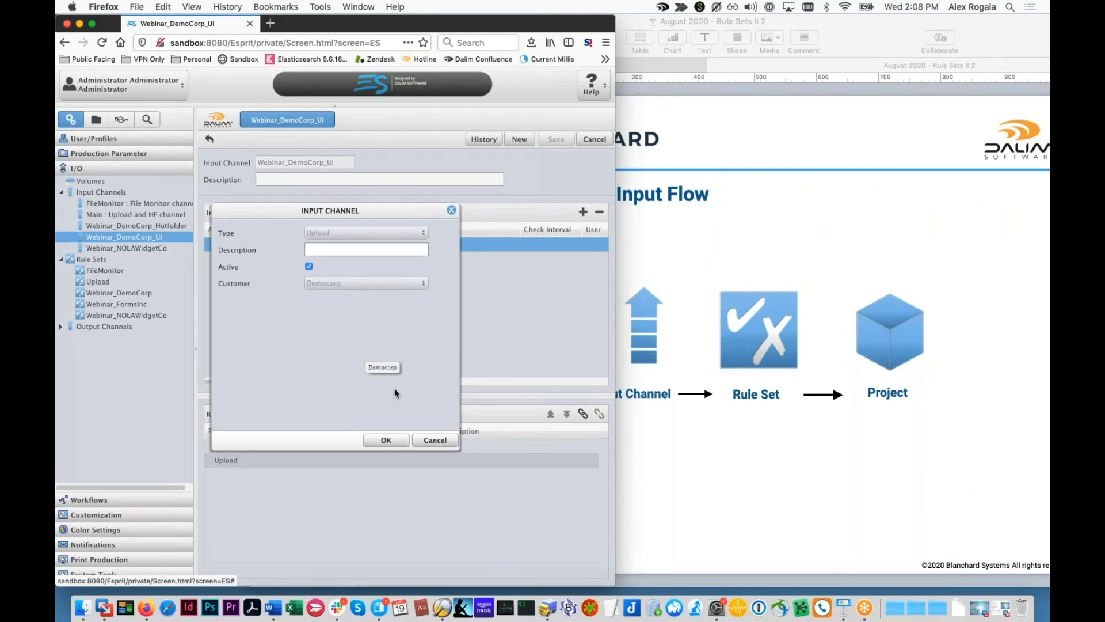
Step: Dismiss the Input Channel dialog unchanged, open the Webinar_DemoCorp rule set and select Multipage to Split
click(436, 441)
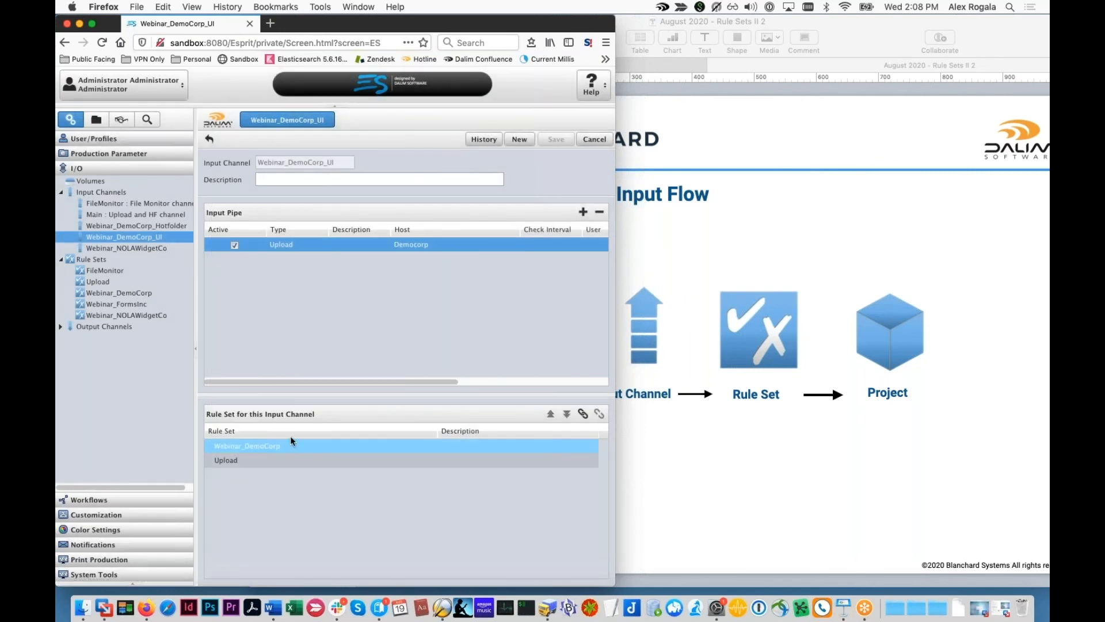
click(148, 293)
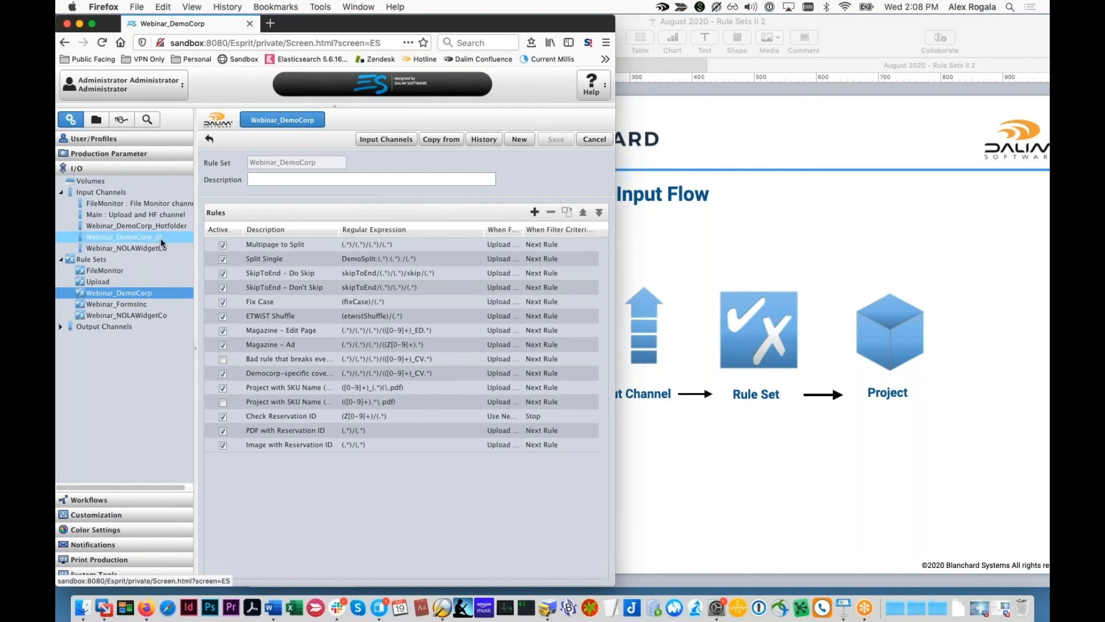
click(225, 291)
drag(225, 292, 283, 242)
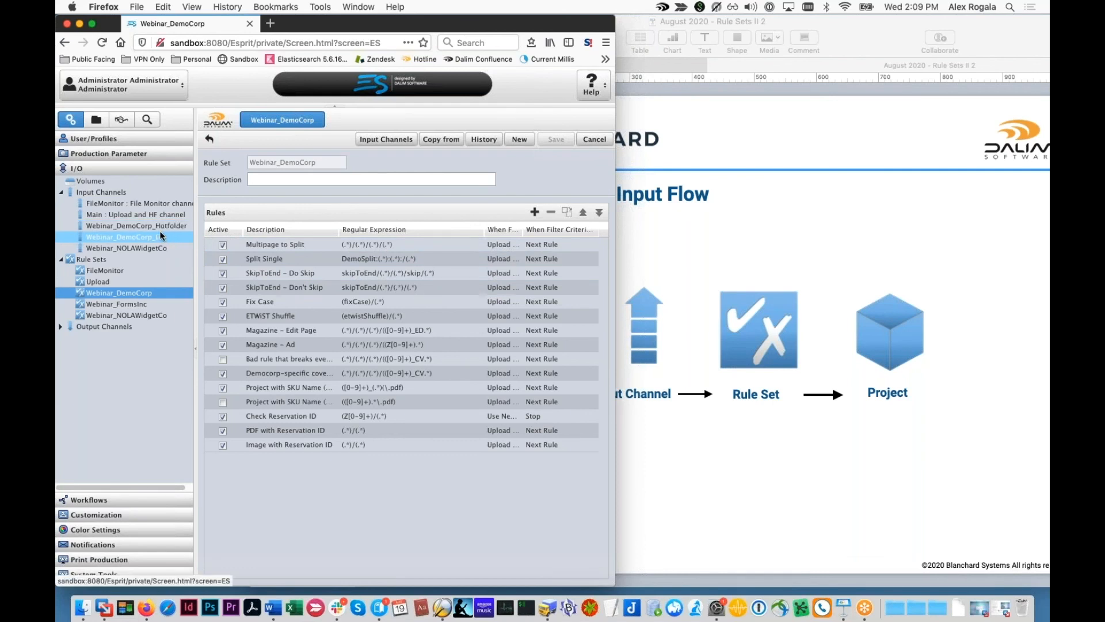
click(268, 249)
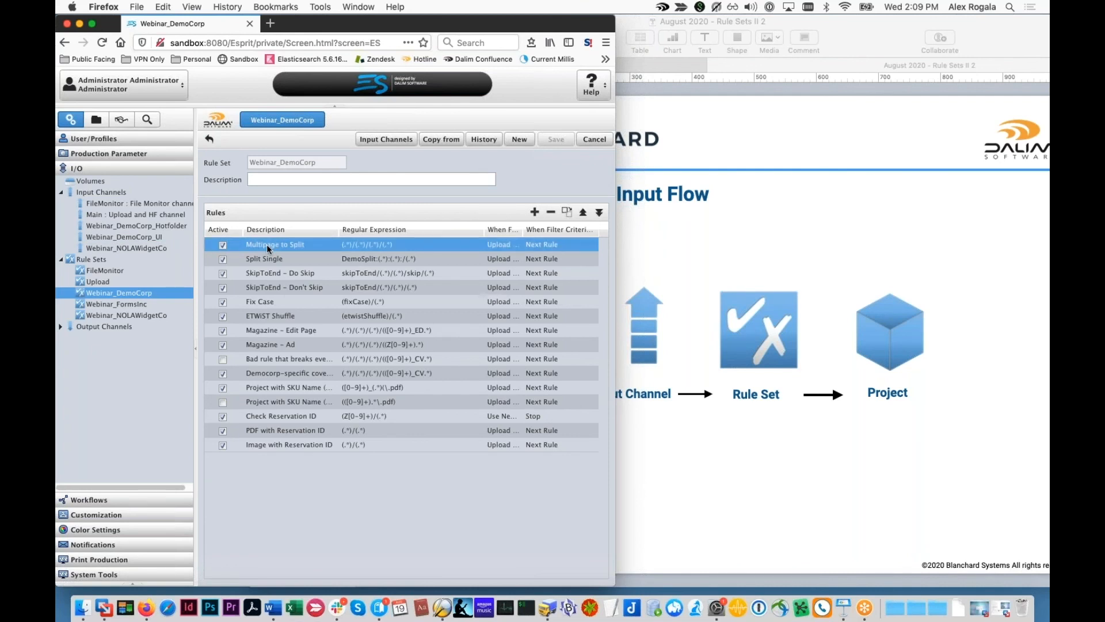
Step: Open the Multipage to Split rule setup and glance at its Production Structure settings
double_click(268, 248)
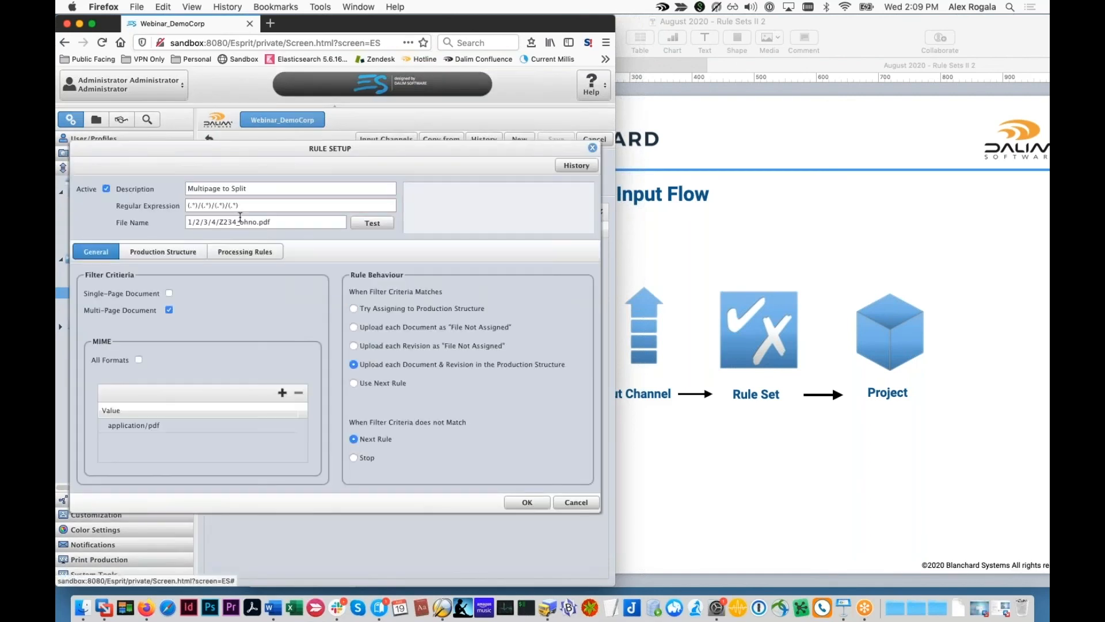
click(205, 248)
click(114, 254)
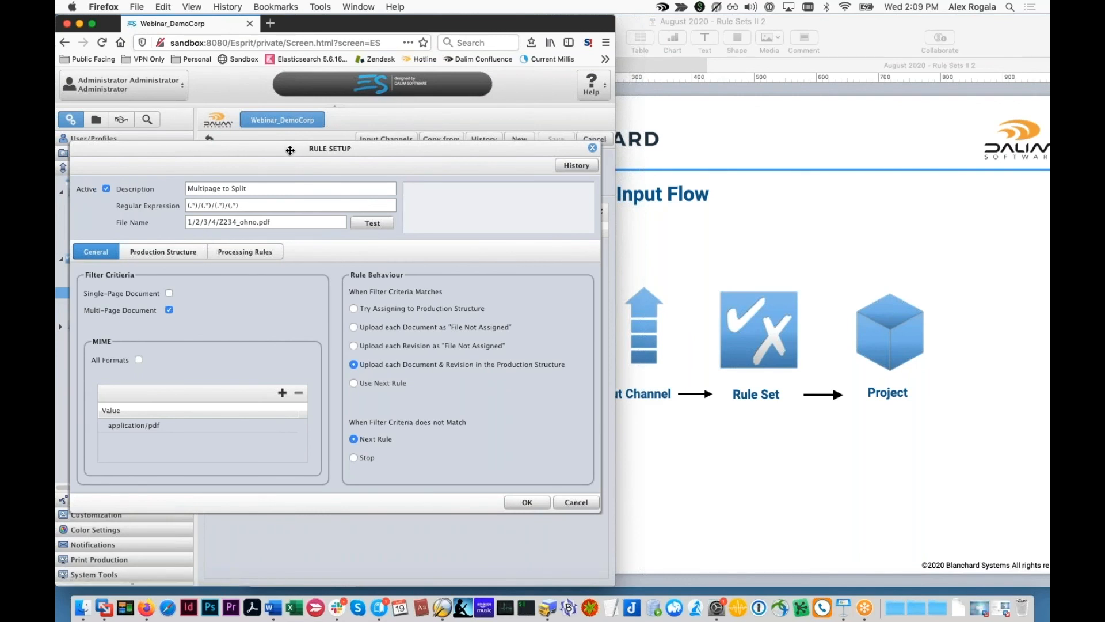
key(Escape)
double_click(275, 244)
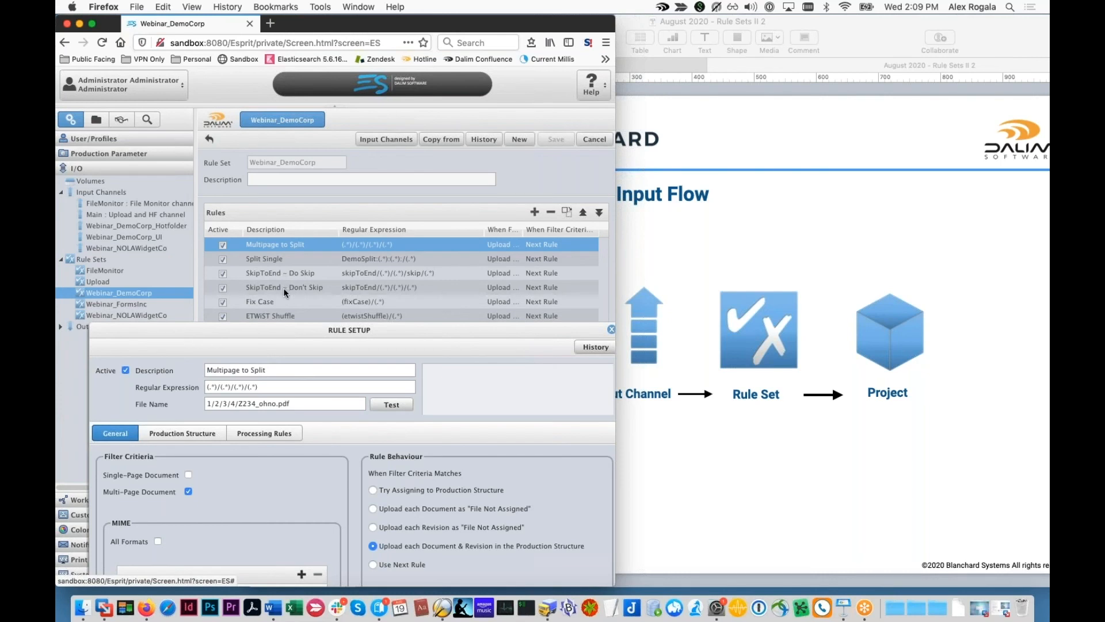
Step: Test the expression on 1/2/3/4/Z234_ohno.pdf, yielding groups 1/2, 3, 4 and Z234_ohno.pdf
drag(282, 330, 285, 154)
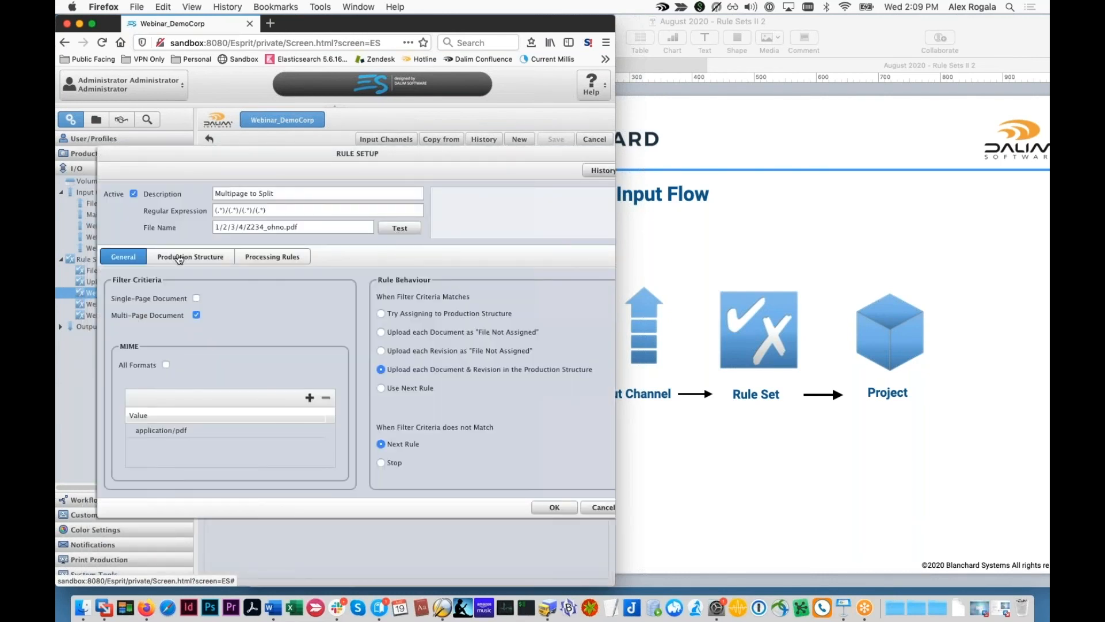
drag(224, 153, 220, 309)
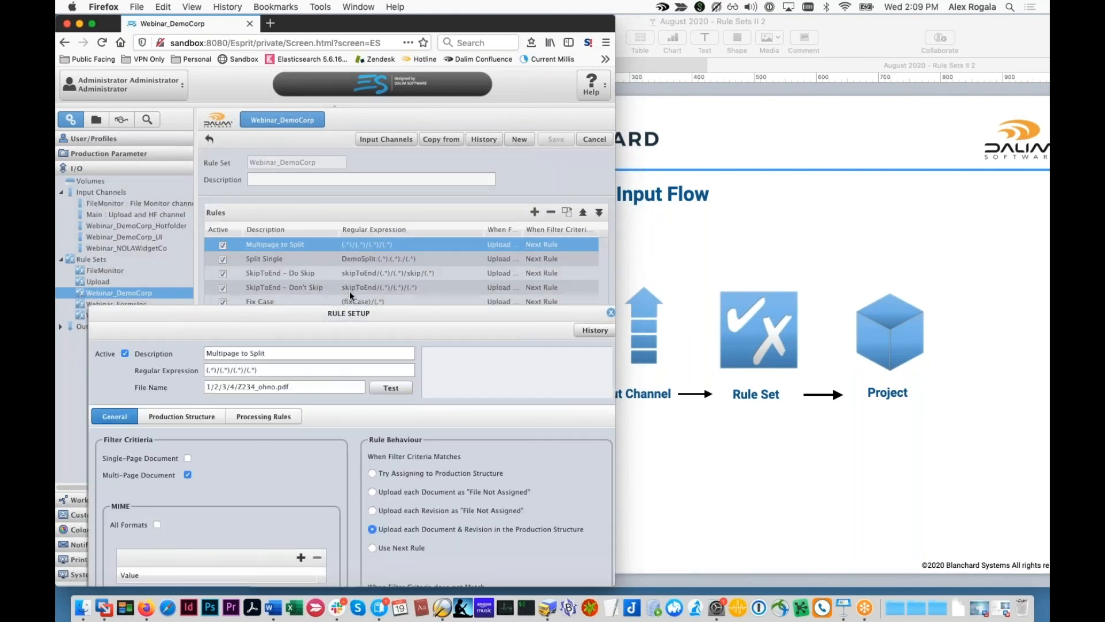
drag(349, 312, 302, 170)
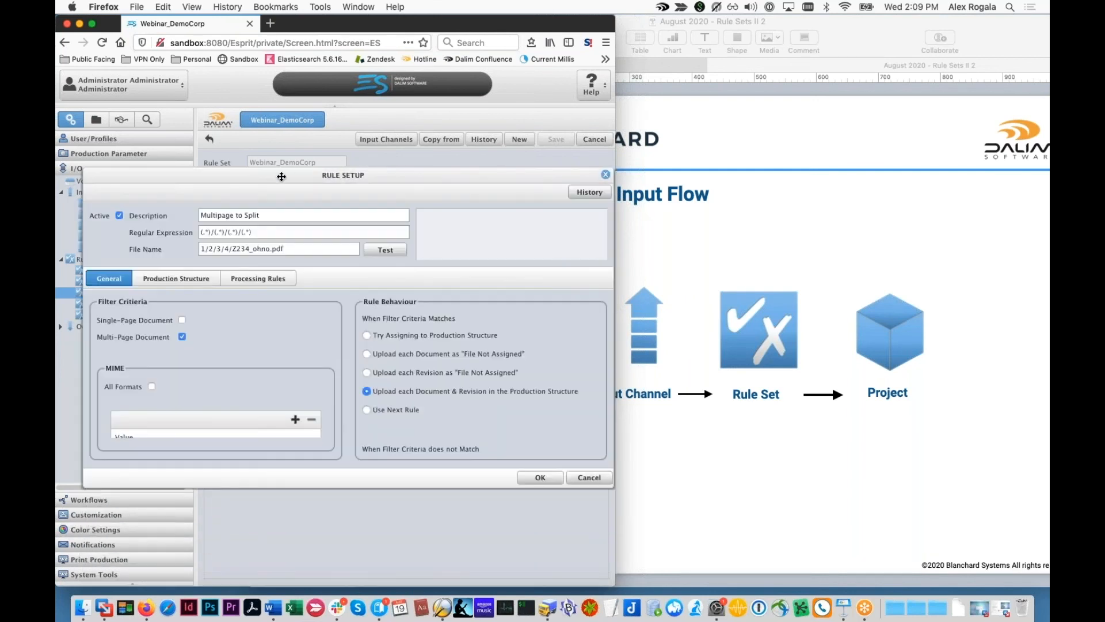
click(381, 251)
Step: Review the production structure mappings, peek at ImpositionDemo's upload panel, then select the Year criterion (#1)
click(212, 285)
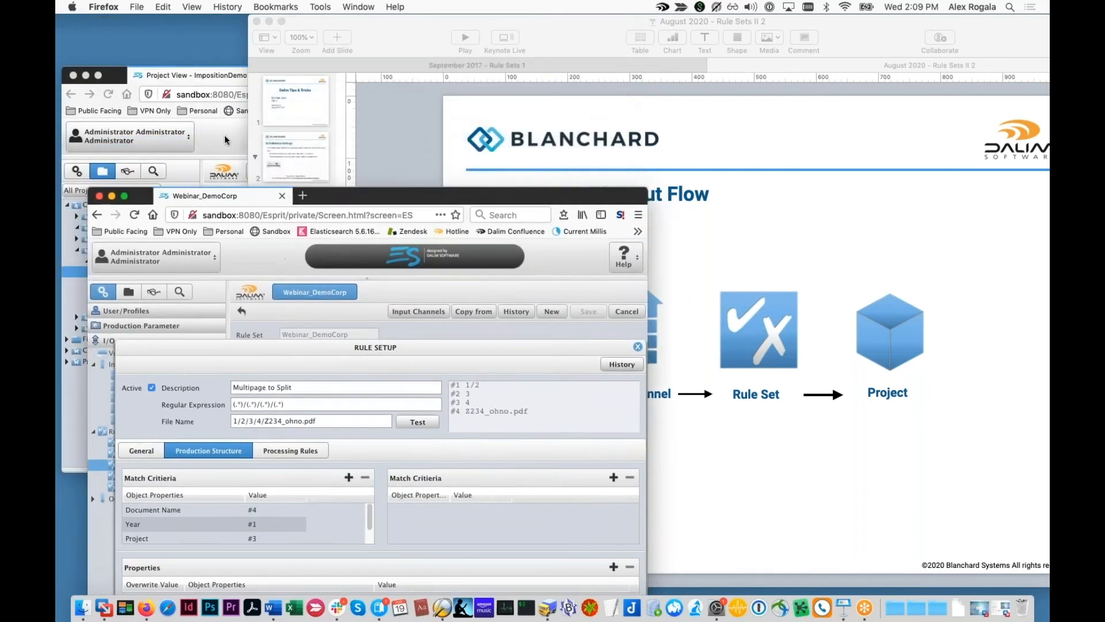
click(217, 140)
click(829, 192)
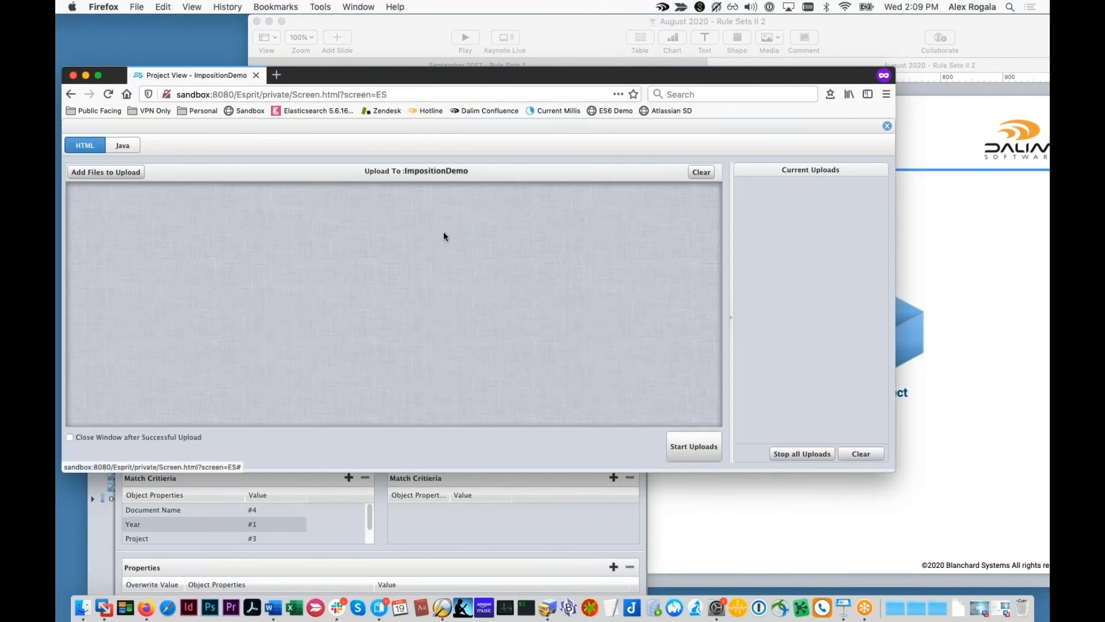
click(513, 541)
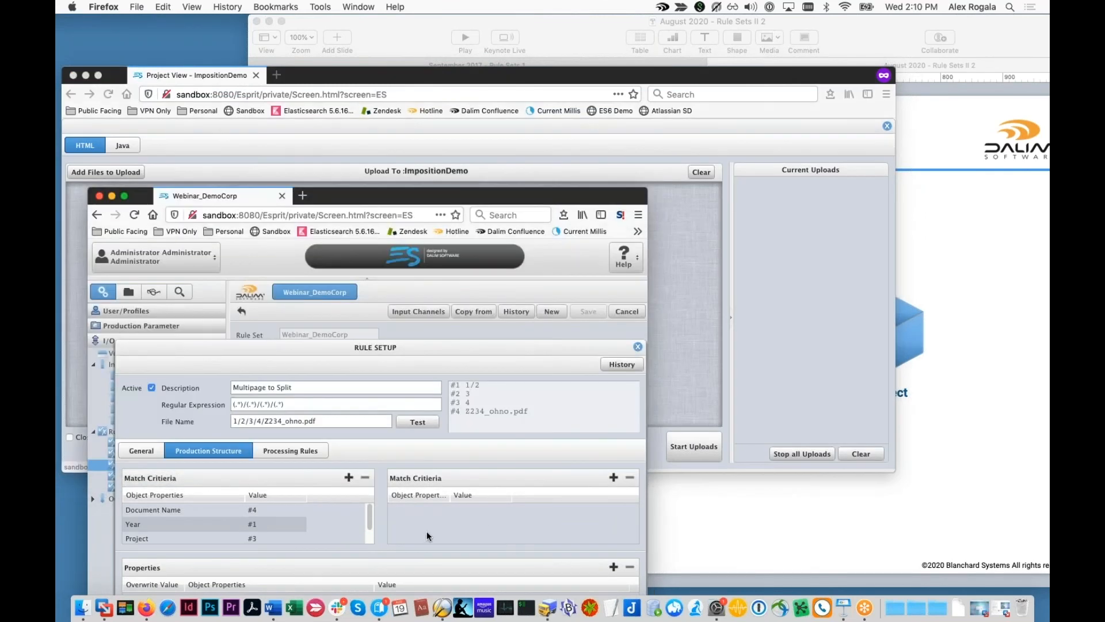
drag(327, 196, 344, 35)
click(235, 358)
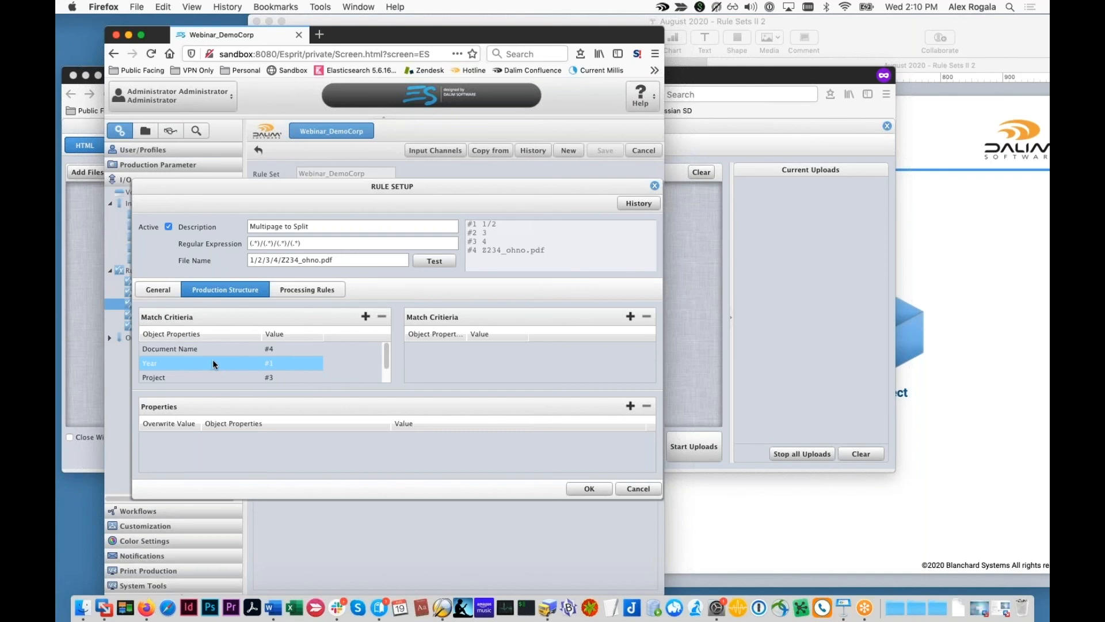
scroll(265, 369, down, 1)
click(261, 375)
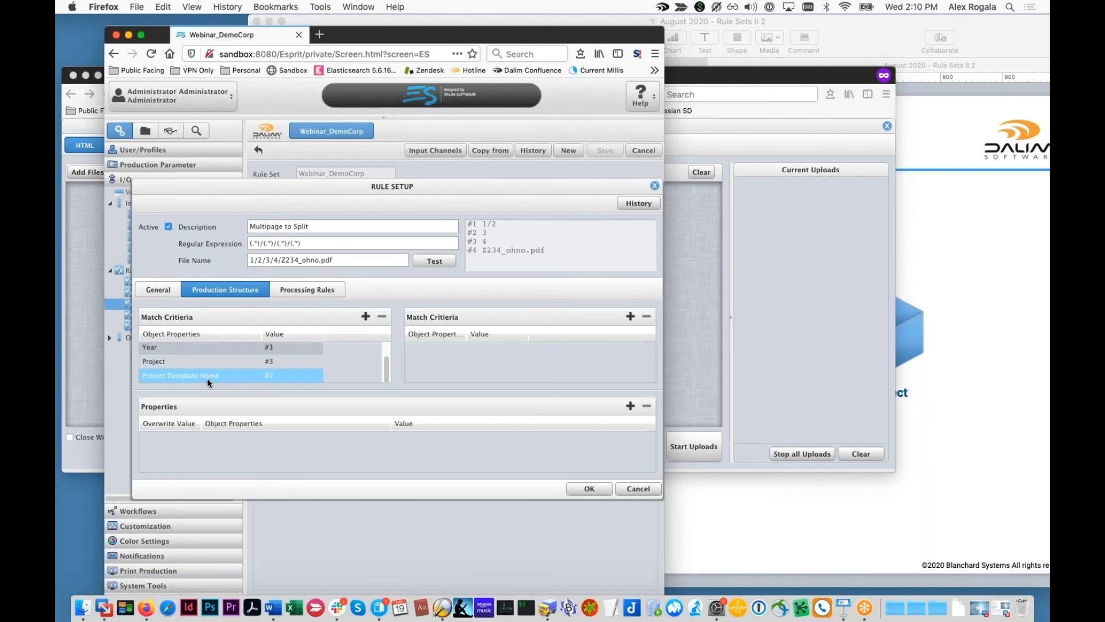
scroll(244, 375, up, 1)
click(247, 377)
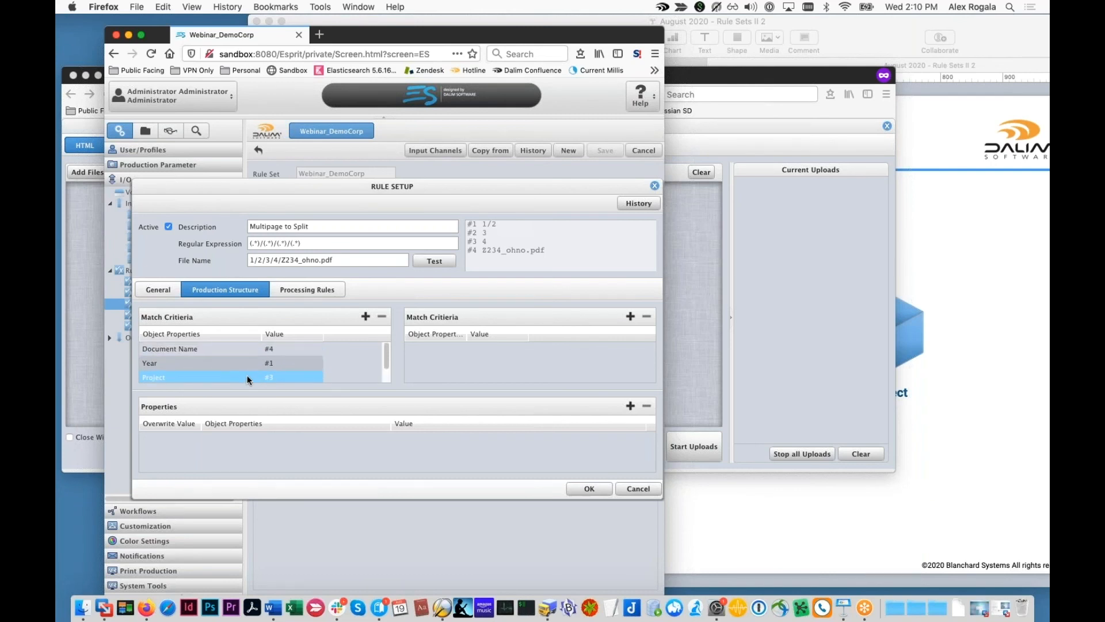
click(239, 347)
click(237, 361)
click(237, 369)
scroll(236, 367, up, 1)
click(230, 351)
super+click(188, 346)
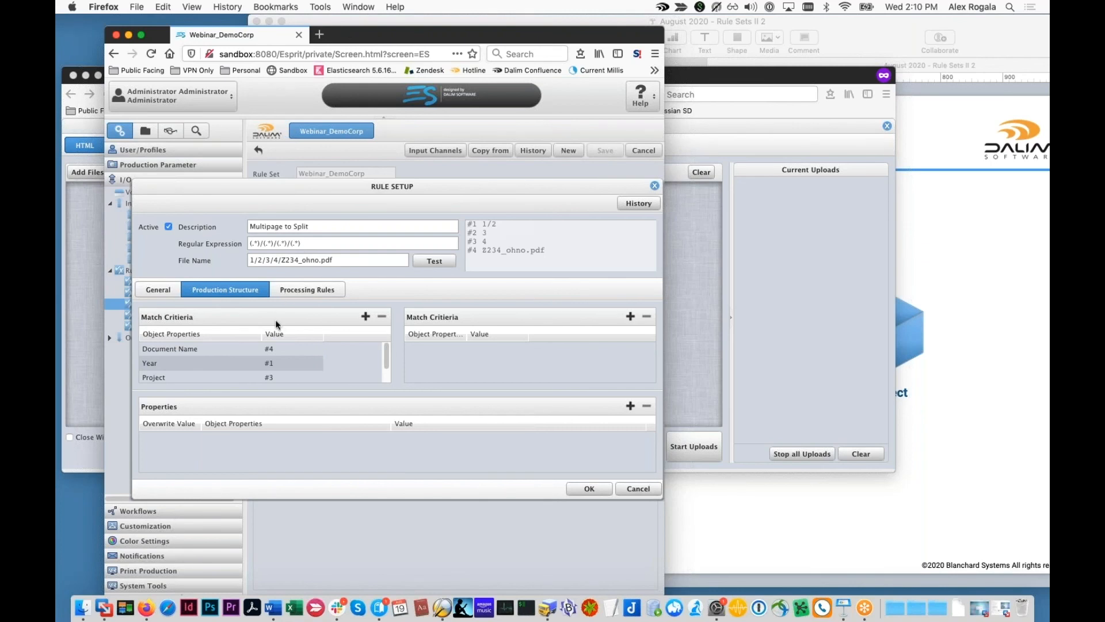
scroll(253, 358, down, 1)
click(250, 367)
scroll(247, 363, up, 1)
click(225, 351)
super+click(226, 351)
scroll(201, 351, down, 1)
click(170, 375)
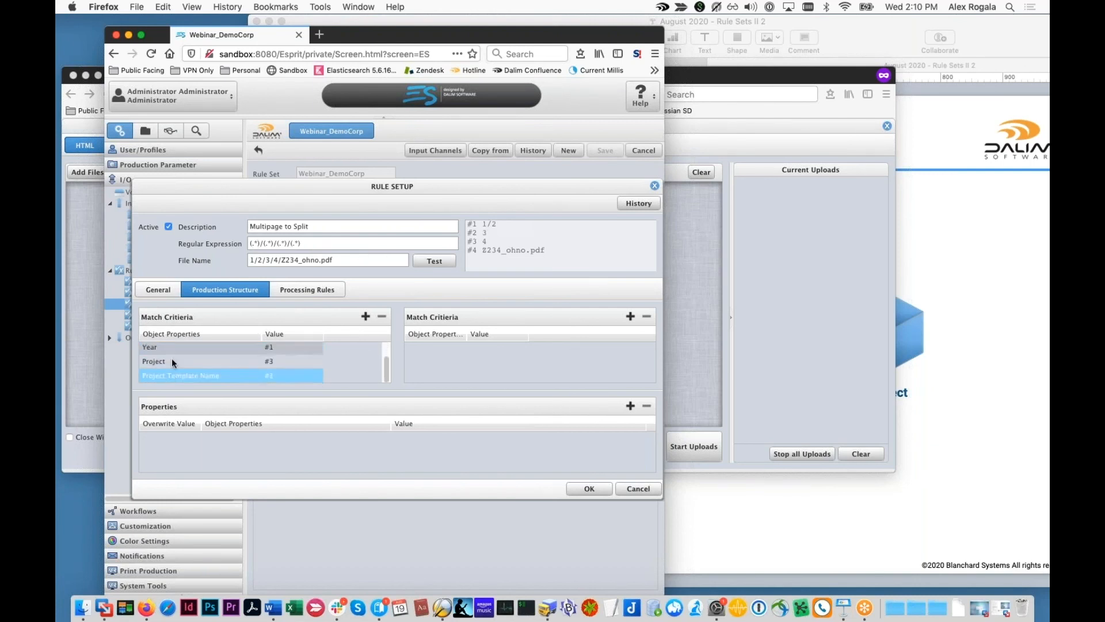
scroll(171, 365, up, 1)
click(182, 377)
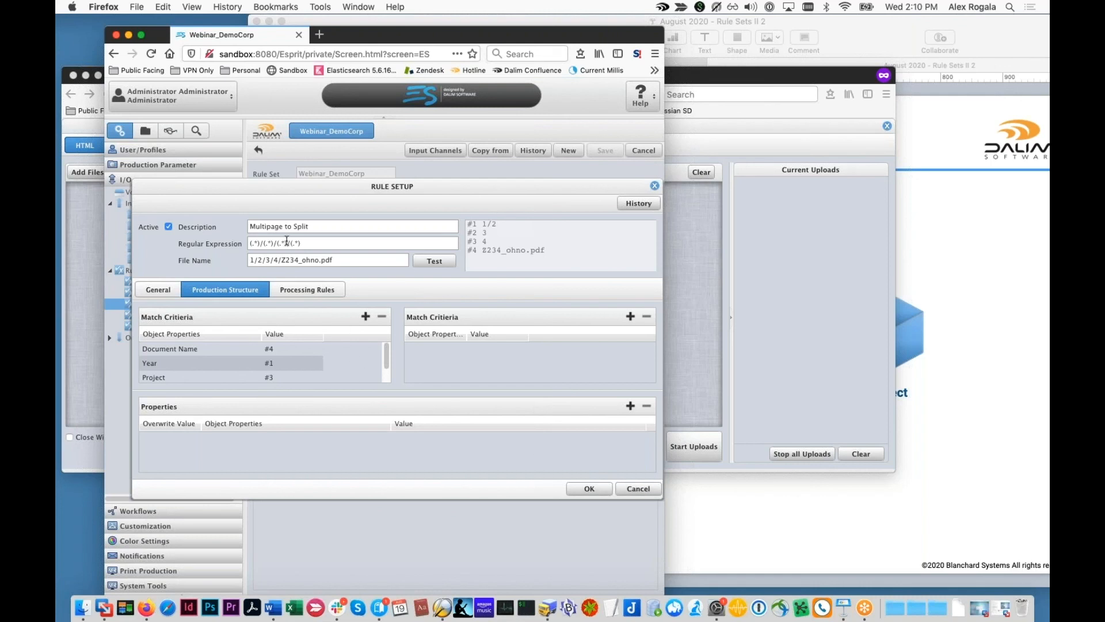
Step: Re-examine the expression groups with the Year criterion selected and re-run the file name test
drag(287, 242, 248, 243)
scroll(280, 360, down, 1)
click(280, 356)
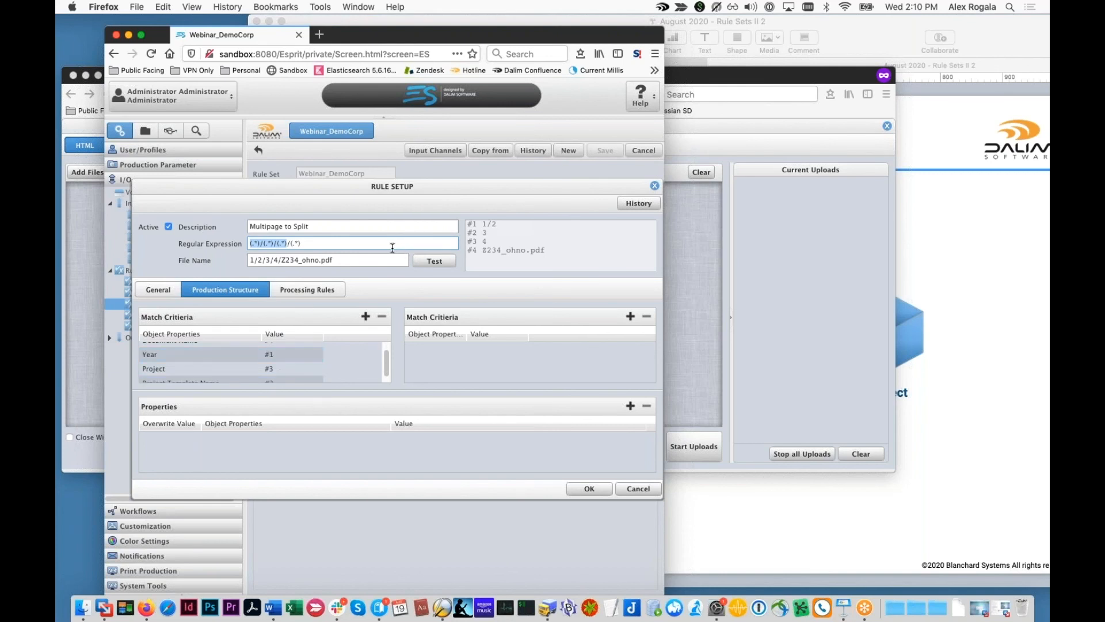
click(433, 262)
Step: Trial-edit the last group to ([0-9]+_.*), then cancel the rule setup without saving
drag(301, 243, 291, 243)
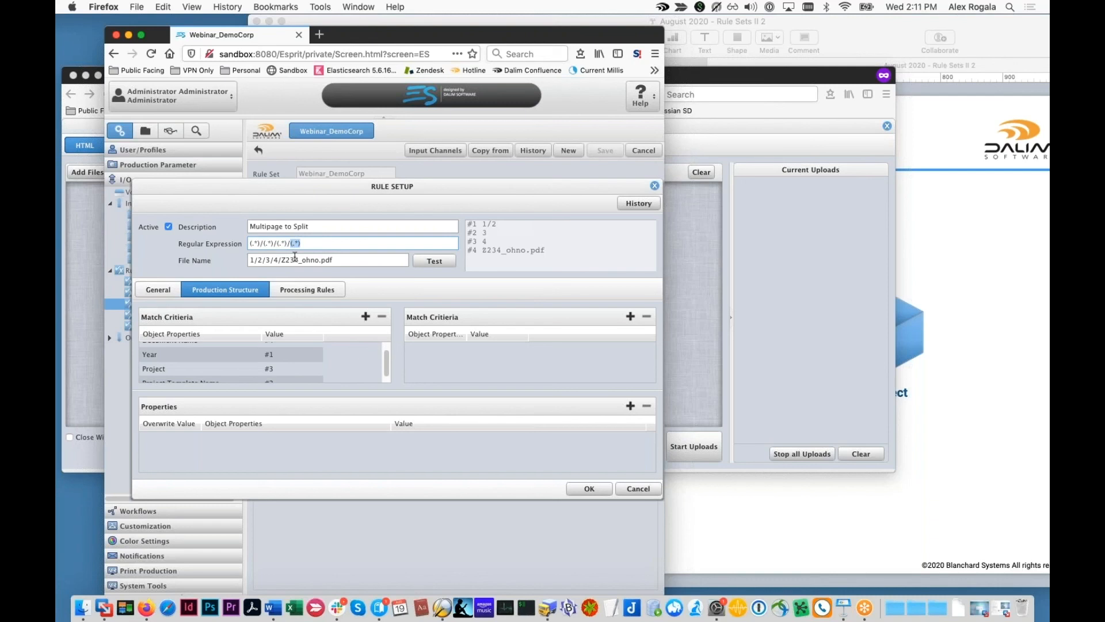
click(294, 244)
text([0-9]+_)
click(638, 488)
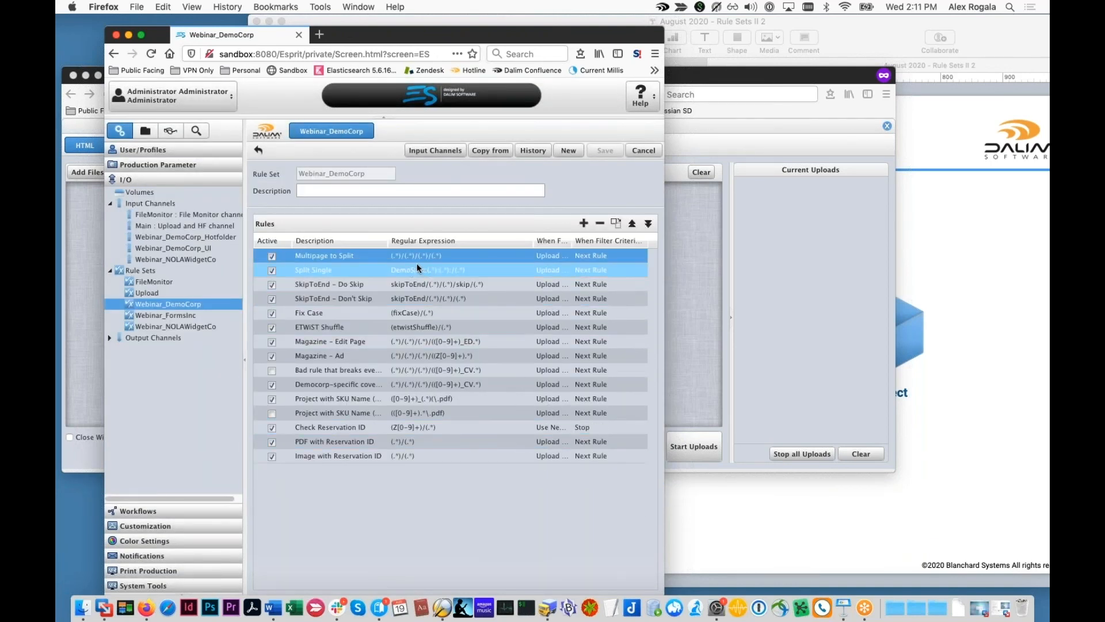
Step: Show Keynote slide 6, Part I Recap: Common Pitfalls, then move the presentation window aside
click(980, 327)
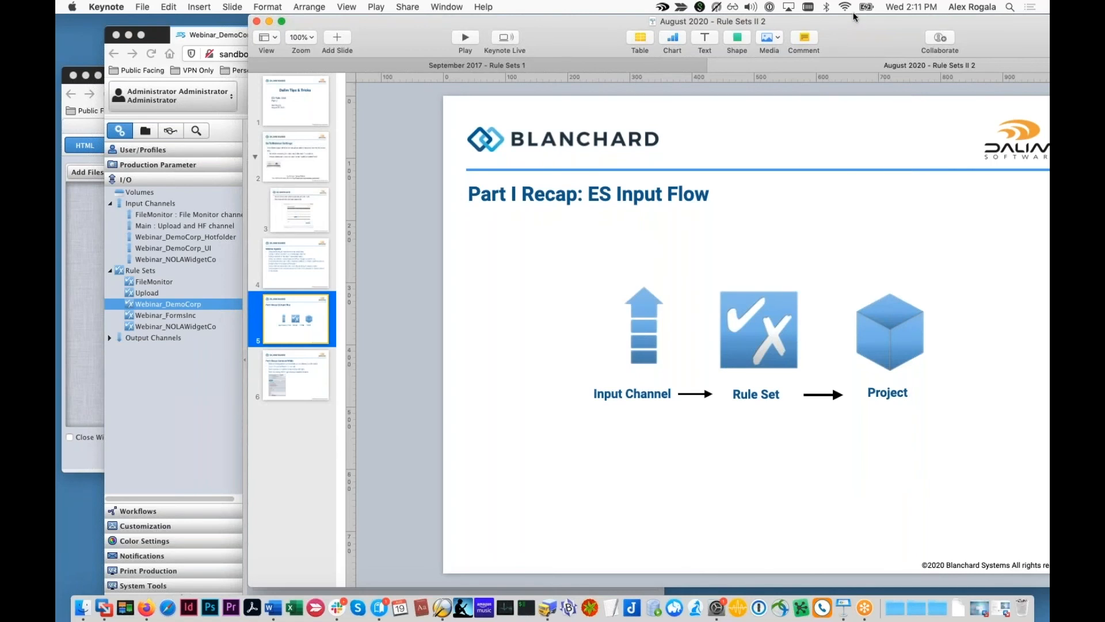
drag(831, 25, 748, 22)
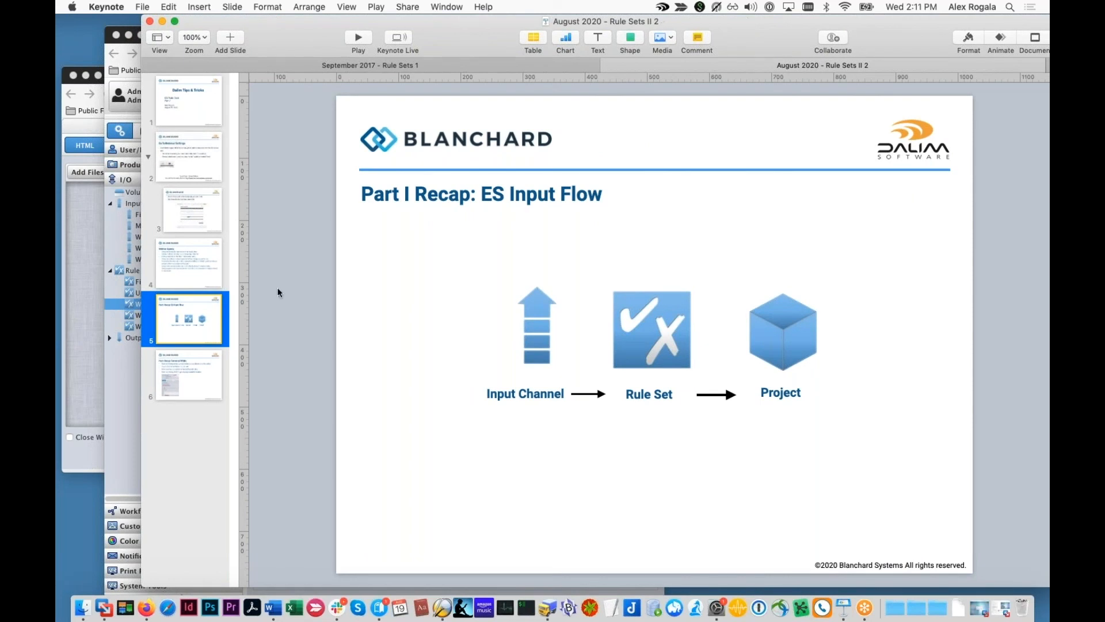
click(178, 385)
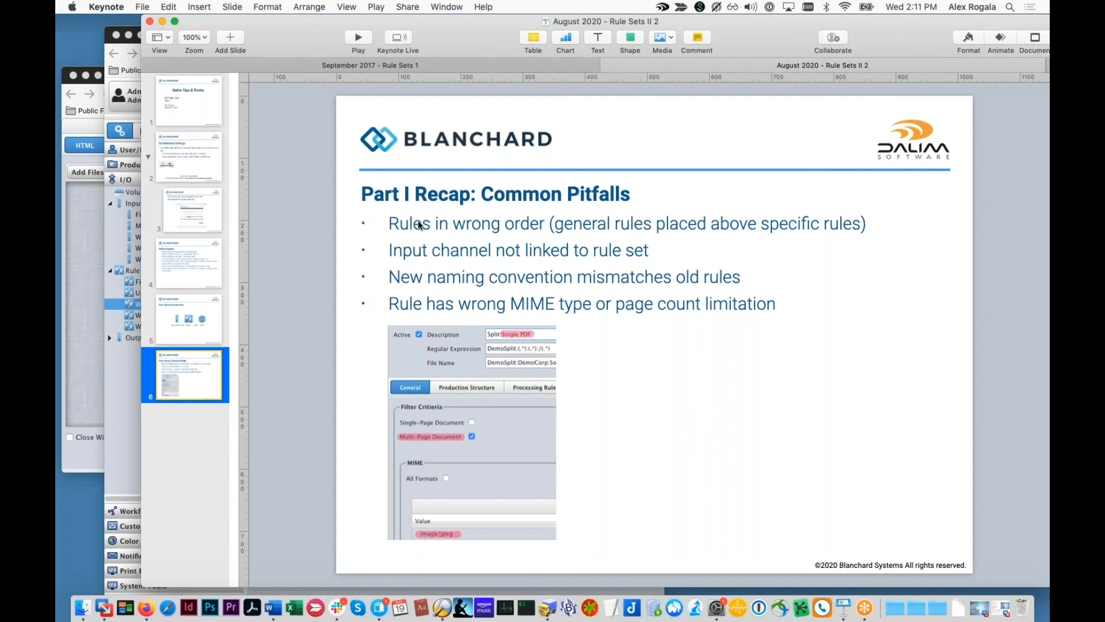
drag(422, 69, 516, 389)
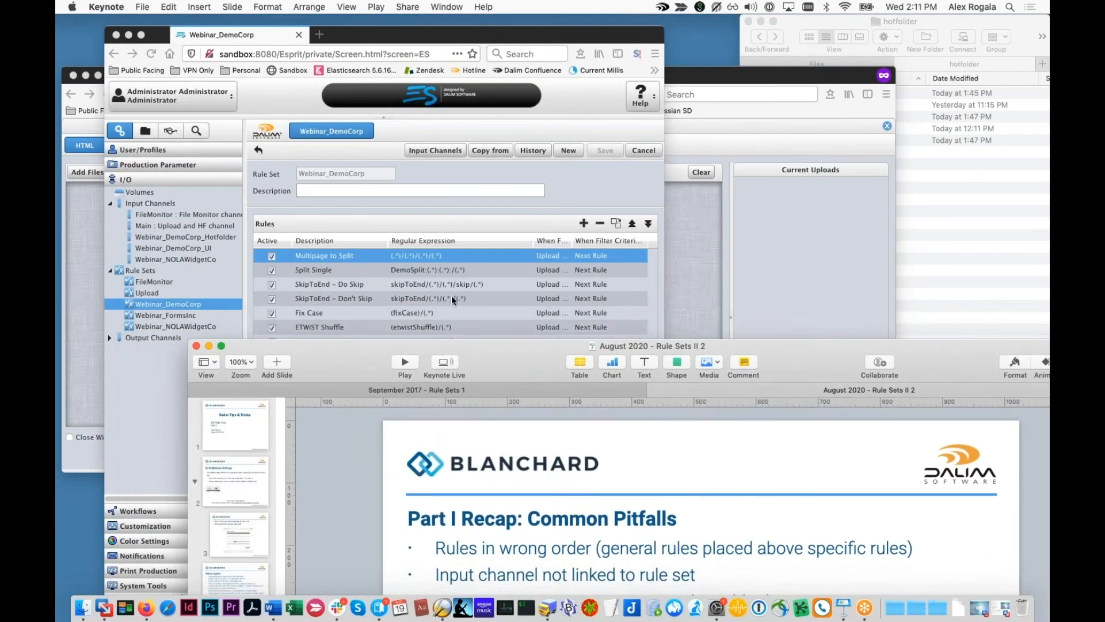
Step: Review the Webinar_DemoCorp rules down to PDF with Reservation ID, then return the pitfalls slide to front
click(447, 295)
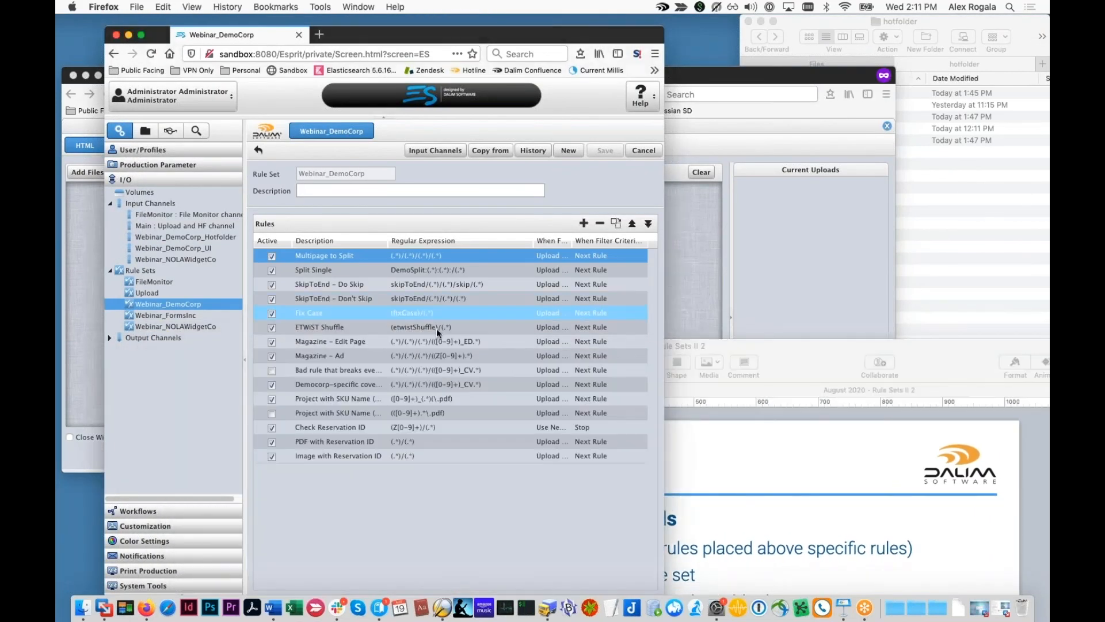
click(409, 436)
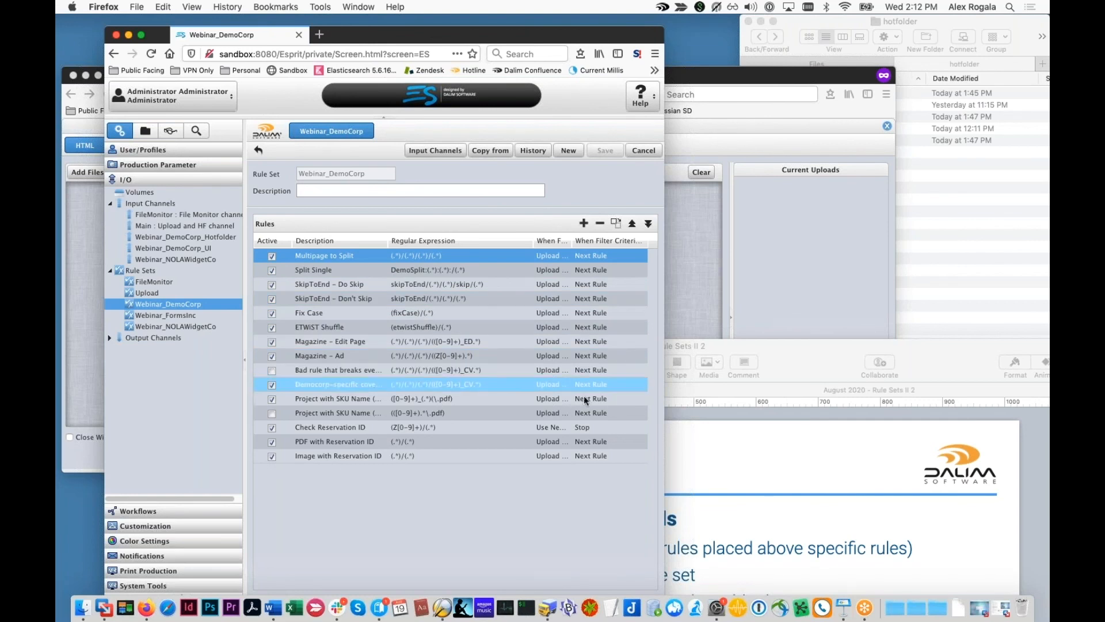
drag(810, 361, 734, 67)
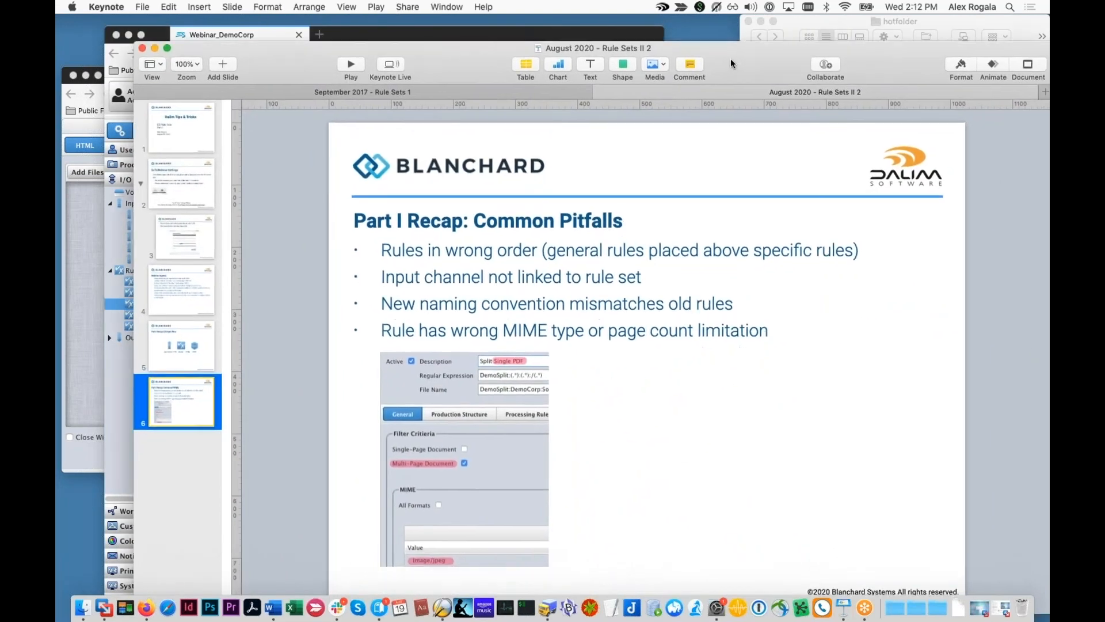
Step: Move the pitfalls slide aside and bring the Webinar_DemoCorp rule set back in front
drag(442, 38, 572, 57)
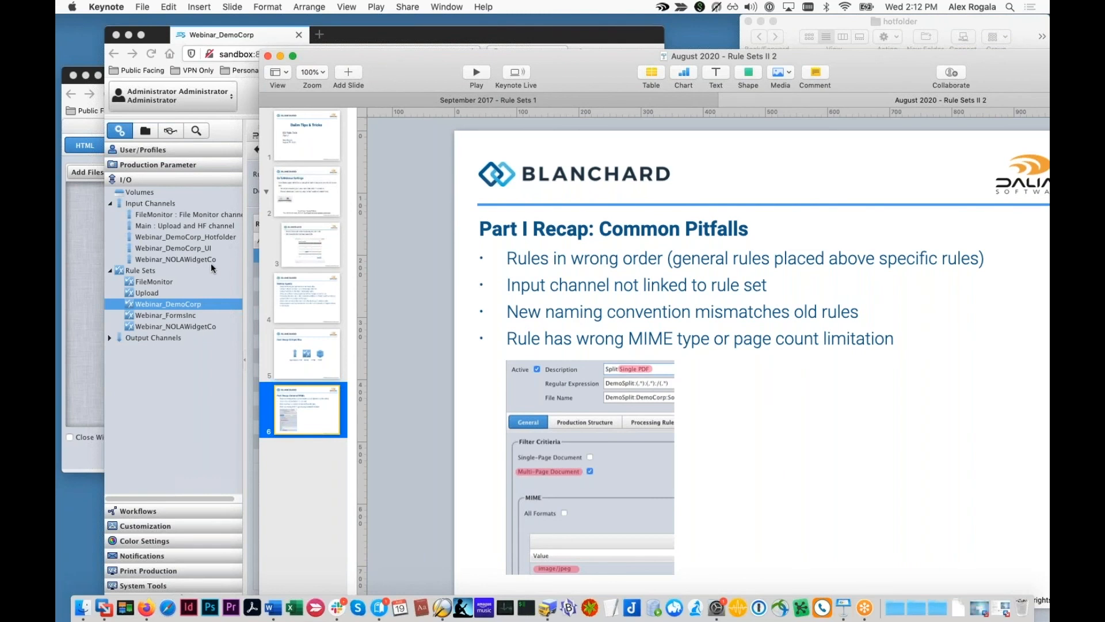
click(174, 205)
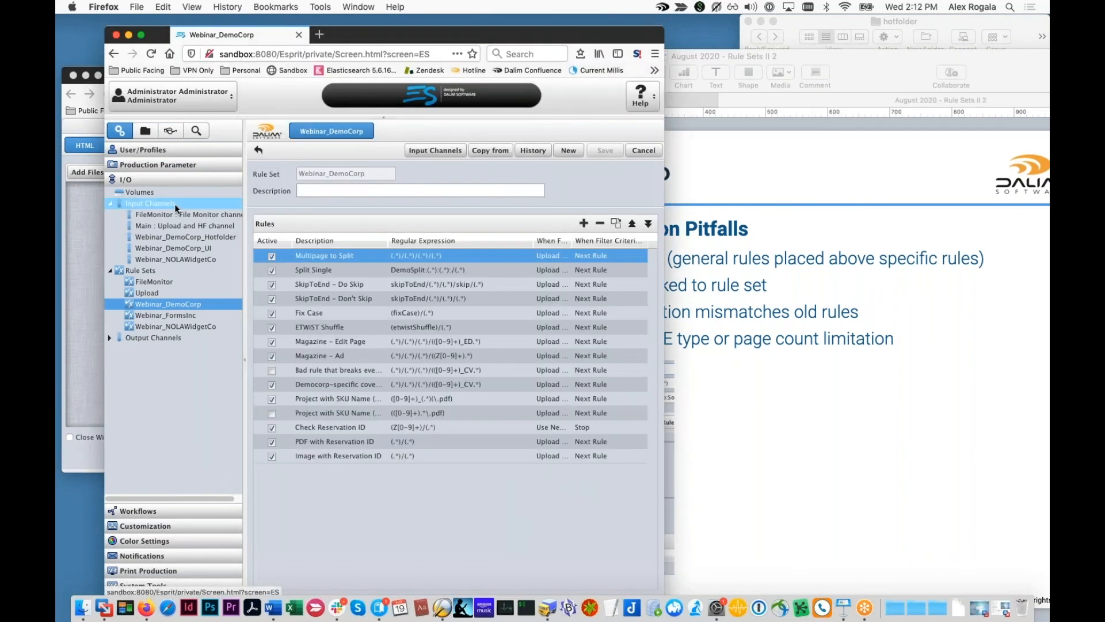
Step: Open a blank Input Channels form, then return to the Common Pitfalls slide
click(174, 205)
click(614, 156)
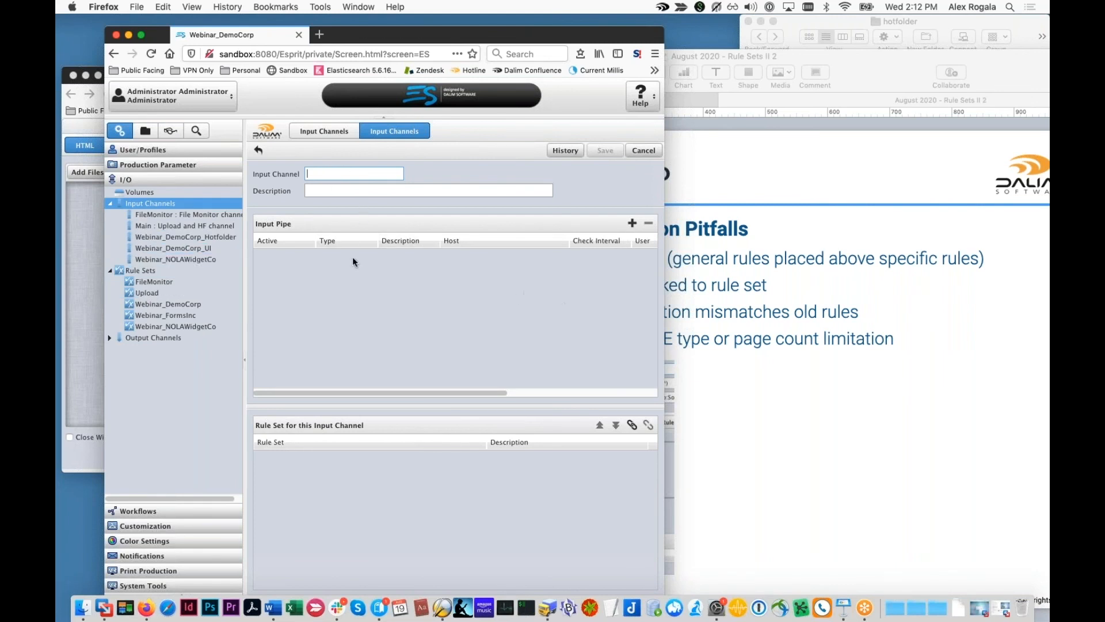
click(717, 392)
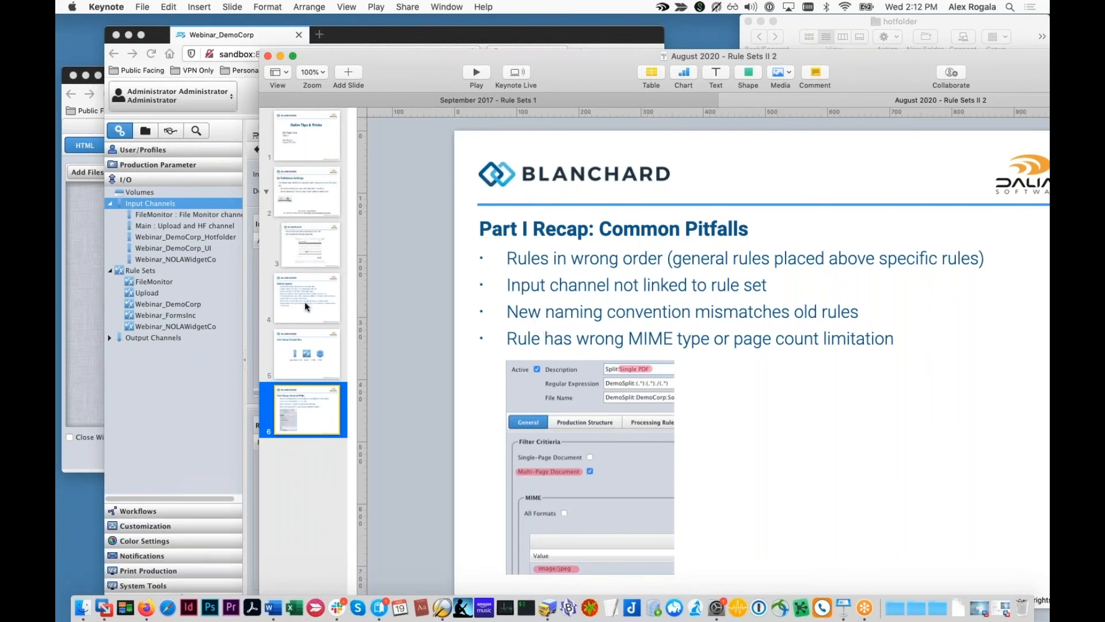
Step: Open the Upload rule set and inspect its Folder, noFolder and inactive EPub rules
click(217, 313)
click(200, 296)
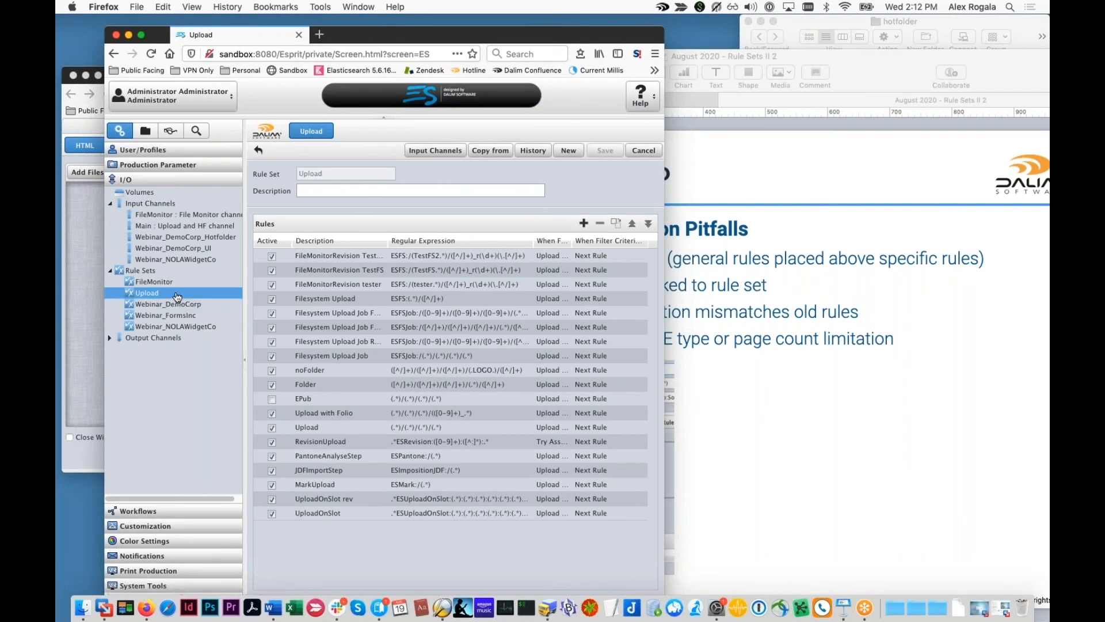
click(396, 386)
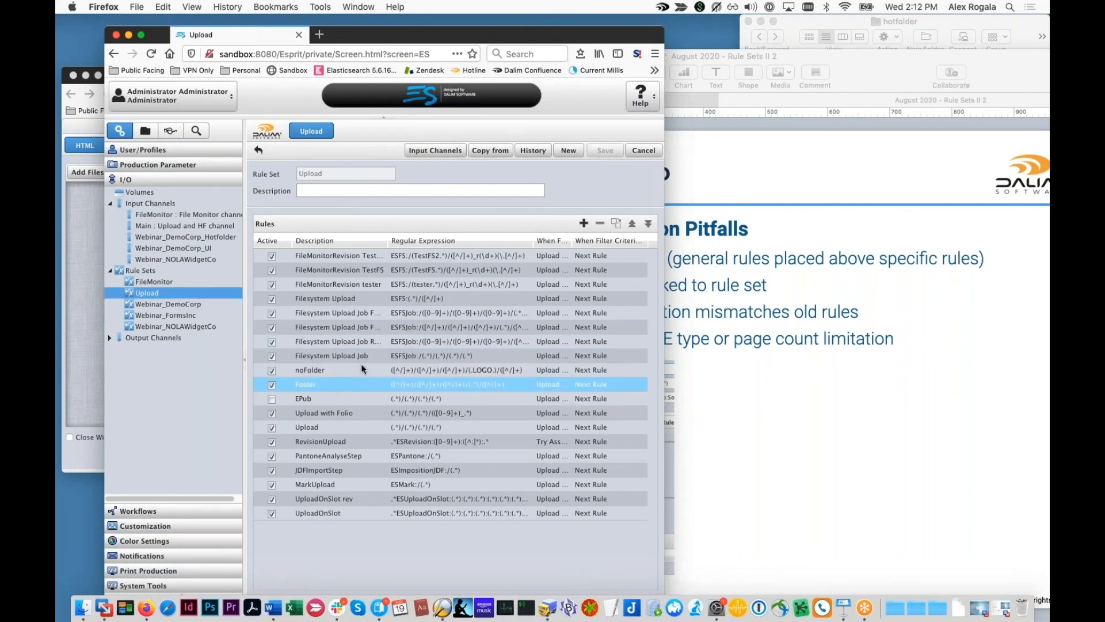
click(397, 371)
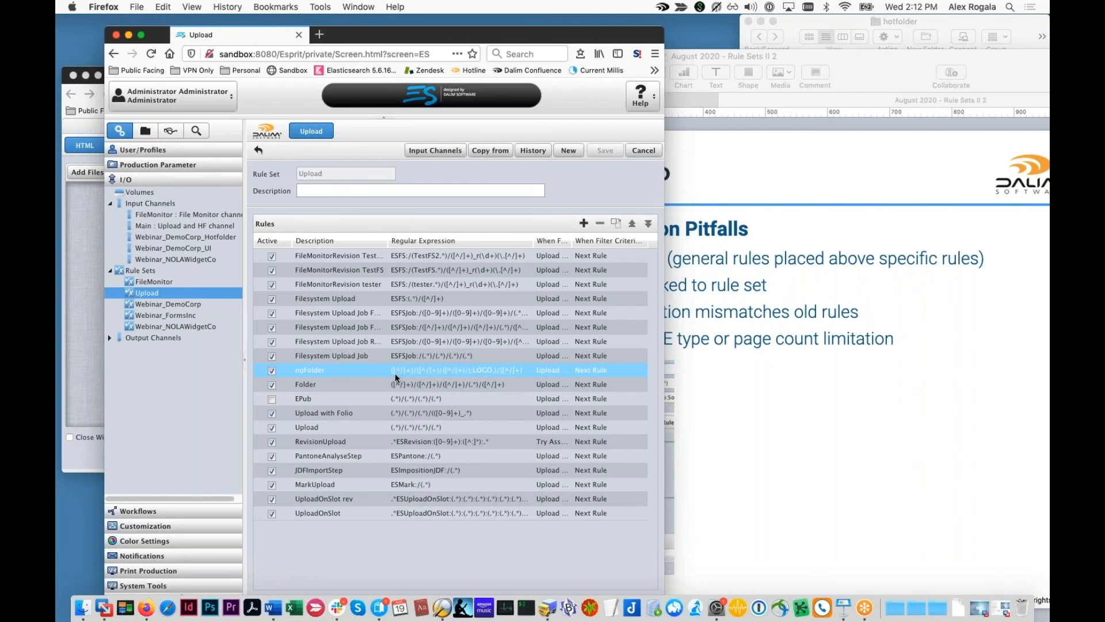
click(414, 397)
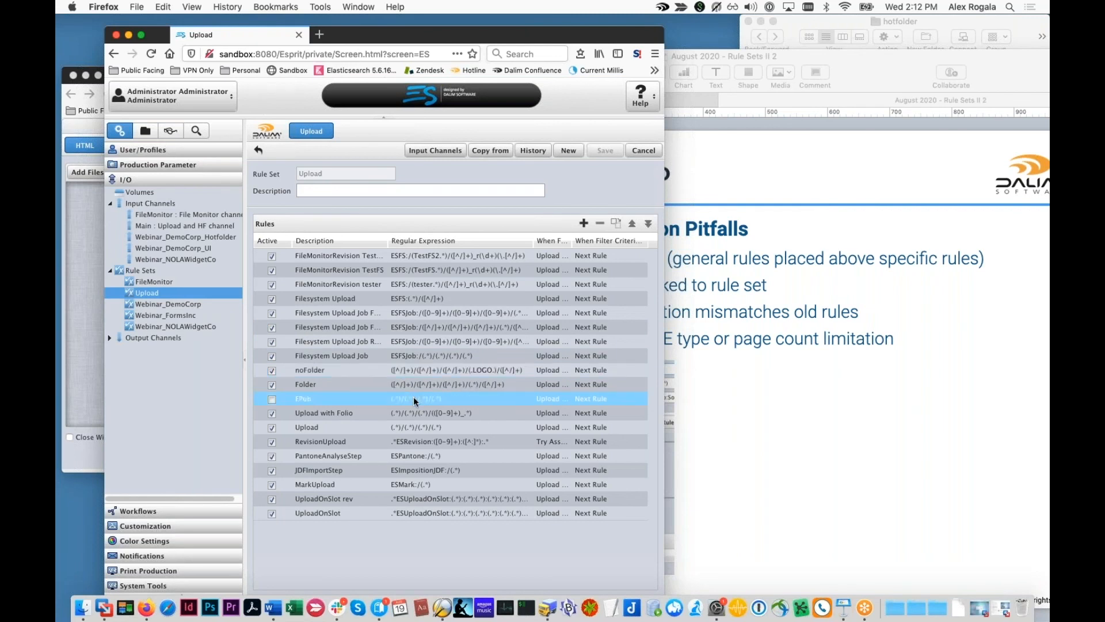
Step: Shift the rule-set window left and compare the Upload rules table with the pitfalls slide
drag(420, 40, 384, 23)
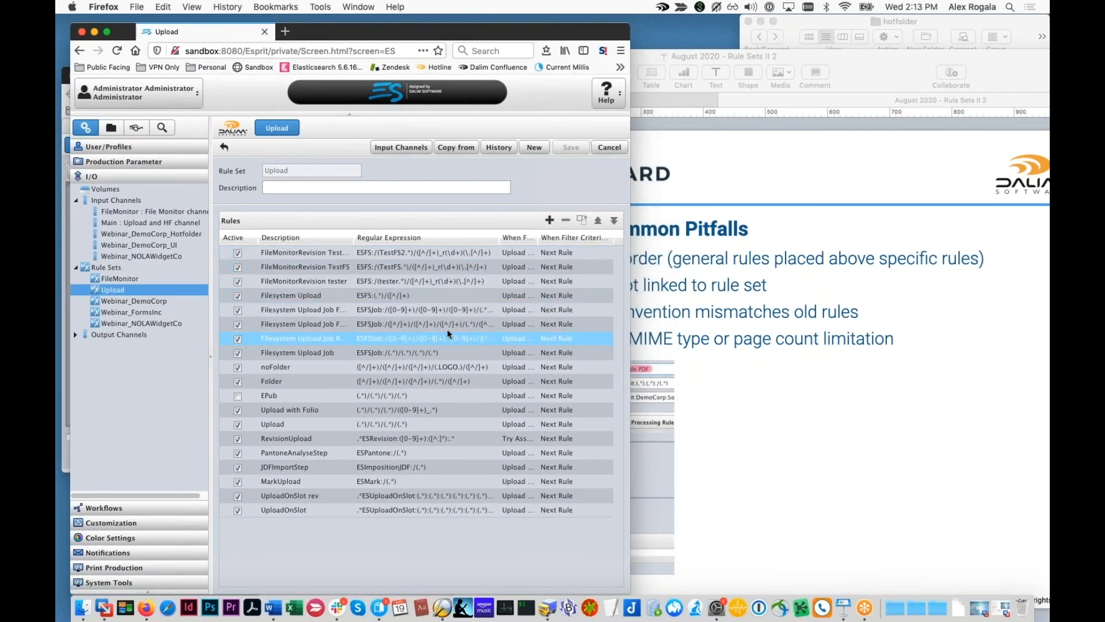
click(730, 393)
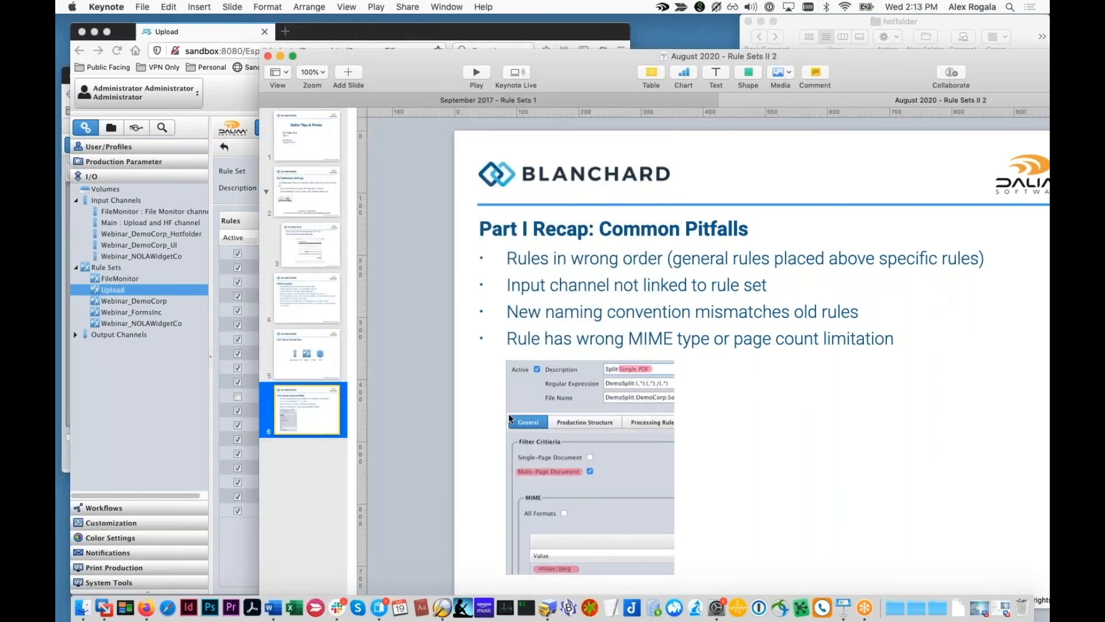
click(197, 402)
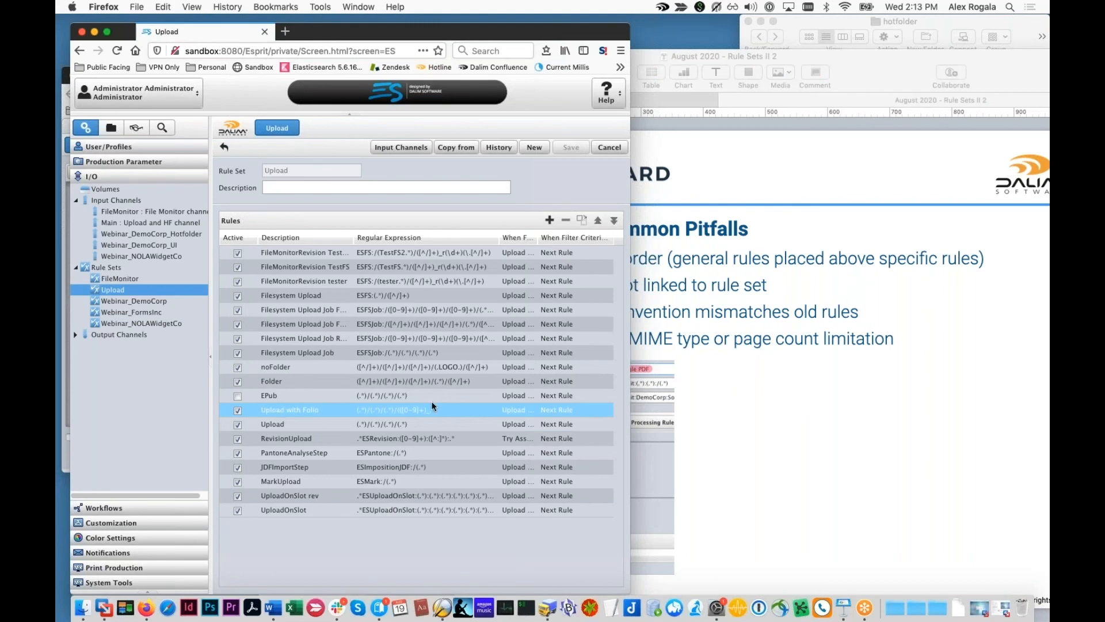
click(694, 429)
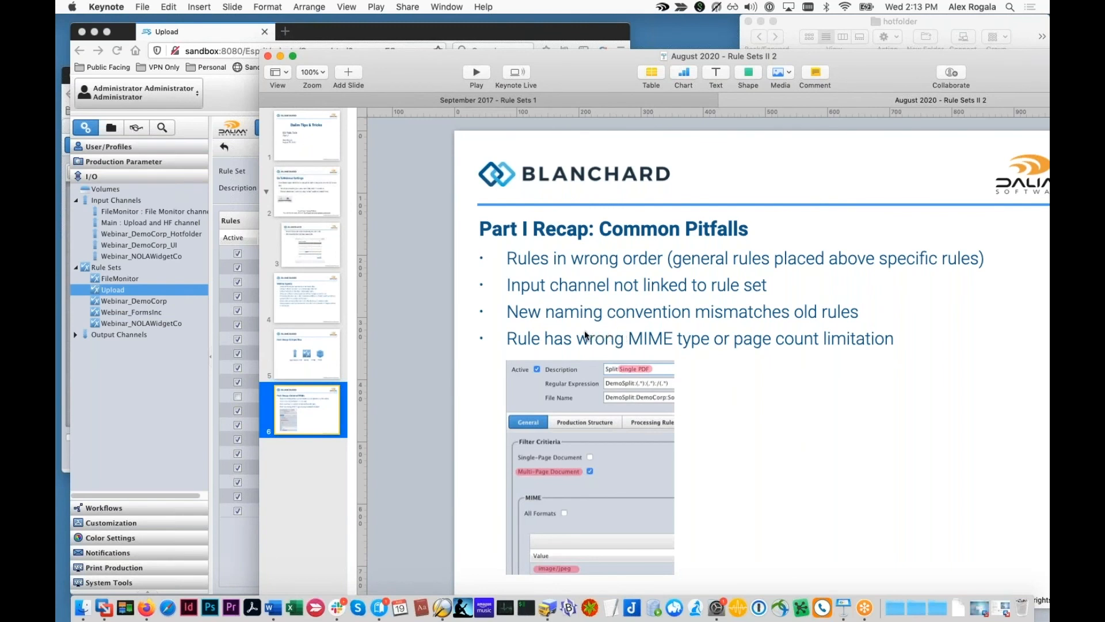
Step: Bring the Upload rules table, with its Filesystem Upload Job rules, back in front of Keynote
click(148, 388)
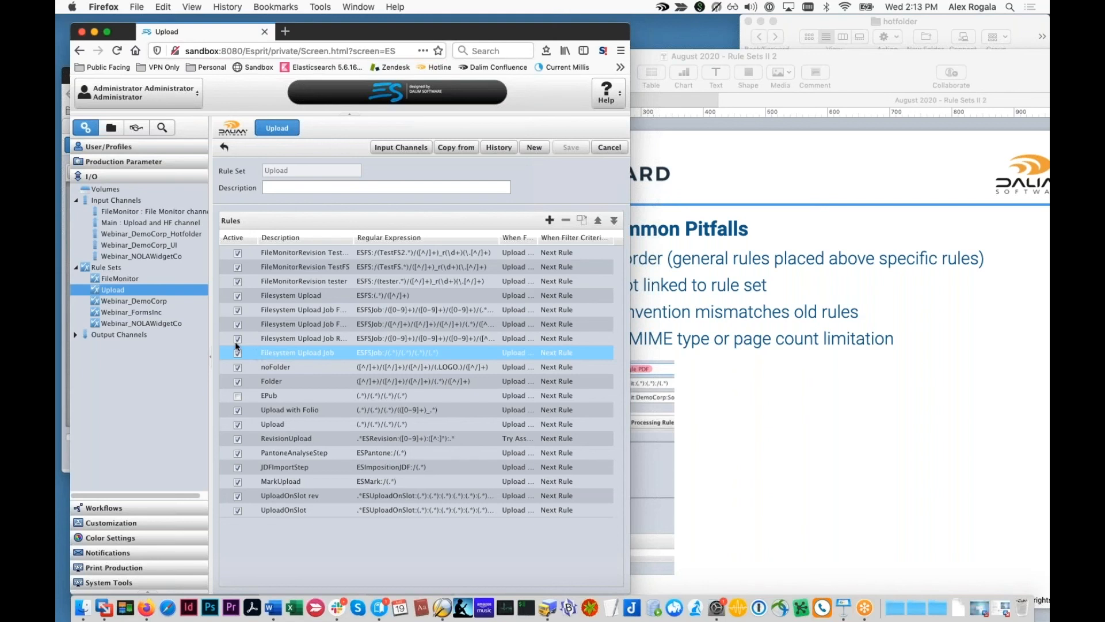
Step: Check the Common Pitfalls slide against the Filesystem Upload Job Folder rule setup, closing it unchanged
click(733, 438)
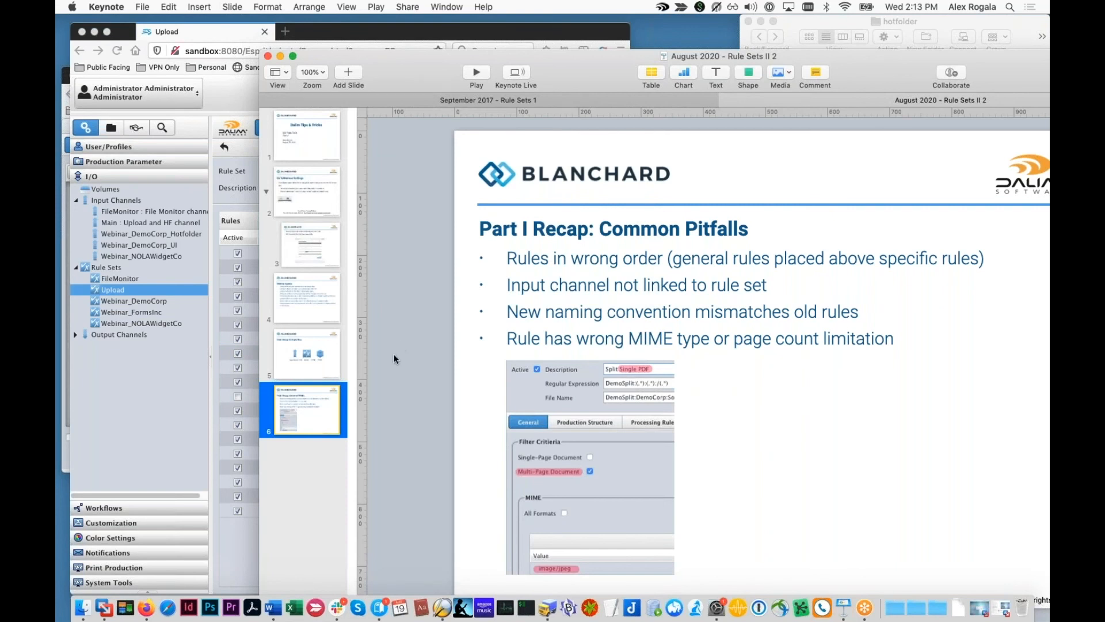
click(159, 373)
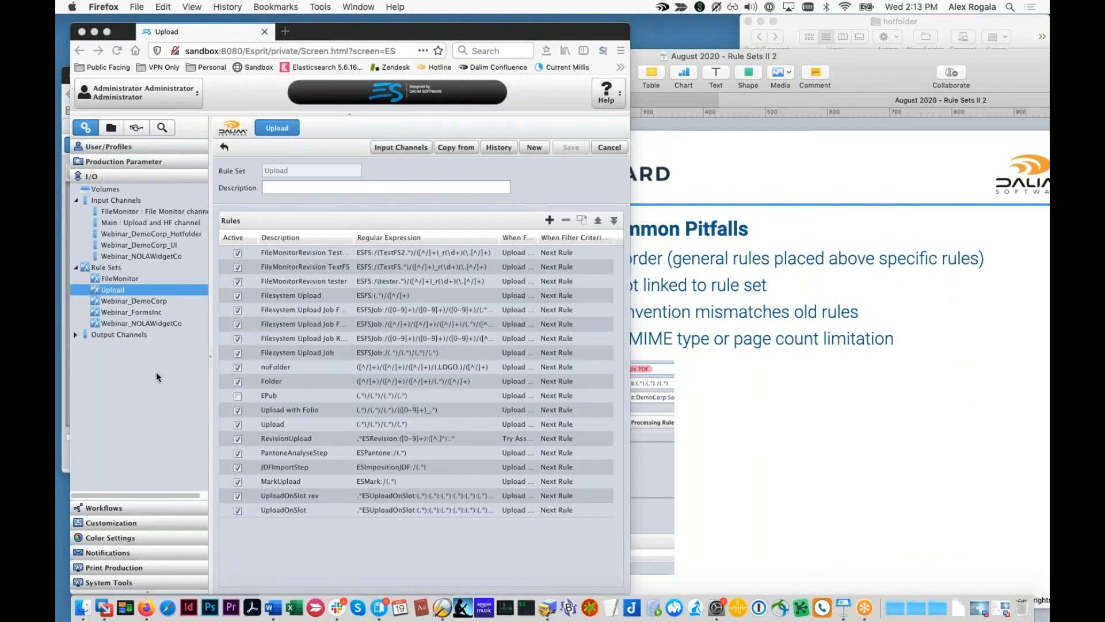
double_click(395, 326)
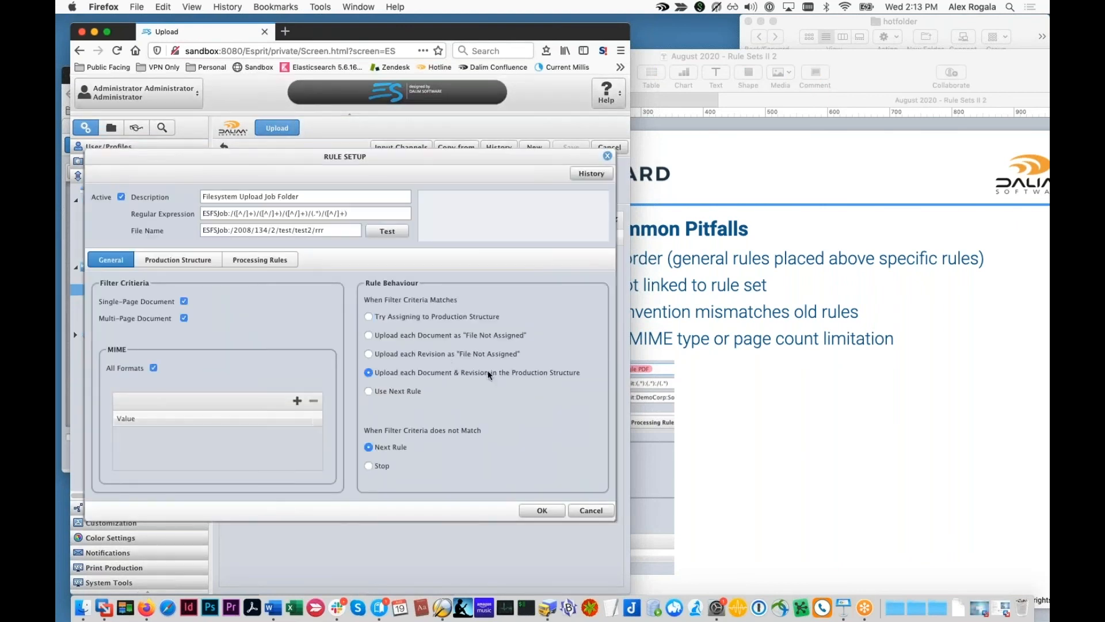
click(590, 509)
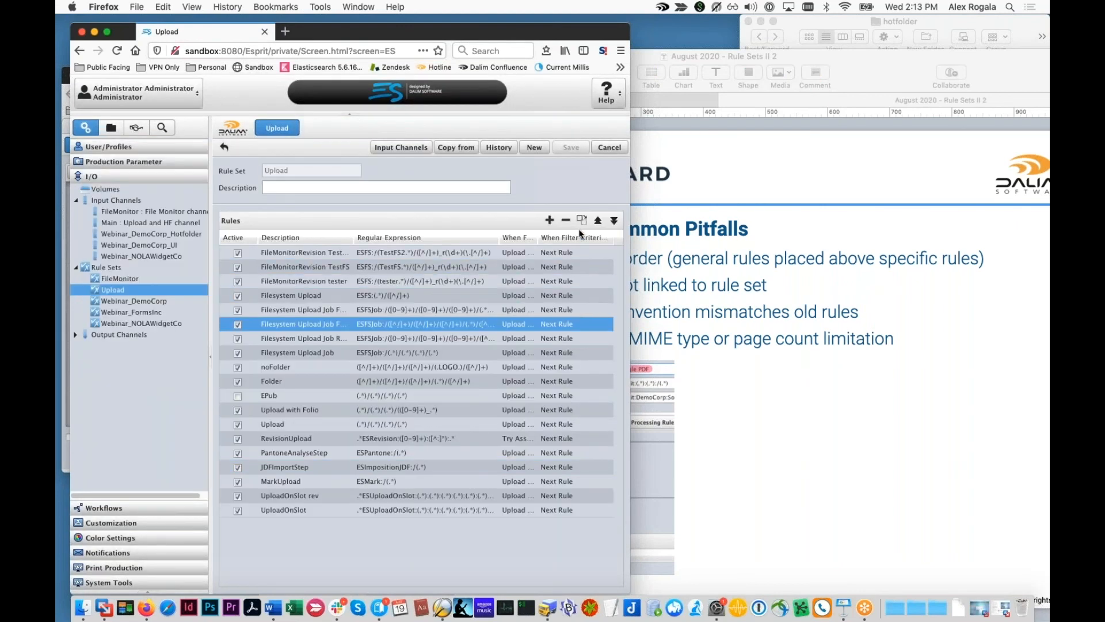
click(759, 323)
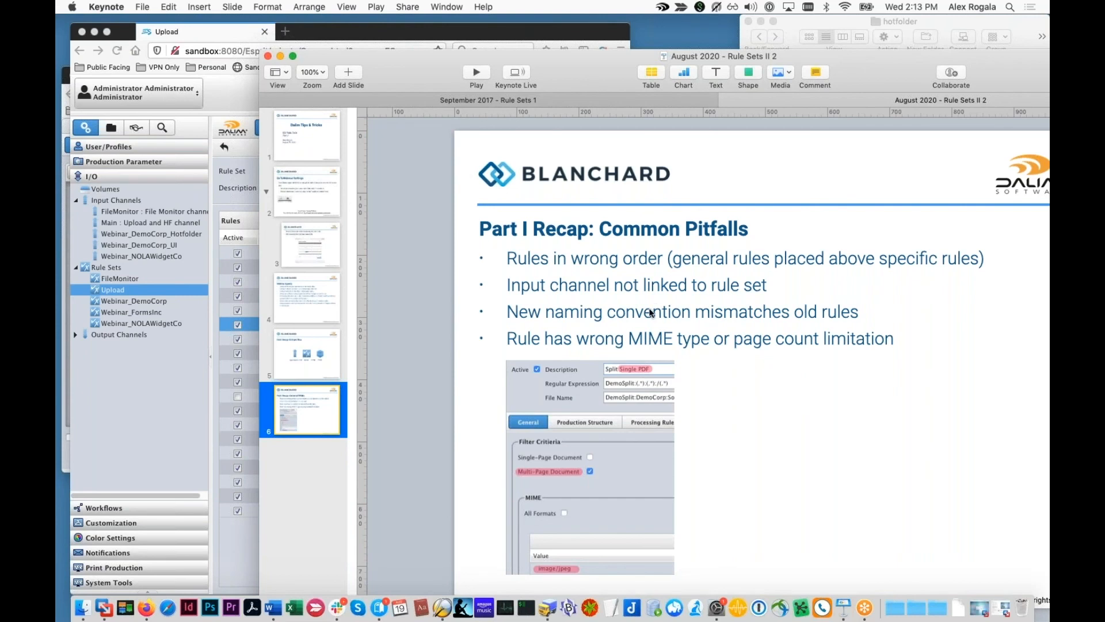
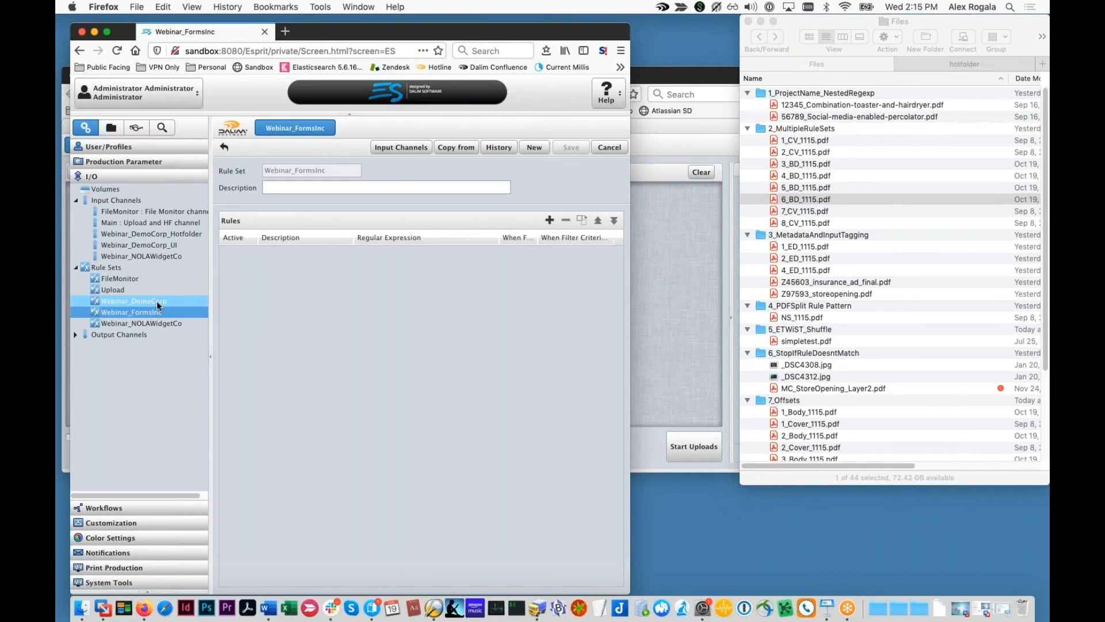
Step: Open the Old-School SKU rule, select the 12345 and 56789 PDFs, and raise the ImpositionDemo upload window
click(325, 382)
double_click(328, 395)
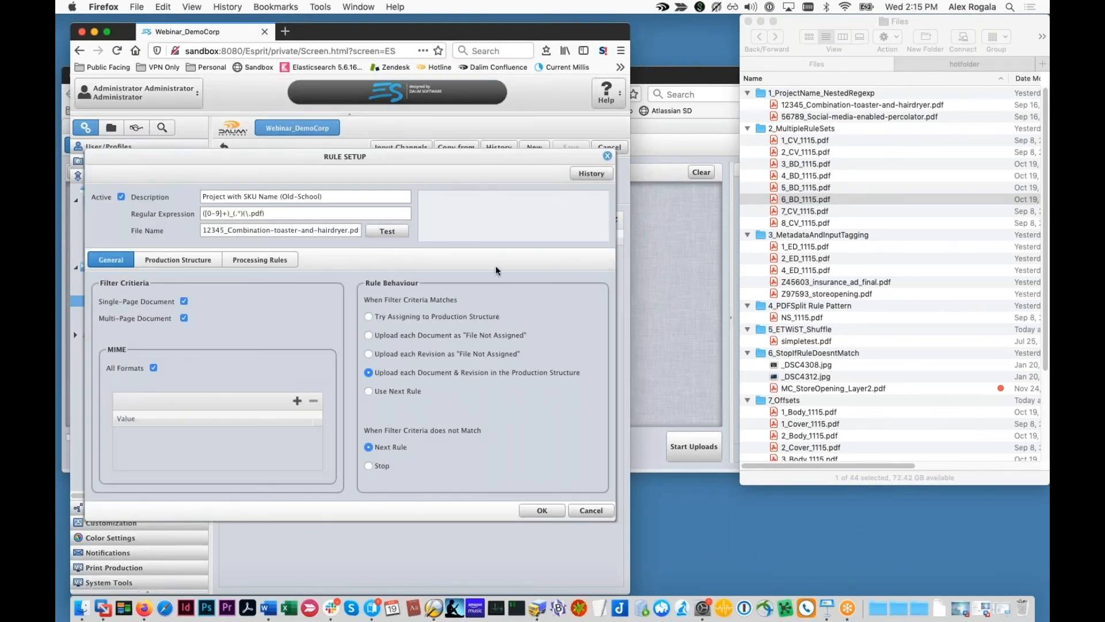
click(792, 106)
shift+click(817, 117)
drag(795, 22, 779, 155)
drag(726, 77, 755, 52)
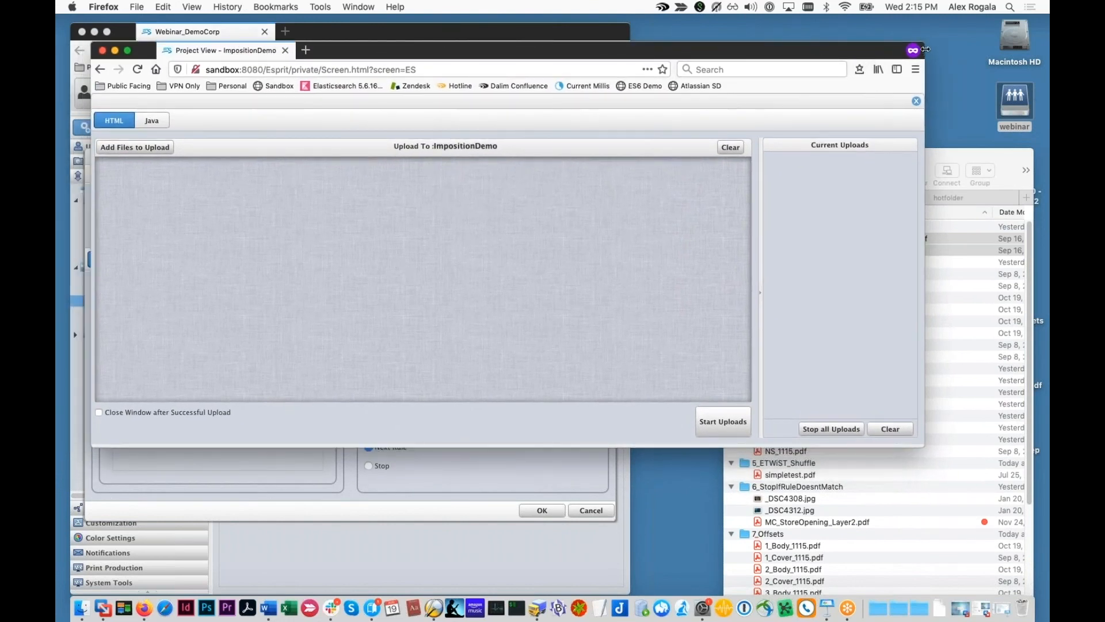
Step: Close the upload panel and drop the 12345_Combination-toaster-and-hairdryer and 56789_Social-media-enabled-percolator PDFs into the hotfolder
click(916, 101)
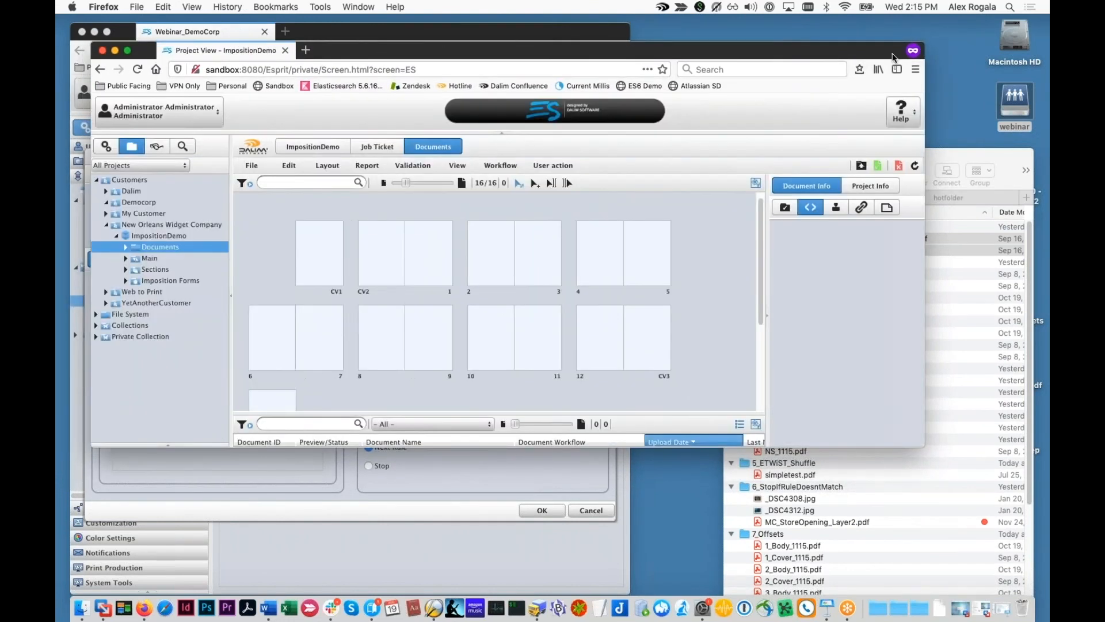
drag(921, 158, 916, 134)
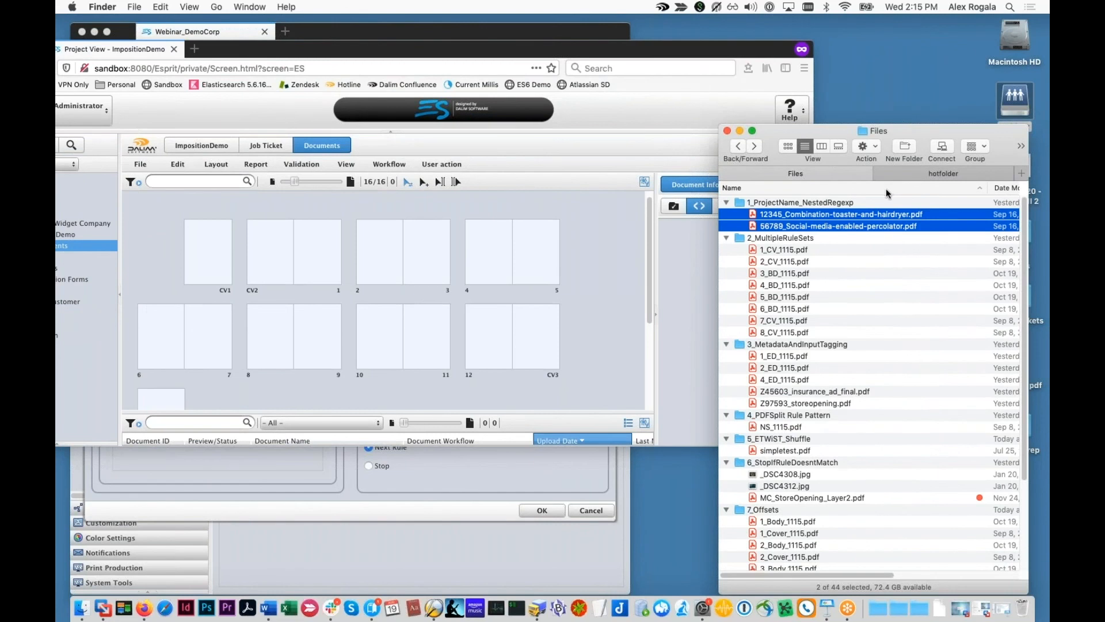
click(331, 33)
drag(675, 82, 673, 81)
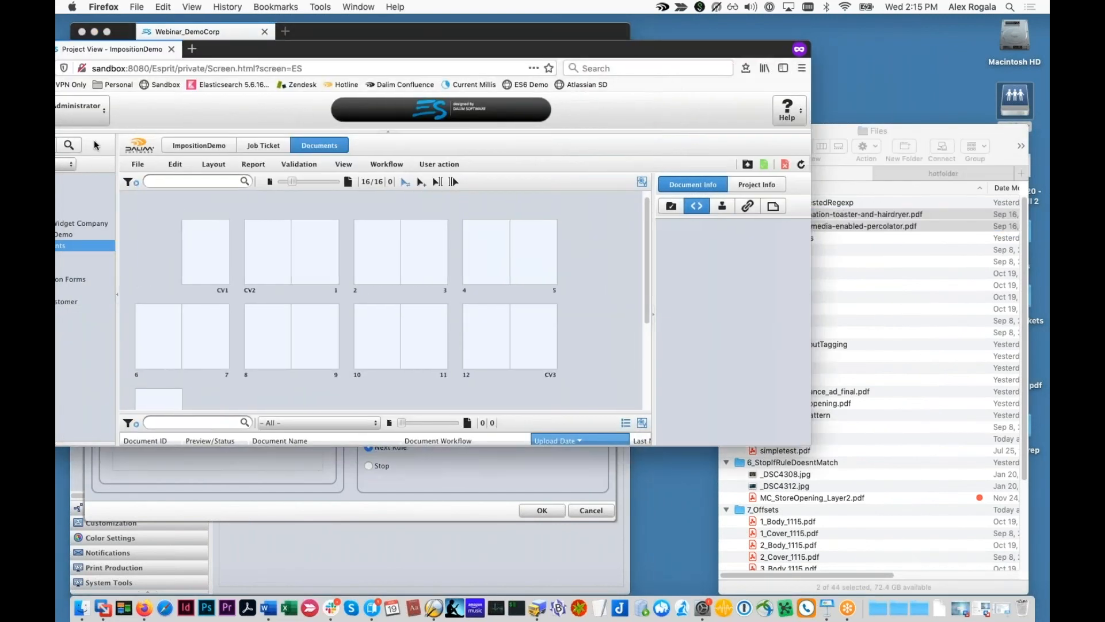
drag(298, 59, 393, 58)
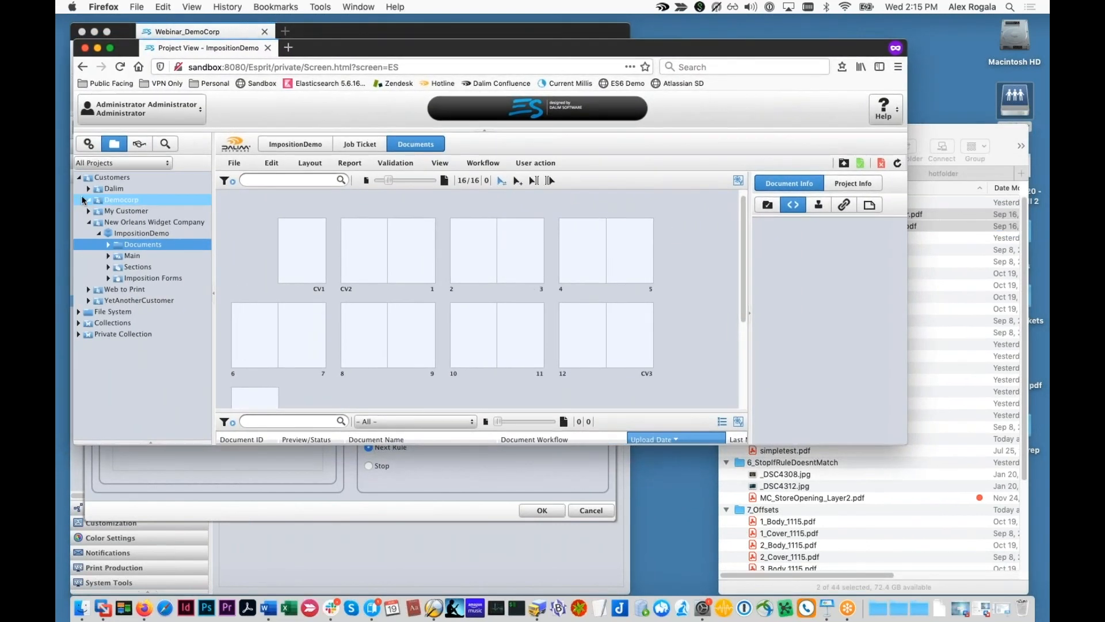
drag(660, 48, 657, 304)
drag(826, 221, 881, 236)
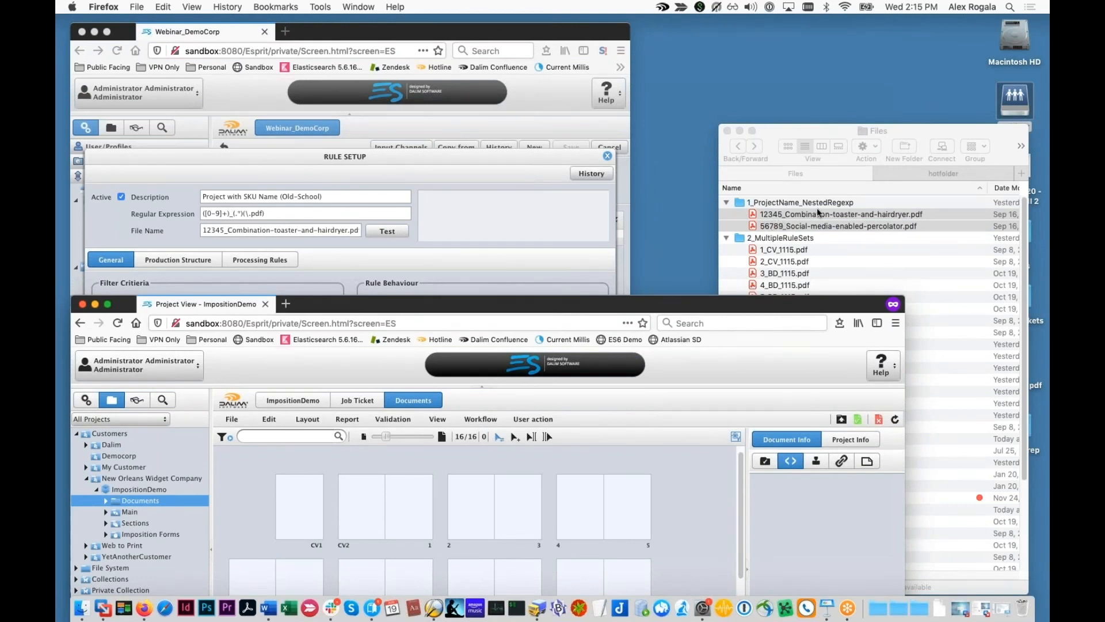
drag(819, 213, 857, 237)
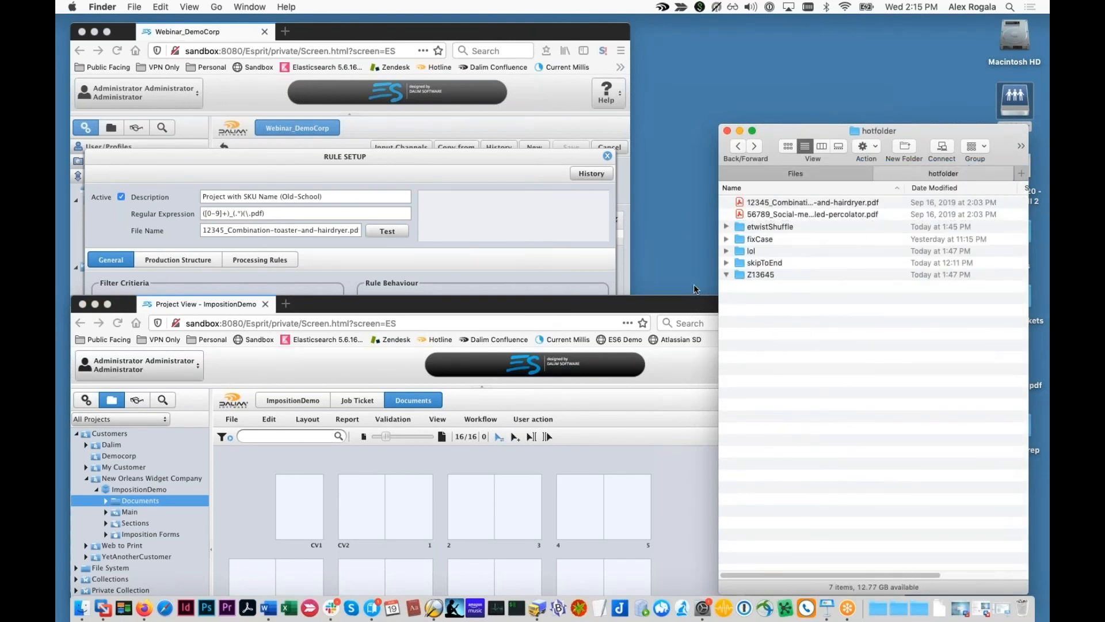
Step: Test the regular expression on the sample file name, highlighting its ([0-9]+) and (\.pdf) groups
click(398, 244)
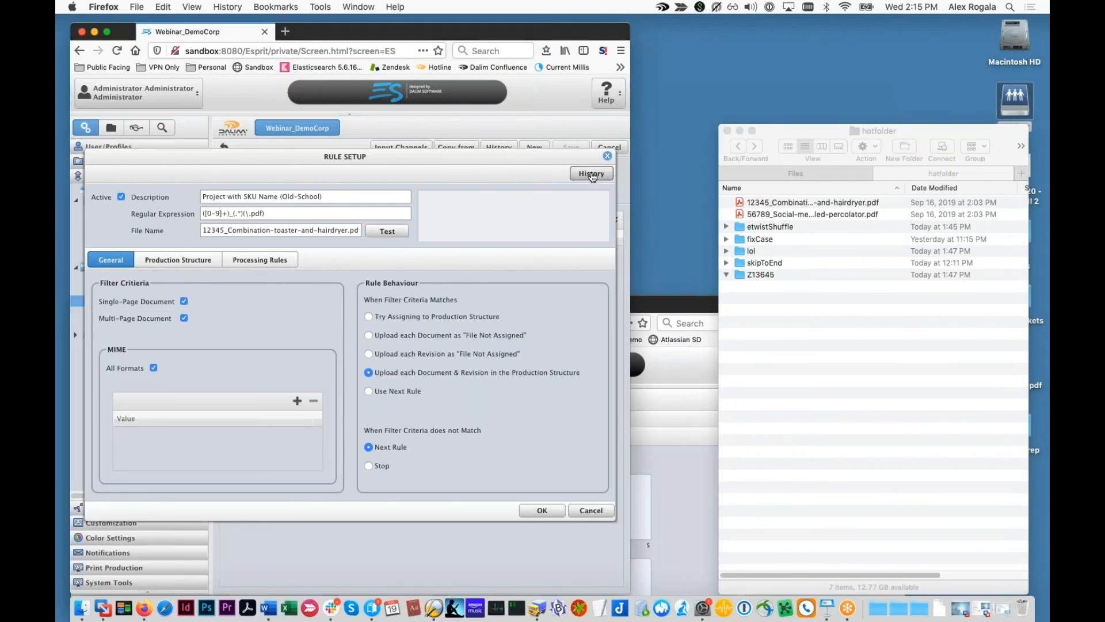
click(387, 230)
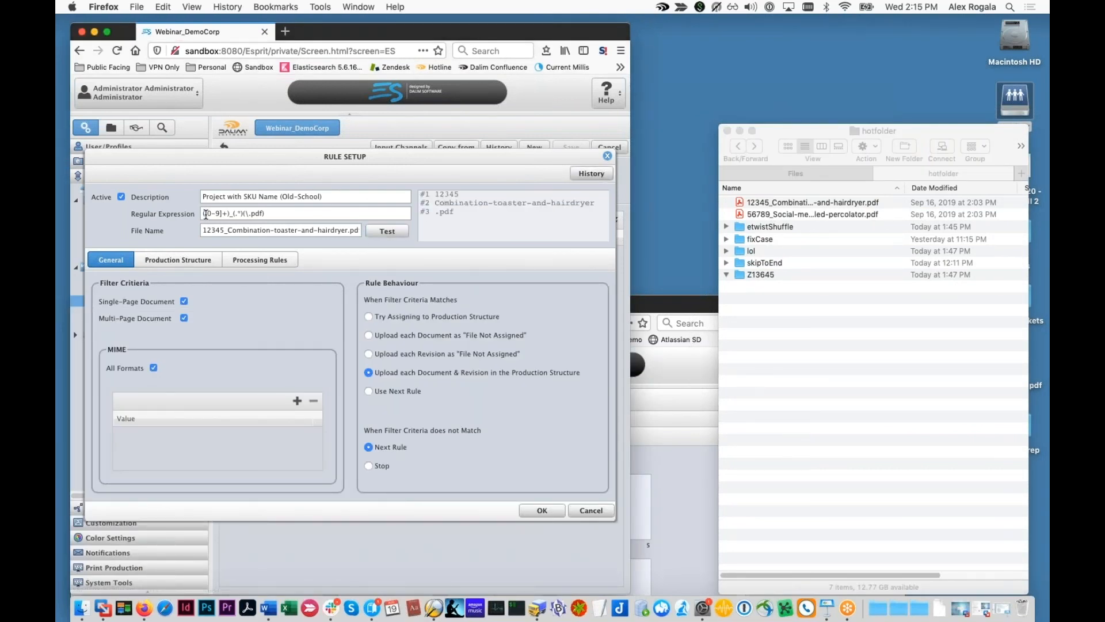
drag(231, 214, 183, 214)
drag(243, 213, 278, 216)
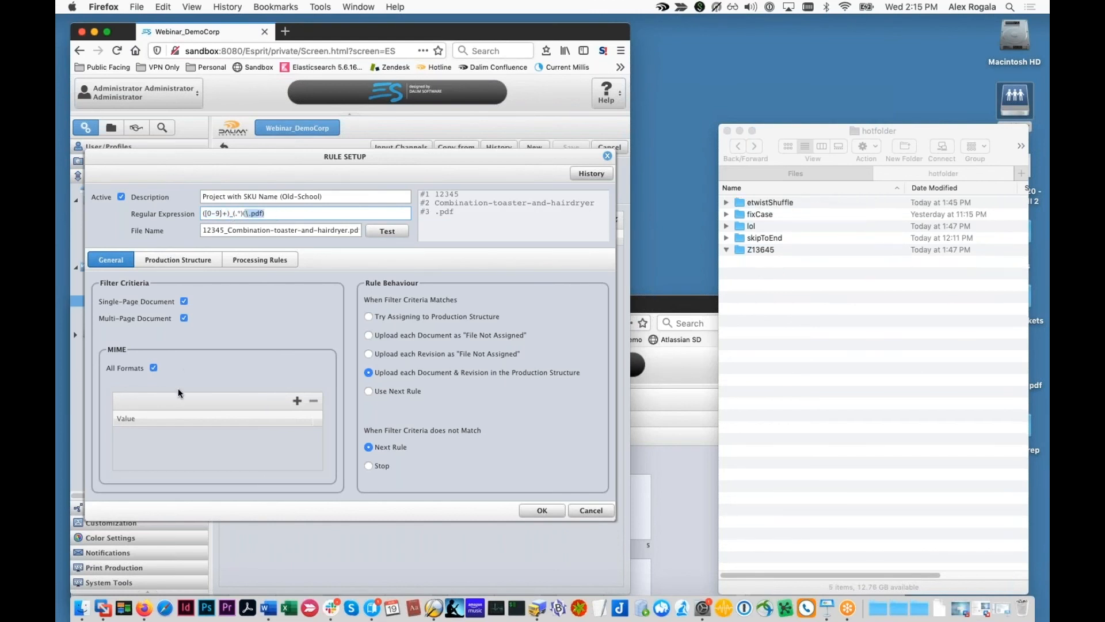
click(290, 398)
Step: Try adding application/pdf and image/pn MIME types, cancel both, and restore All Formats
click(154, 367)
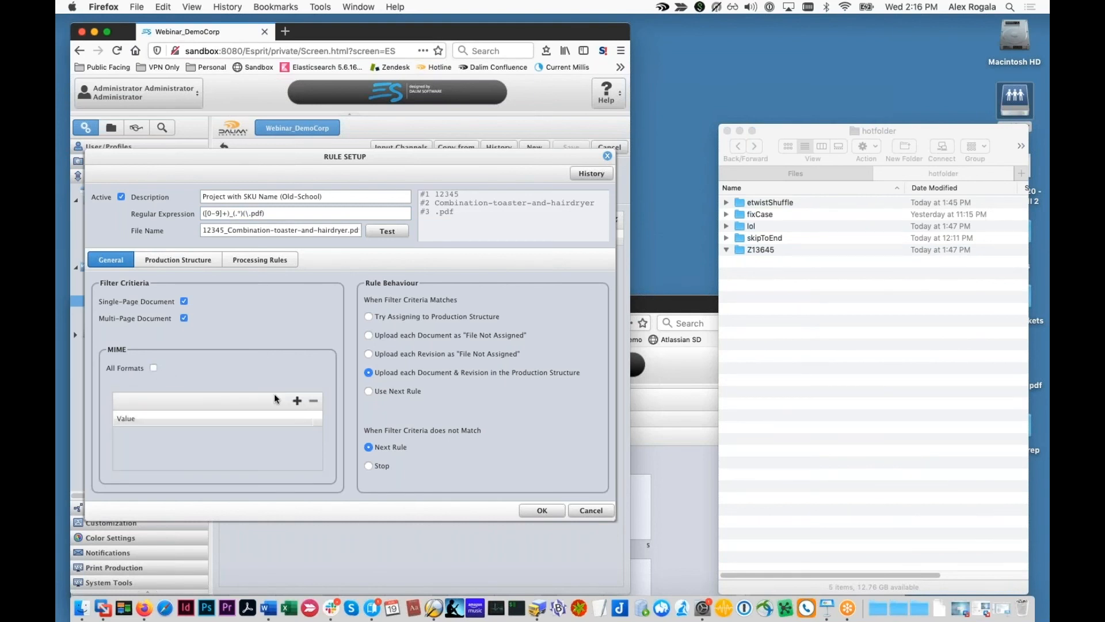
click(297, 400)
click(392, 303)
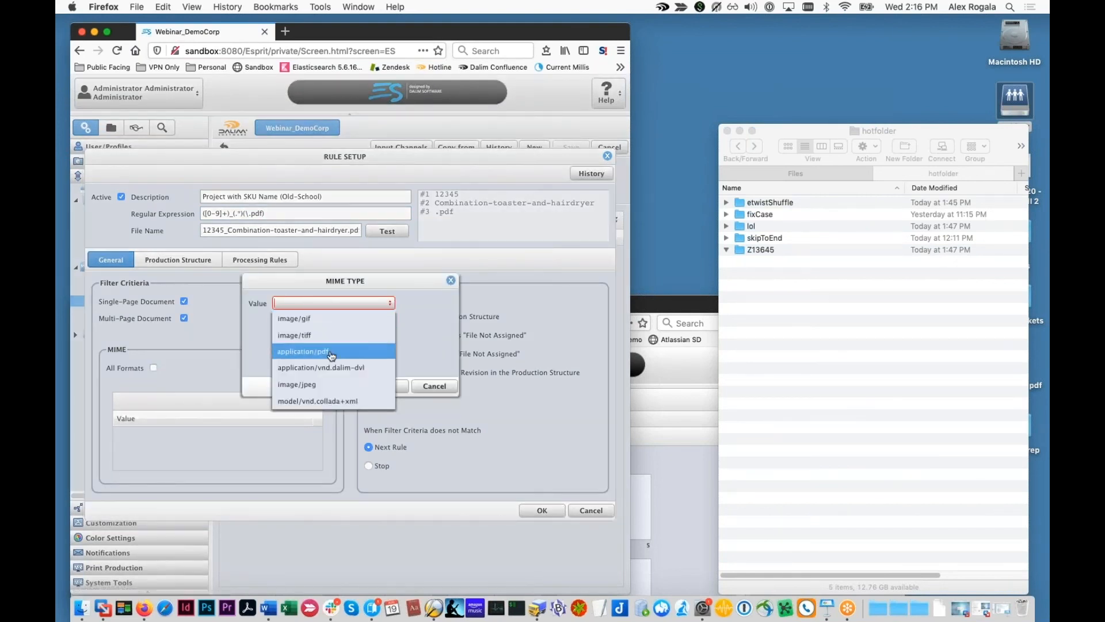
click(302, 352)
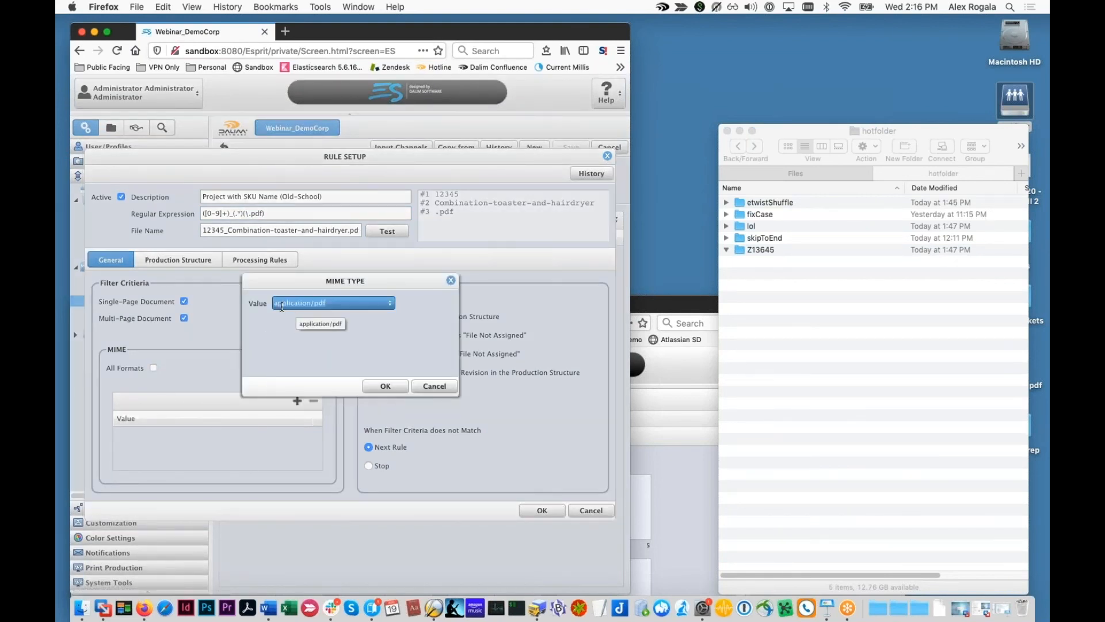
click(434, 389)
click(297, 400)
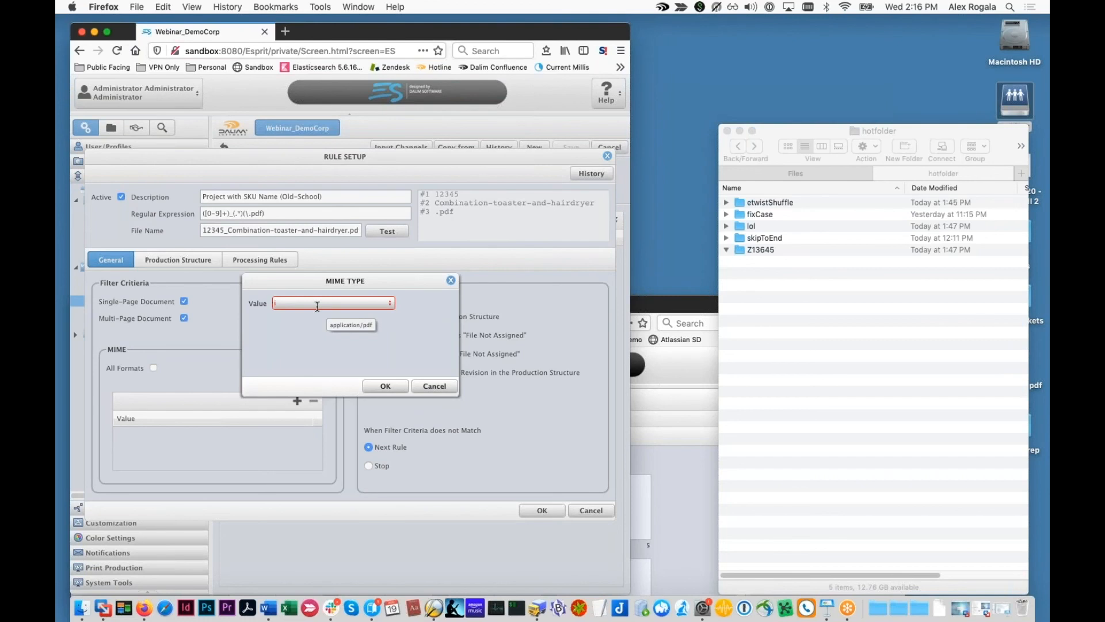
text(image/png)
click(385, 386)
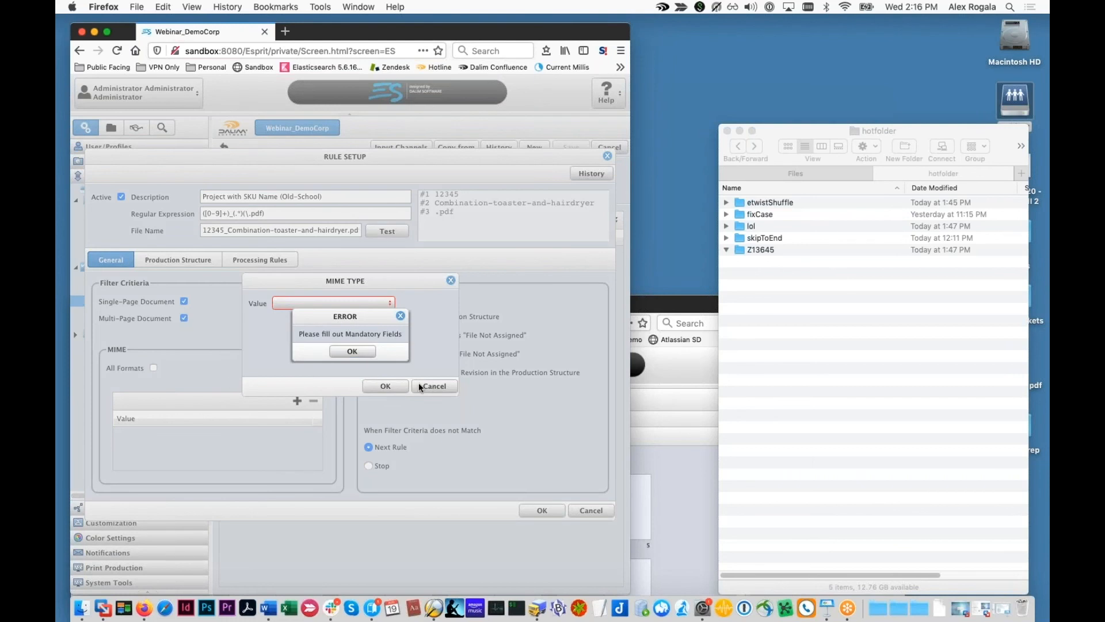
click(352, 352)
click(434, 386)
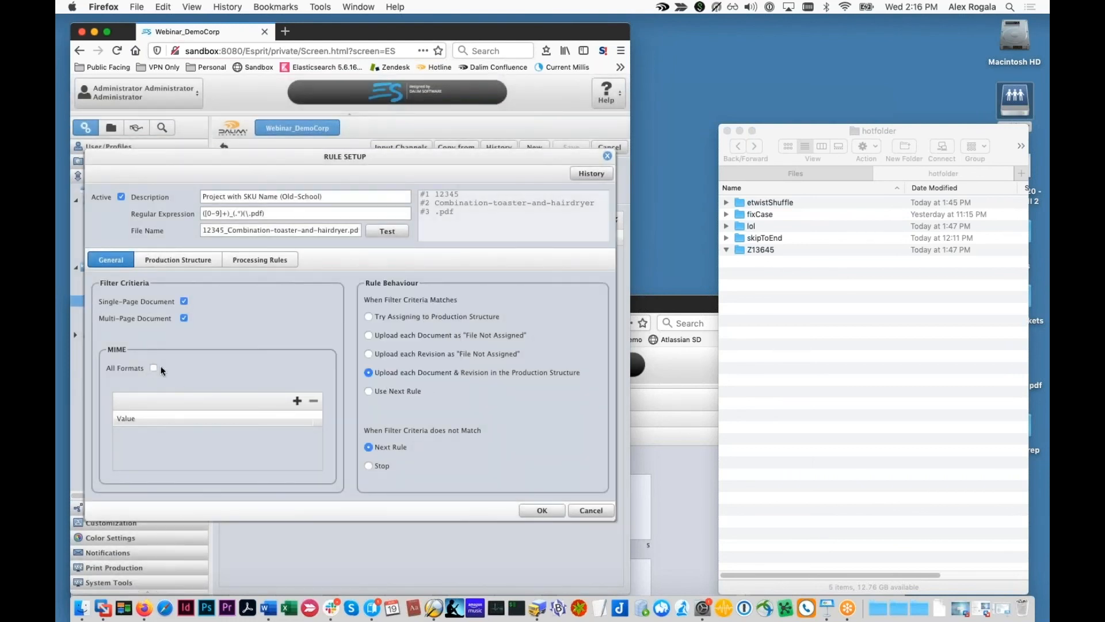
click(152, 367)
drag(243, 212, 308, 215)
Step: Walk through the Production Structure mappings: Customer Democorp, Document Name #1_#2#3, Project Name SKU#1
click(209, 261)
click(227, 324)
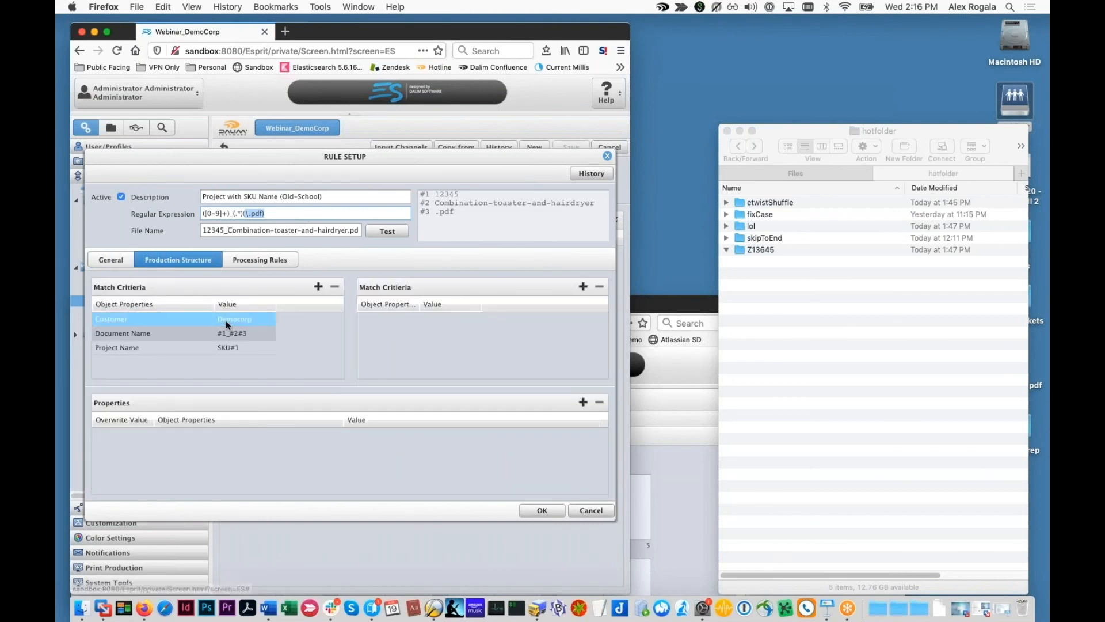
click(241, 213)
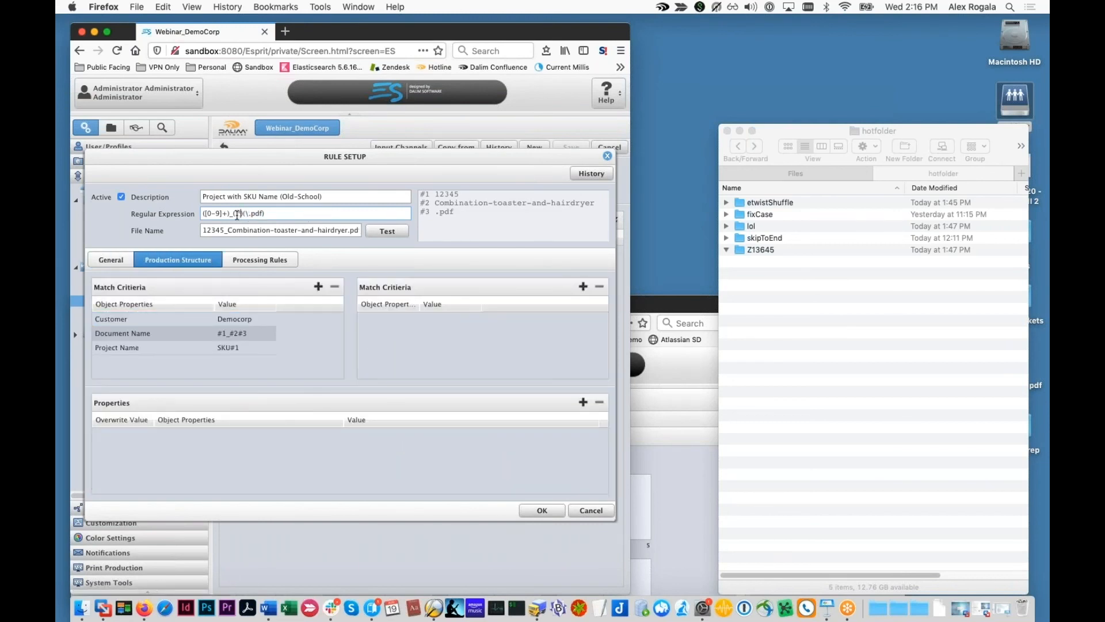
drag(203, 214, 244, 213)
click(226, 324)
click(201, 337)
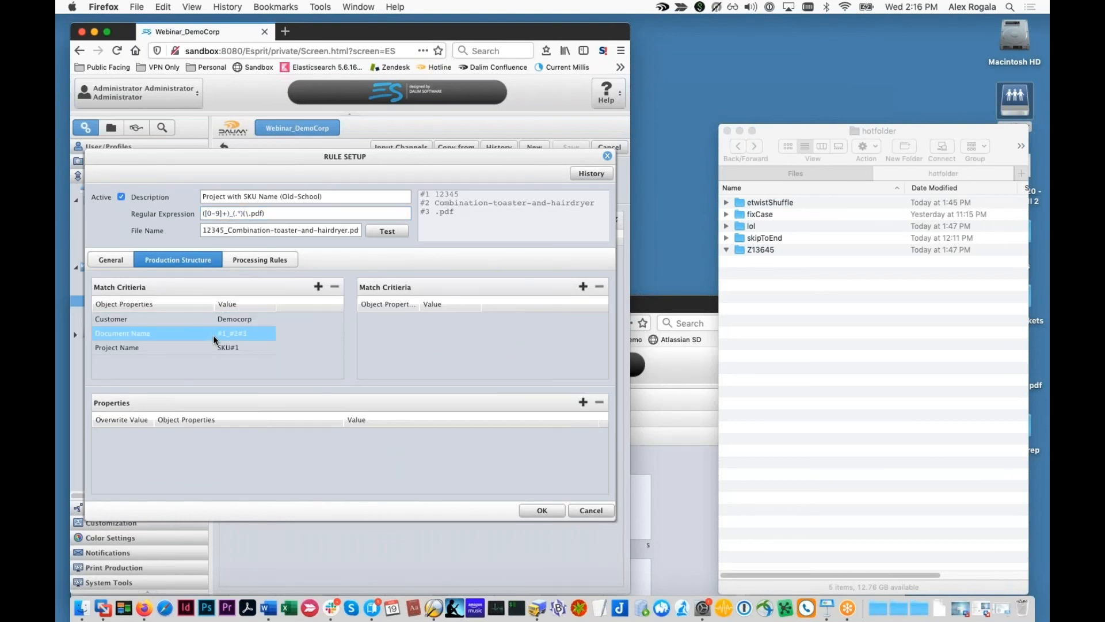
click(226, 348)
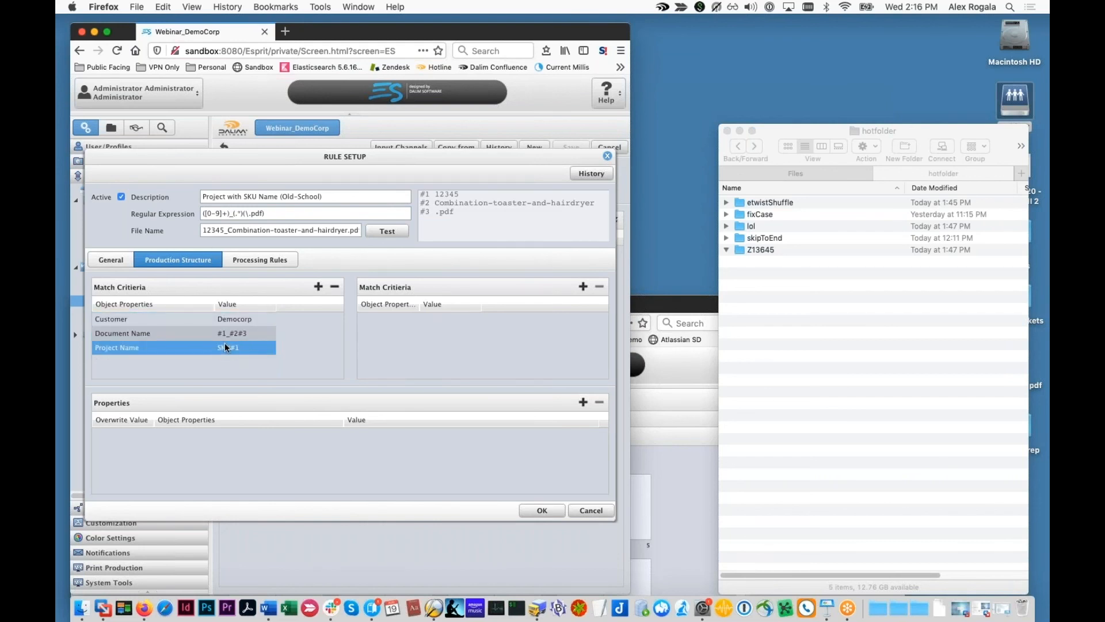
click(146, 316)
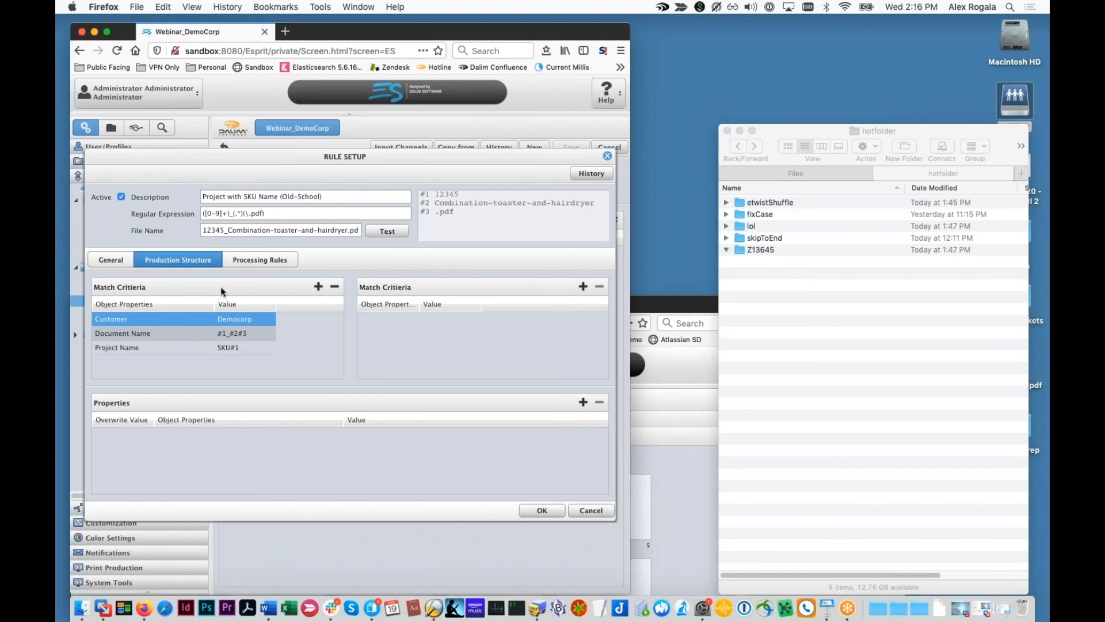
click(154, 329)
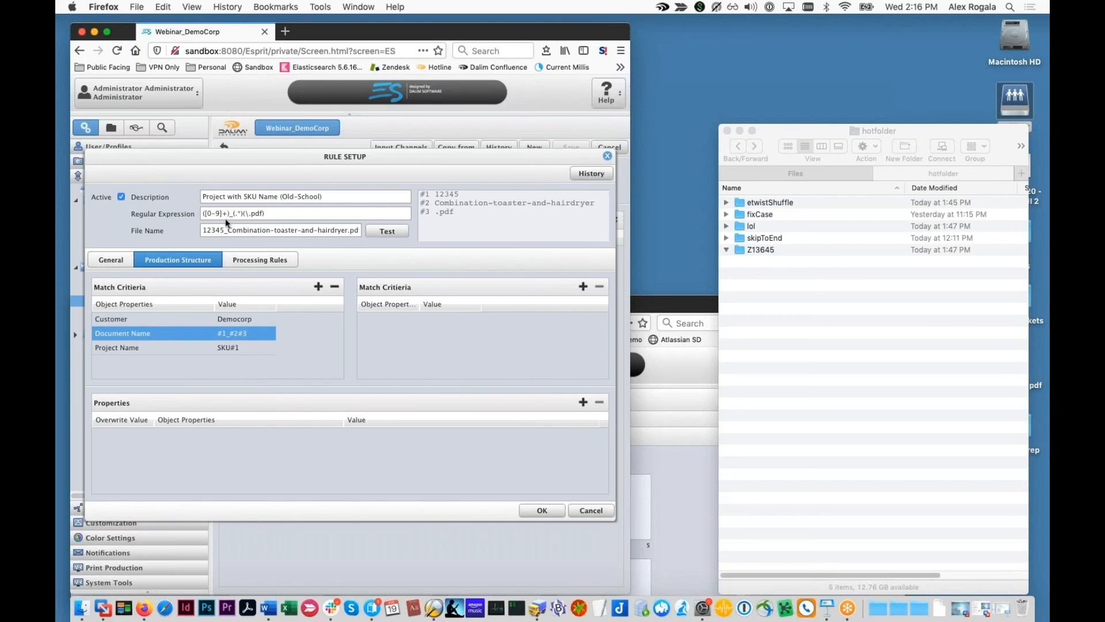
drag(203, 214, 228, 217)
drag(666, 296, 632, 61)
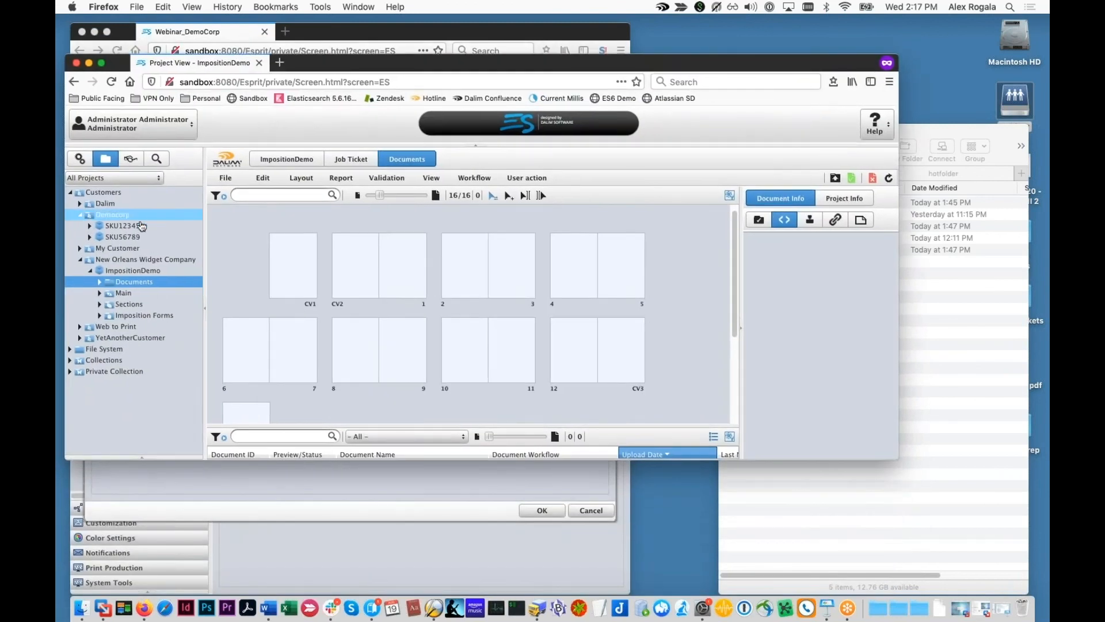
Step: Inspect uploaded document 19340 in SKU12345, then delete both the SKU12345 and SKU56789 projects
click(140, 225)
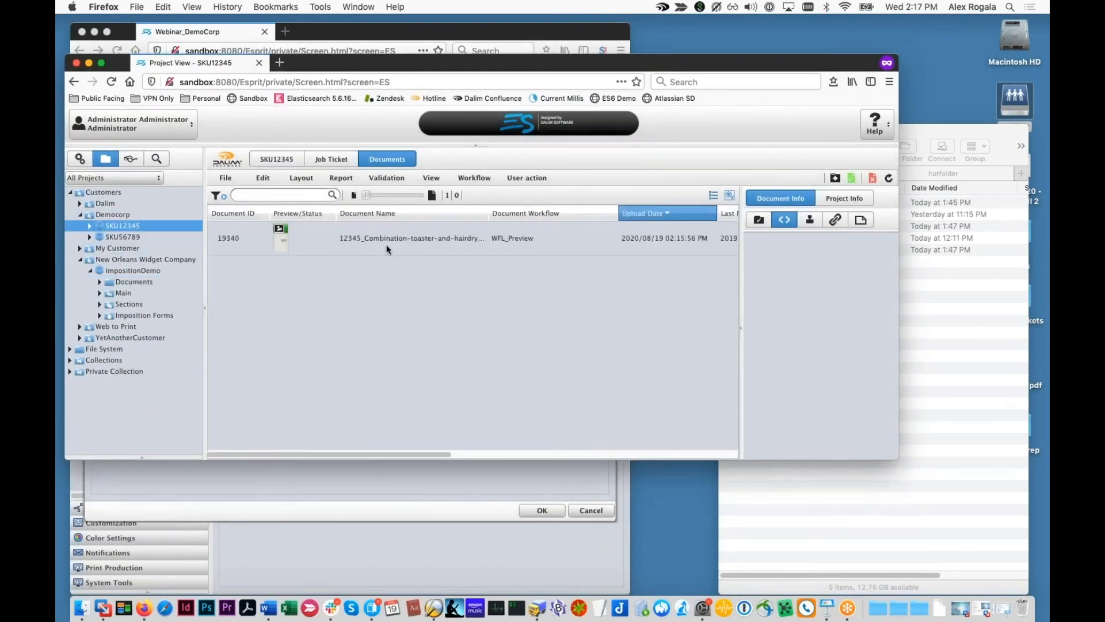
click(348, 240)
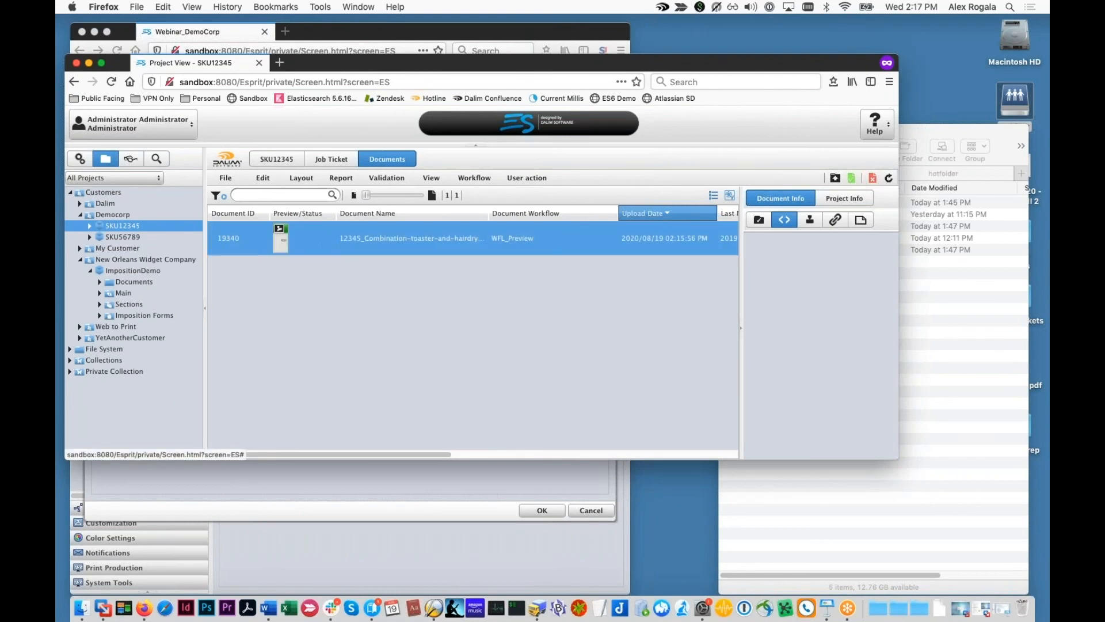
right_click(148, 236)
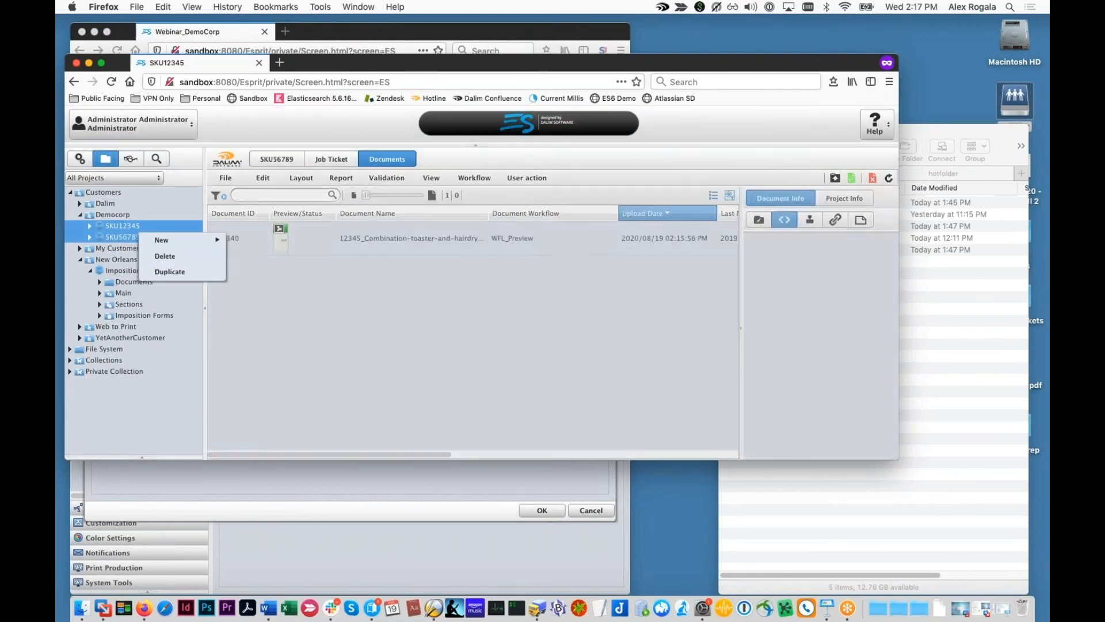
click(164, 255)
click(442, 305)
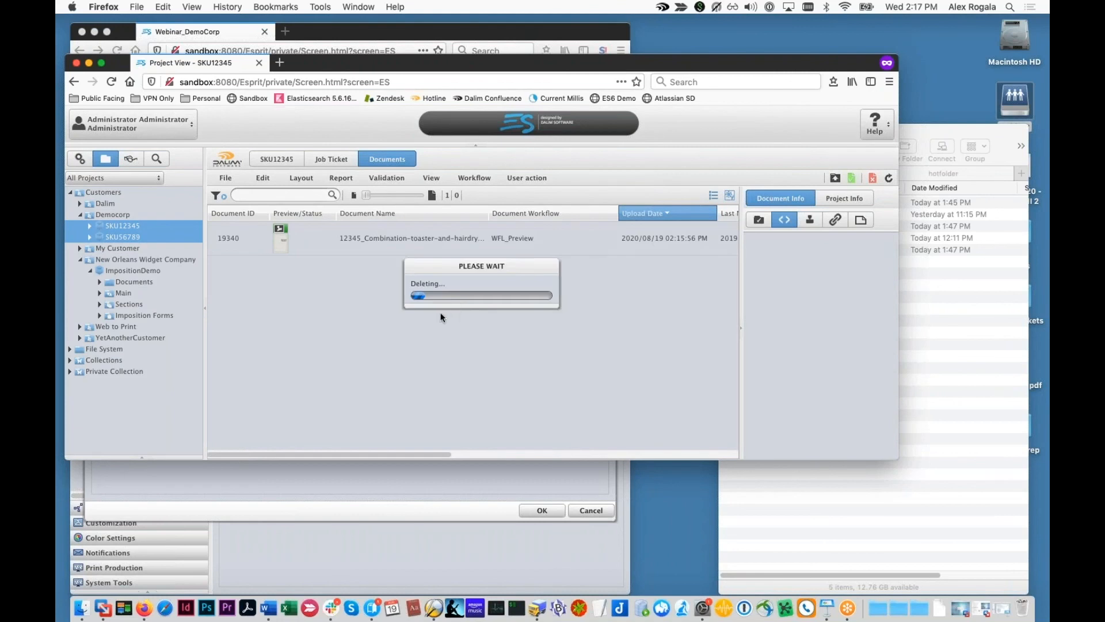
drag(401, 65, 512, 339)
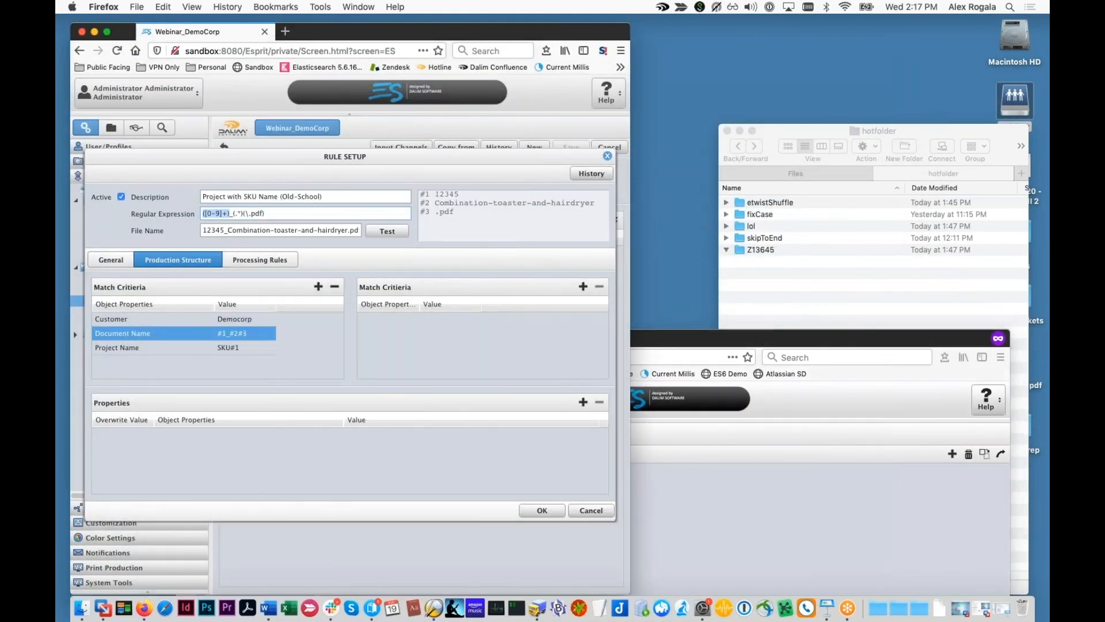
Step: Deactivate the Project with SKU Name (Old-School) rule and save the rule set
click(608, 157)
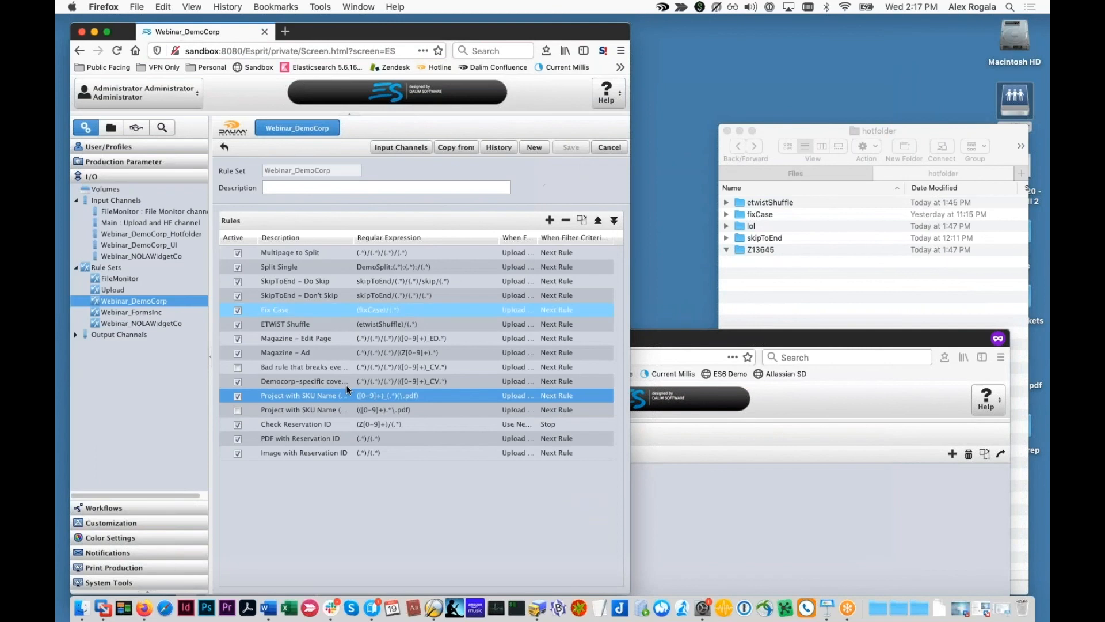
double_click(281, 396)
click(120, 197)
click(542, 509)
click(570, 148)
Step: Activate the Project with SKU Name (New-Fangled) rule and save the rule set
double_click(270, 409)
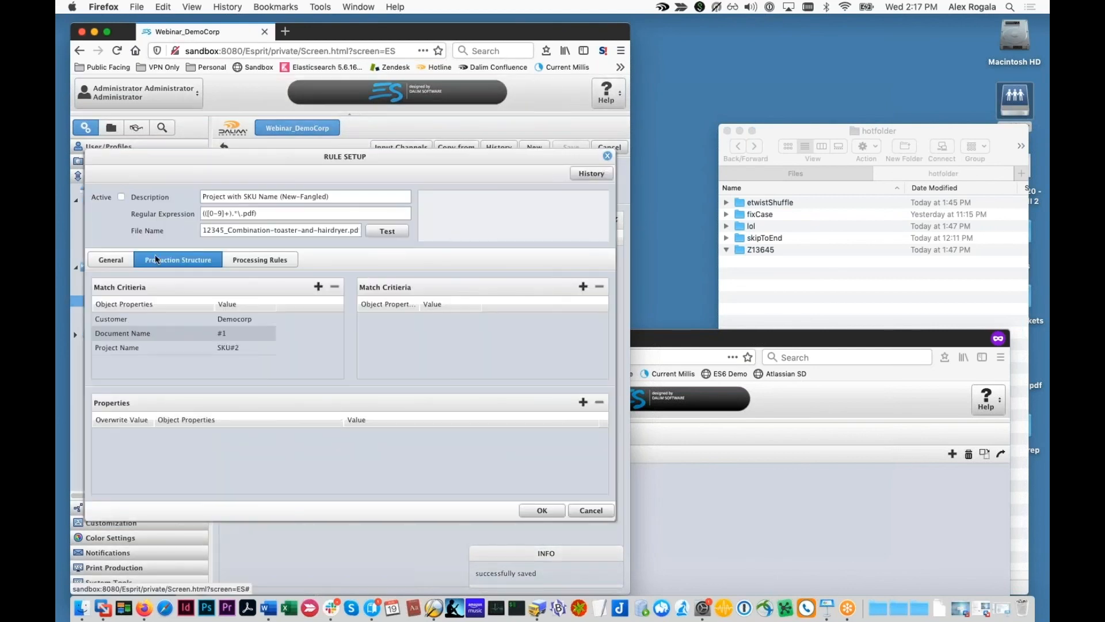
click(121, 196)
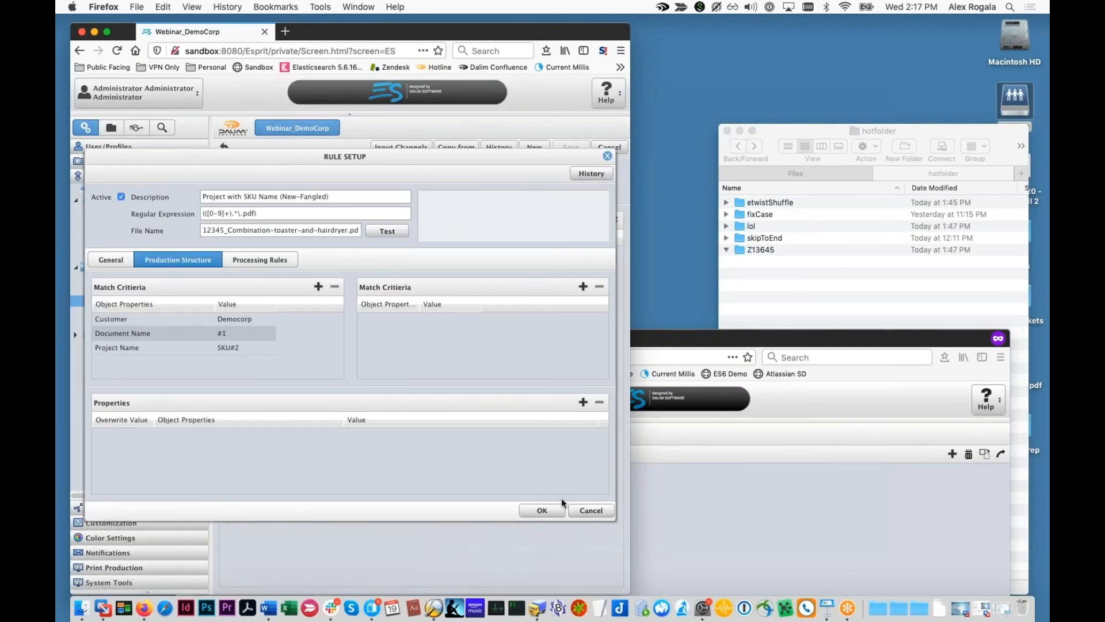
click(542, 510)
click(570, 147)
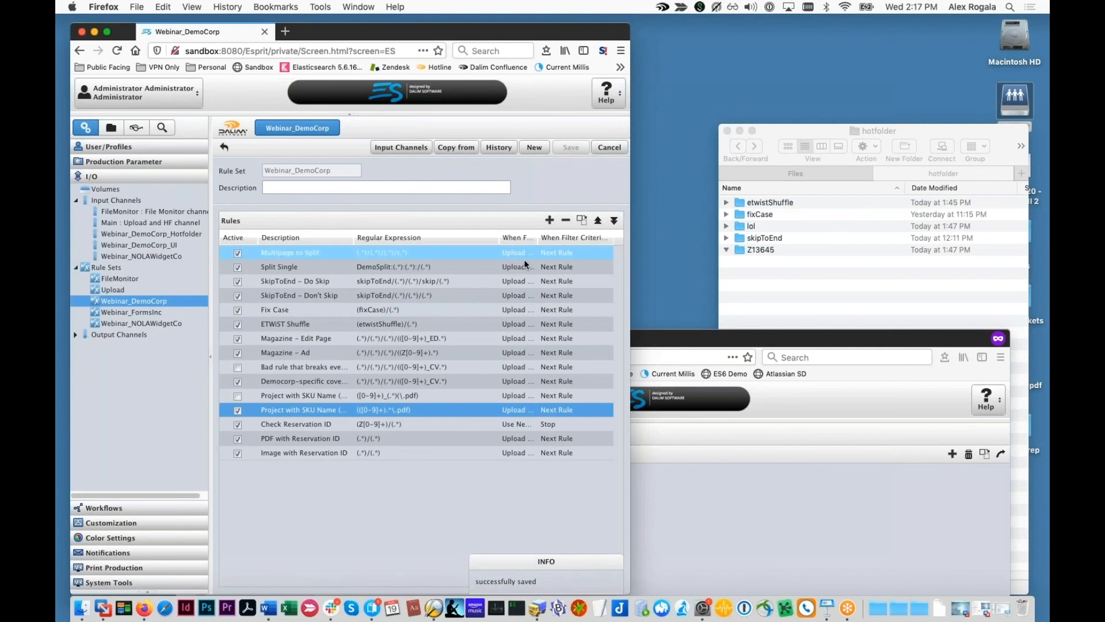
Step: Copy the 56789 percolator PDF from Files into the hotfolder
click(718, 472)
drag(797, 339, 637, 377)
click(753, 176)
drag(792, 225, 902, 174)
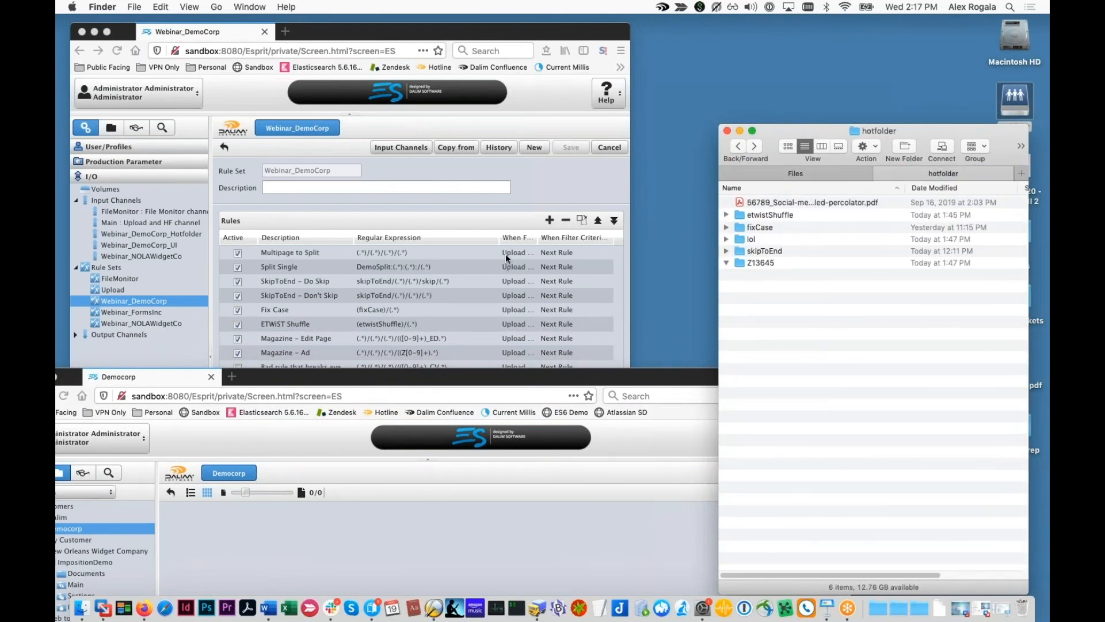
Step: Glance at the New-Fangled rule's setup, then open the Old-School rule's setup
click(474, 204)
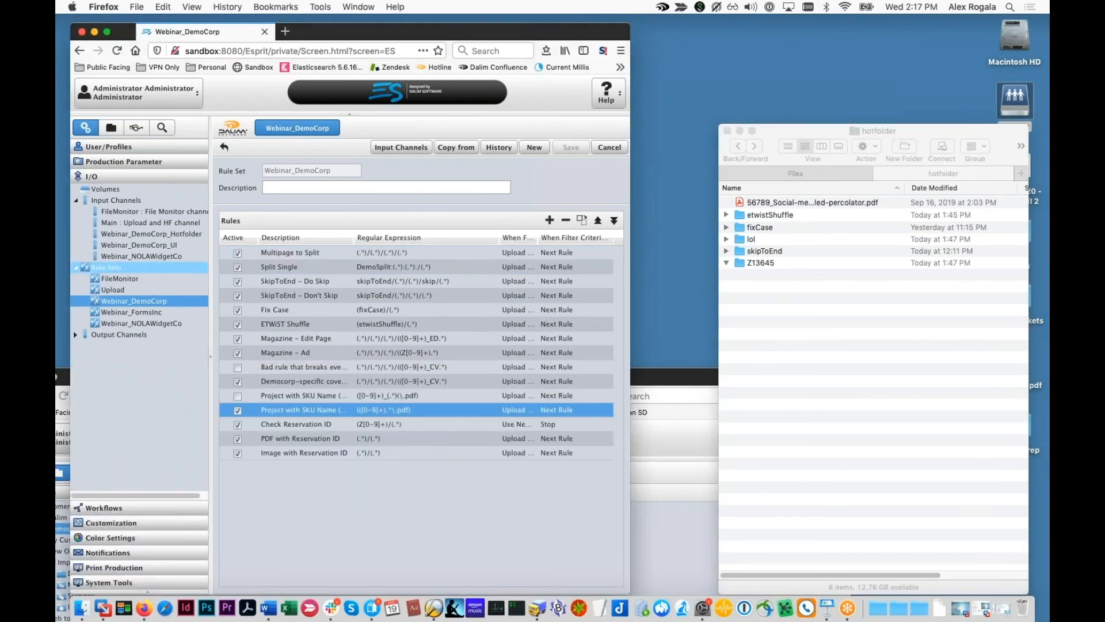
double_click(326, 412)
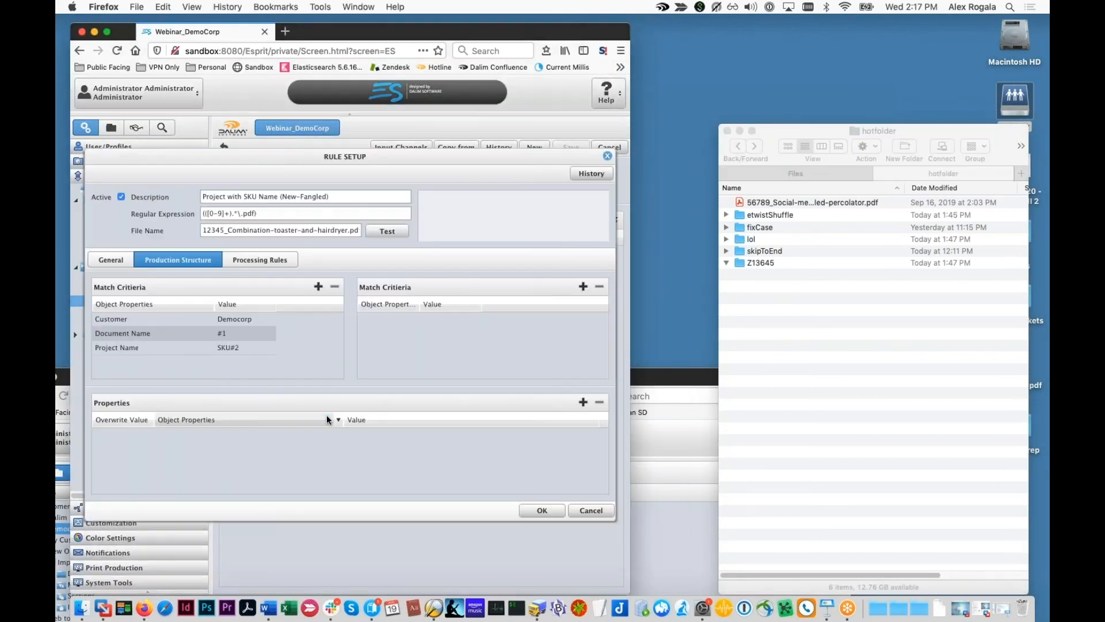
click(607, 156)
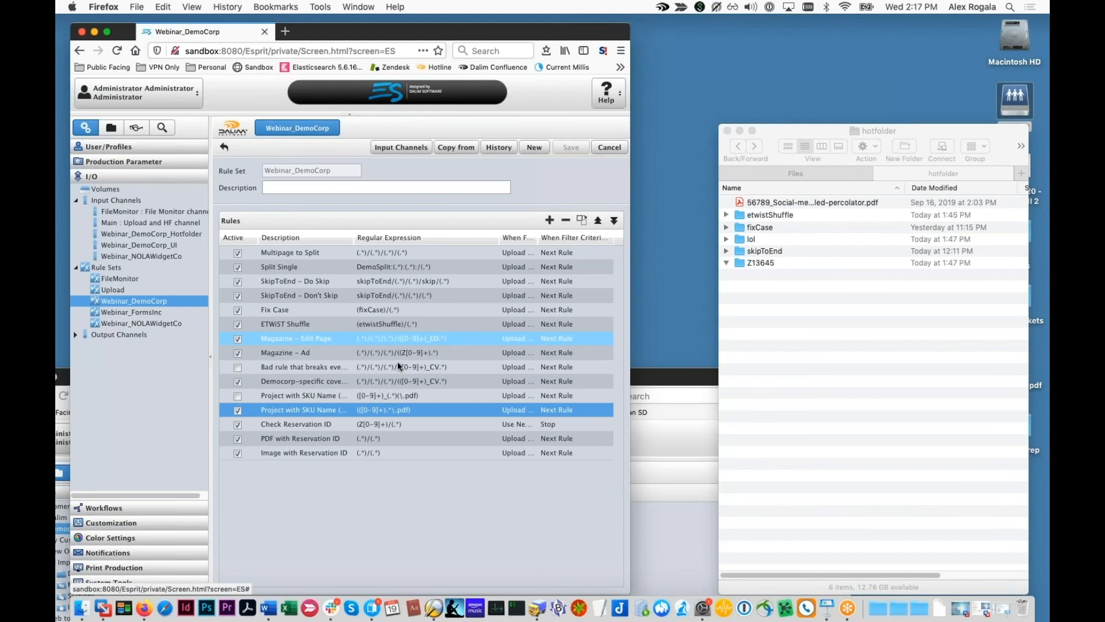
double_click(357, 395)
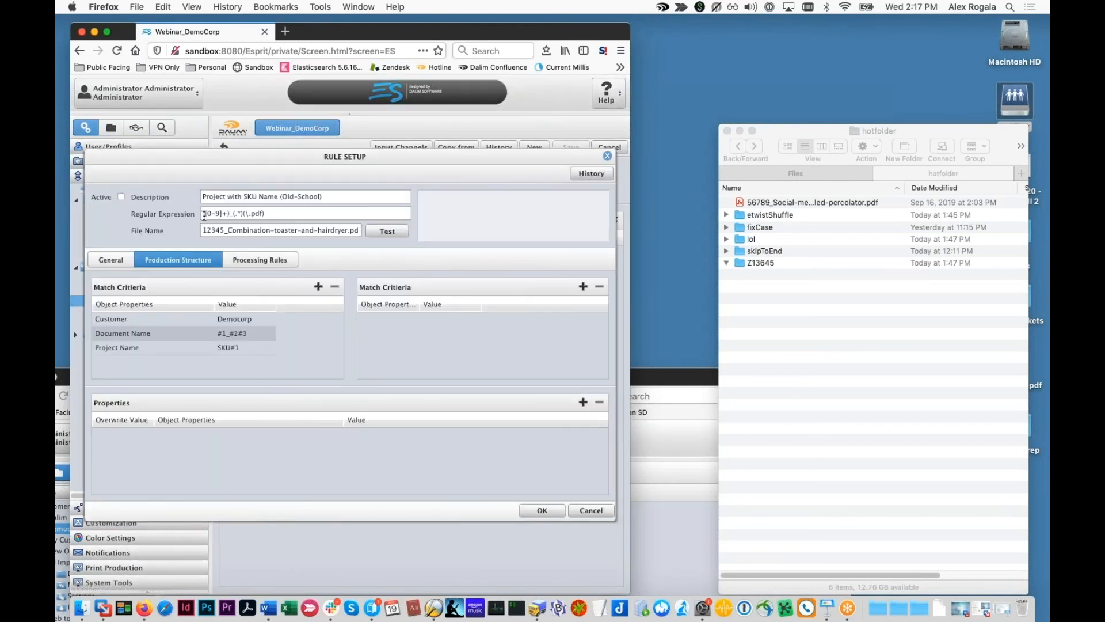
Step: Prefix the regex with '(' so the whole file name is group 1, re-test, and start editing Document Name
click(383, 232)
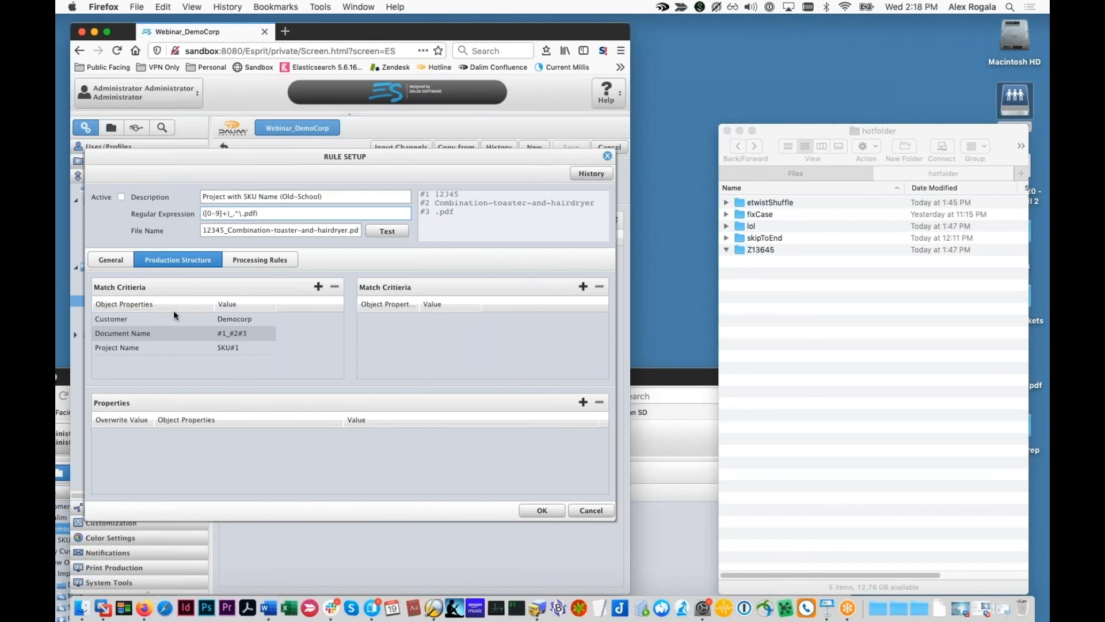
text(()
click(389, 230)
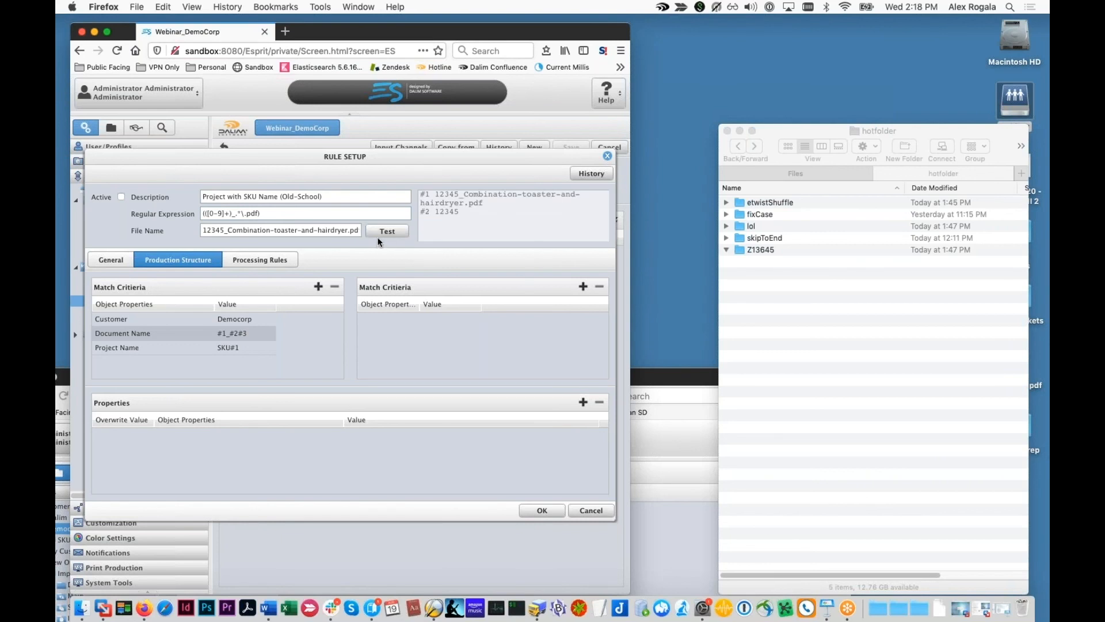
drag(204, 213, 229, 214)
mouse_move(484, 203)
mouse_down()
mouse_move(457, 193)
mouse_move(498, 202)
mouse_up()
click(450, 213)
double_click(240, 333)
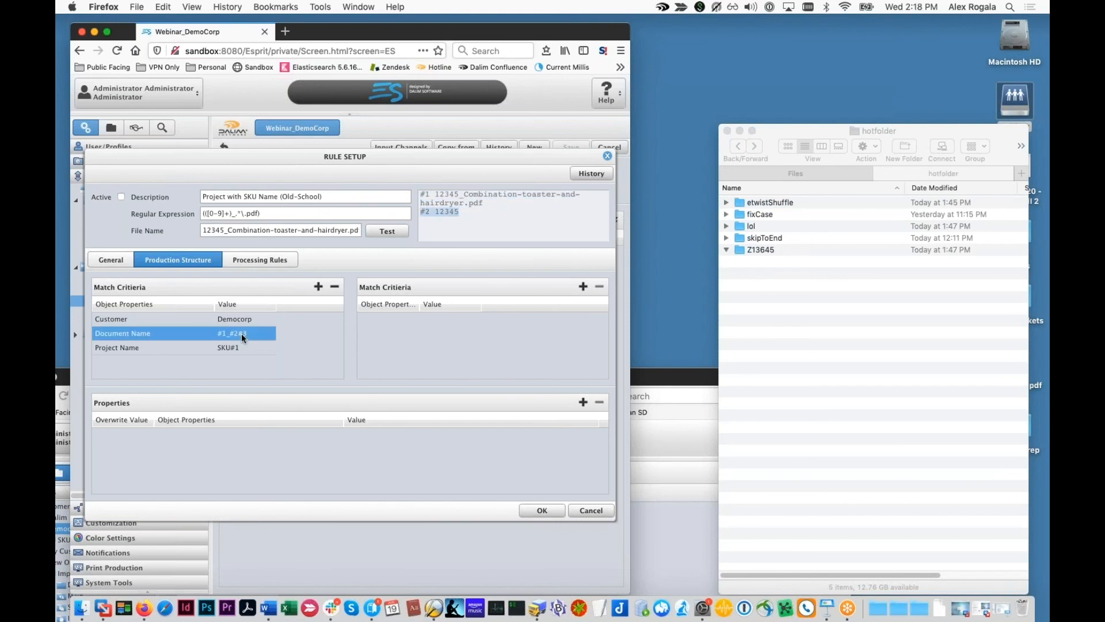
drag(357, 317, 322, 318)
Step: Change Document Name to #1 and Project Name to SKU#2
key(BackSpace)
click(397, 384)
click(301, 345)
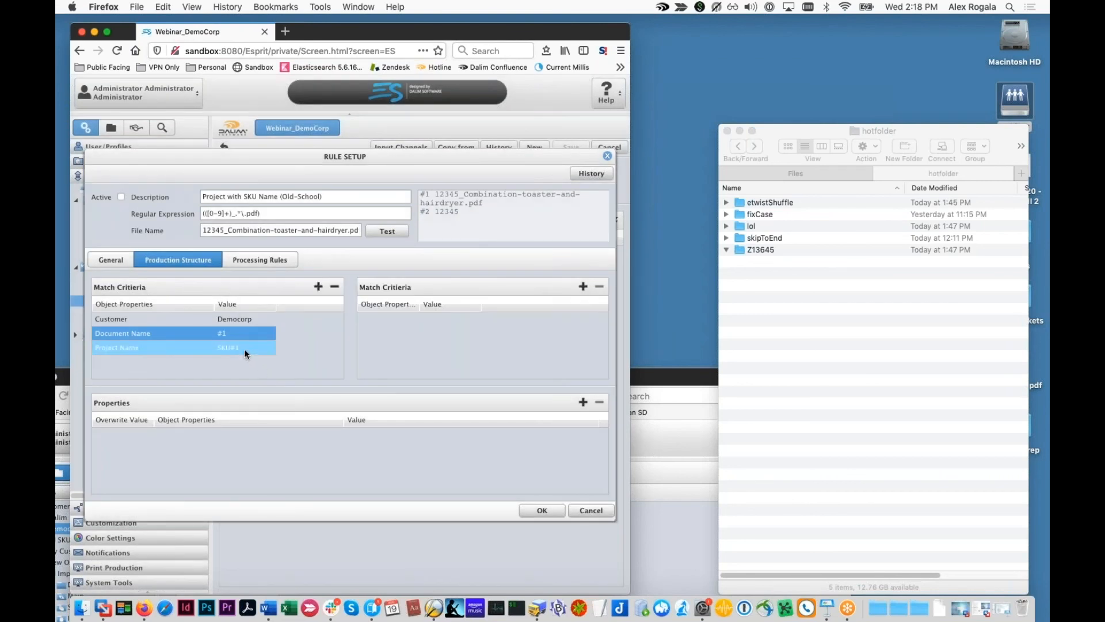
double_click(302, 345)
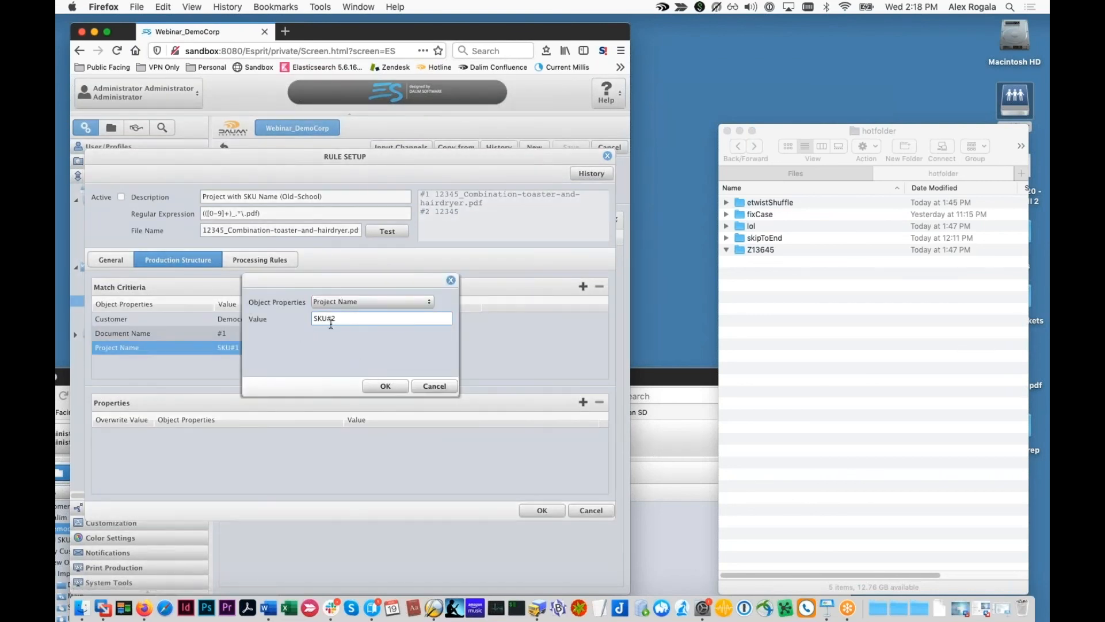
click(385, 386)
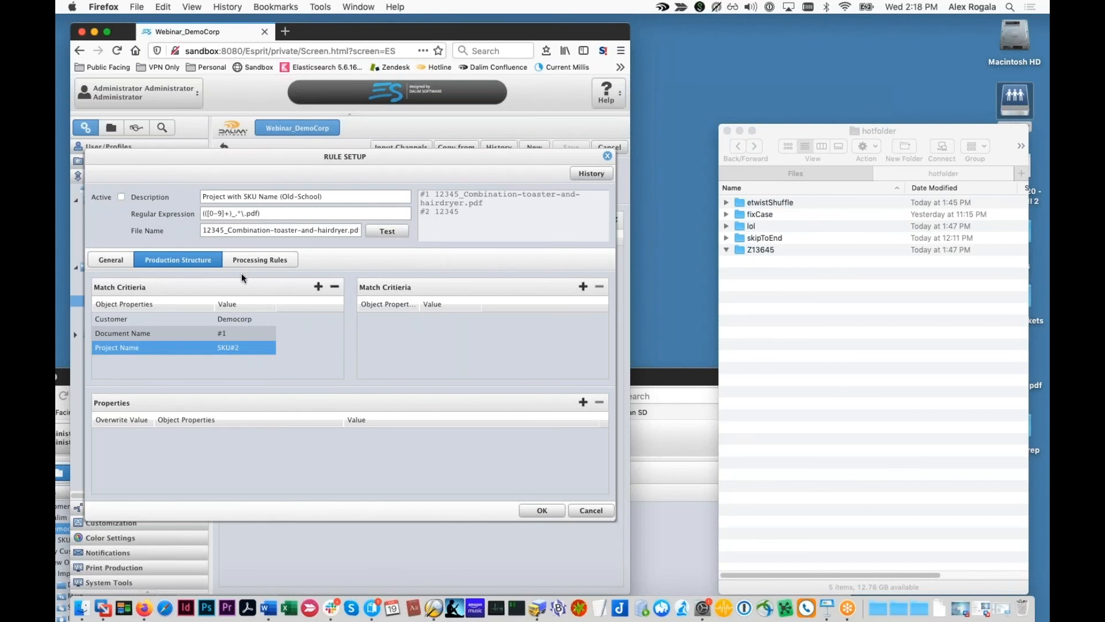
Step: Check document 19358's metadata in the SKU56789 project
drag(658, 374, 781, 158)
click(208, 323)
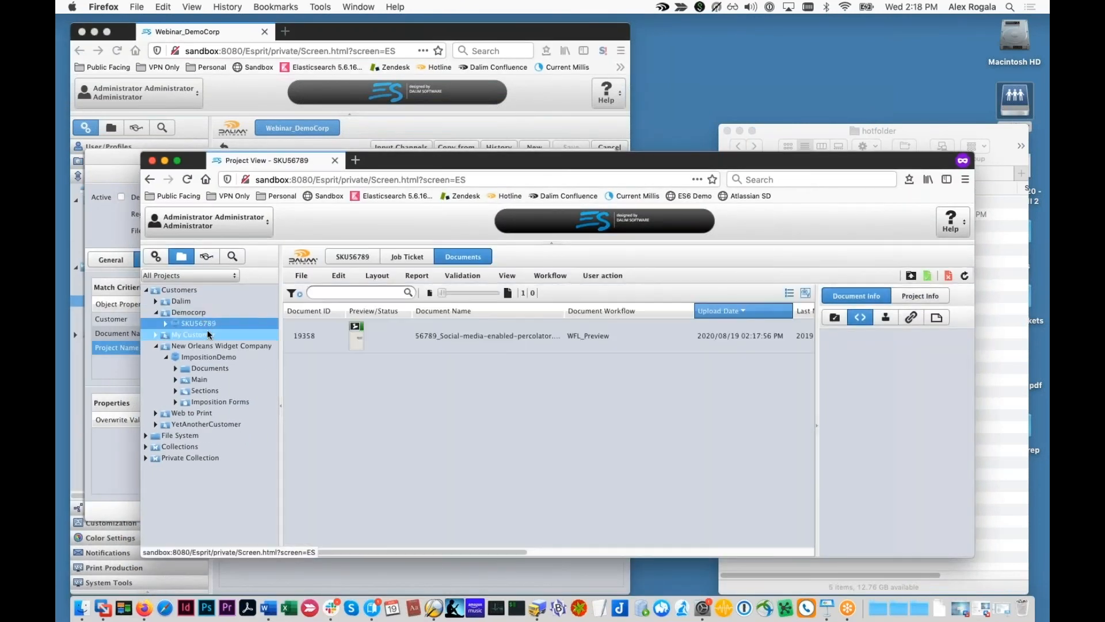
click(442, 347)
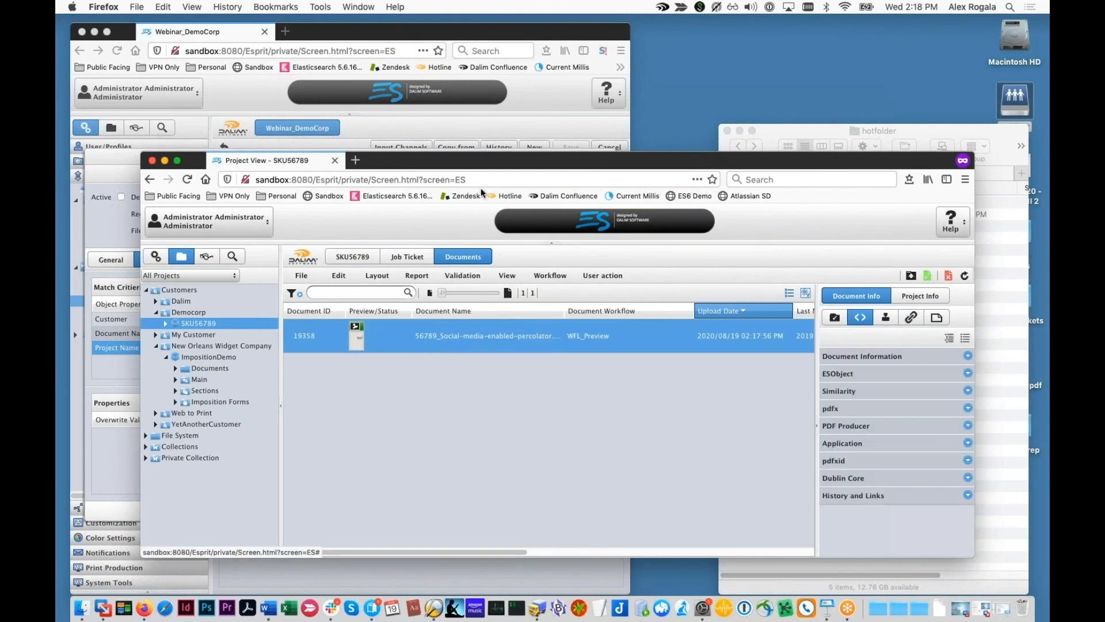
click(462, 132)
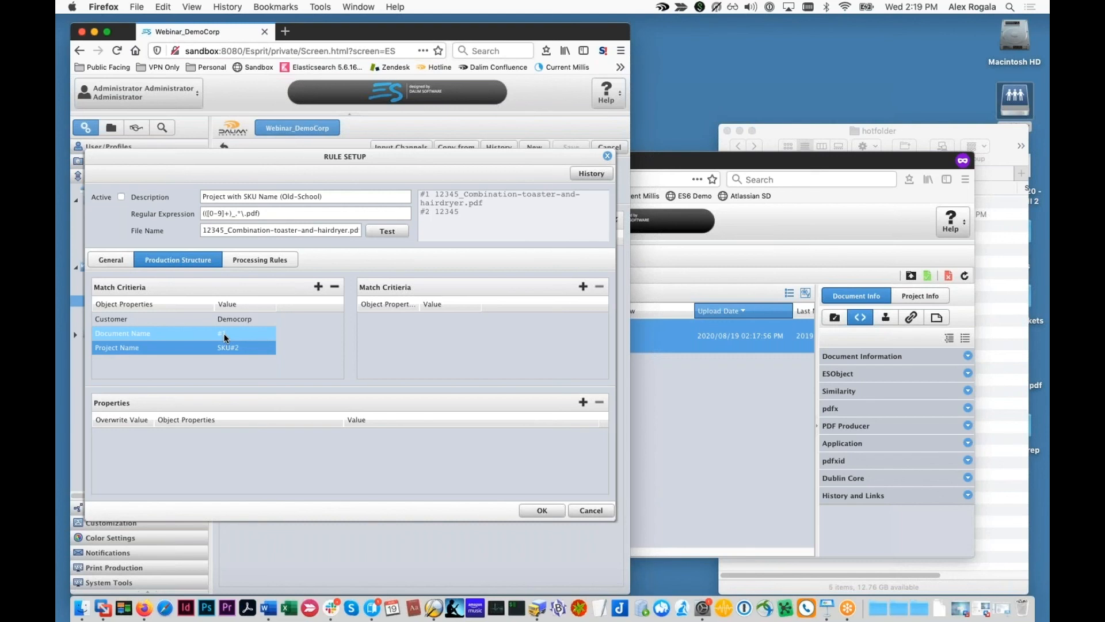
Step: Re-test the regex, then cancel the Rule Setup to discard the edits
click(387, 230)
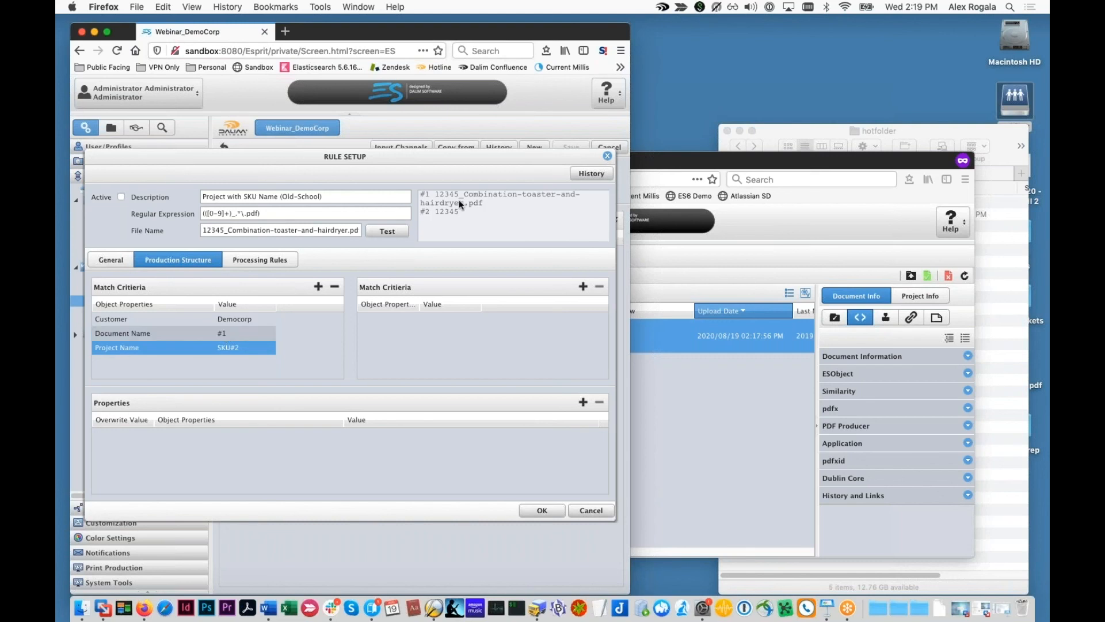
click(242, 333)
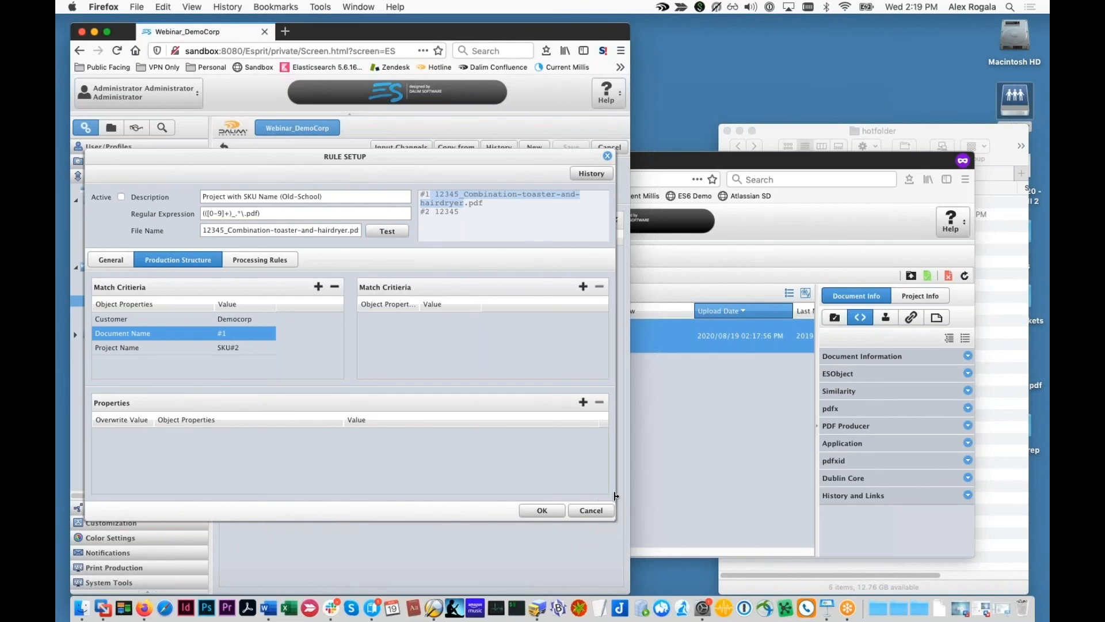
click(591, 509)
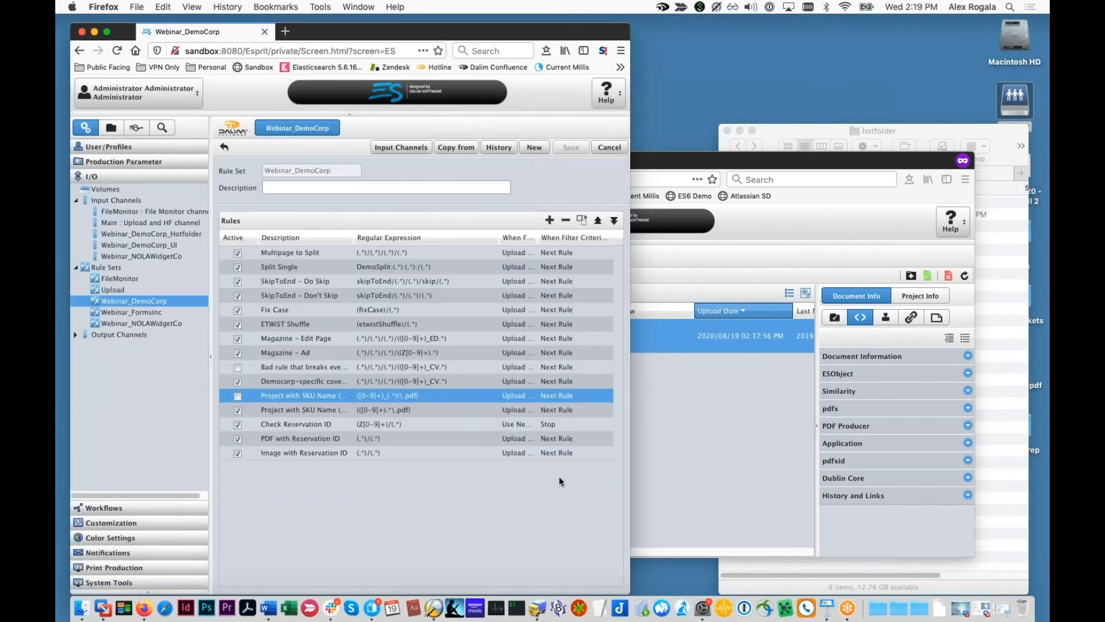
Step: Collapse the 1_ProjectName_NestedRegexp folder in Finder and shrink Project View to uncover the rule sets
click(654, 456)
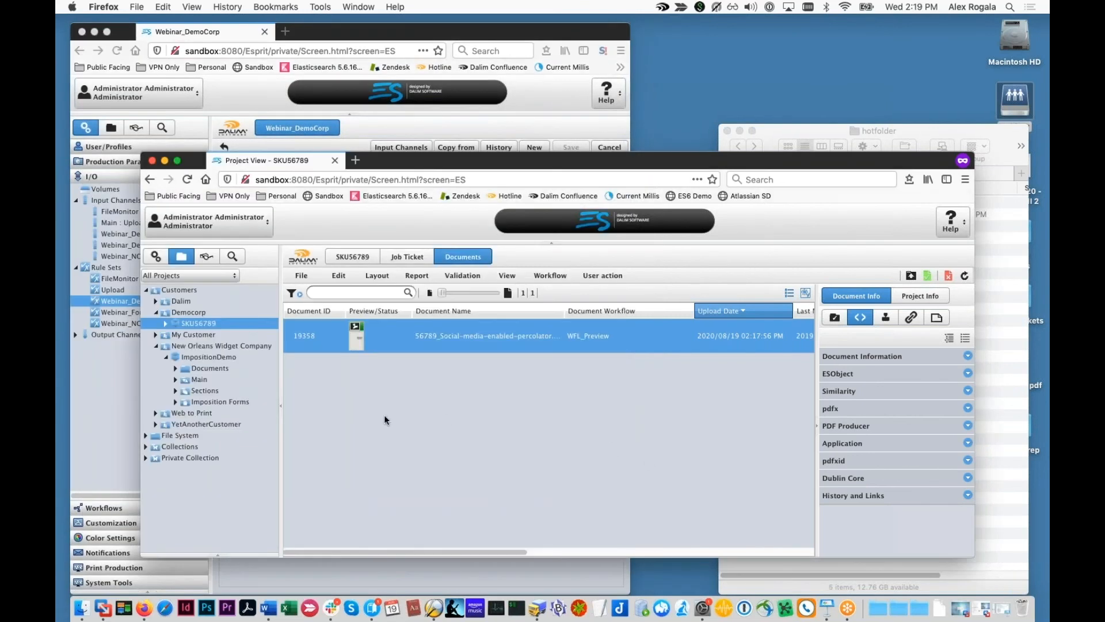
drag(838, 125, 847, 100)
click(805, 151)
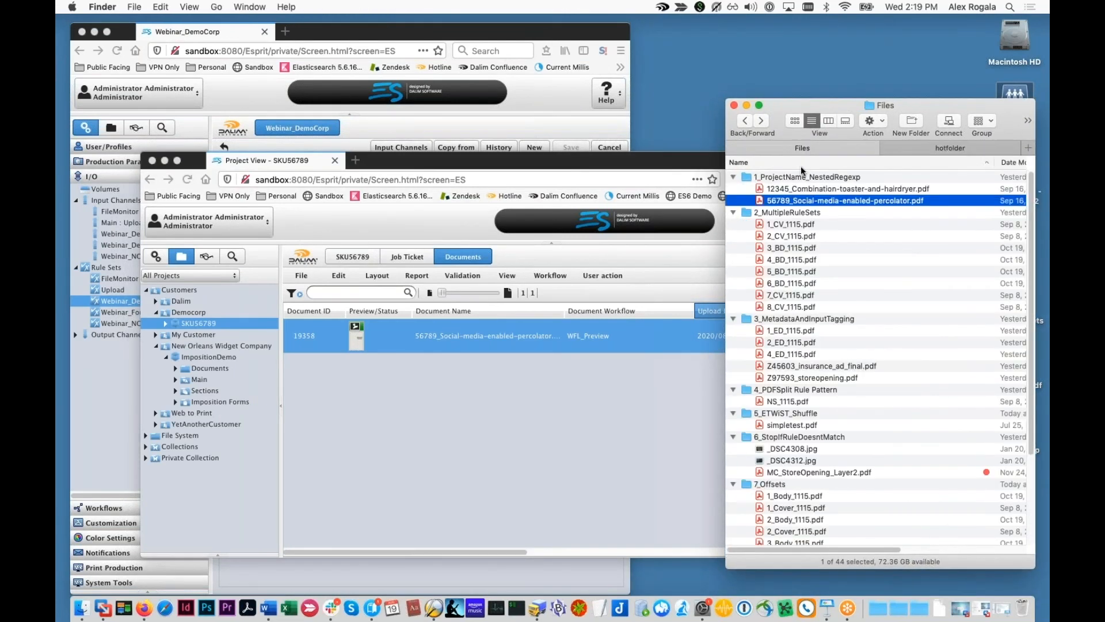
click(733, 177)
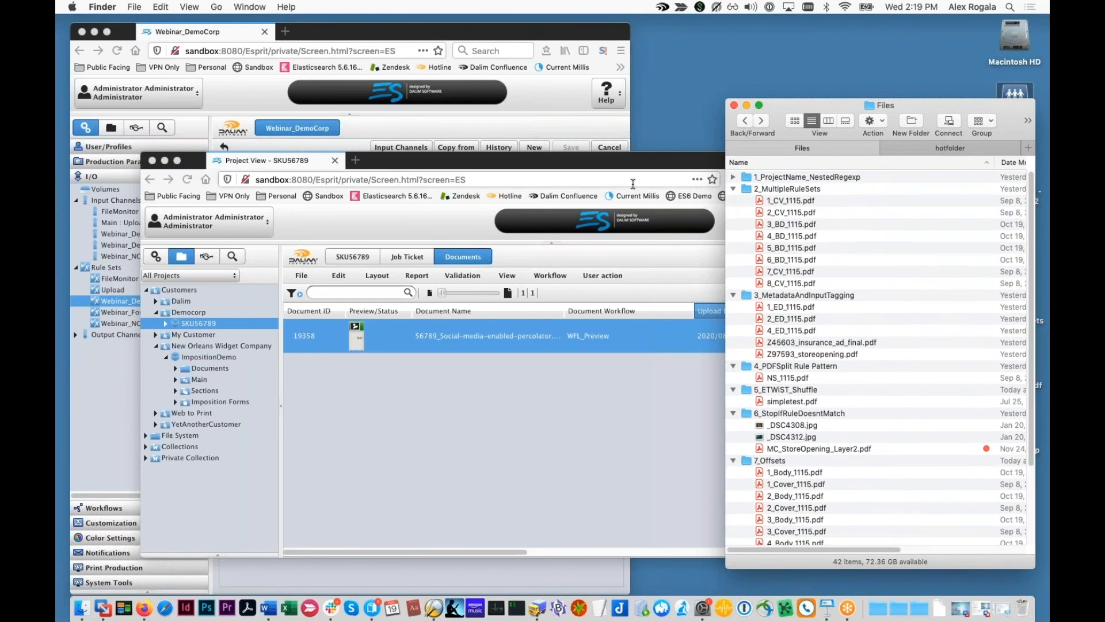
double_click(604, 168)
drag(603, 168, 599, 176)
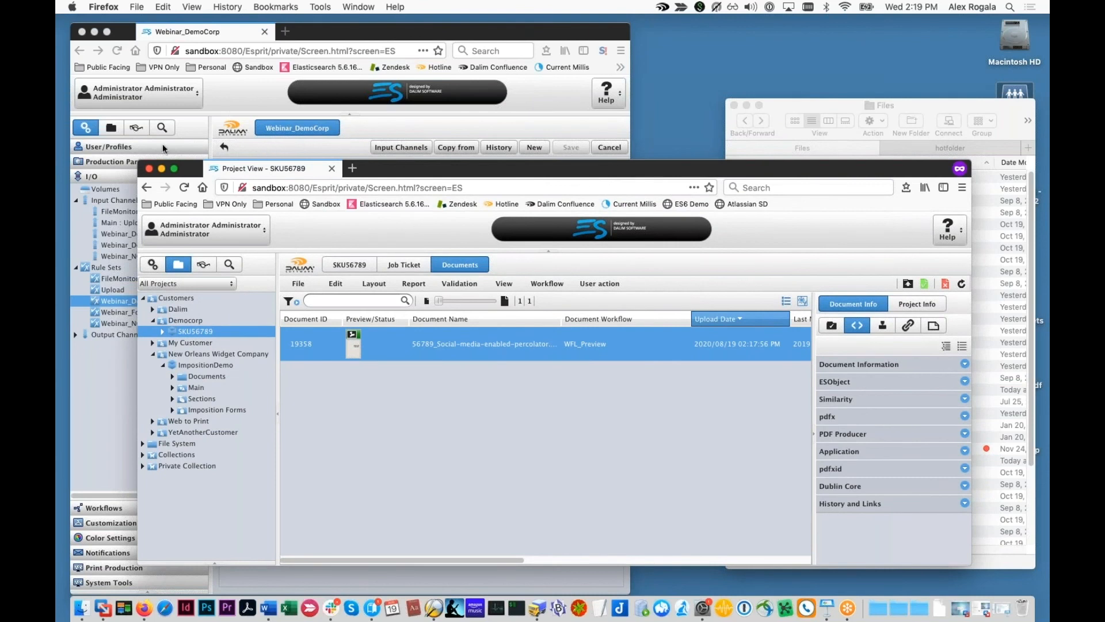
drag(140, 157, 397, 202)
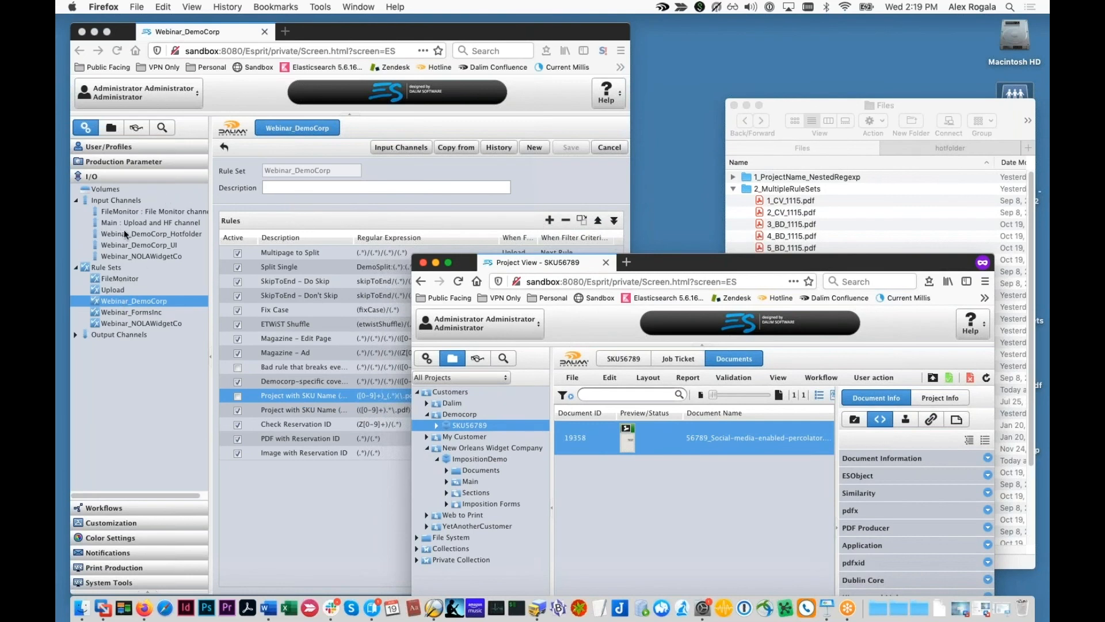
Step: Review the Webinar_DemoCorp_UI channel's rule sets, then show the Webinar_DemoCorp and Upload rules
click(142, 244)
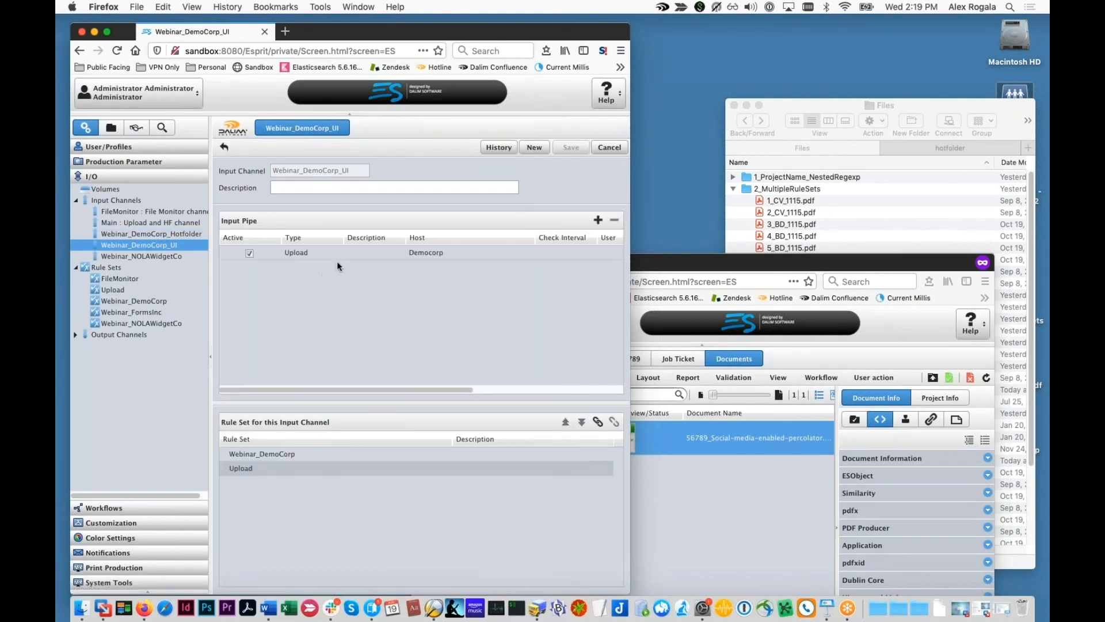
click(278, 452)
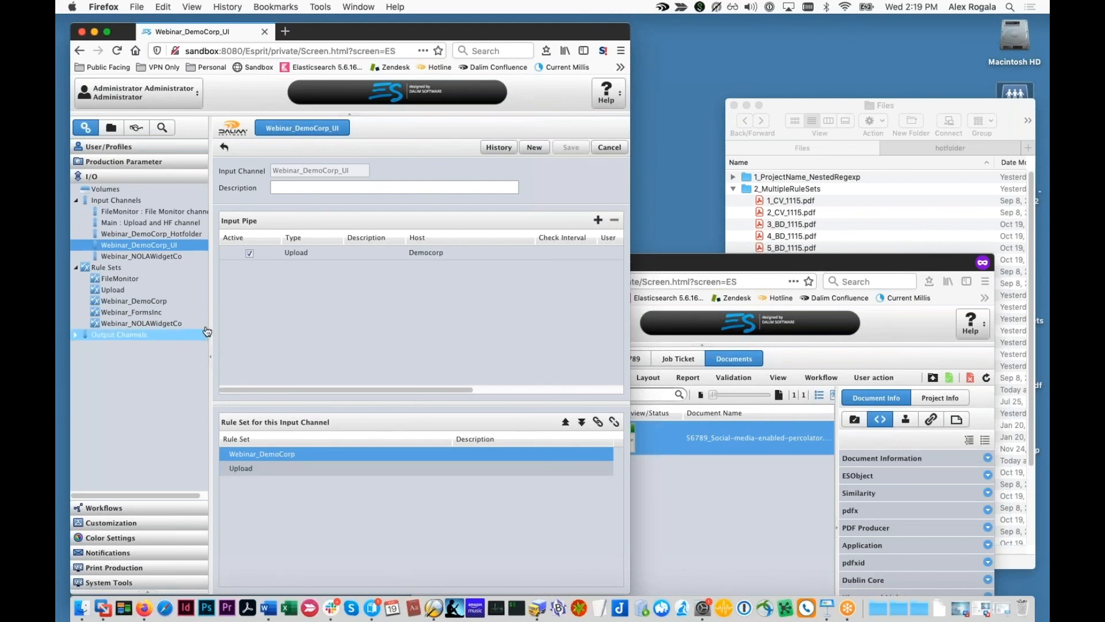
click(154, 302)
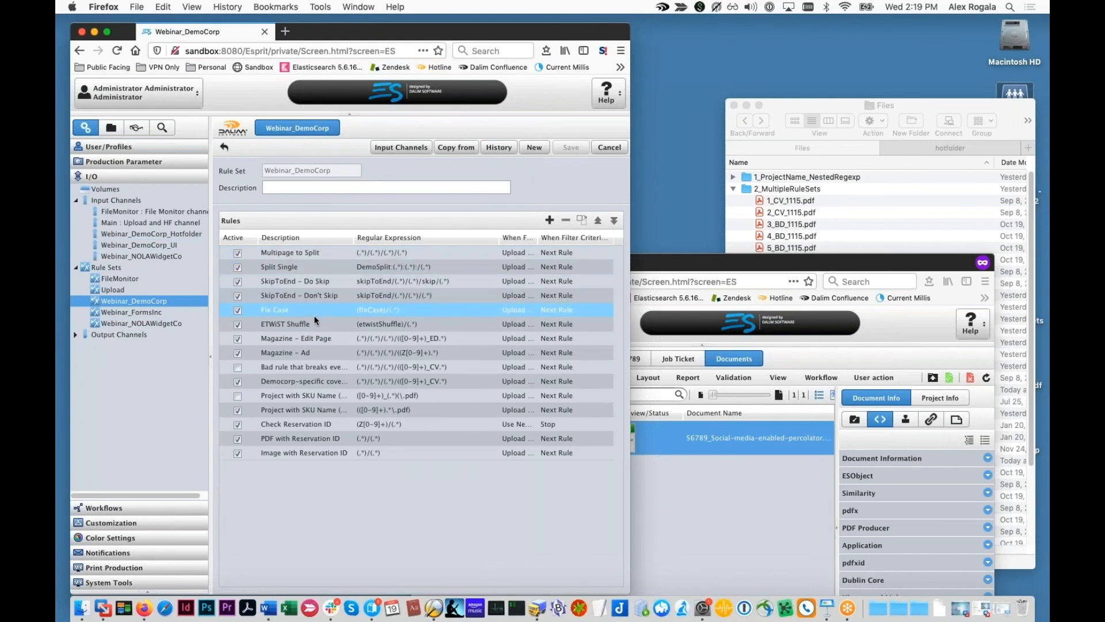
click(306, 409)
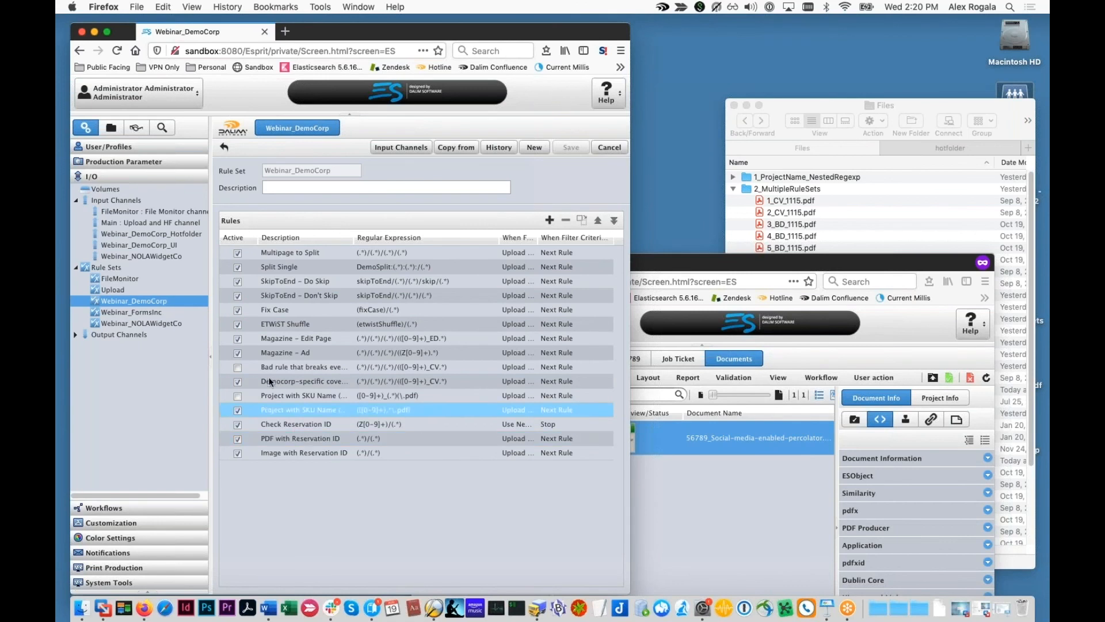
click(113, 290)
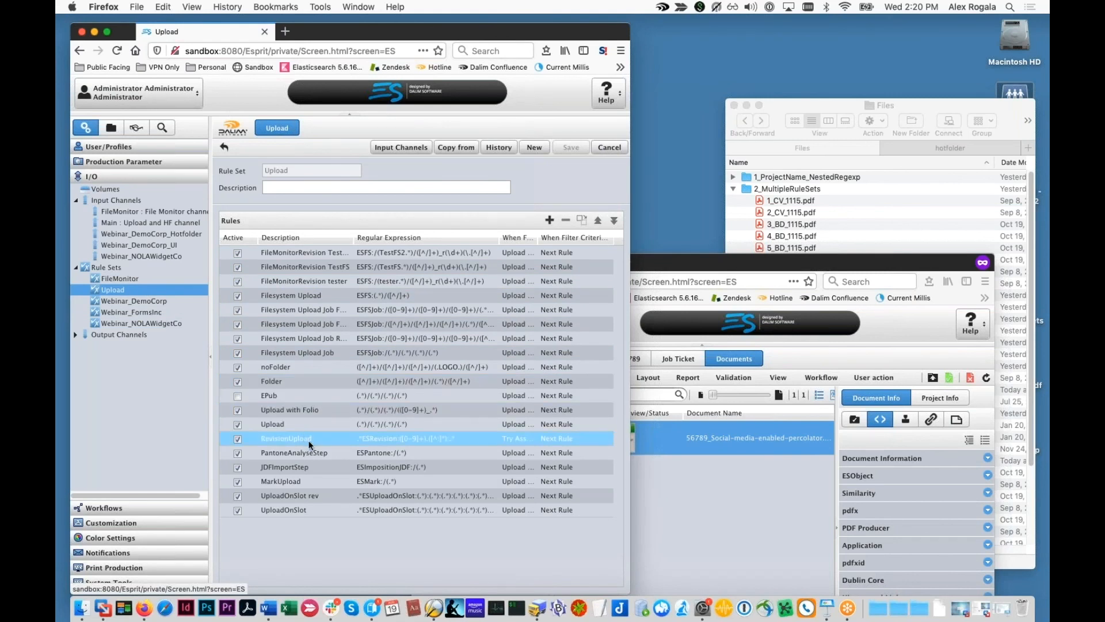
Step: Select all eight test PDFs, from 1_CV_1115.pdf on, in the 2_MultipleRuleSets folder
click(763, 185)
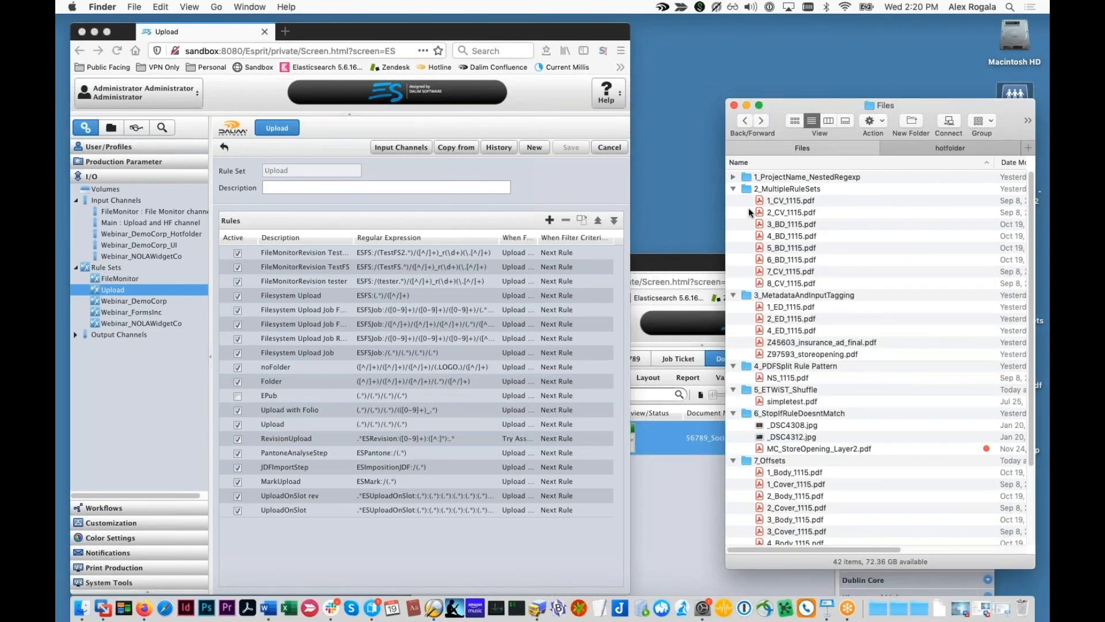
click(751, 205)
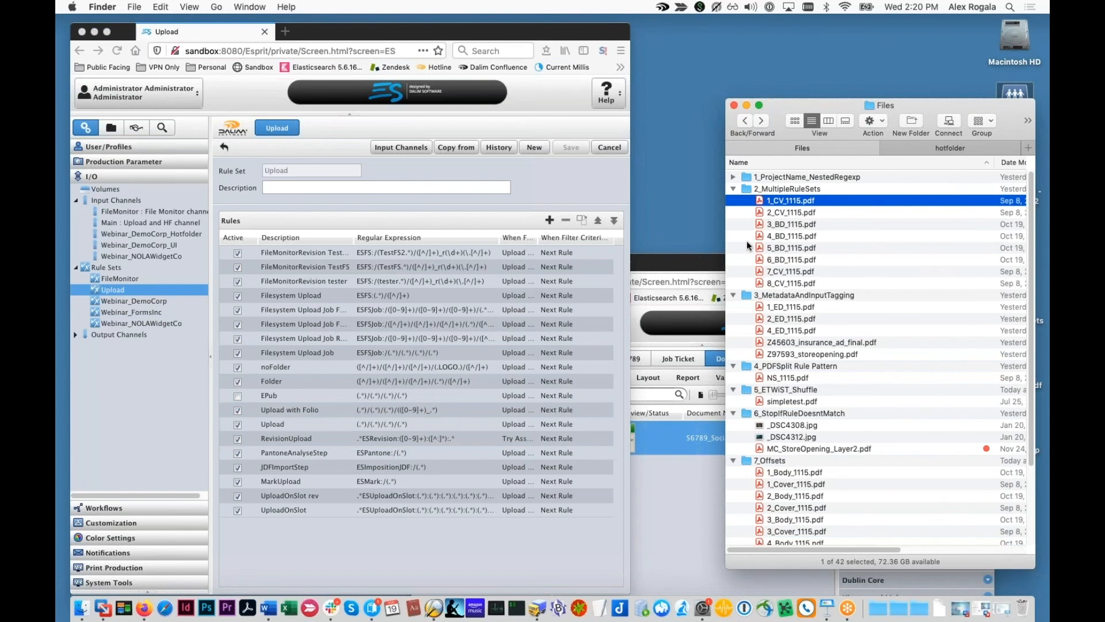
drag(745, 284, 743, 199)
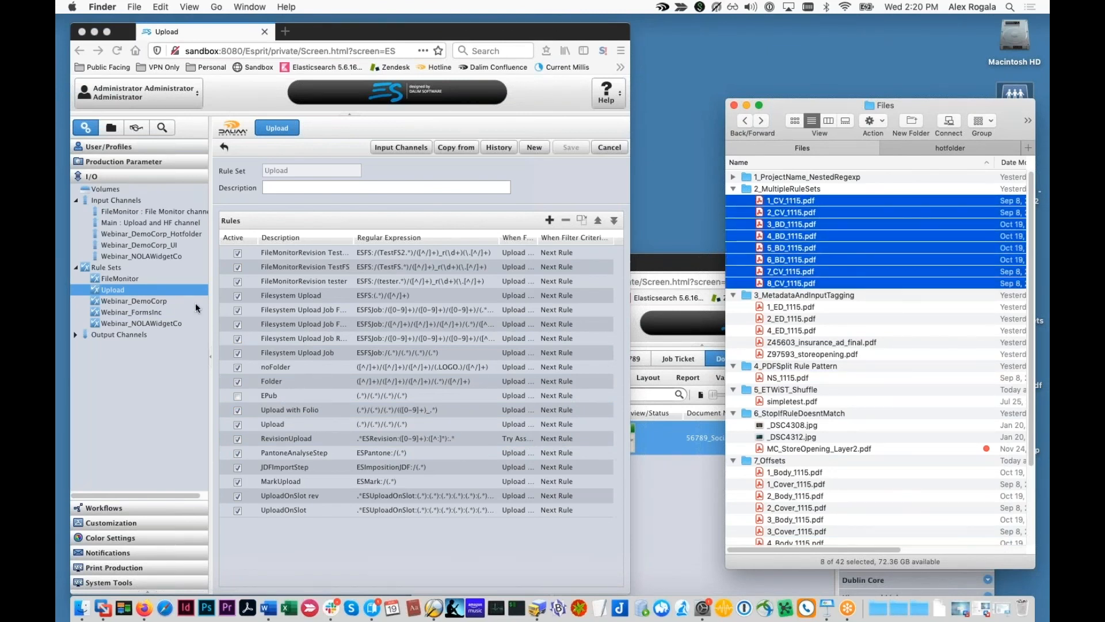
click(155, 291)
click(484, 424)
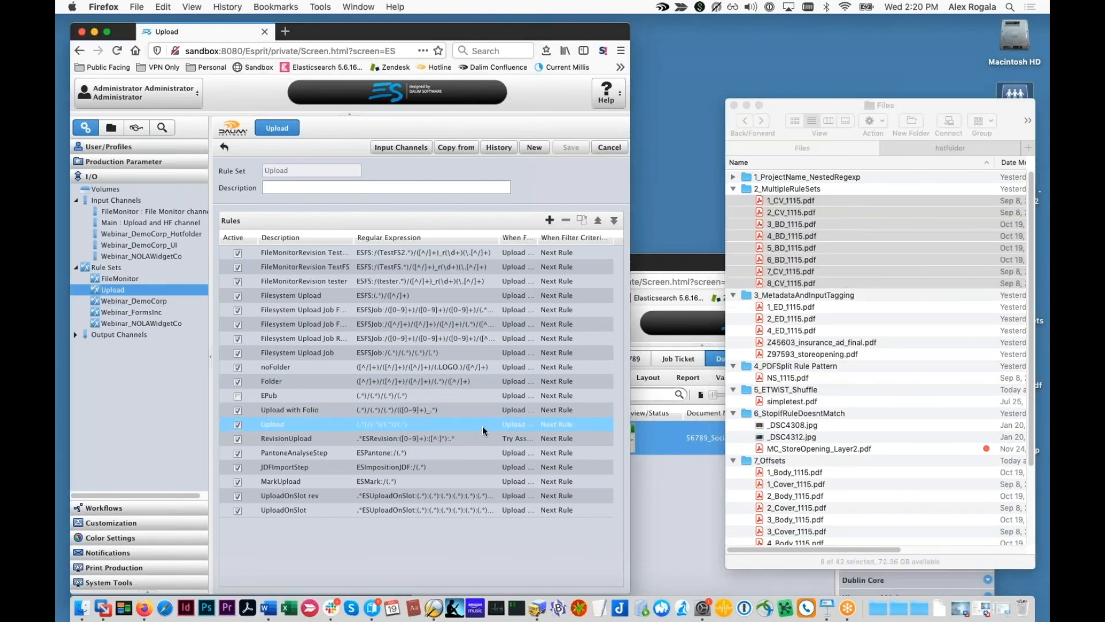
Step: Upload the eight selected PDFs to project SKU56789
click(661, 487)
click(934, 379)
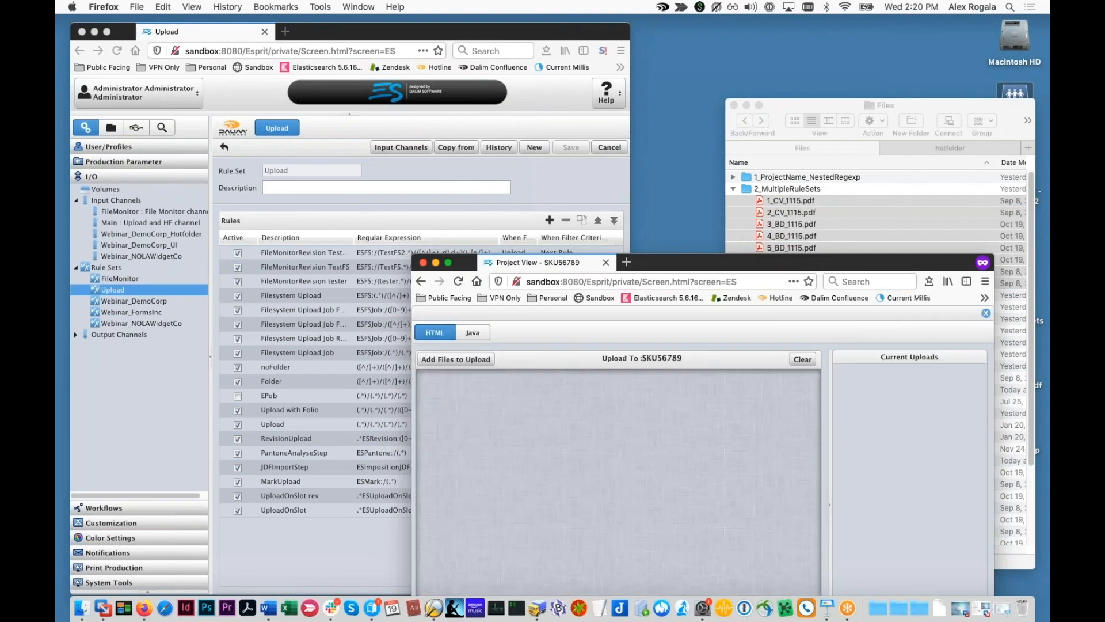
drag(691, 262, 570, 129)
click(916, 240)
drag(806, 231, 496, 330)
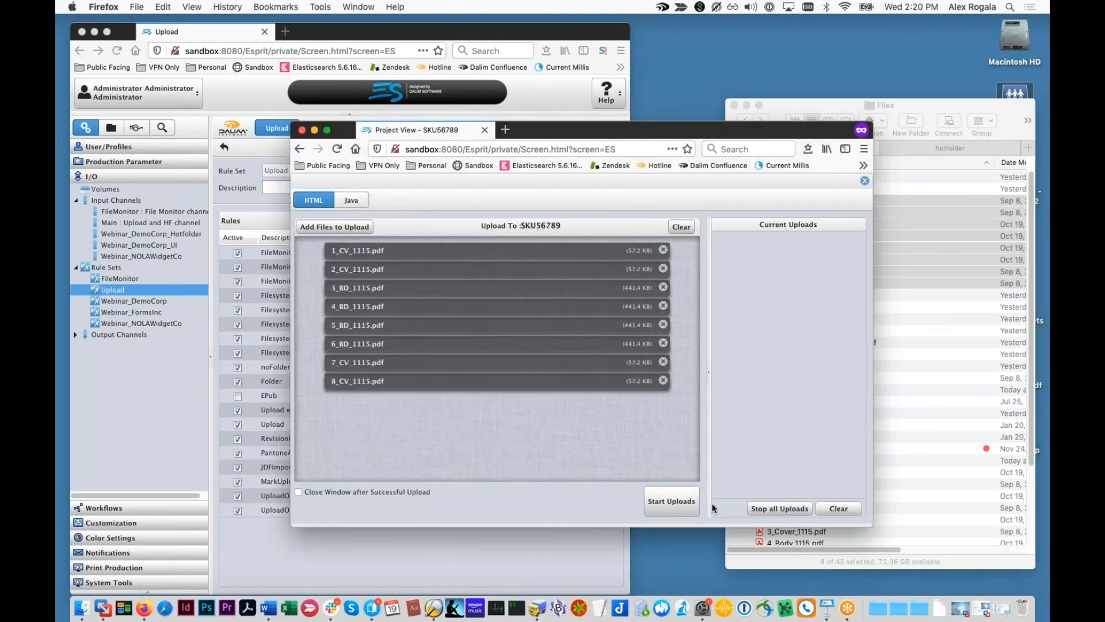
click(685, 502)
click(865, 180)
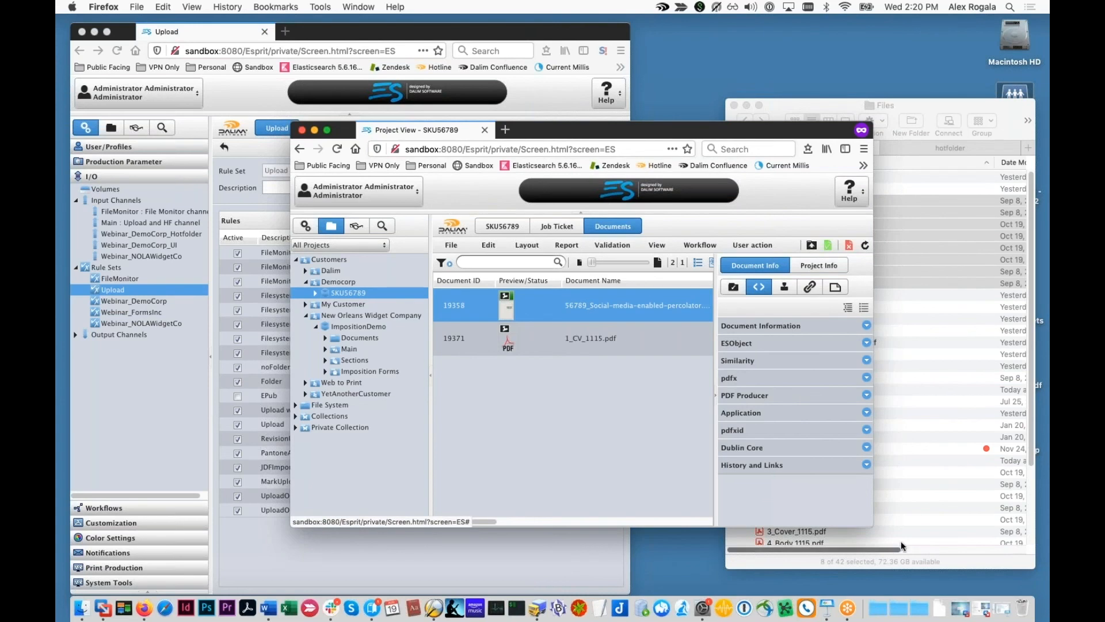
Step: Refresh SKU56789's documents and inspect 1_CV, 7_CV and 8_CV_1115.pdf
drag(872, 519, 1048, 526)
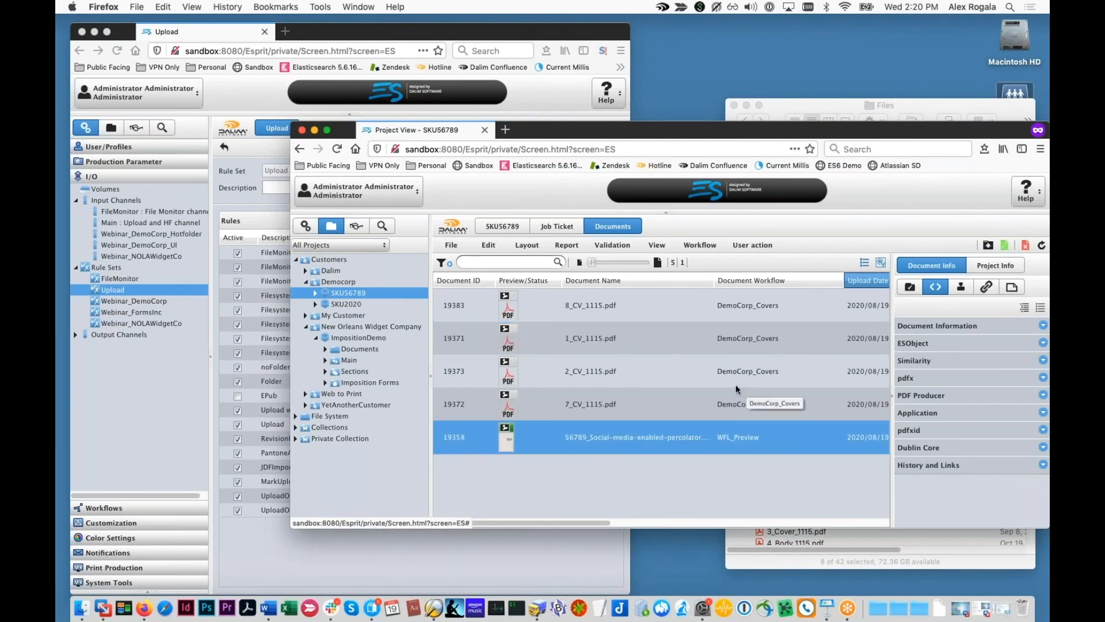
click(1041, 245)
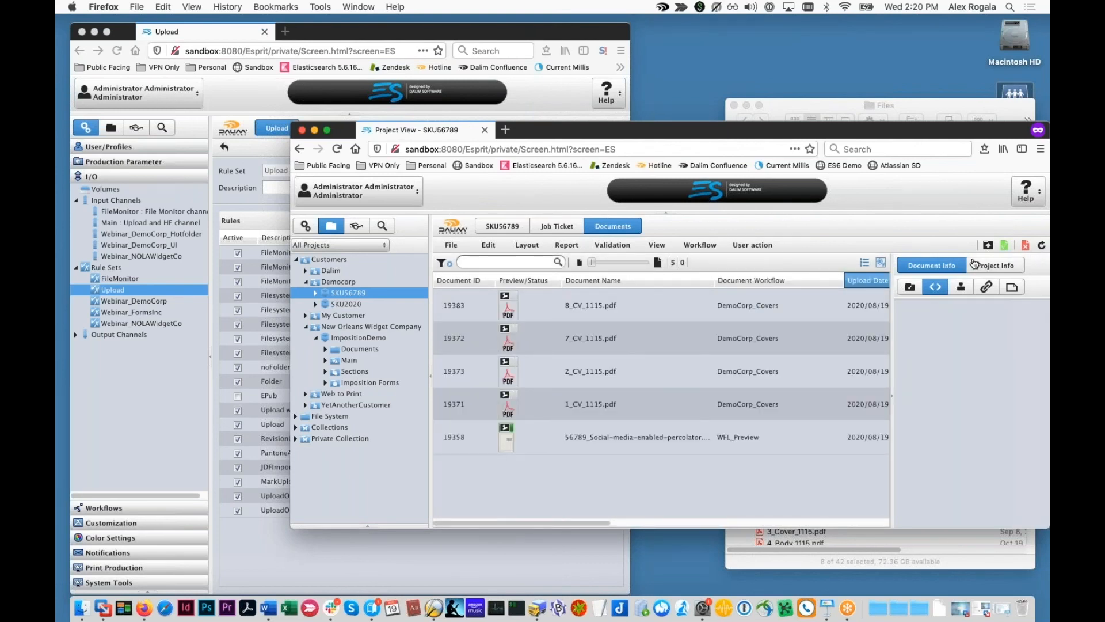
drag(939, 106, 969, 66)
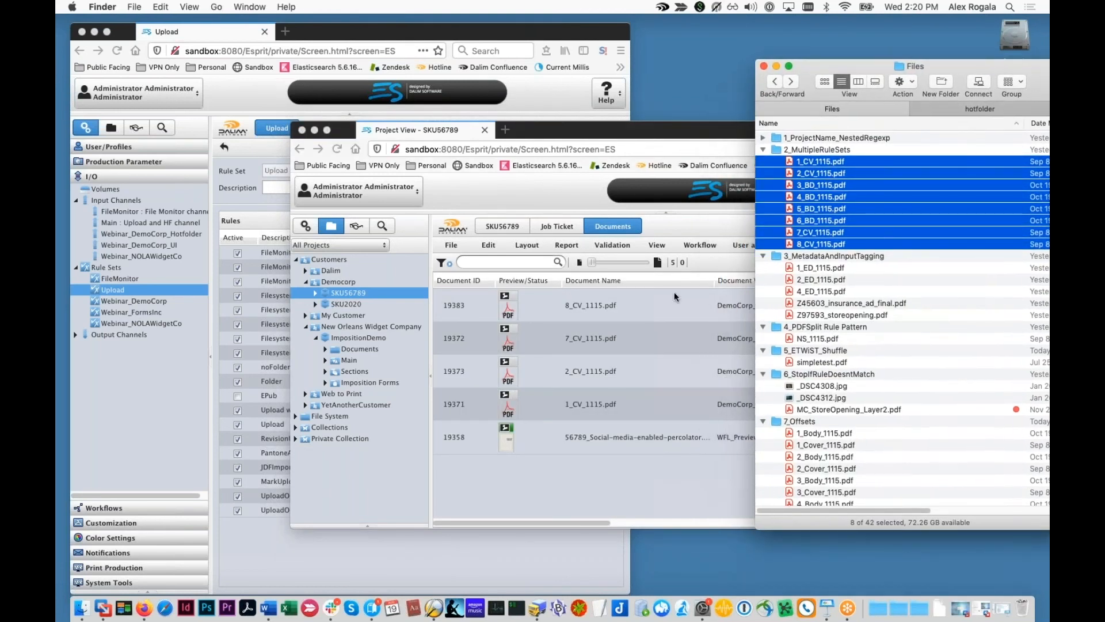
click(630, 390)
click(611, 396)
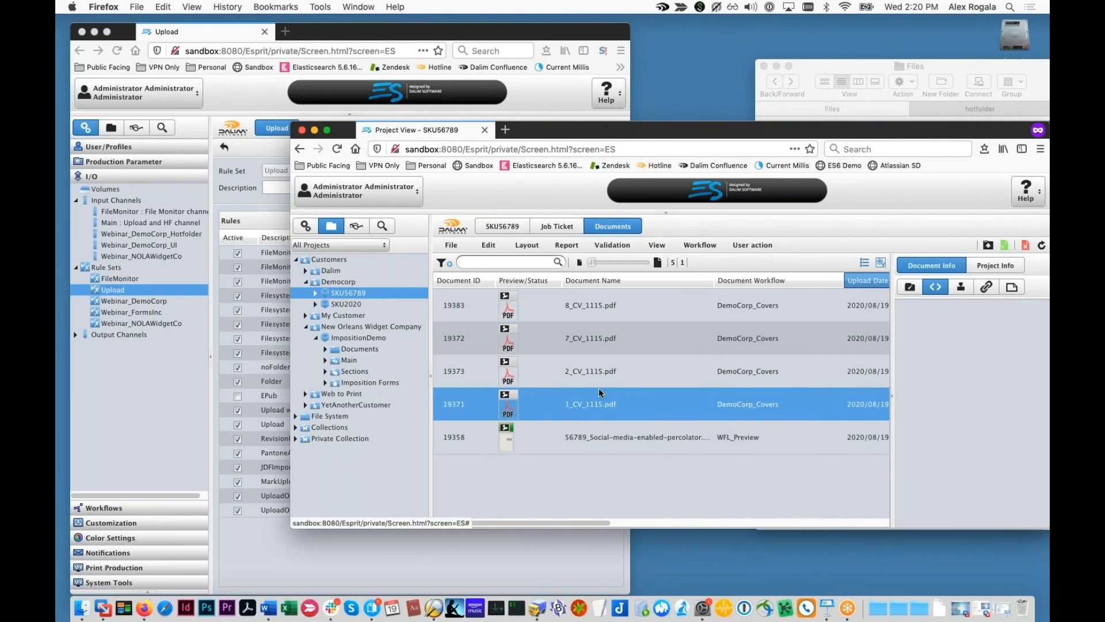
click(598, 348)
click(606, 311)
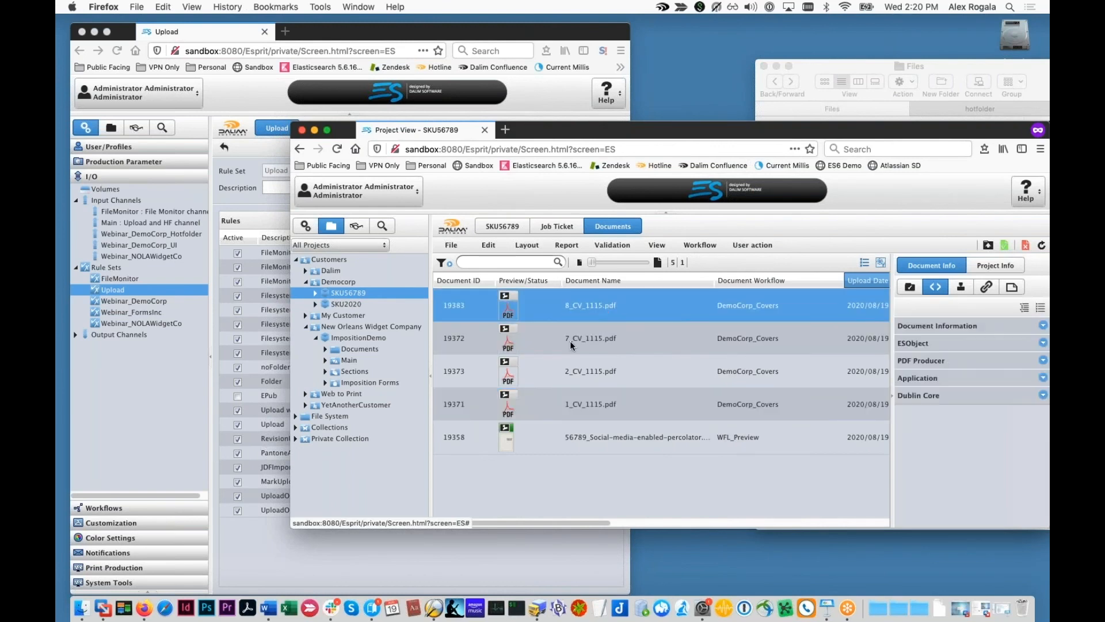
click(1041, 246)
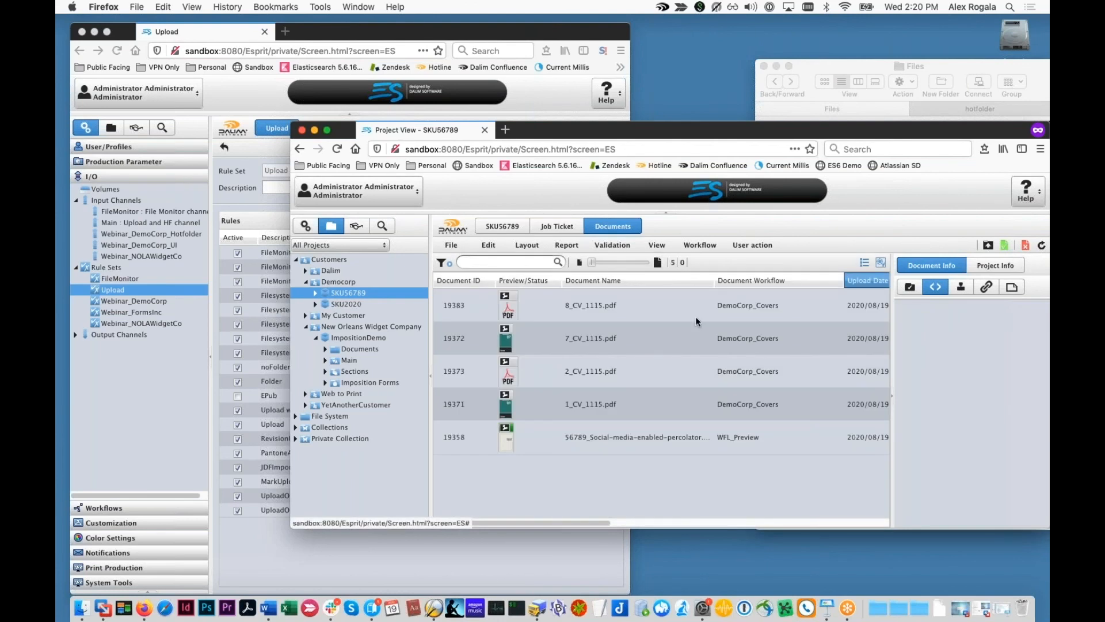
click(567, 343)
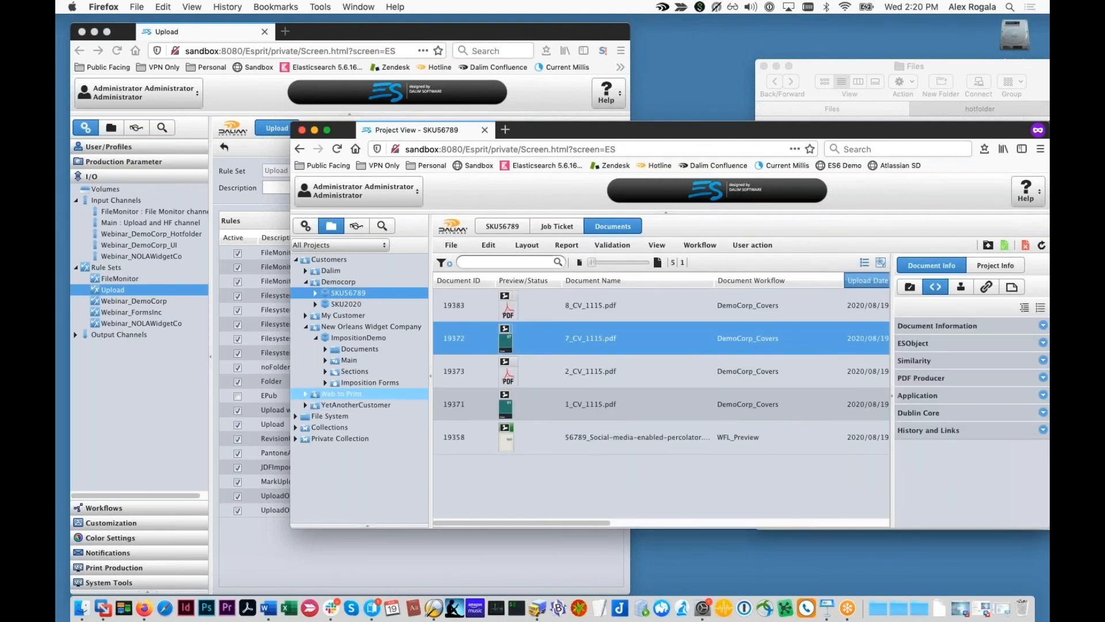
click(243, 387)
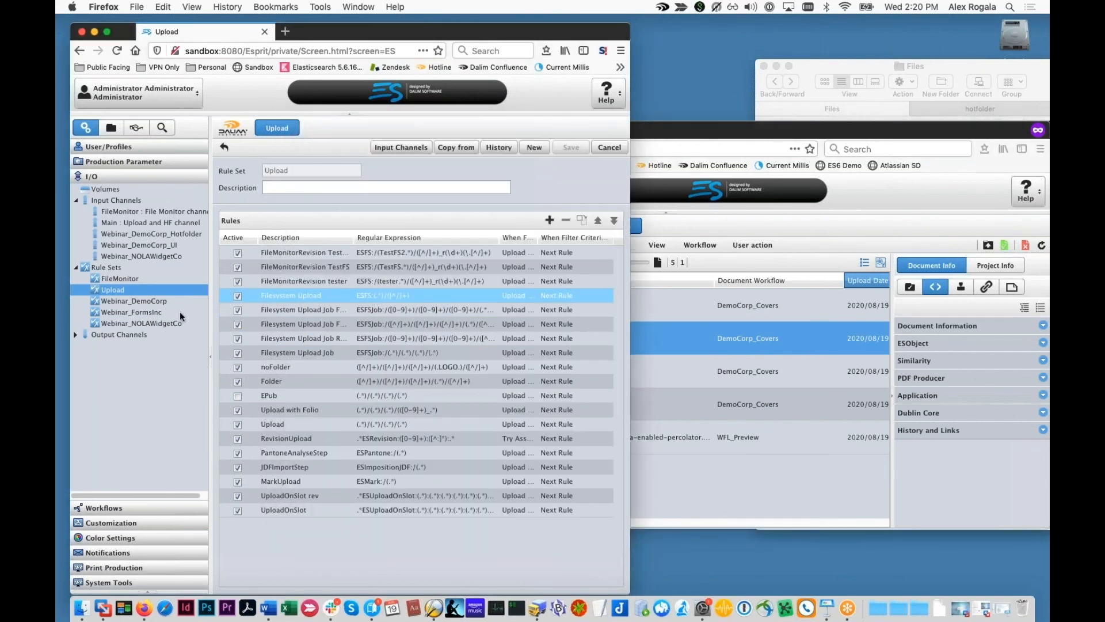
click(131, 581)
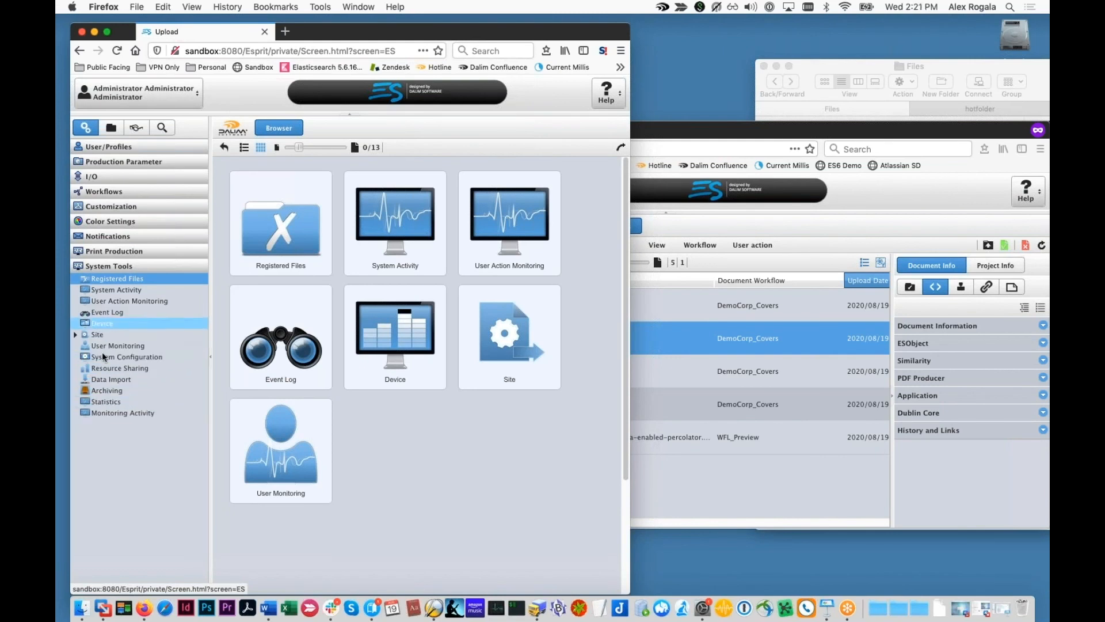
click(115, 278)
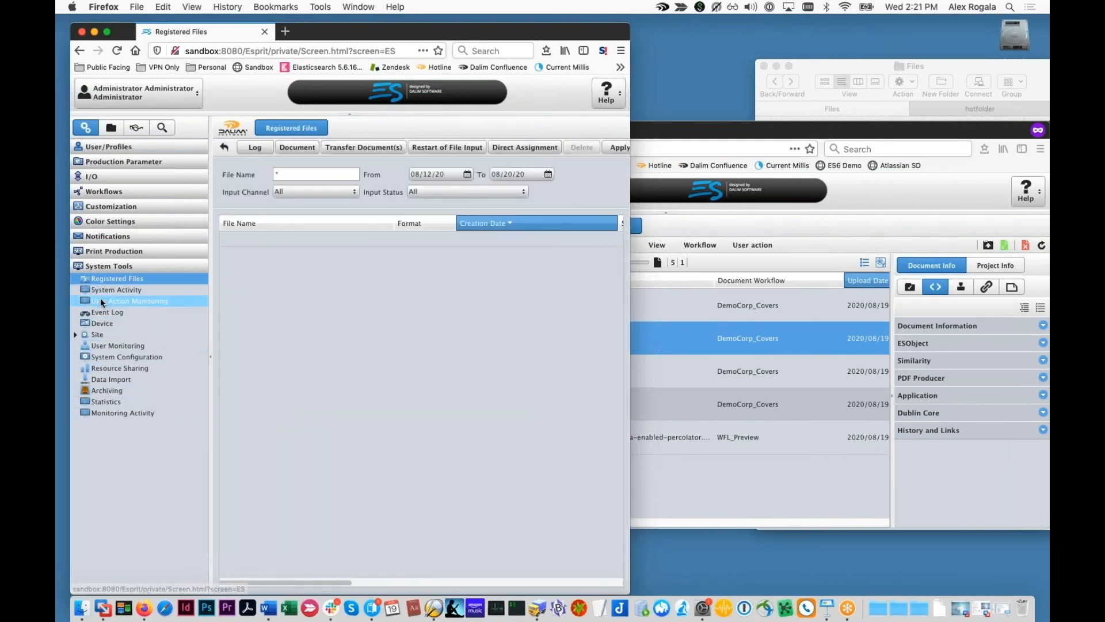
click(360, 236)
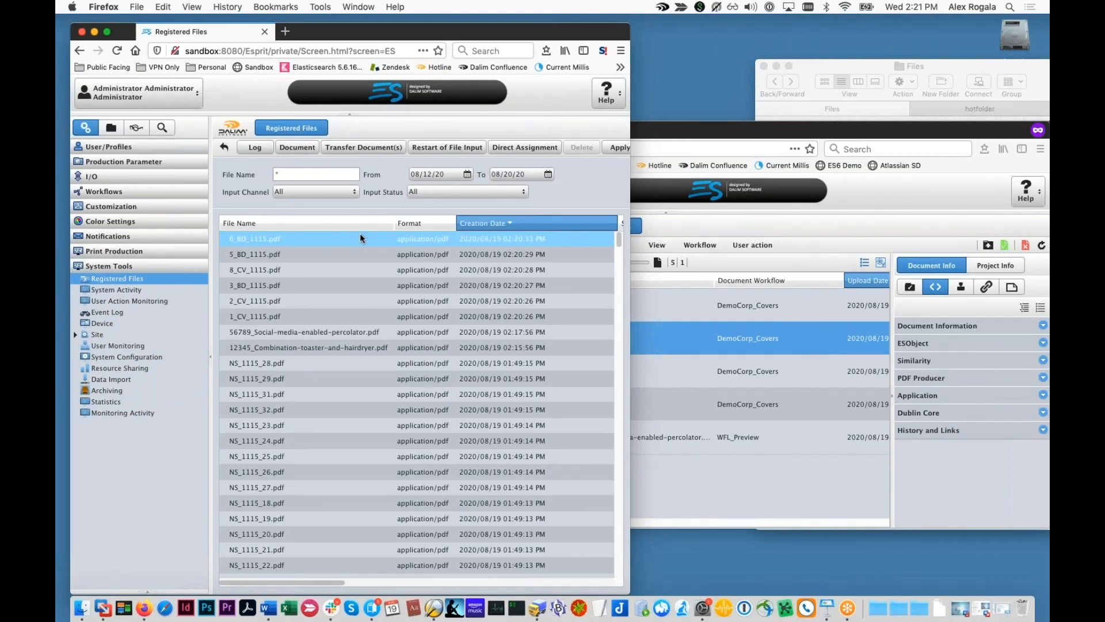
click(255, 147)
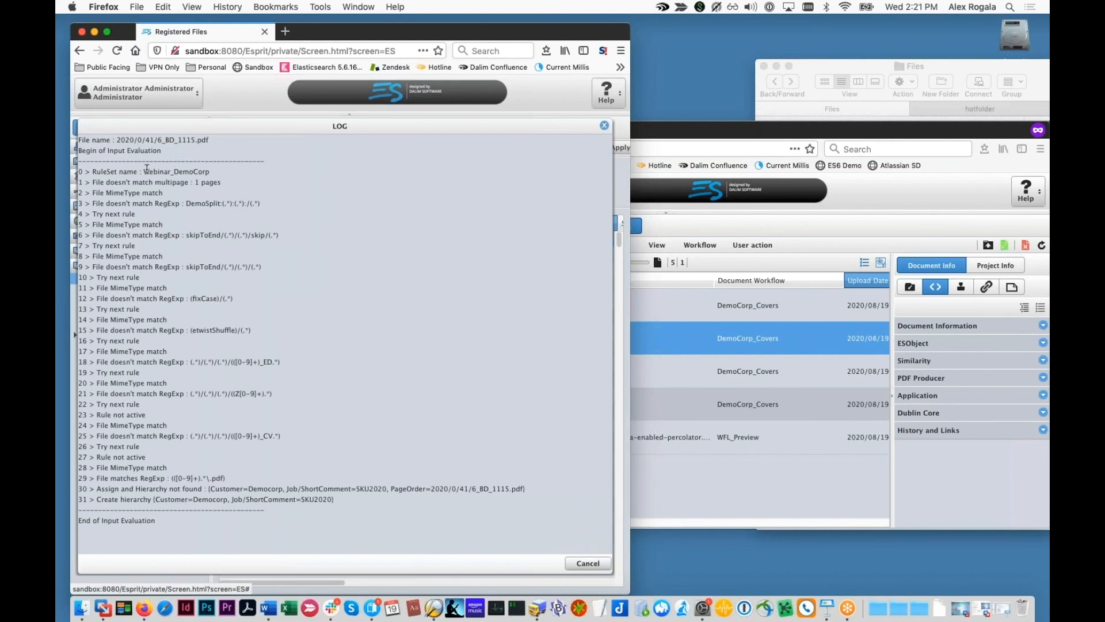
drag(159, 172, 203, 314)
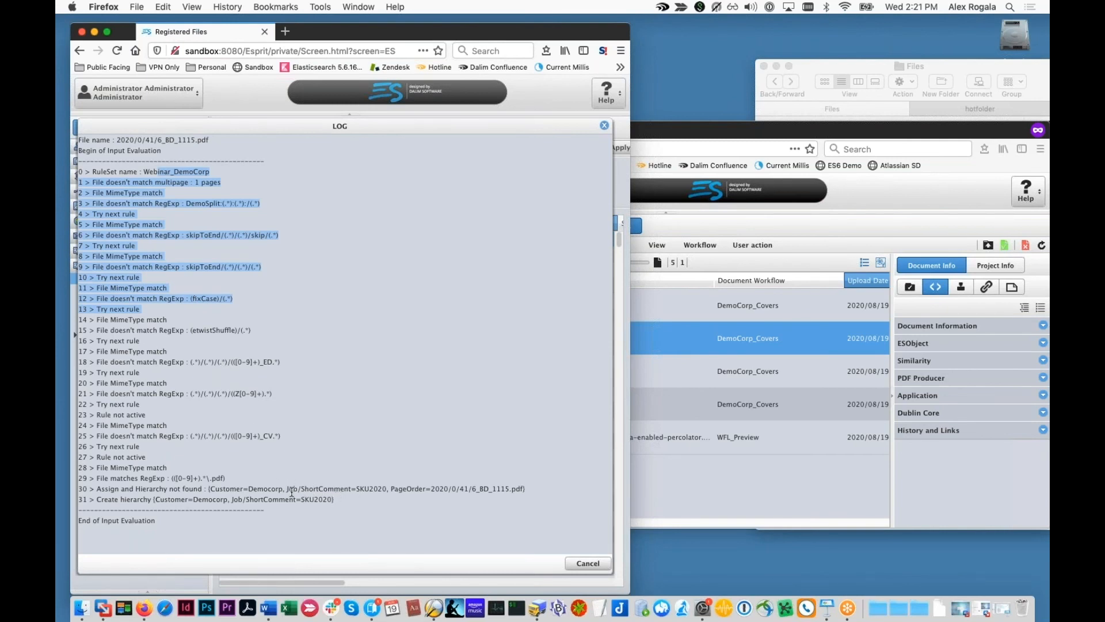
click(604, 125)
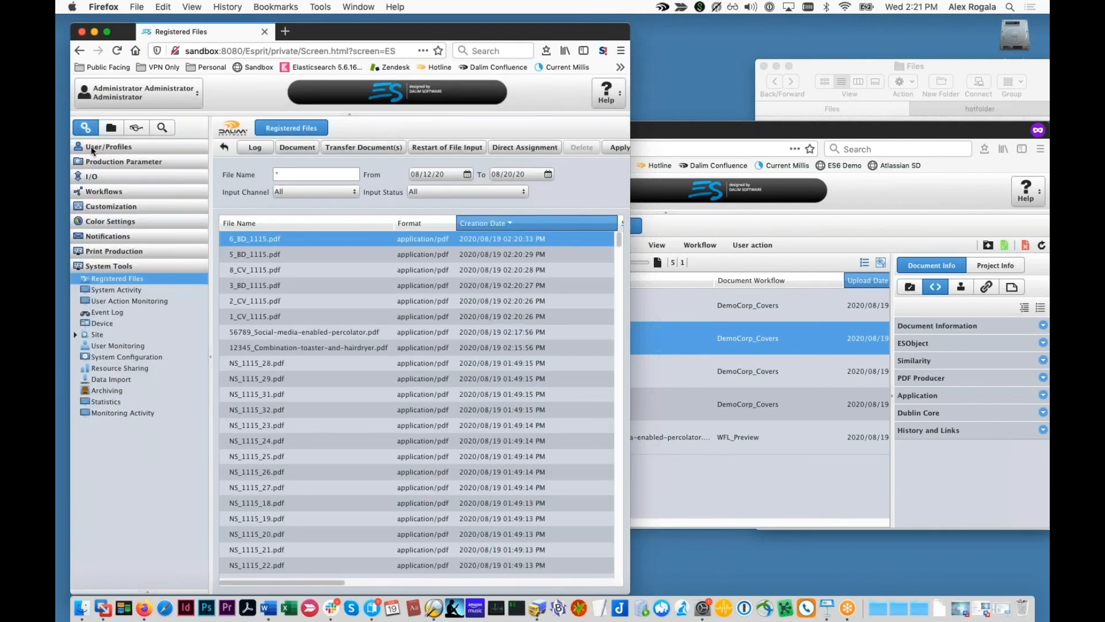
click(98, 179)
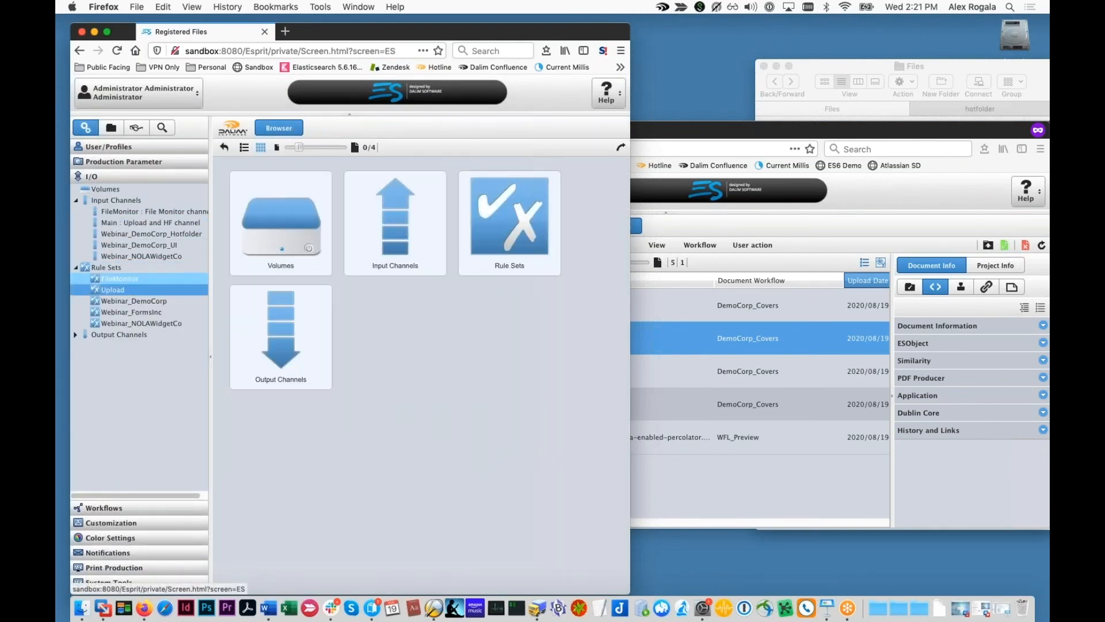
click(112, 289)
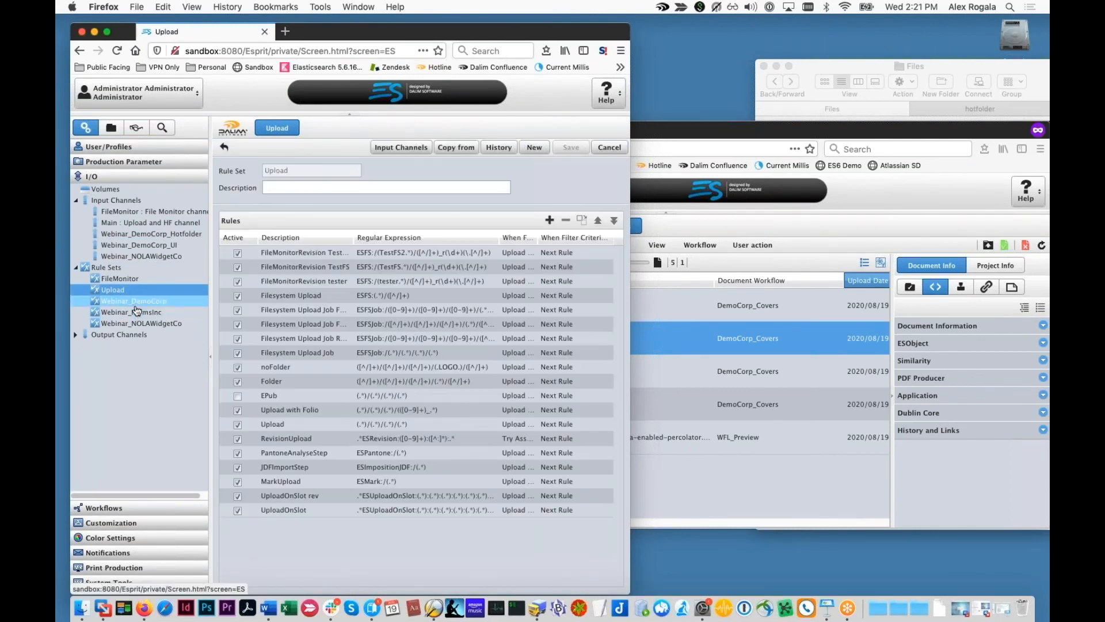
click(145, 301)
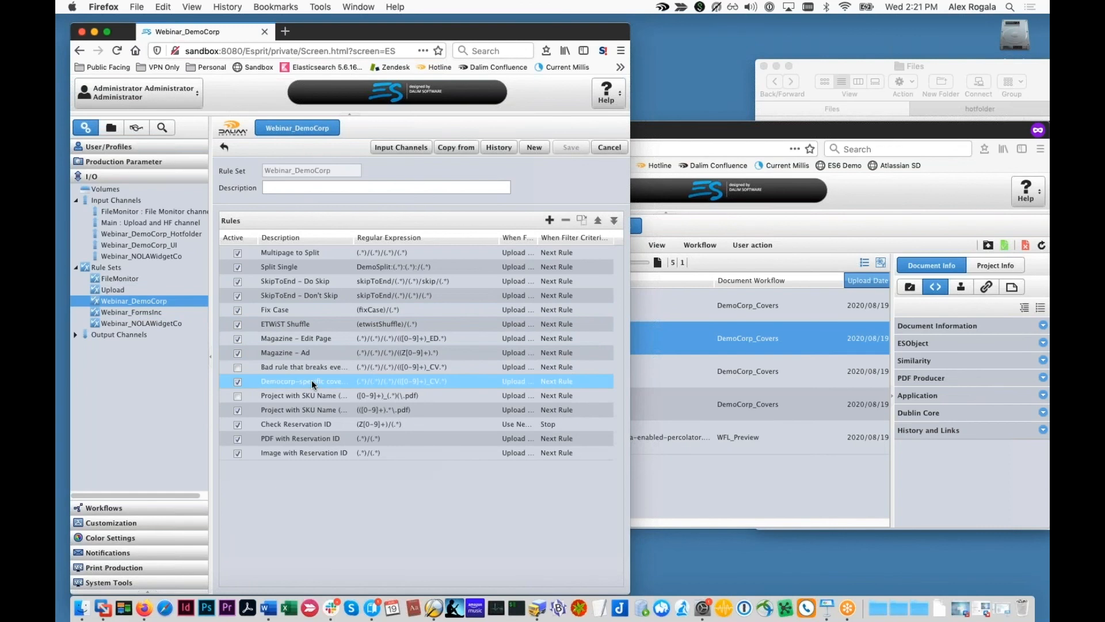
Step: Confirm the New-Fangled SKU rule expression (([0-9]+)_.*\.pdf), save Webinar_DemoCorp, and return to SKU56789's documents
double_click(331, 410)
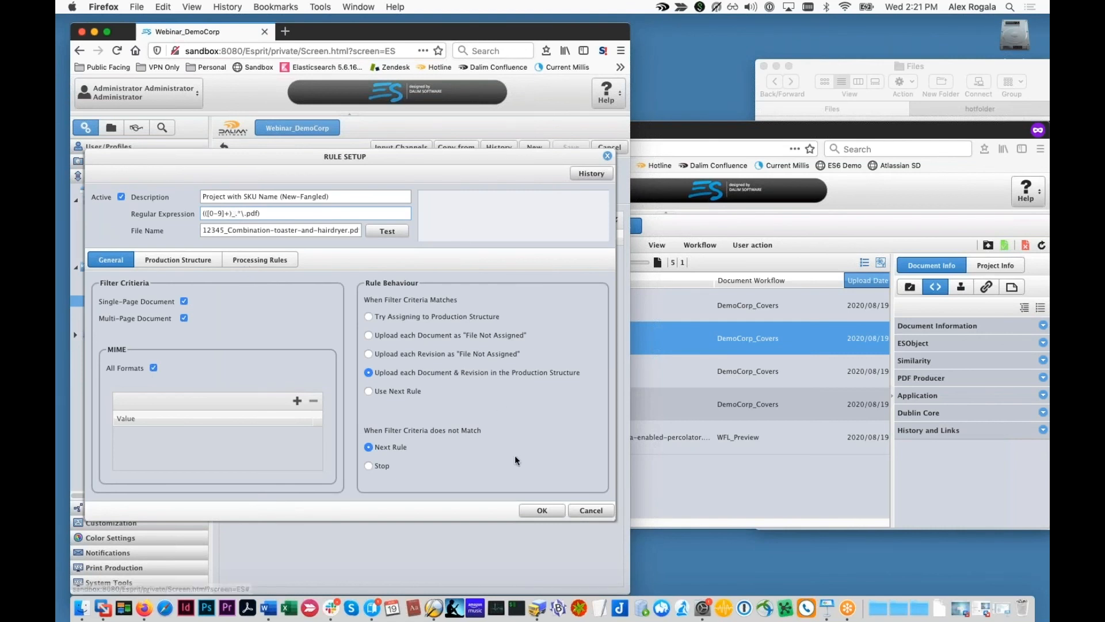
click(554, 515)
click(571, 146)
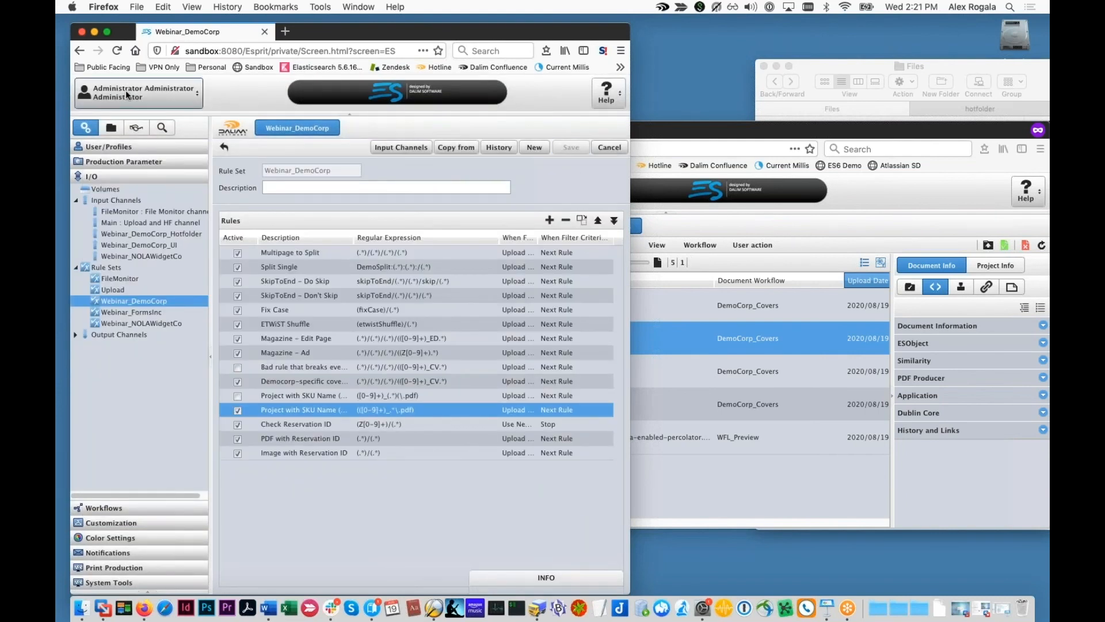
click(111, 127)
click(85, 128)
Step: Delete all of project SKU56789's existing documents
key(super+a)
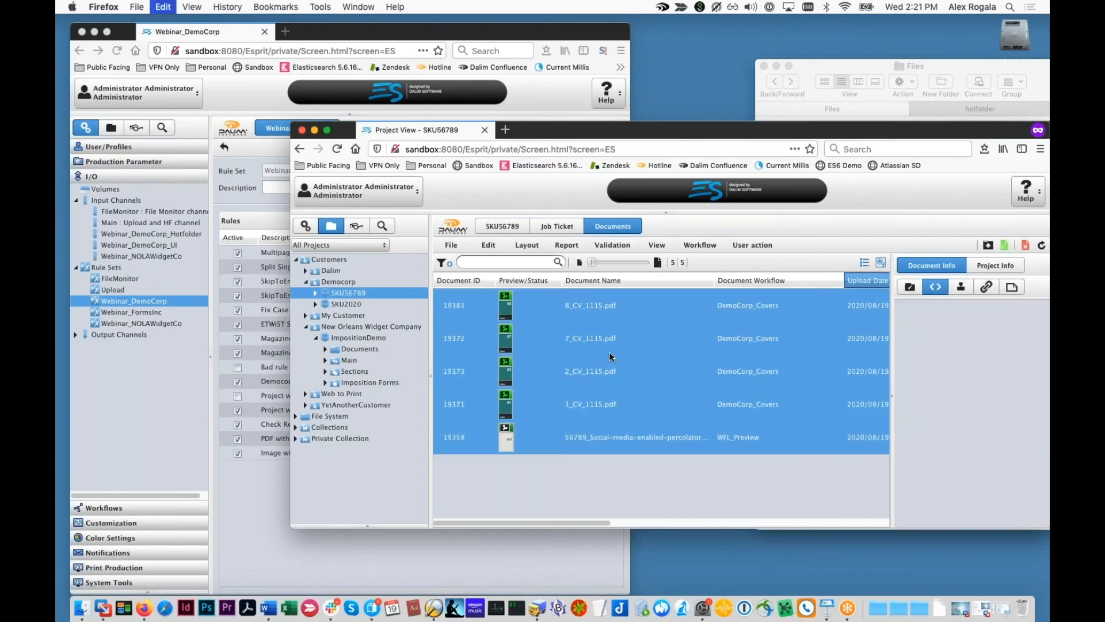
right_click(609, 351)
click(632, 403)
click(647, 371)
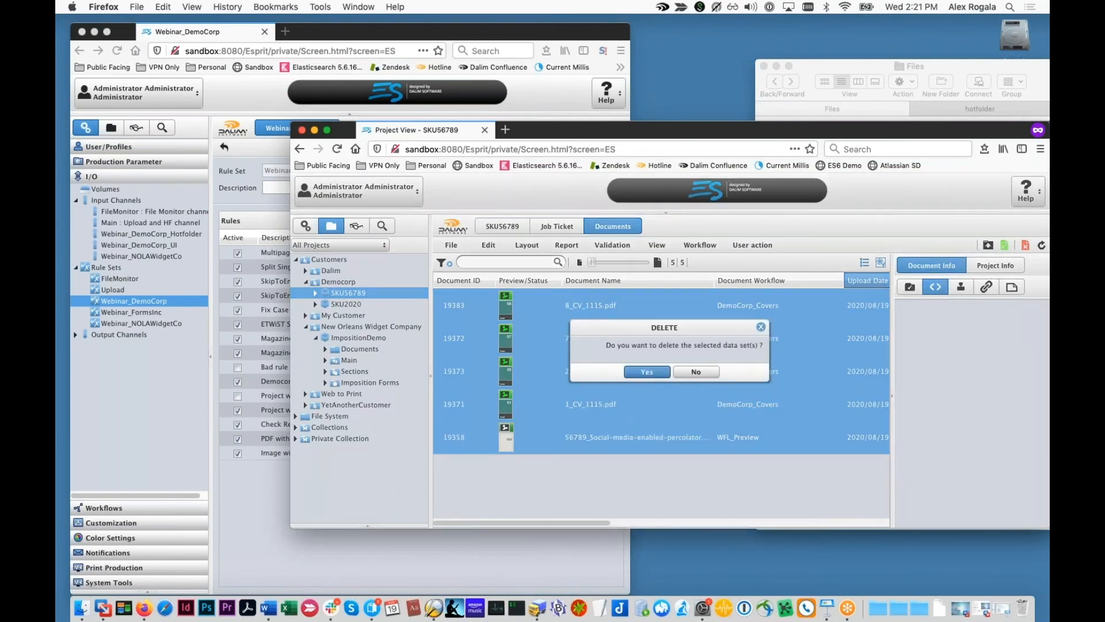
Step: Upload the eight test PDFs from Finder into SKU56789 and refresh the document list
click(989, 245)
drag(945, 66, 888, 23)
drag(754, 162, 444, 356)
click(671, 501)
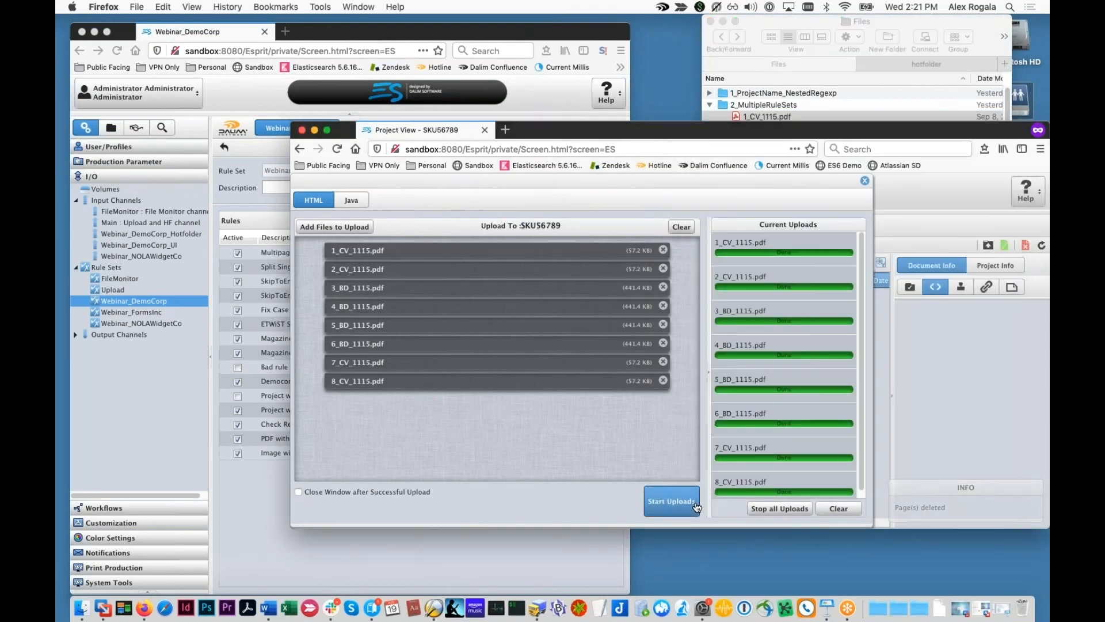
click(865, 181)
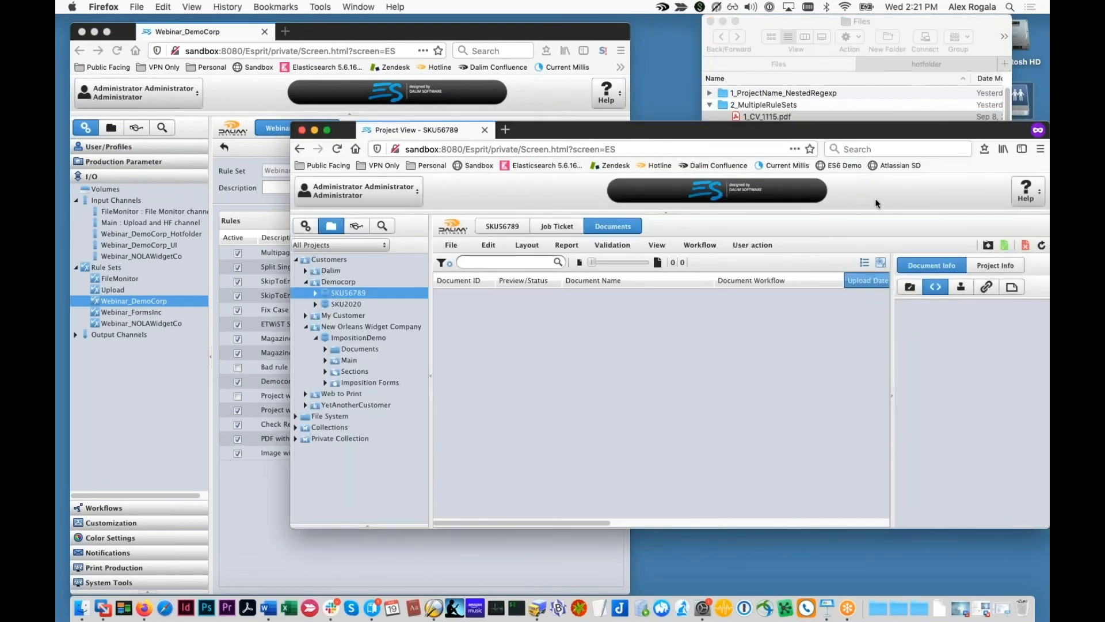
click(1041, 247)
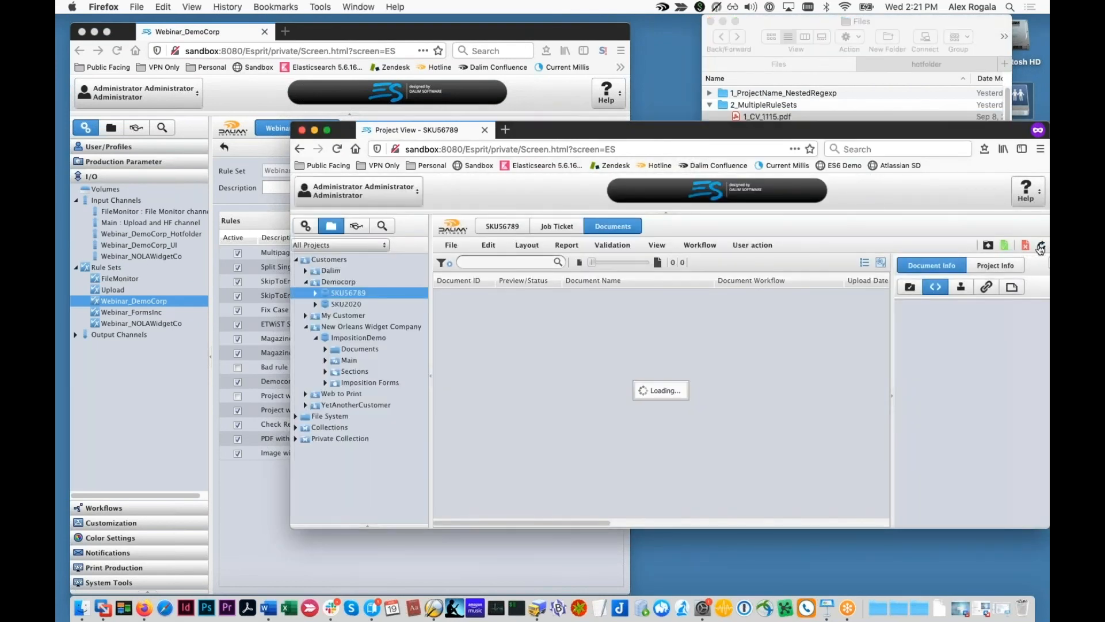
click(1041, 246)
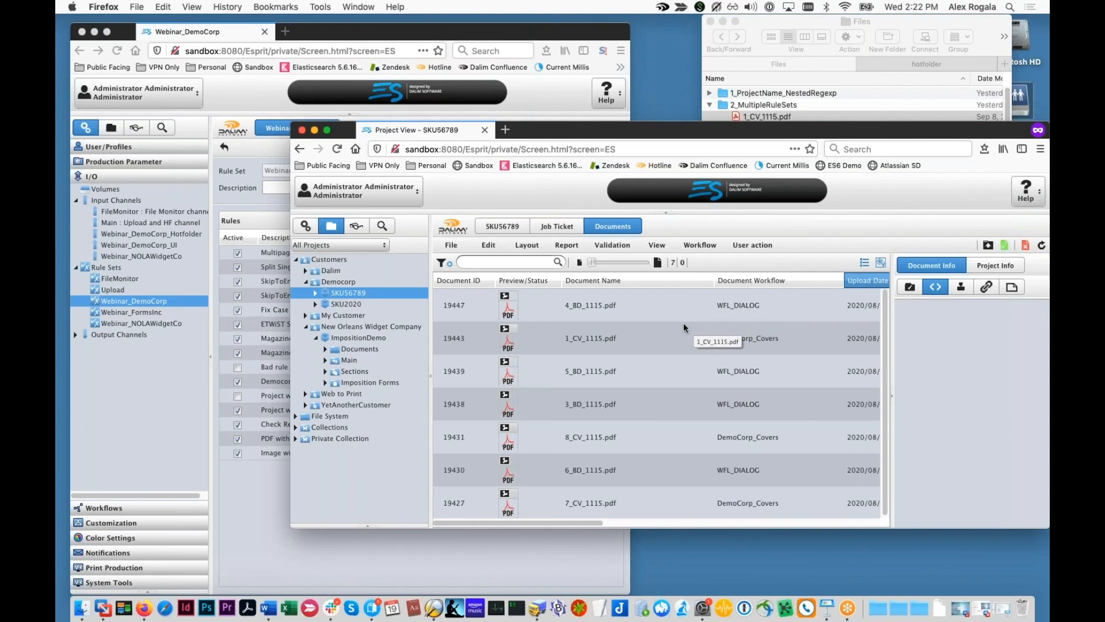
Step: Inspect the newly arrived 1_CV_1115.pdf and 2_CV_1115.pdf, then return to the Webinar_DemoCorp rule set
click(627, 334)
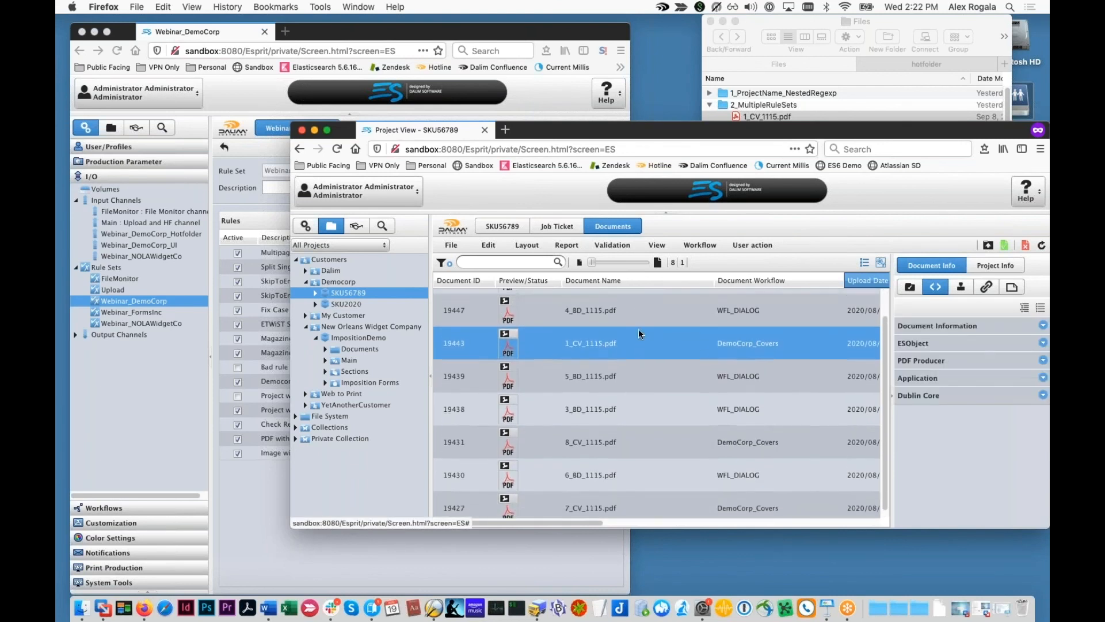
scroll(638, 329, up, 1)
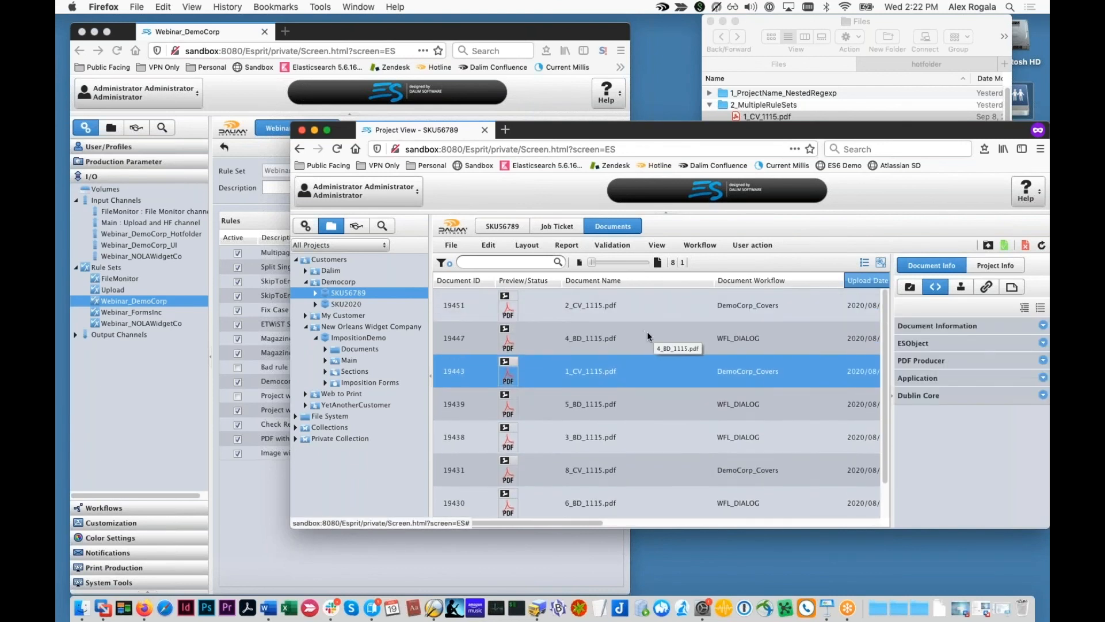
click(599, 306)
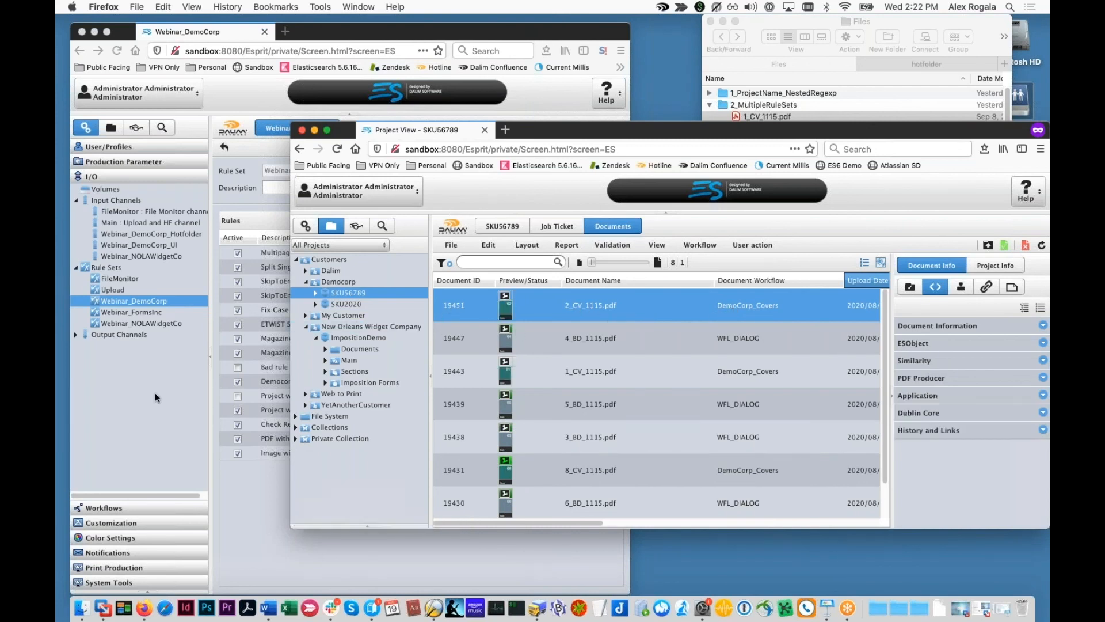
click(269, 381)
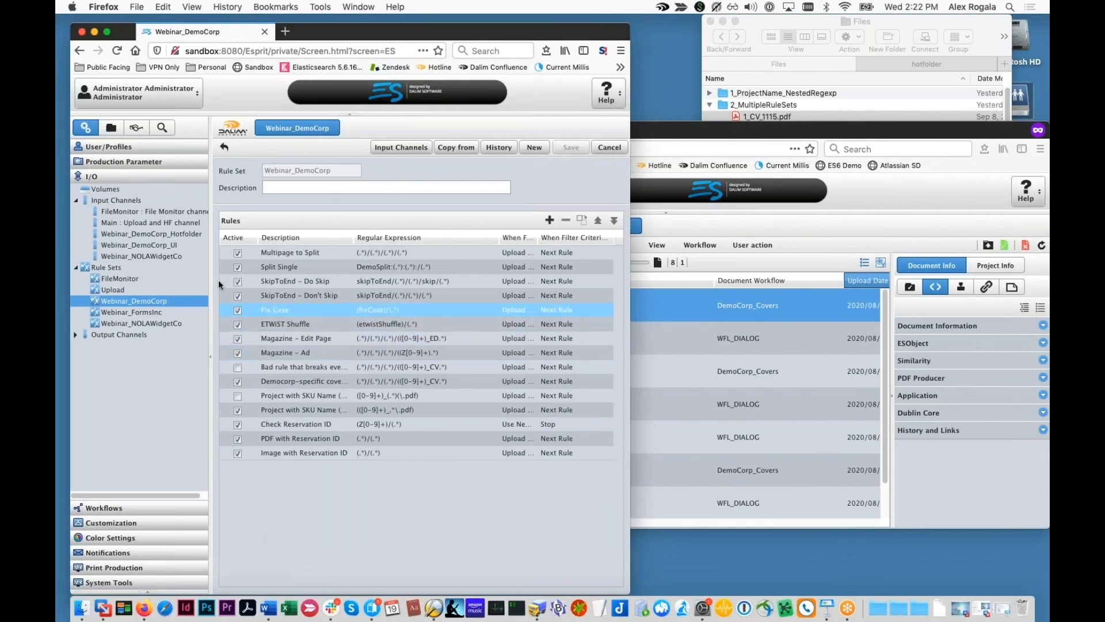
Step: In Registered Files, read 1_CV_1115.pdf's evaluation log showing where the CV rule matched
click(110, 582)
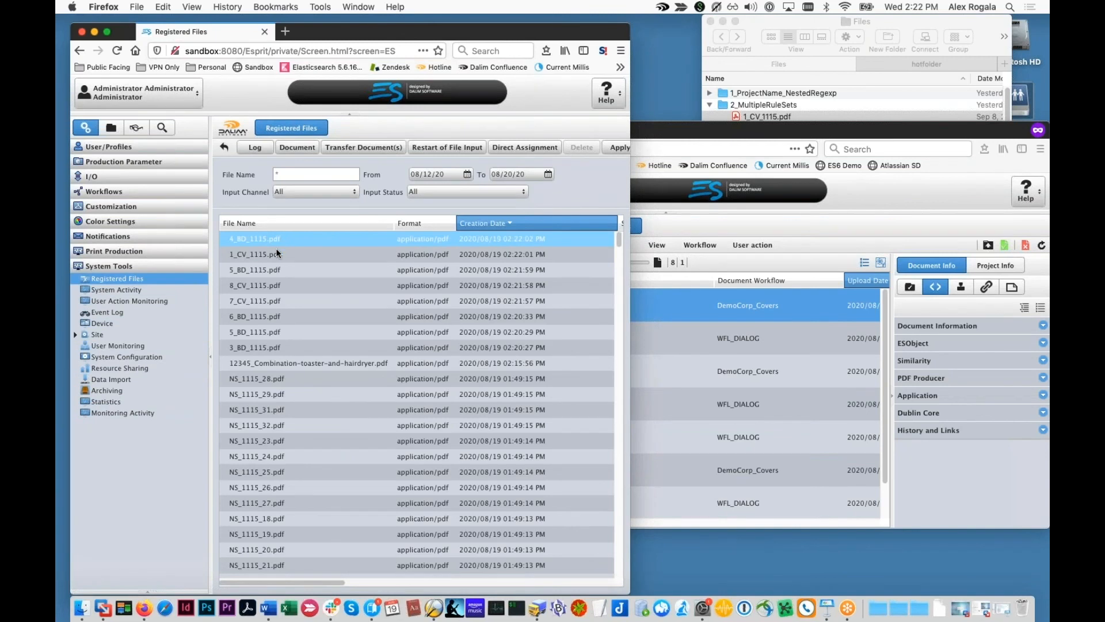
click(253, 148)
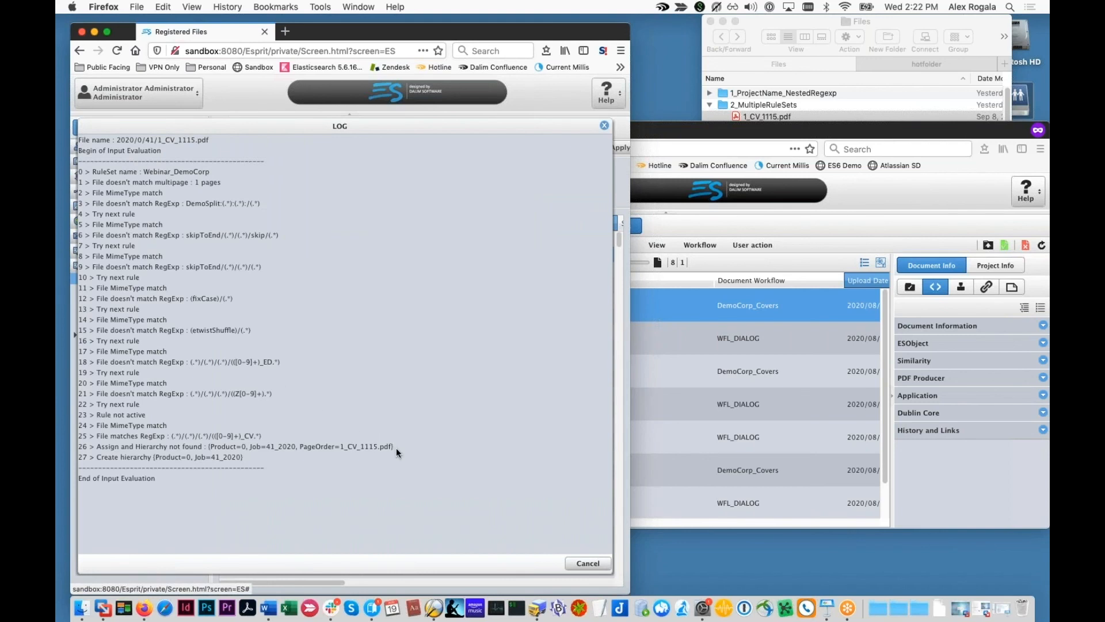
drag(403, 445, 80, 425)
drag(209, 168, 145, 179)
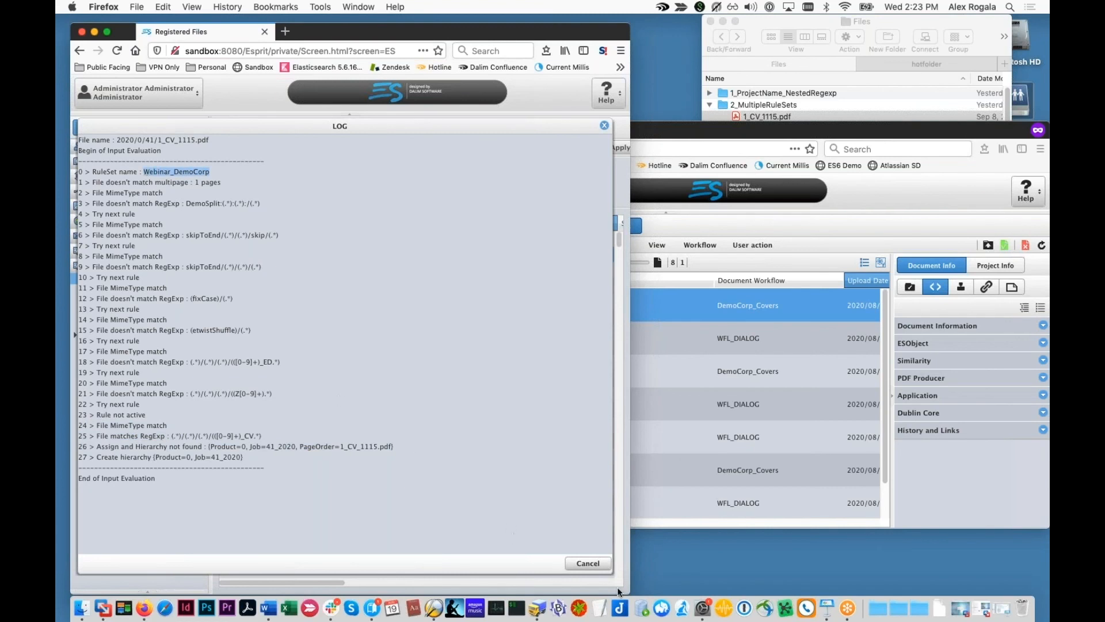
click(567, 559)
Step: Read 5_BD_1115.pdf's log, noting the matched rule and its Product=0, Job=41_2020 hierarchy
drag(353, 270, 353, 248)
click(255, 147)
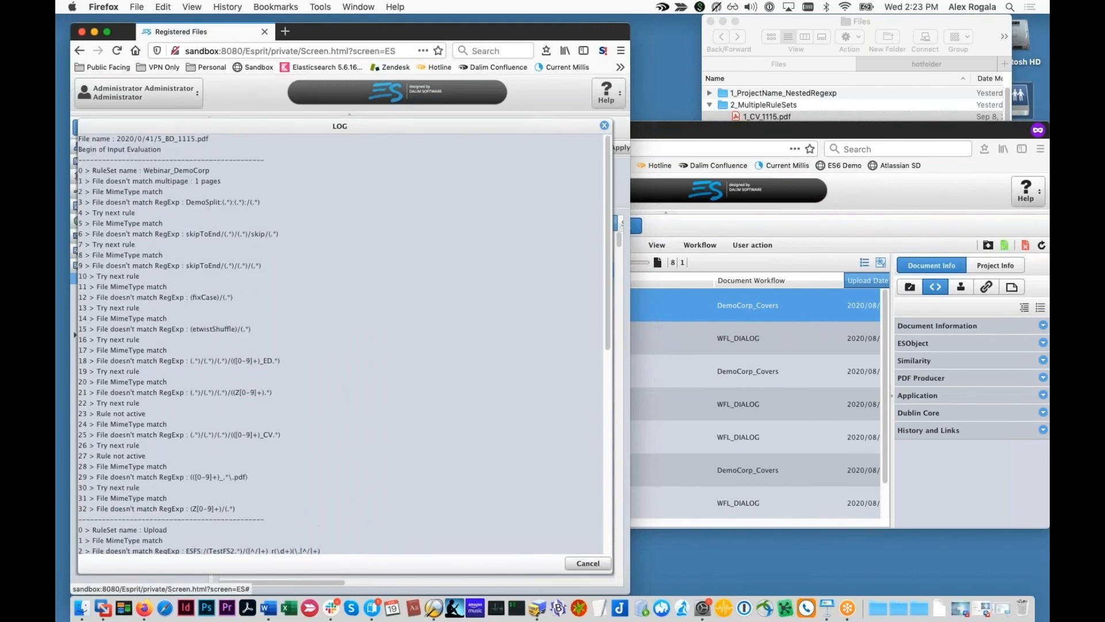
scroll(195, 210, down, 5)
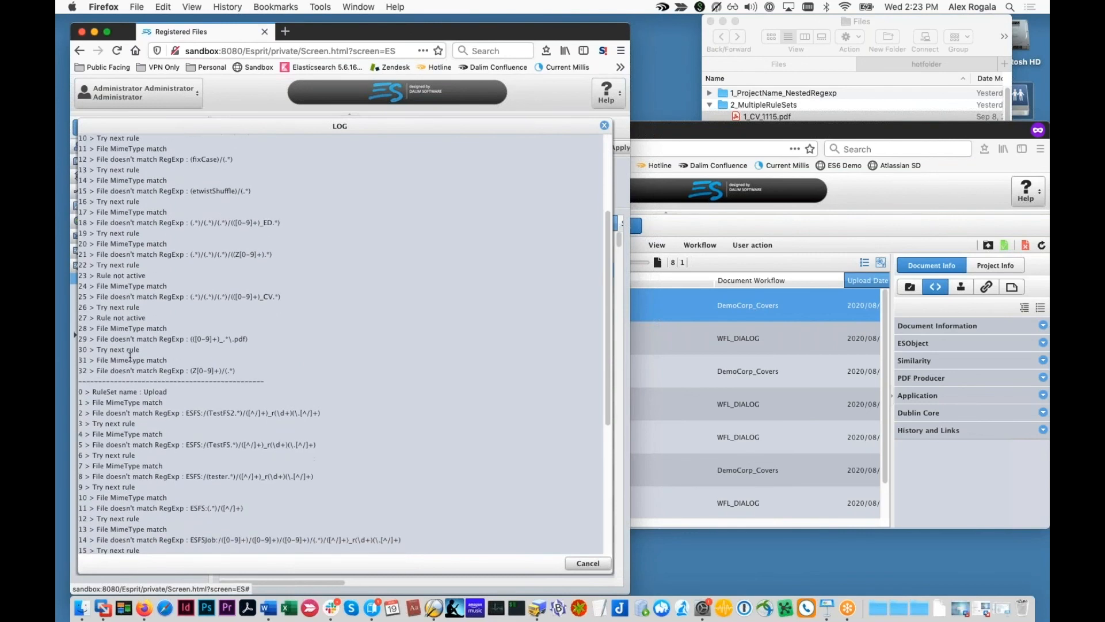
scroll(161, 375, down, 1)
drag(193, 377, 74, 371)
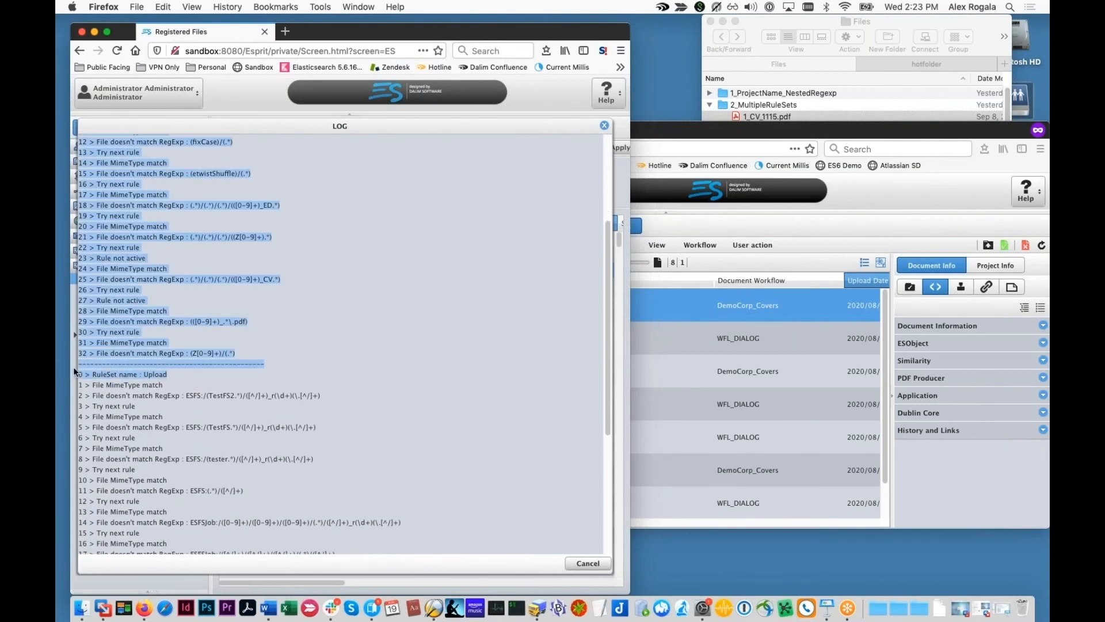
click(99, 376)
scroll(144, 368, down, 4)
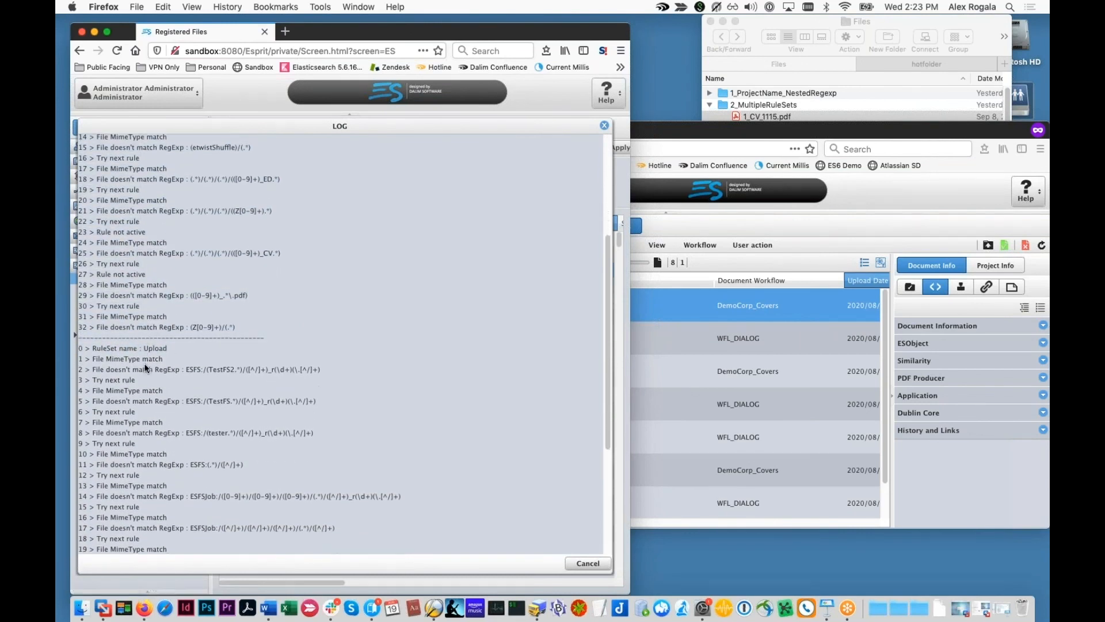
scroll(146, 364, down, 3)
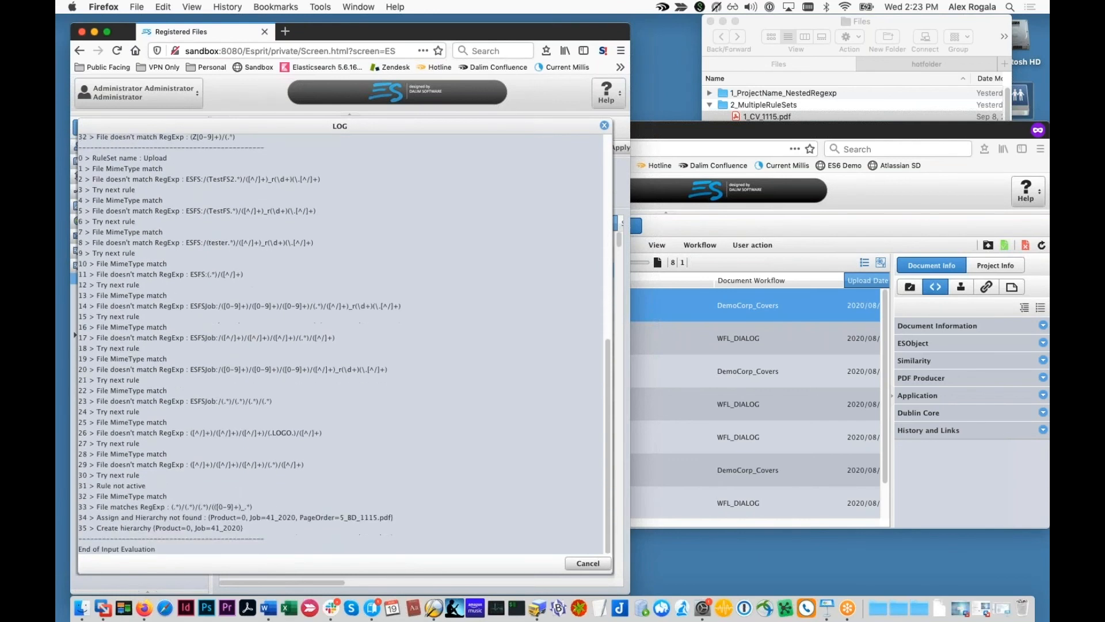
triple_click(259, 510)
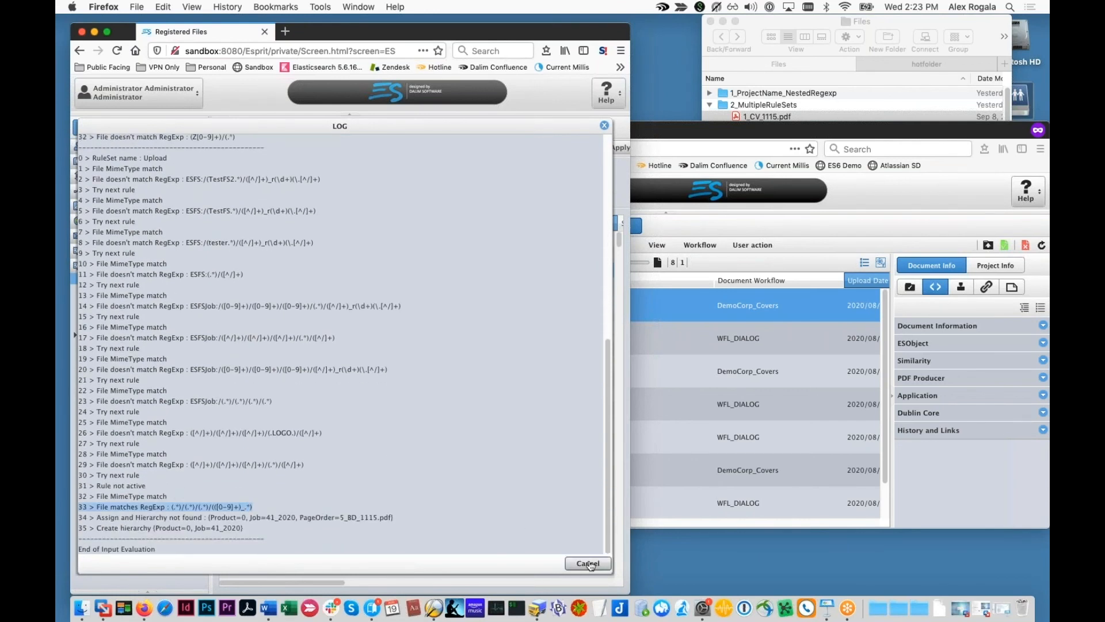
drag(394, 518, 225, 517)
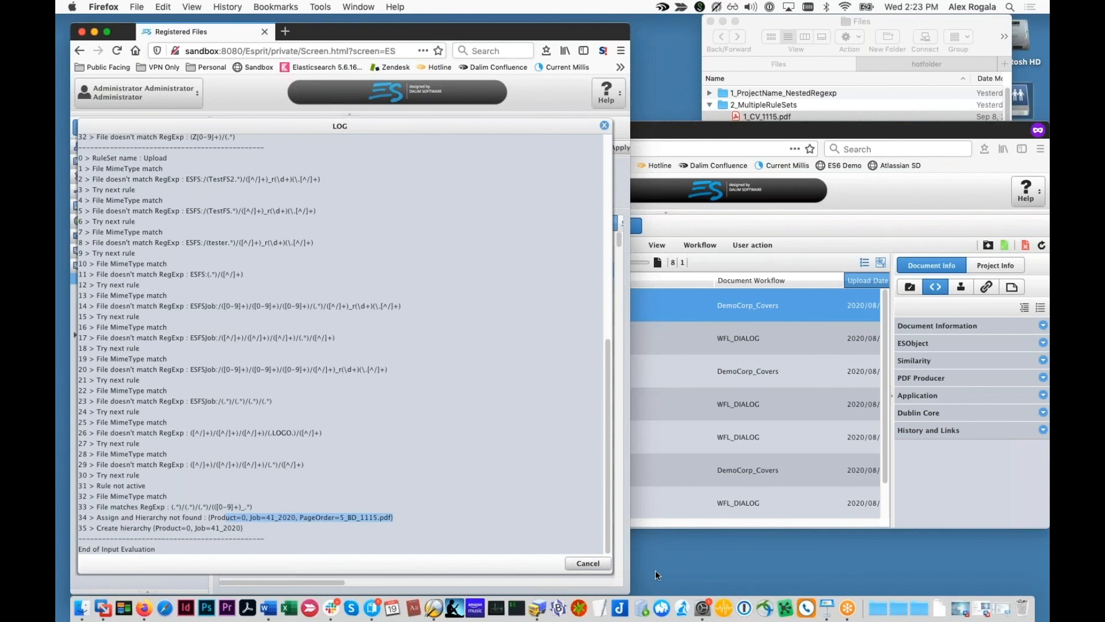
click(587, 563)
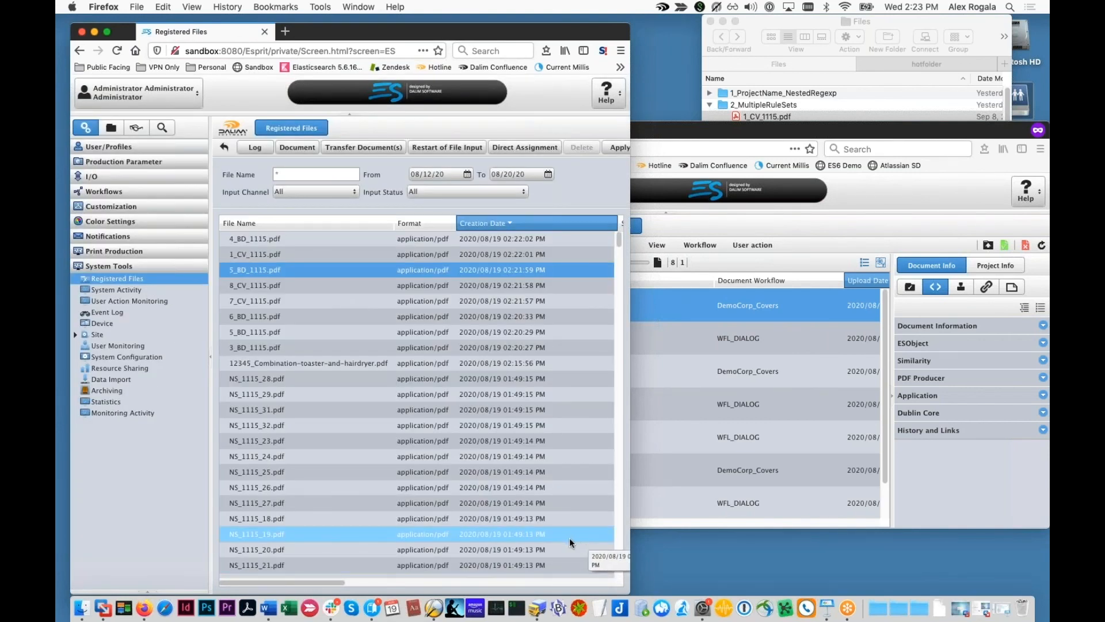
scroll(507, 461, down, 1)
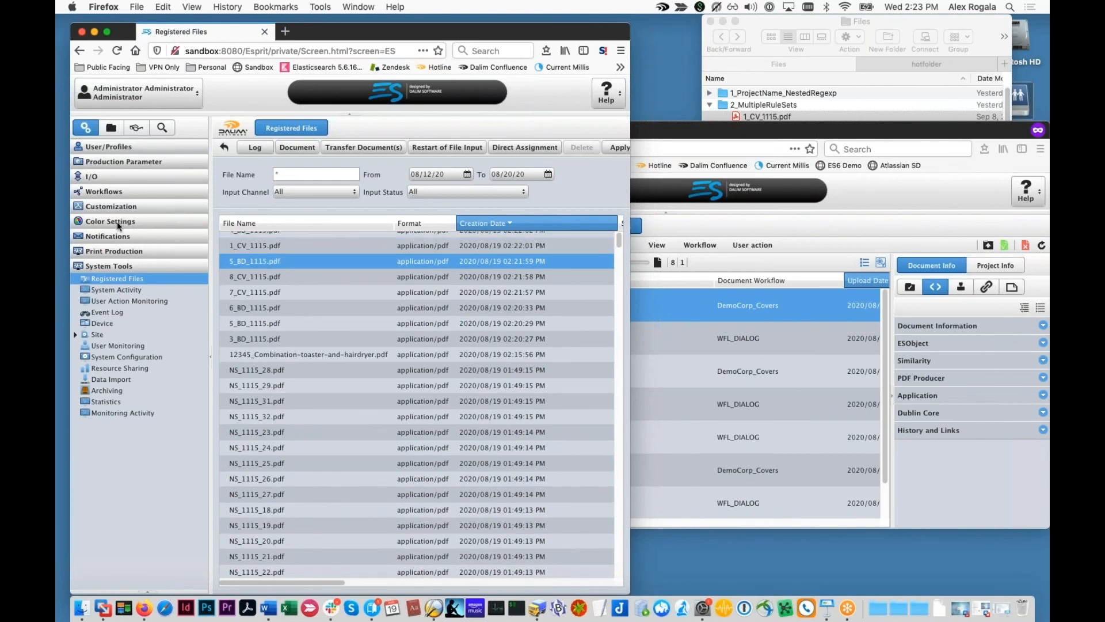
Step: Make the 'Bad rule that breaks everything' rule active in Webinar_DemoCorp
click(128, 179)
click(128, 300)
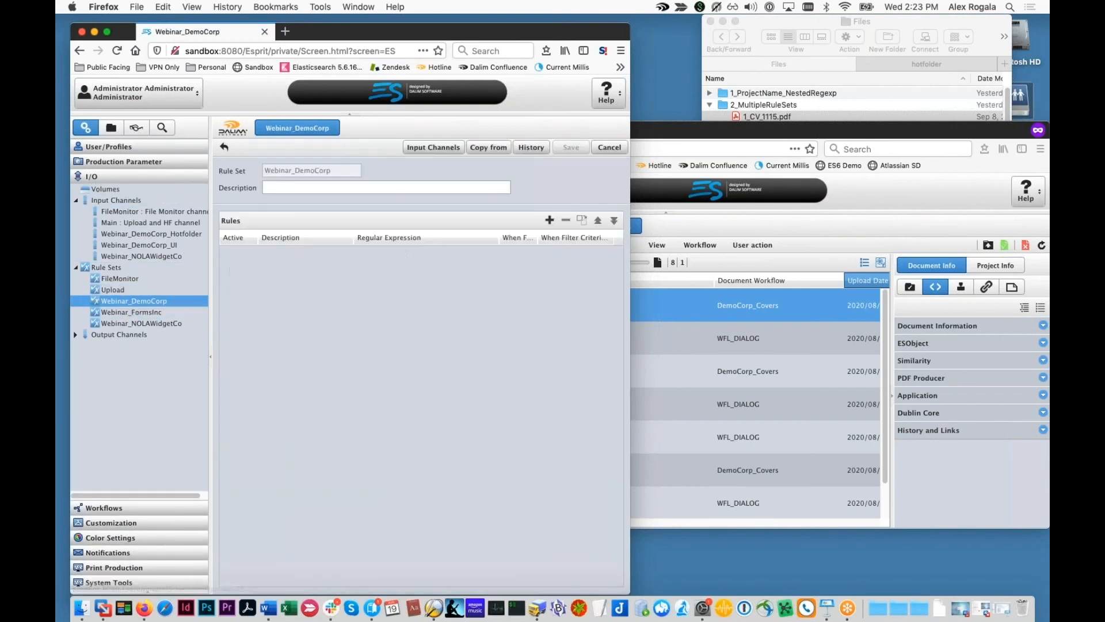
double_click(309, 374)
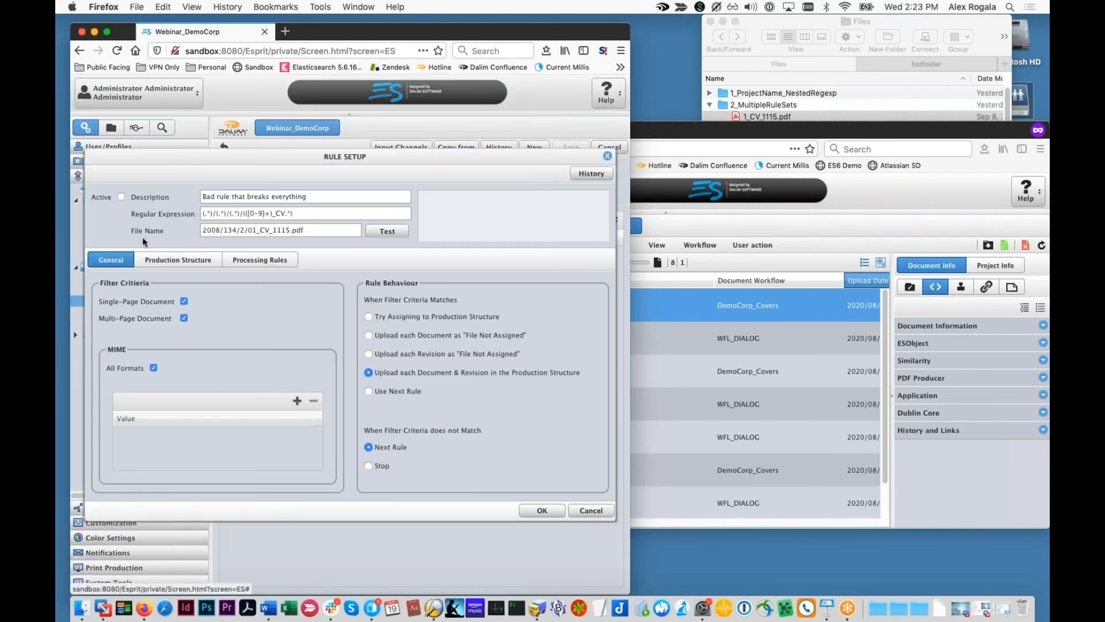
click(544, 509)
Step: Delete all eight documents from project SKU56789
click(740, 352)
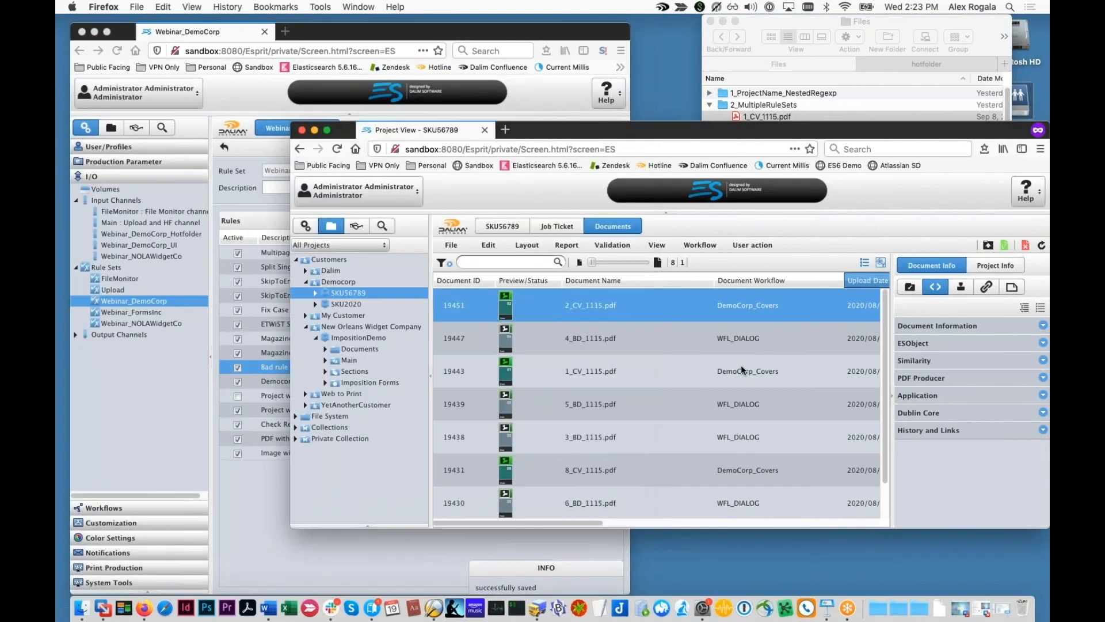
click(717, 360)
key(super+a)
right_click(712, 357)
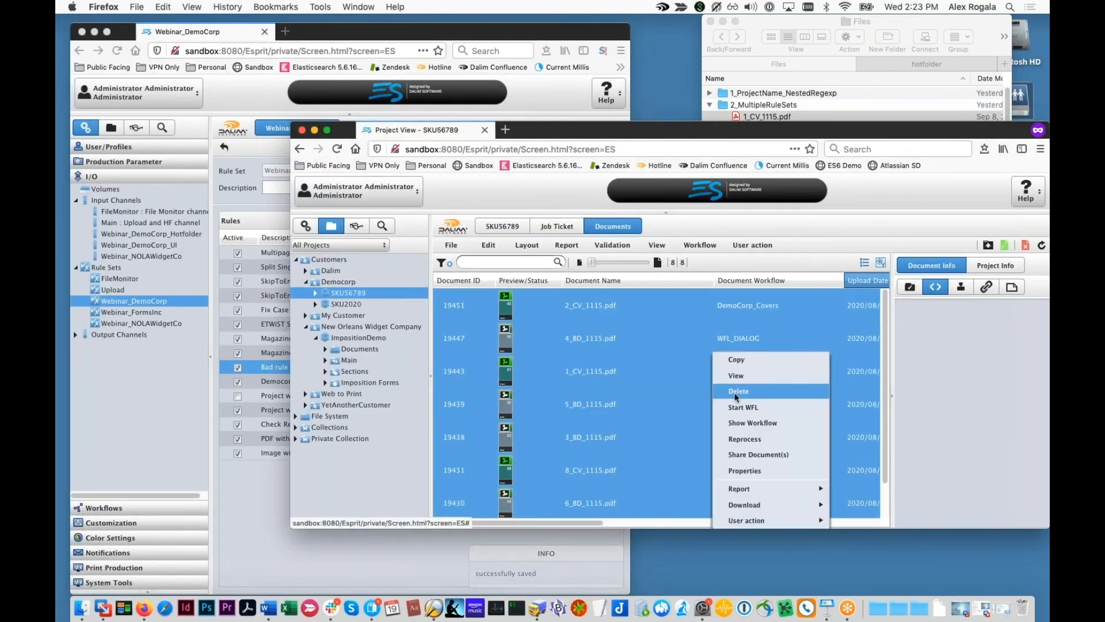
click(734, 391)
click(651, 368)
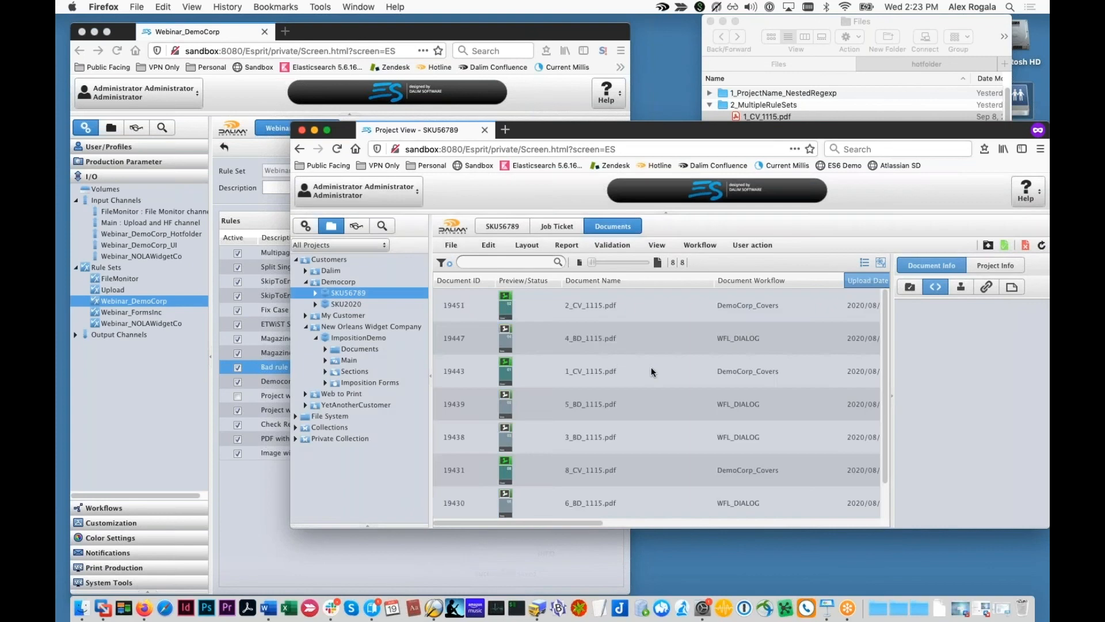
Step: Upload the same eight test PDFs into SKU56789 again
click(988, 244)
click(800, 116)
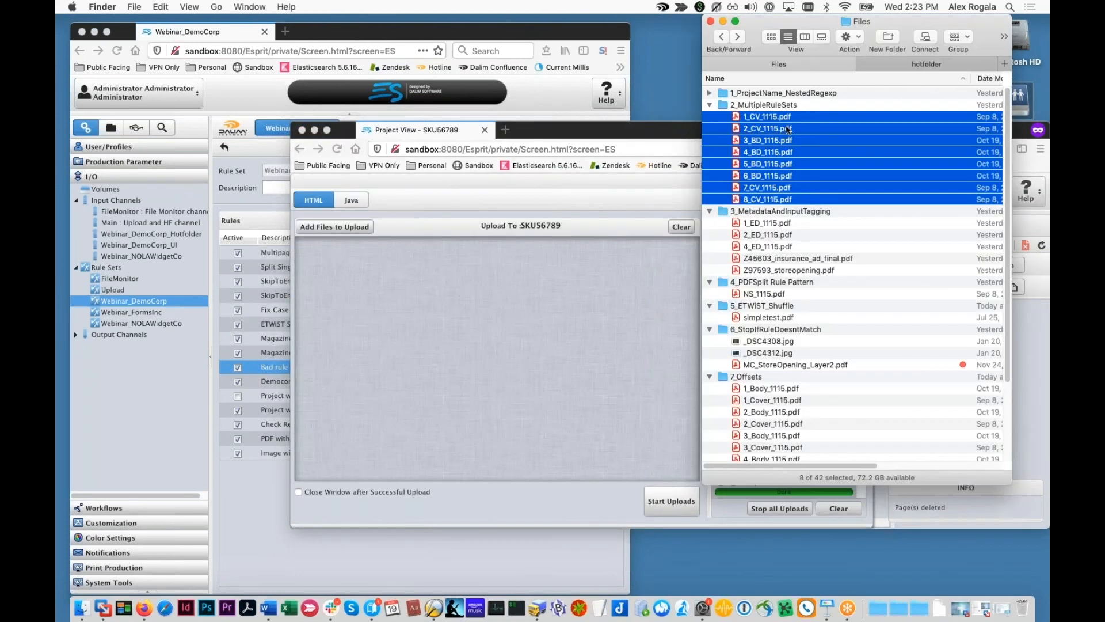
drag(621, 258, 619, 318)
click(670, 499)
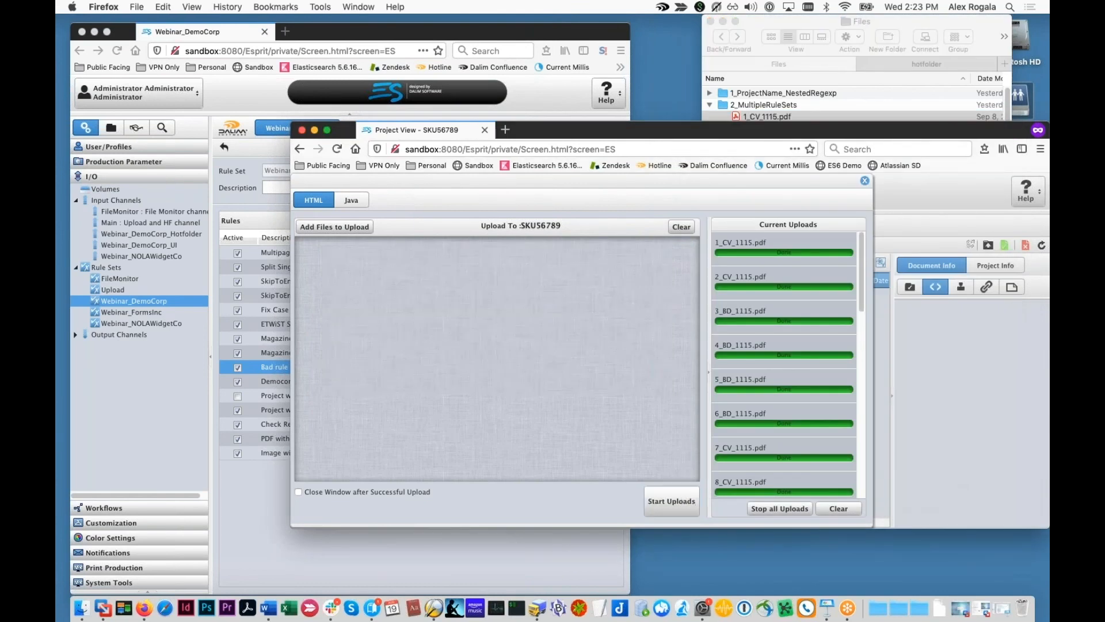
click(863, 182)
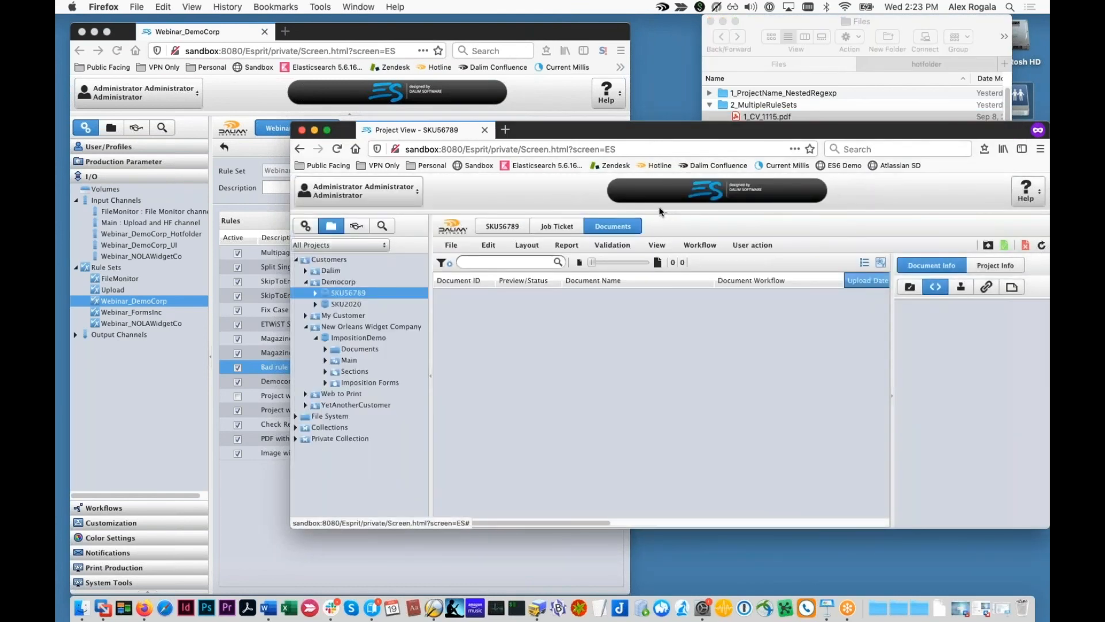
Step: Reload SKU56789's documents, confirm all eight PDFs landed in WFL_DIALOG, and return to the rules
click(630, 225)
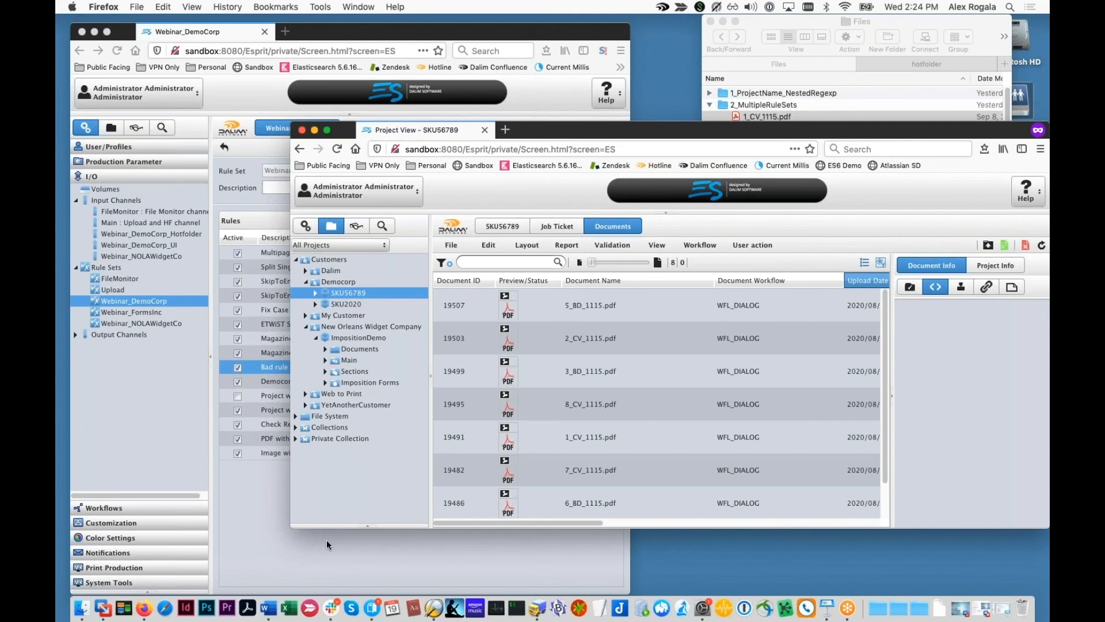
click(341, 565)
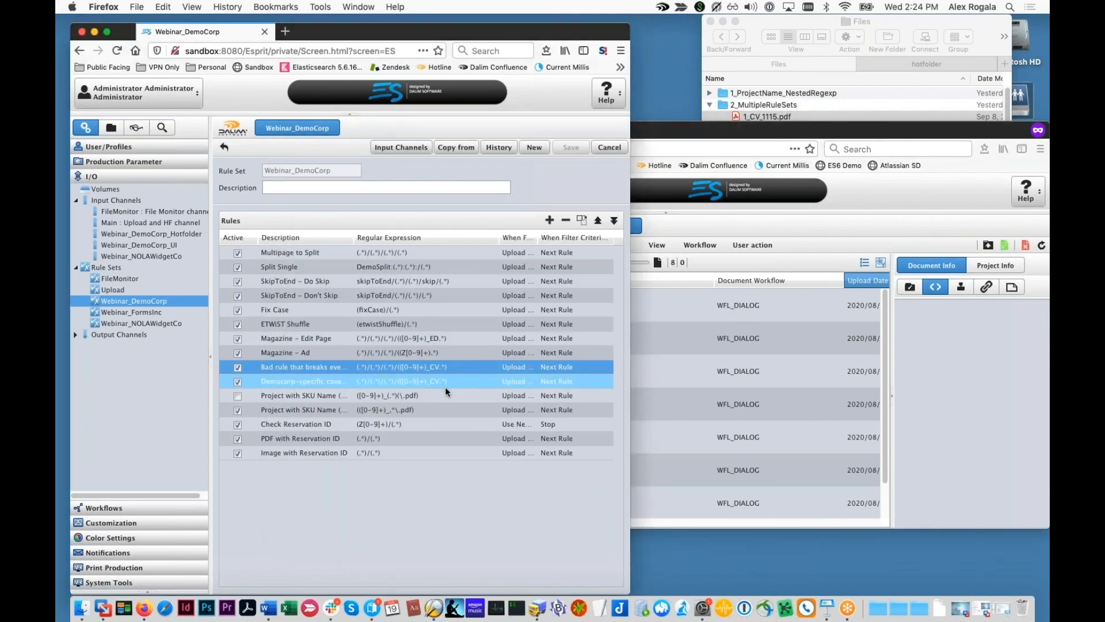
click(710, 412)
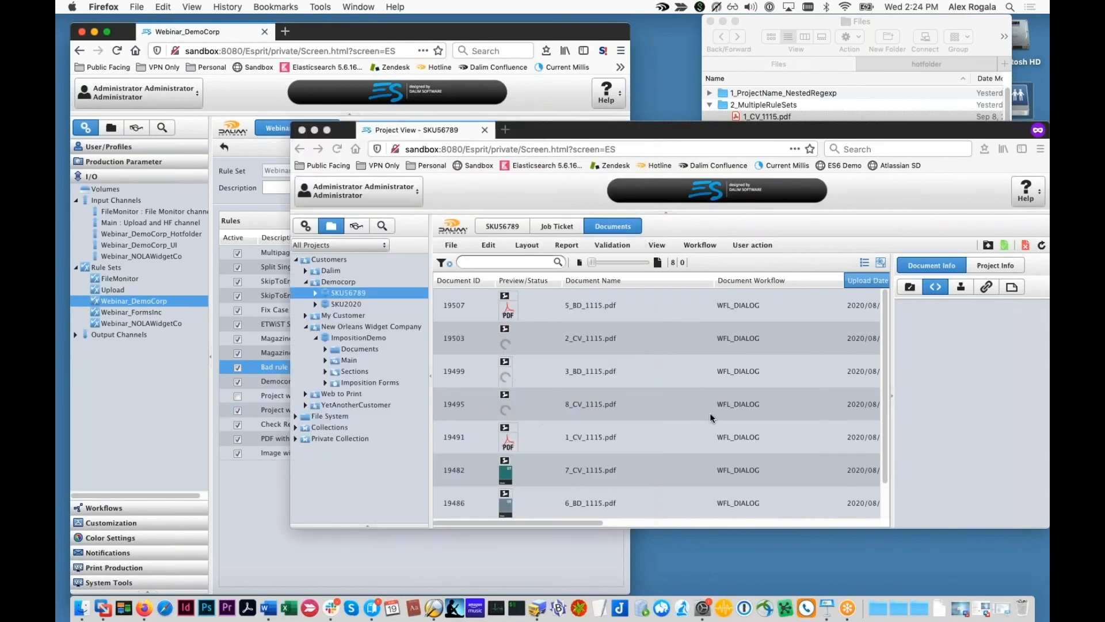
click(286, 520)
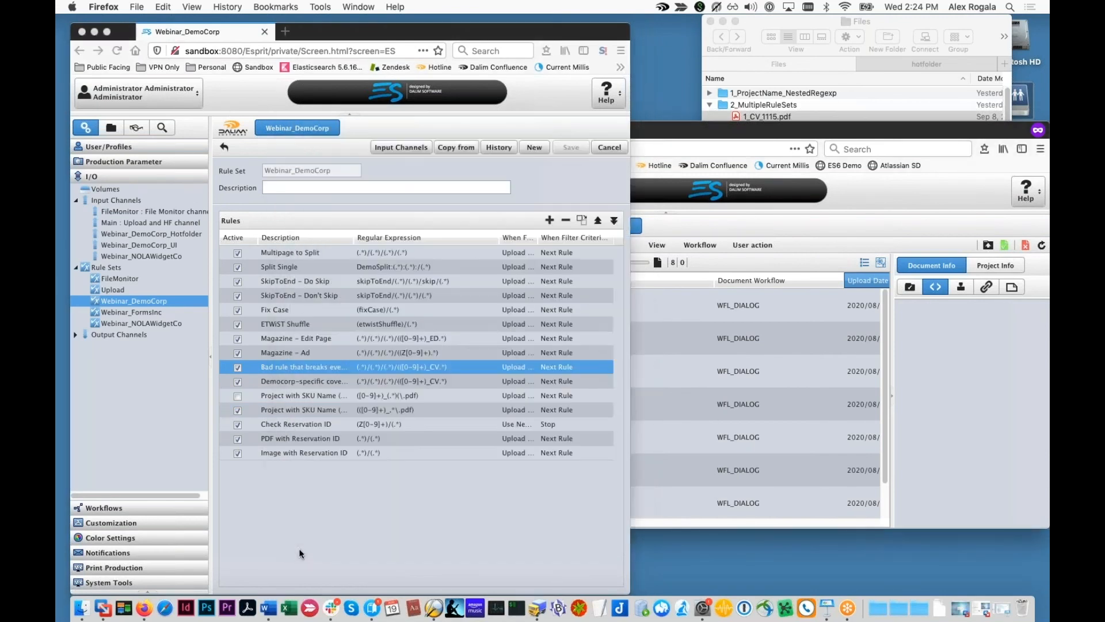
Step: Review the Bad rule's production structure mapping: Document Name, Year, Project and Customer criteria
double_click(307, 369)
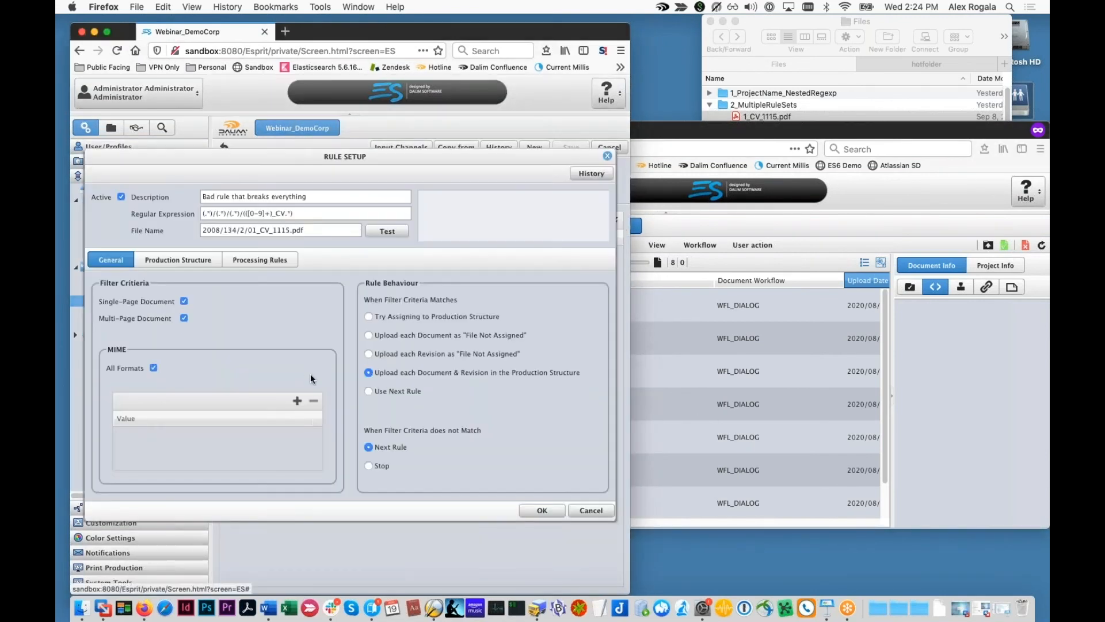
click(206, 261)
click(170, 360)
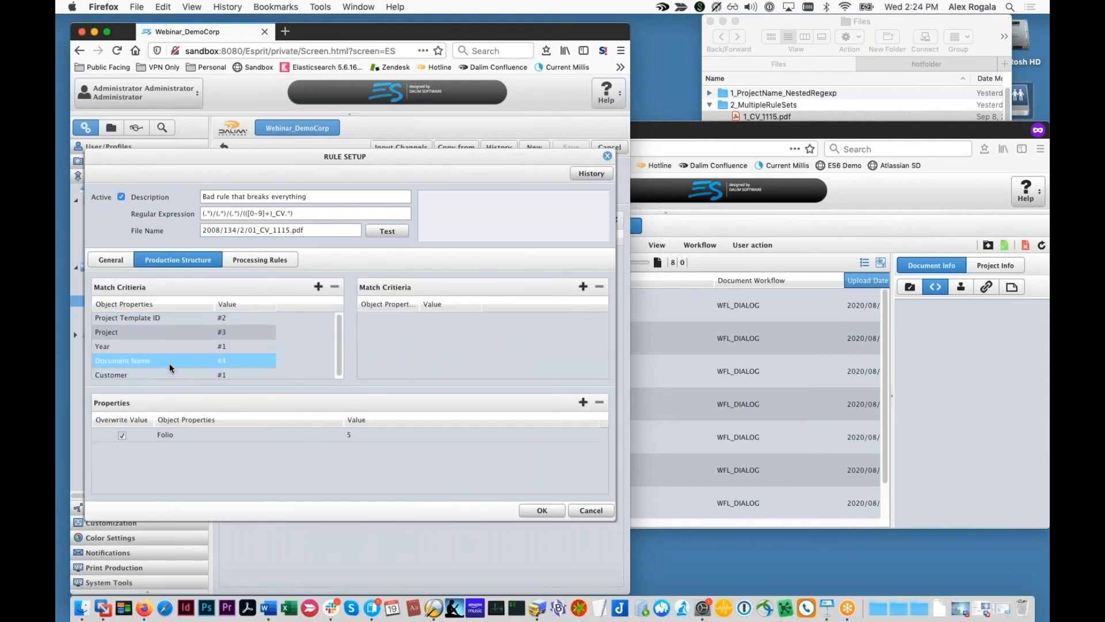
drag(164, 362, 171, 317)
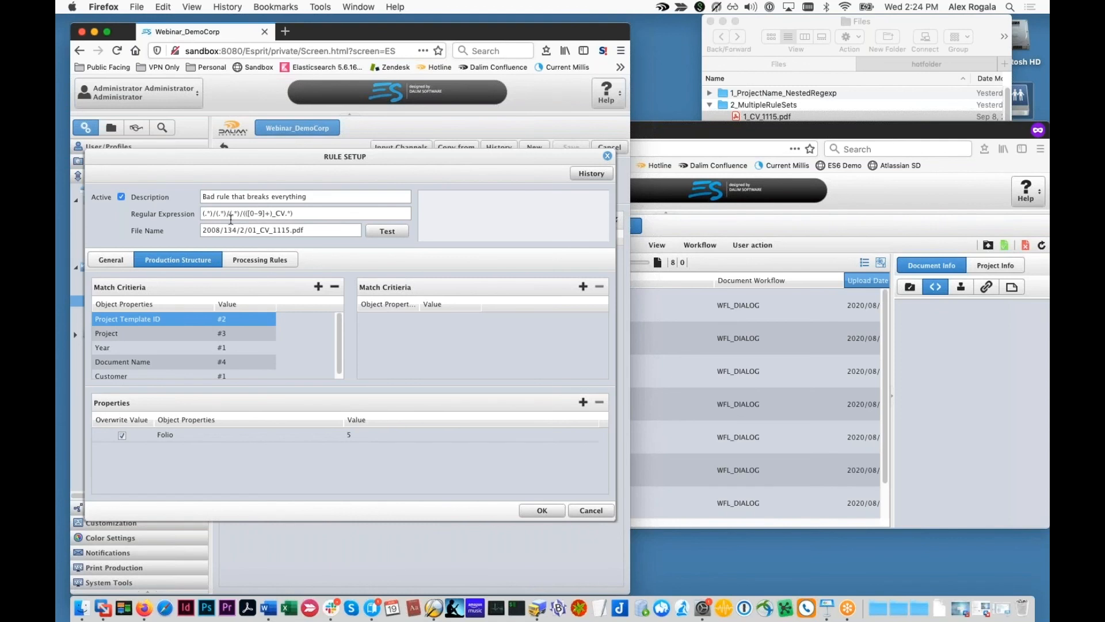
click(154, 375)
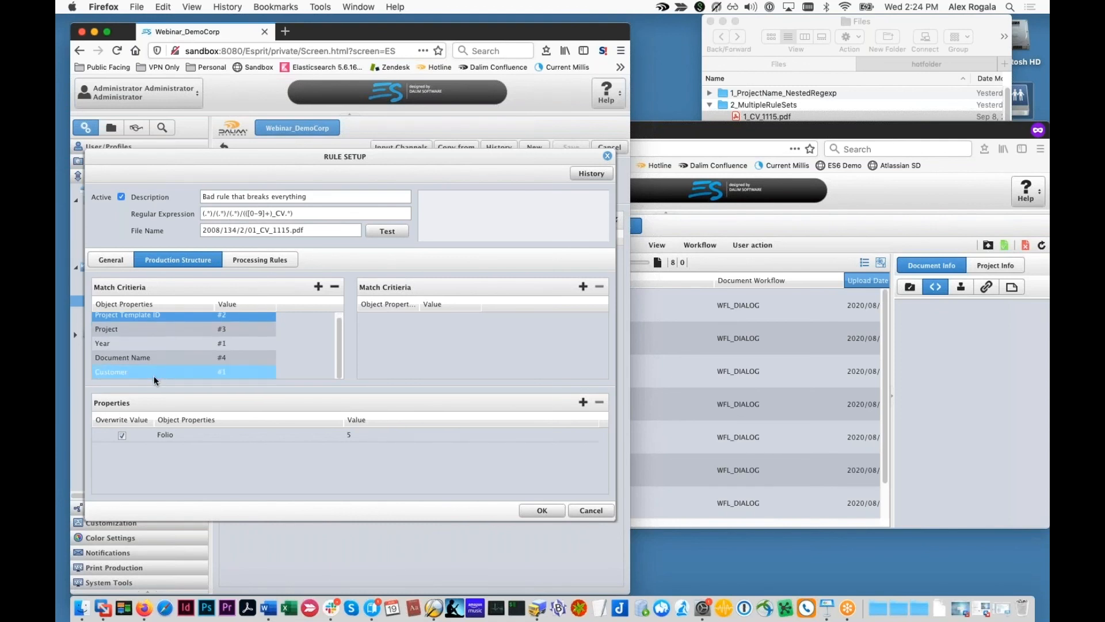
Step: Test the rule's regular expression against 2008/134/2/01_CV_1115.pdf and examine its first capture group
drag(212, 214, 188, 214)
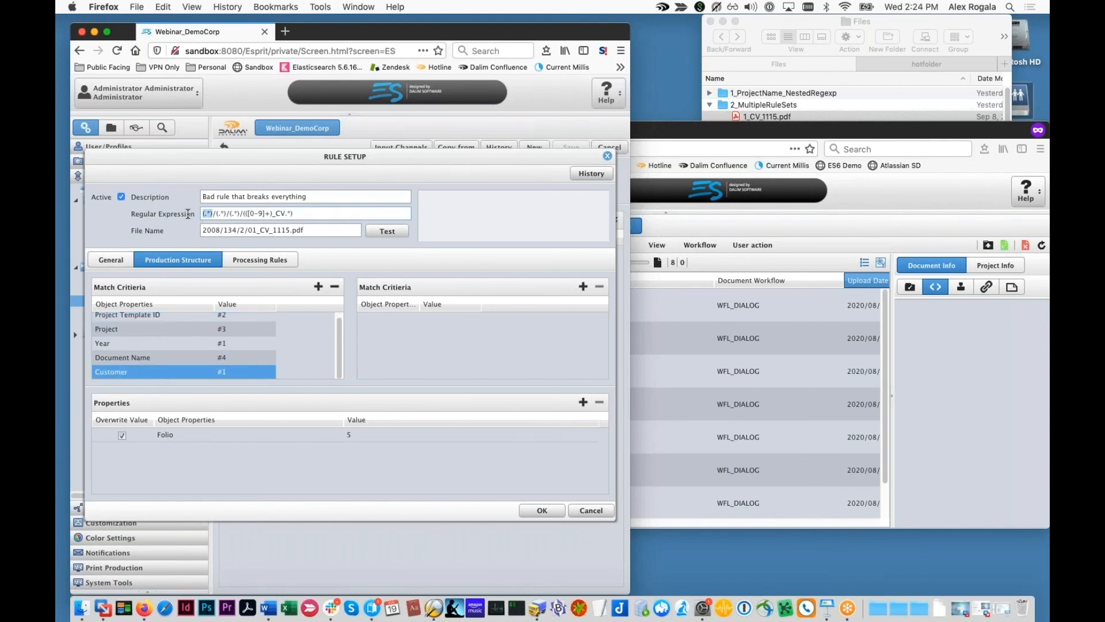
click(201, 349)
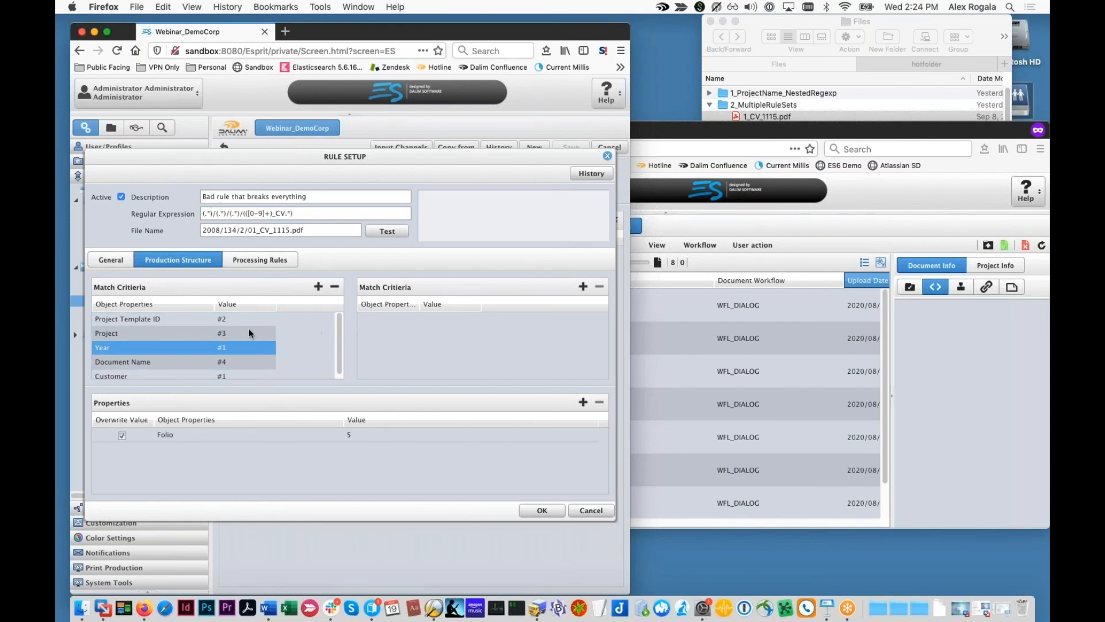
scroll(183, 371, down, 1)
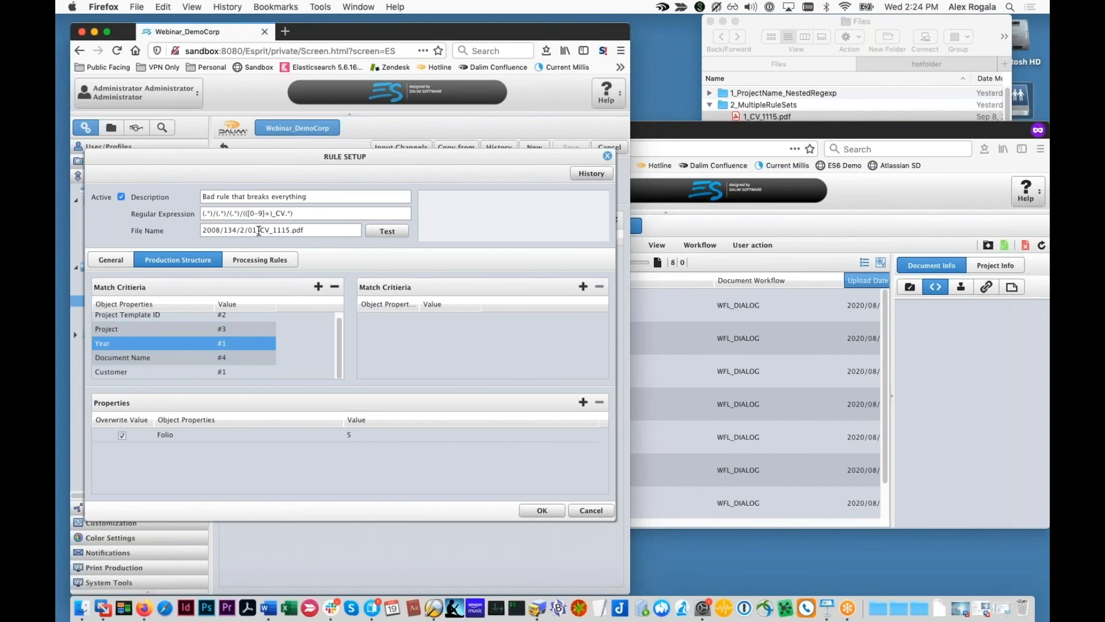
click(381, 232)
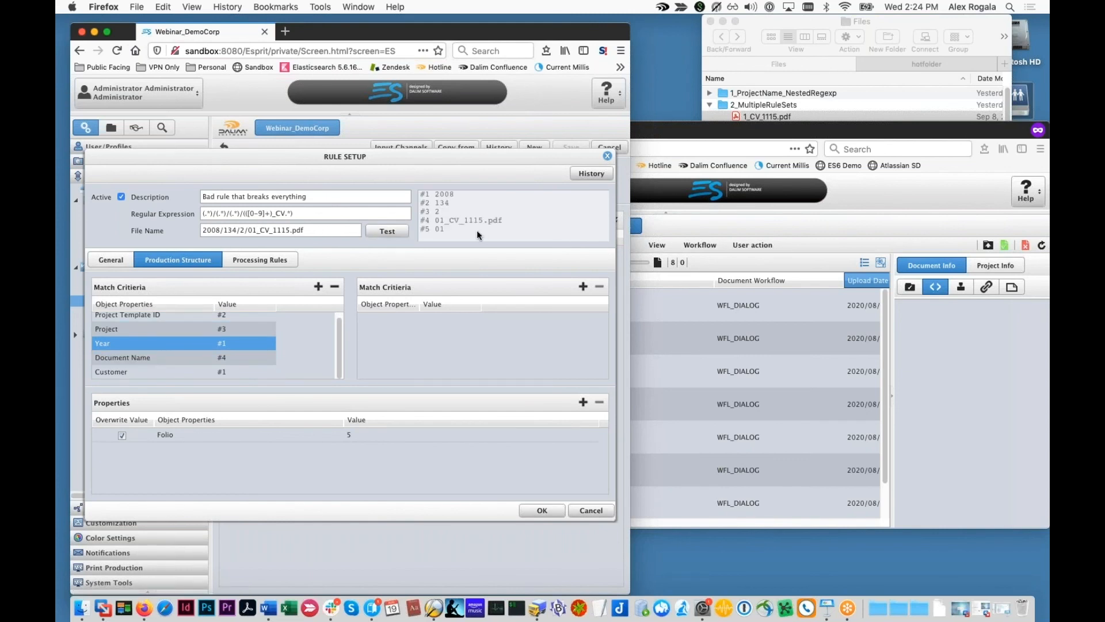
drag(212, 213, 187, 214)
Step: Close the Bad rule unchanged, glance at the Democorp-specific cover rule, and widen the Description column
click(590, 510)
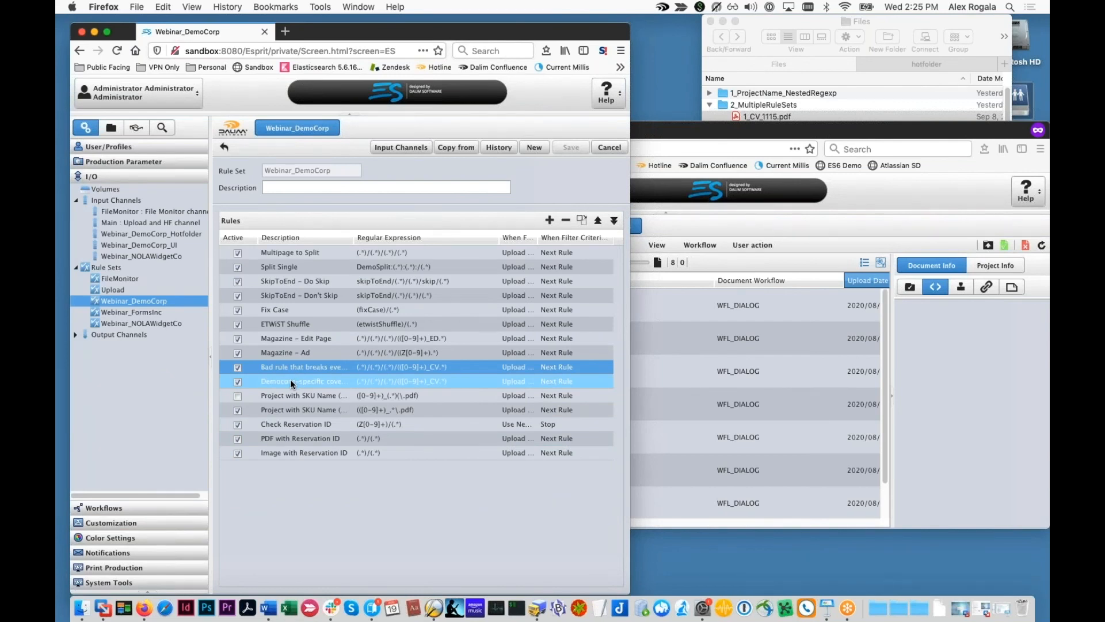
double_click(290, 382)
key(Escape)
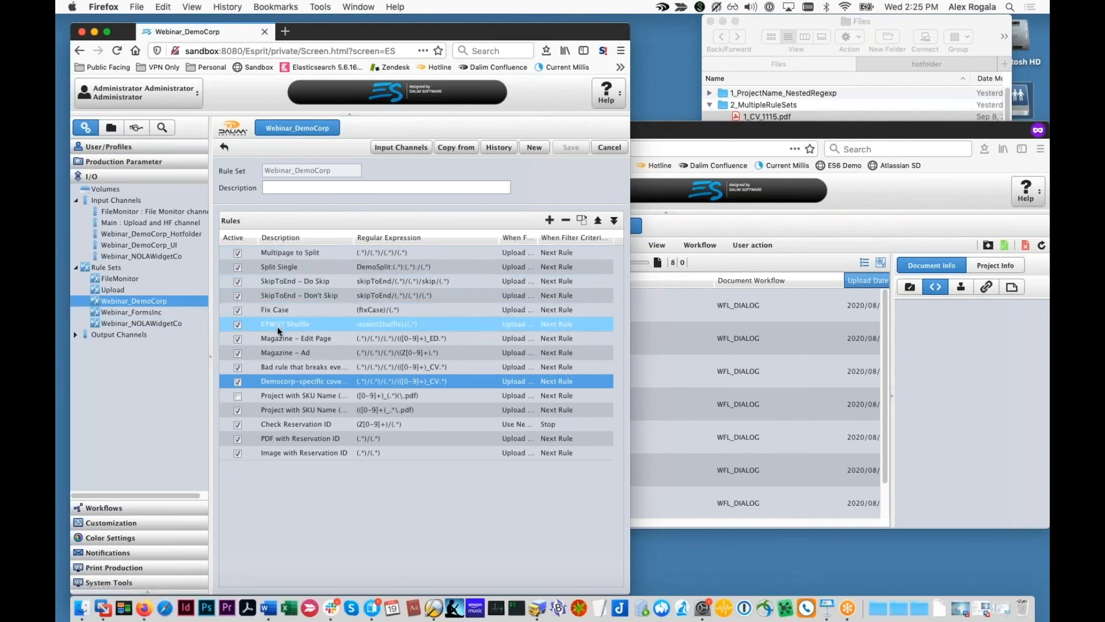
click(313, 368)
drag(355, 238, 373, 238)
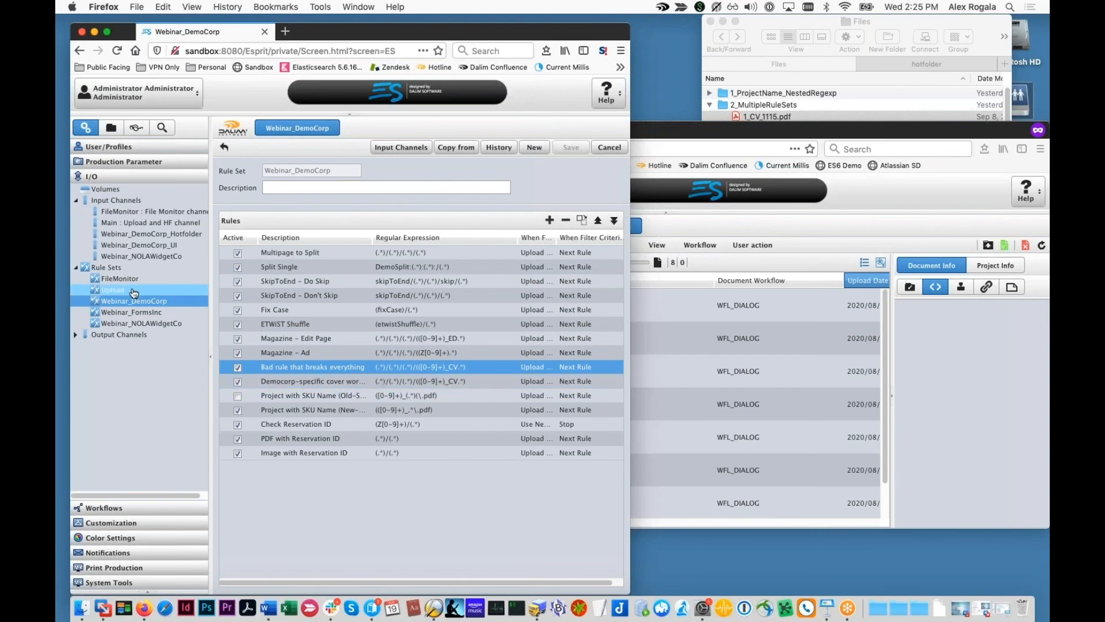
Step: Show the Upload rule set's rules and move the Project View window aside
click(113, 289)
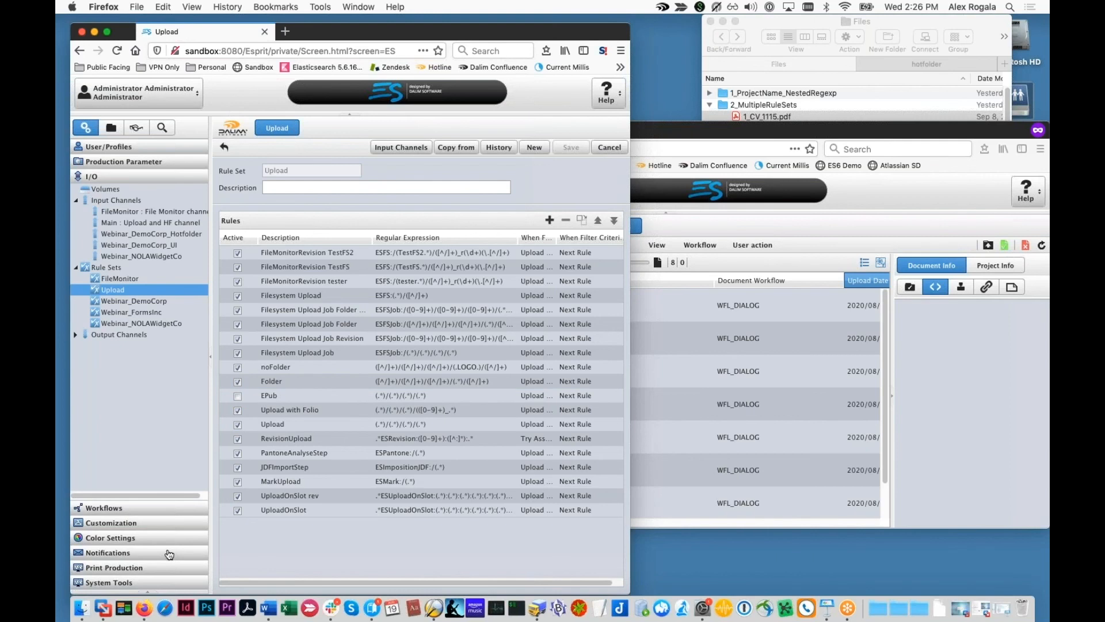
drag(753, 131, 685, 274)
Step: In Finder, collapse 2_MultipleRuleSets and select 1_ED_1115.pdf from the metadata tagging files
click(747, 252)
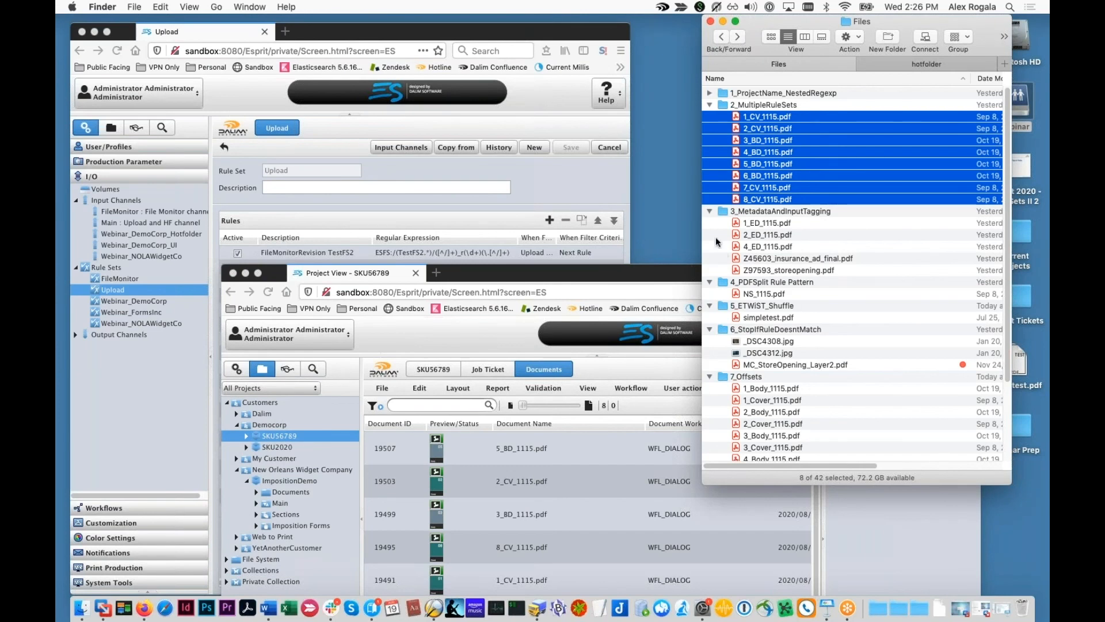
click(709, 106)
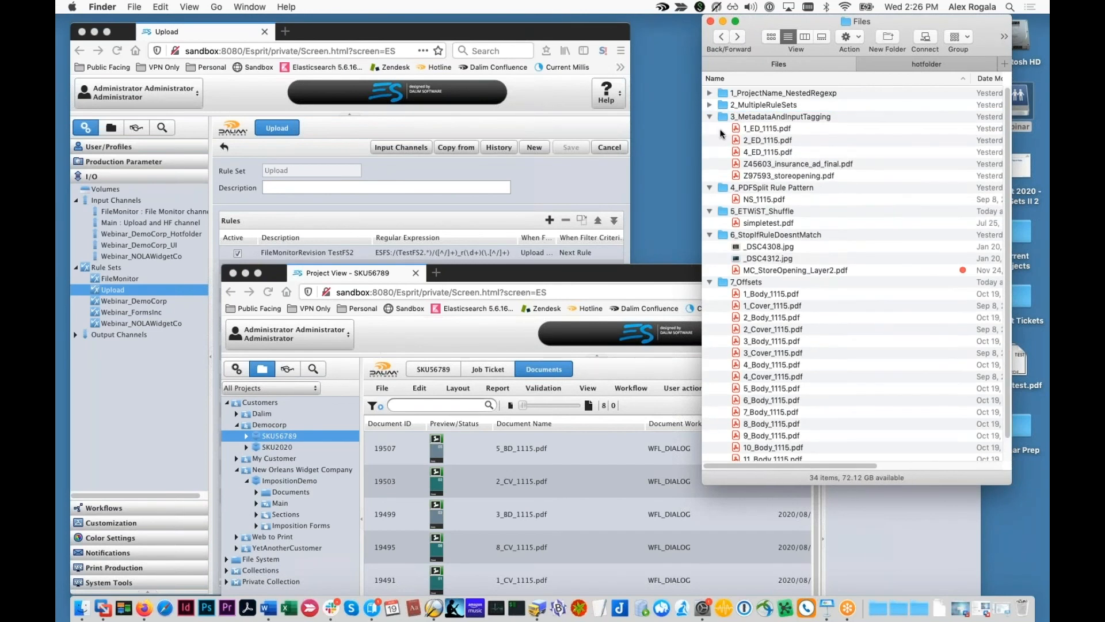
click(743, 129)
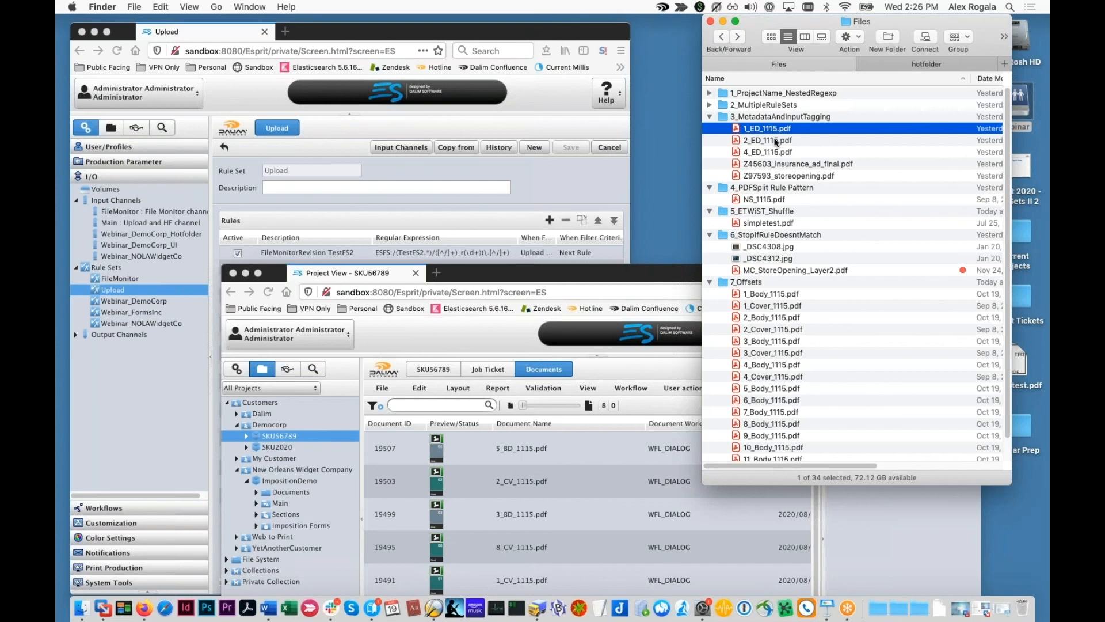
Step: Select Z45603_insurance_ad_final.pdf in Finder and return to the DALIM ES Upload rule set window
click(758, 164)
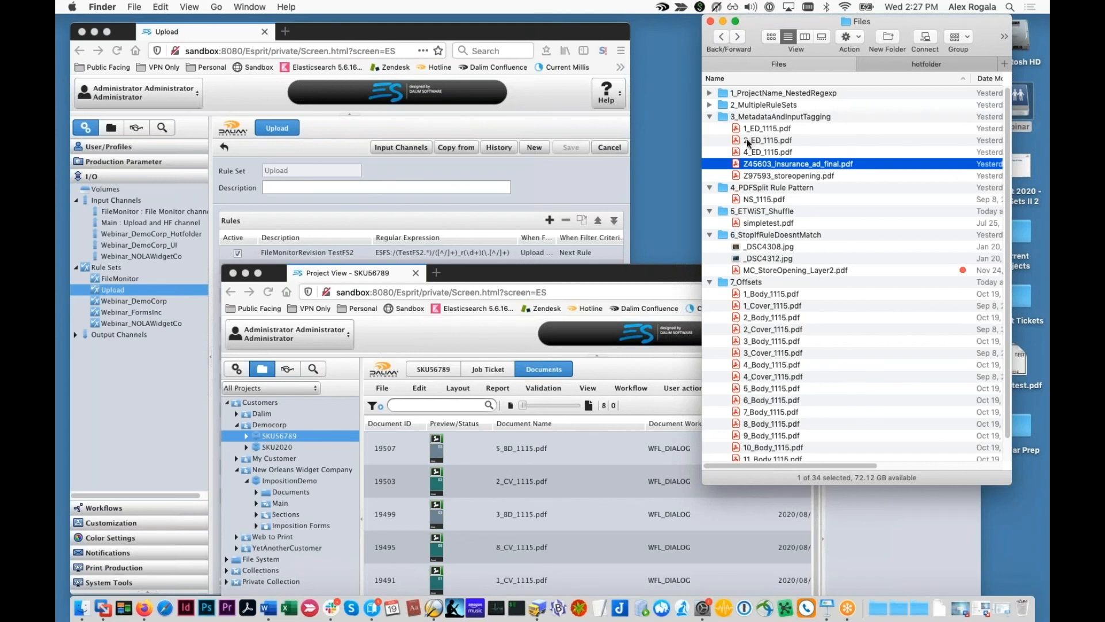
click(582, 201)
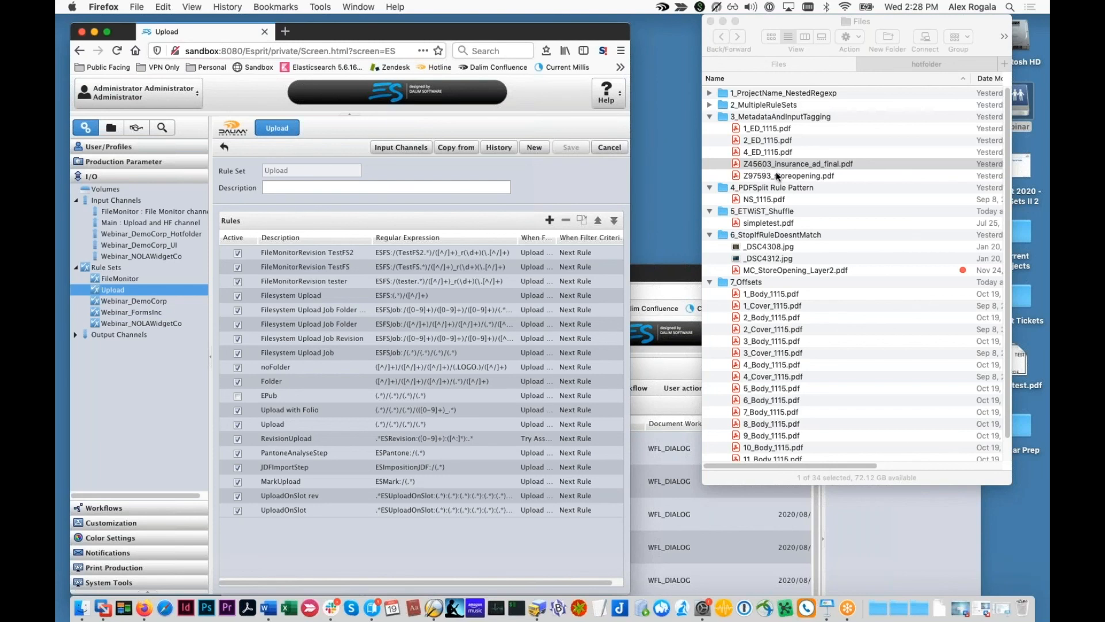
Step: Open the Webinar metadata set and view the pageType enumeration values, including ad, without saving changes
click(128, 521)
key(Down)
key(Down)
key(Down)
key(Down)
key(Down)
key(Down)
key(Down)
key(Down)
key(Down)
key(Down)
key(Down)
key(Down)
key(Down)
key(Down)
key(Down)
key(Down)
key(Down)
key(Down)
key(Down)
key(Down)
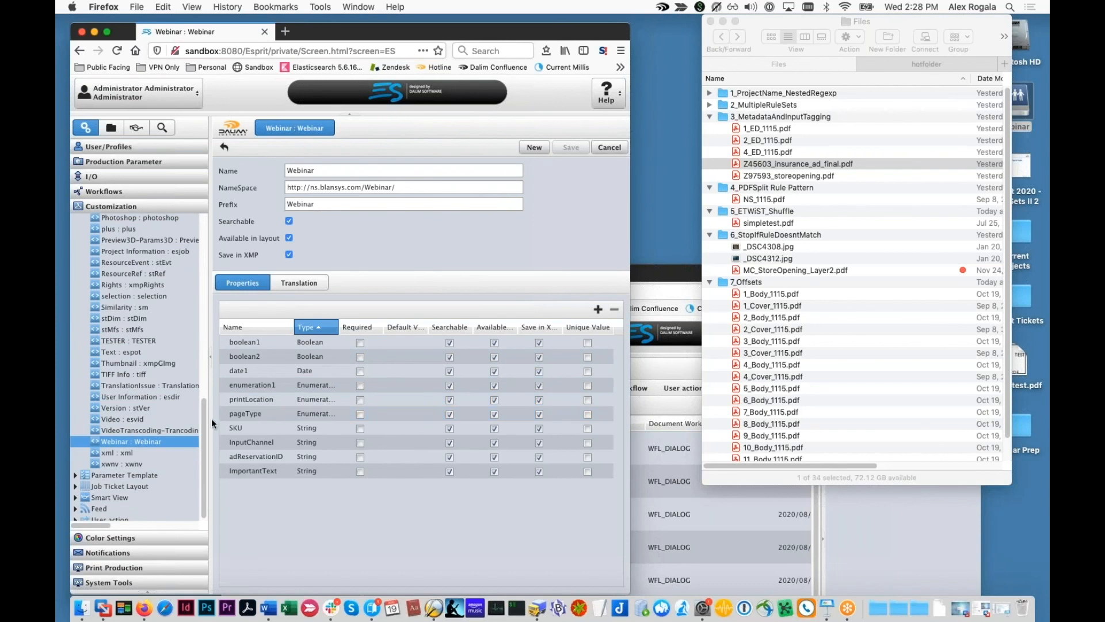
click(243, 413)
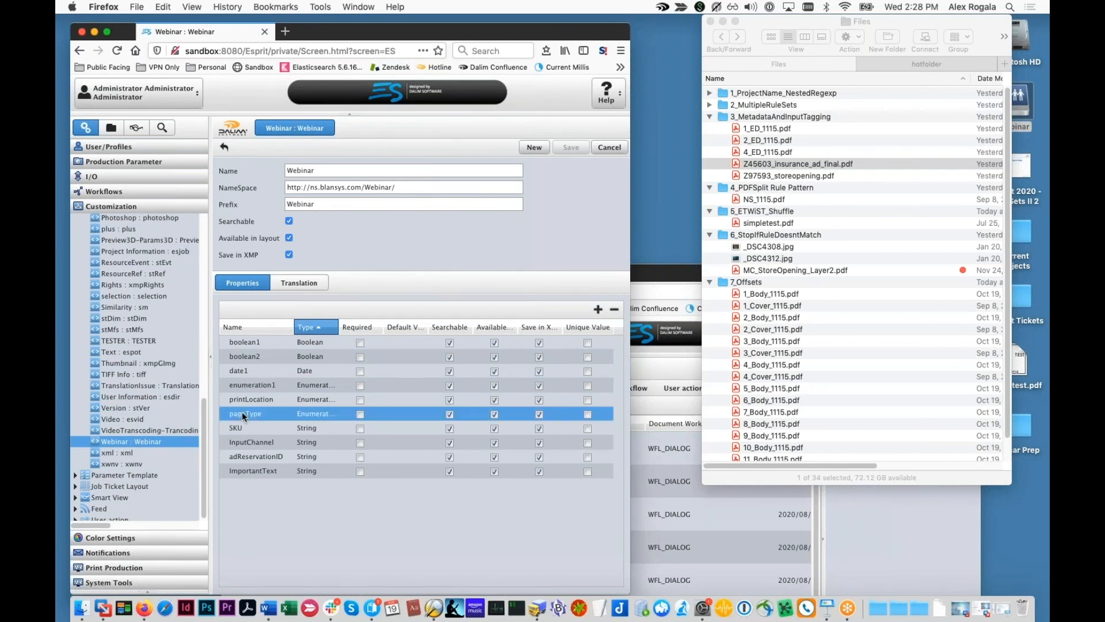
double_click(242, 412)
drag(351, 186, 357, 130)
click(316, 377)
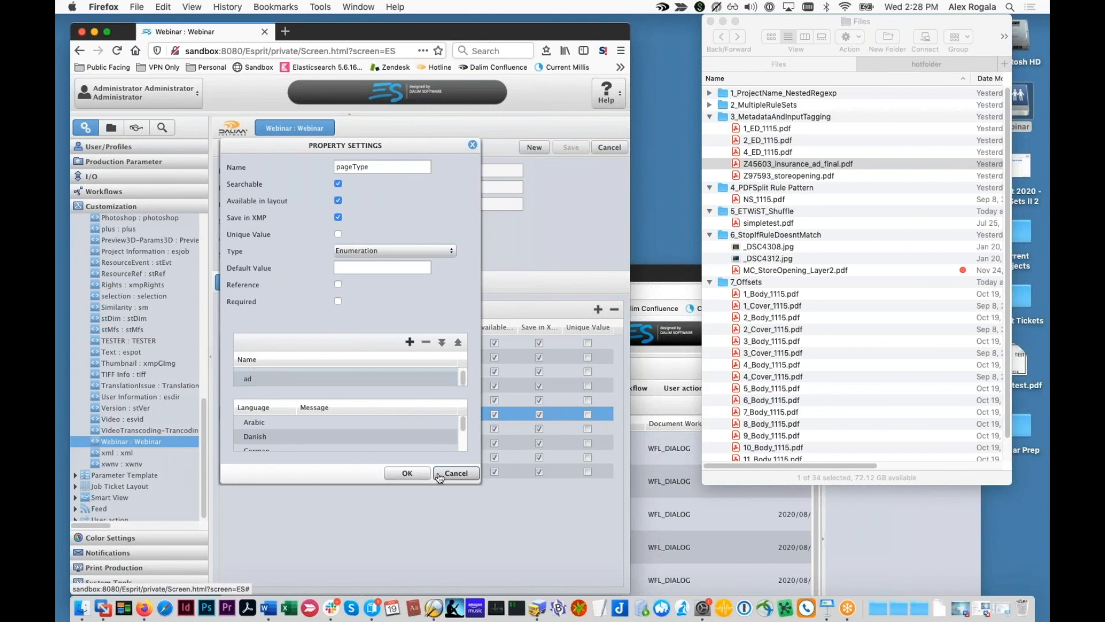
click(439, 475)
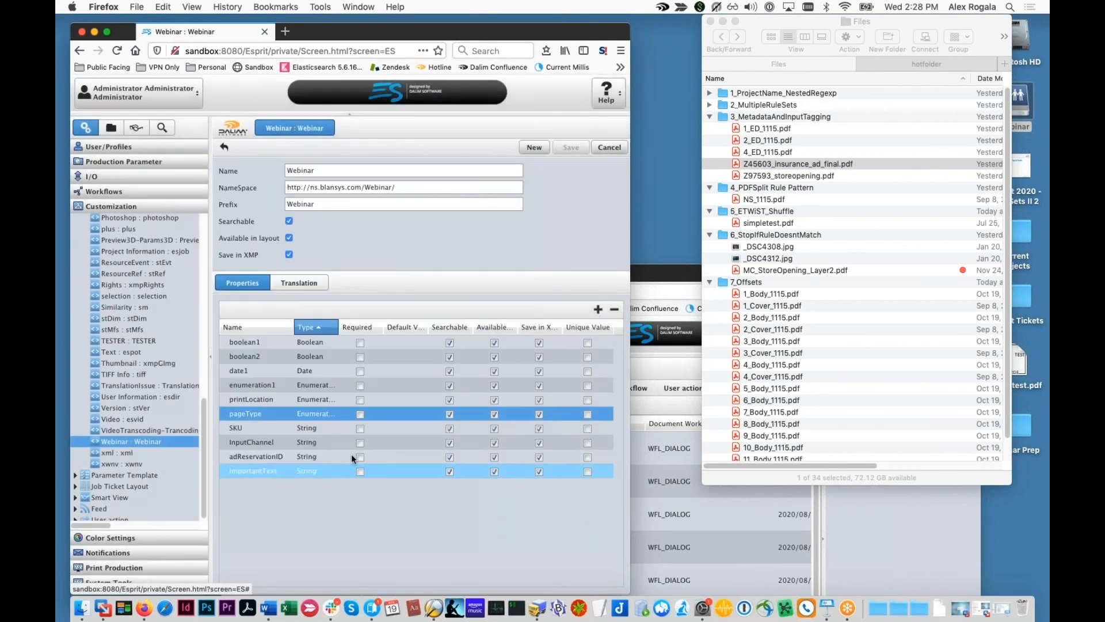
Step: Inspect the Webinar set's adReservationID and InputChannel properties
click(257, 457)
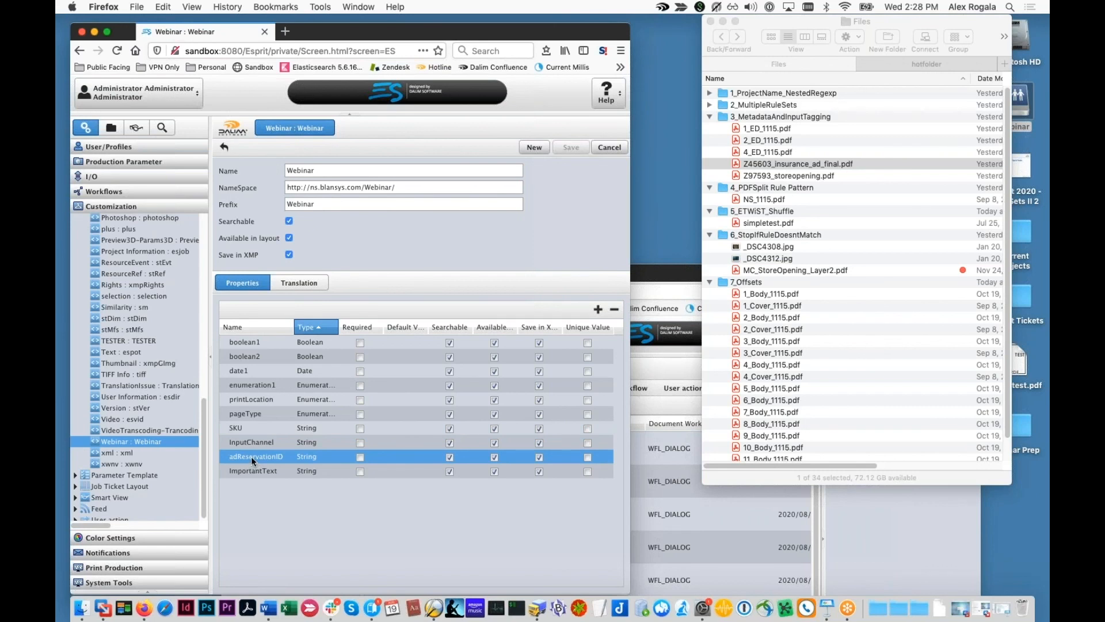
click(249, 443)
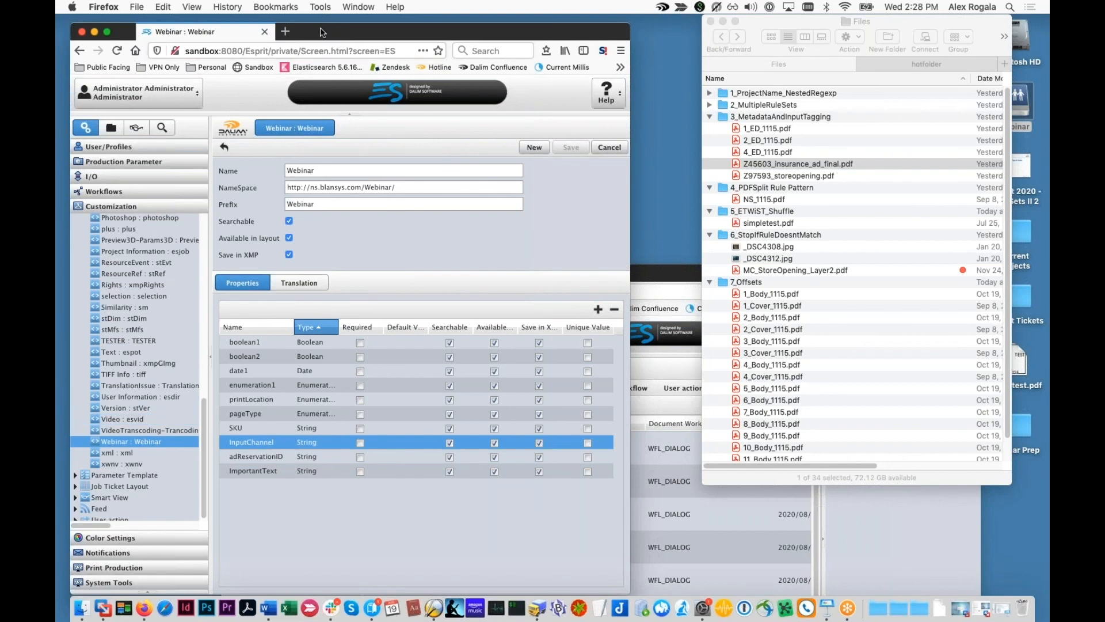
drag(323, 32, 311, 24)
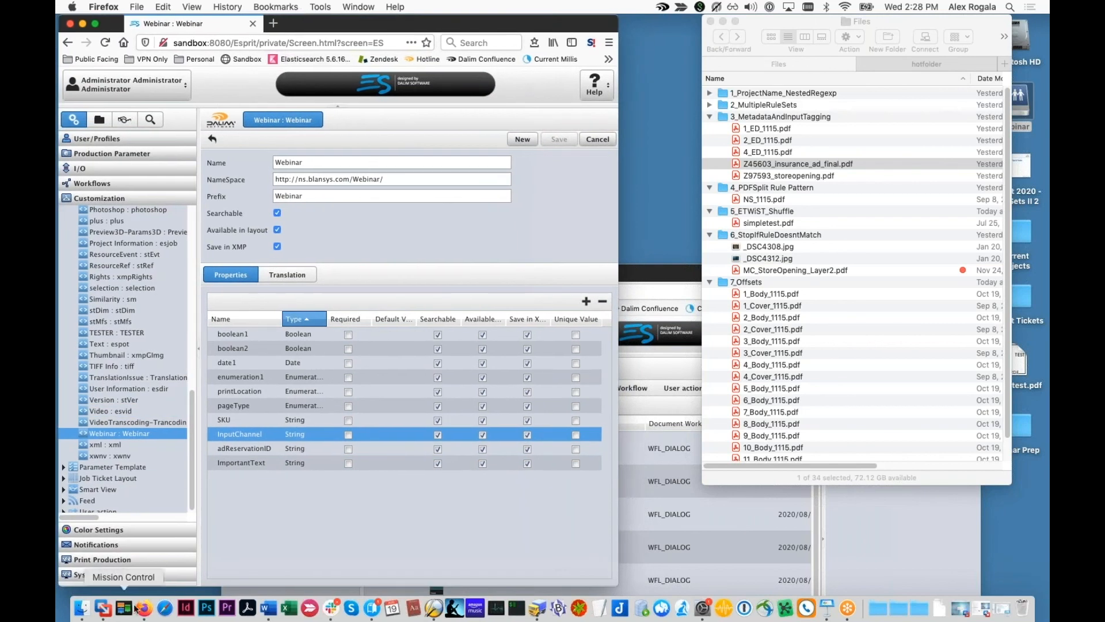
Step: Open System Configuration's Production settings and locate the RuleSet properties options
click(97, 574)
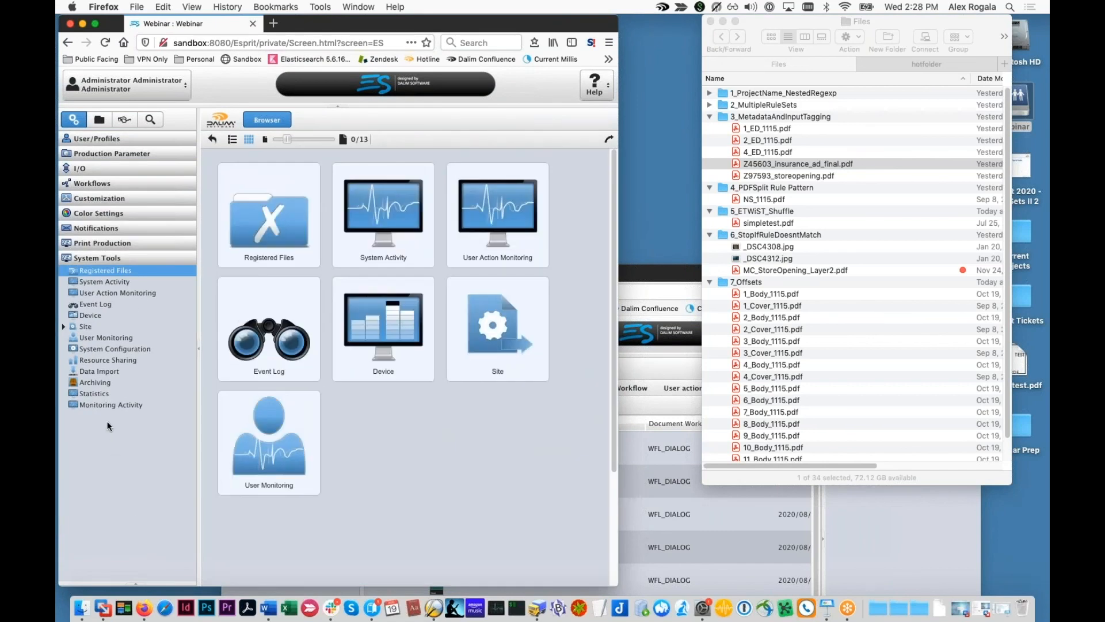
click(97, 393)
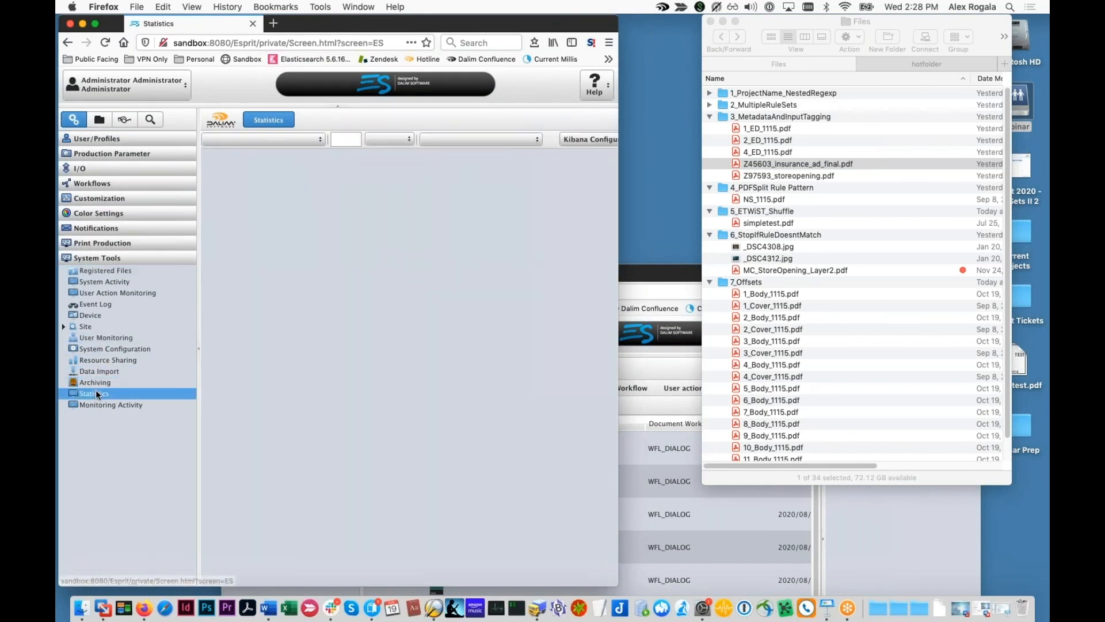
click(97, 350)
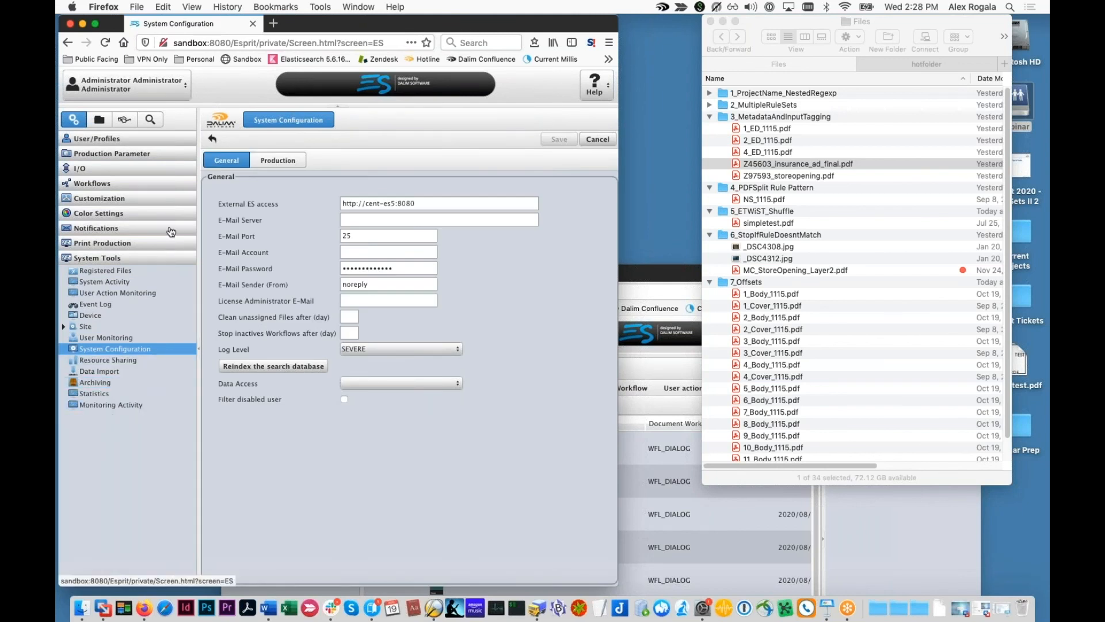
click(267, 163)
click(233, 168)
click(278, 160)
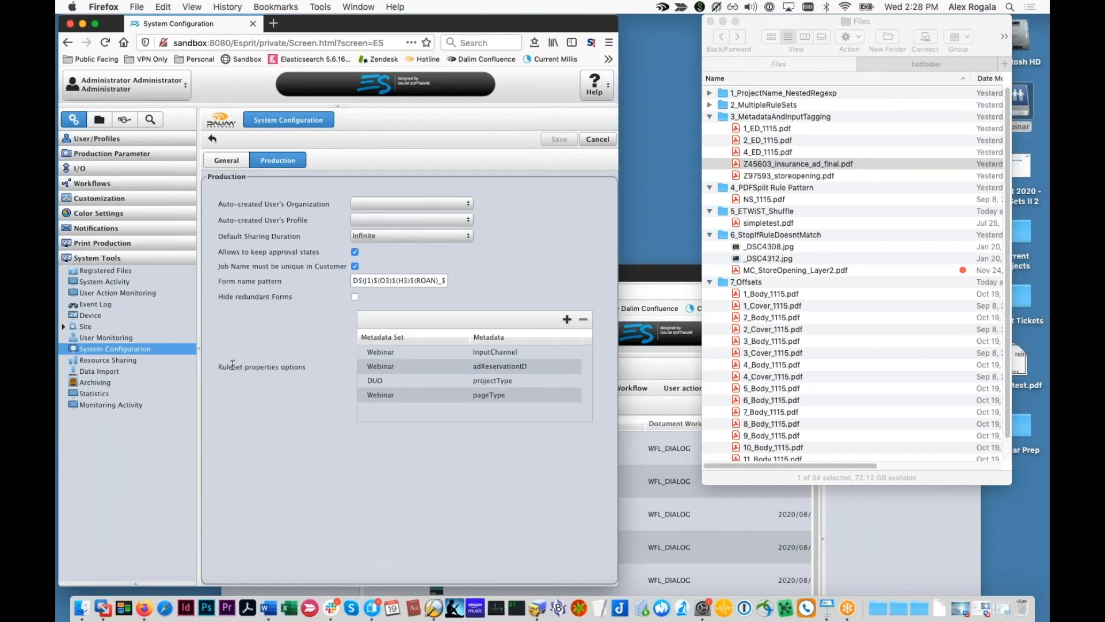
drag(220, 368, 306, 375)
click(306, 374)
Step: Review the Webinar InputChannel, adReservationID, pageType and DUO projectType entries, then return to Project View
click(377, 357)
click(371, 364)
click(357, 356)
super+click(357, 356)
click(414, 356)
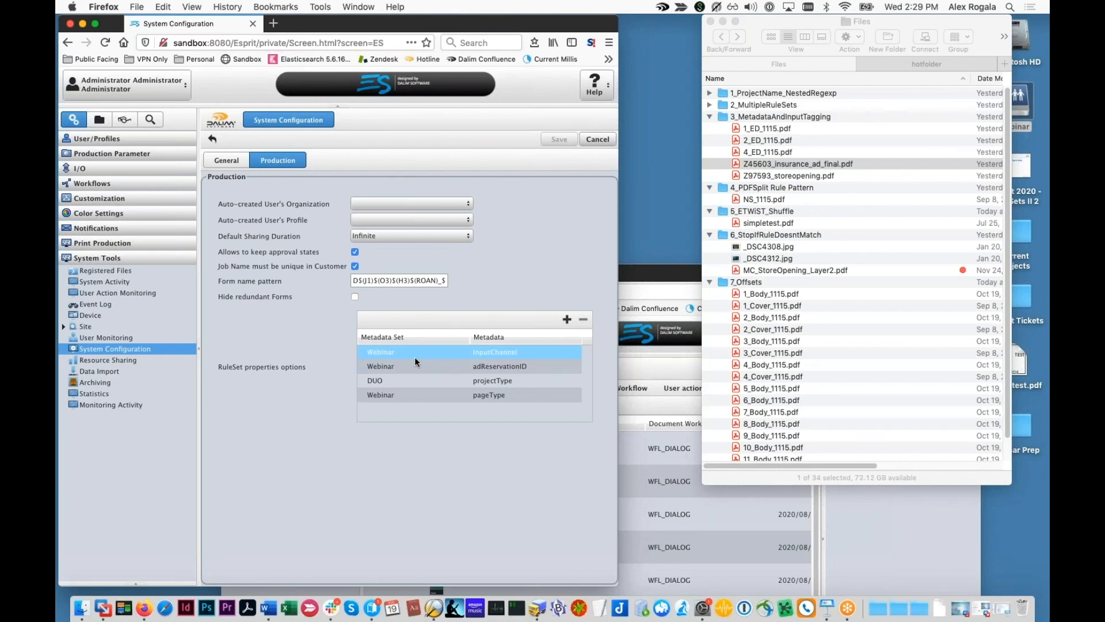
click(498, 380)
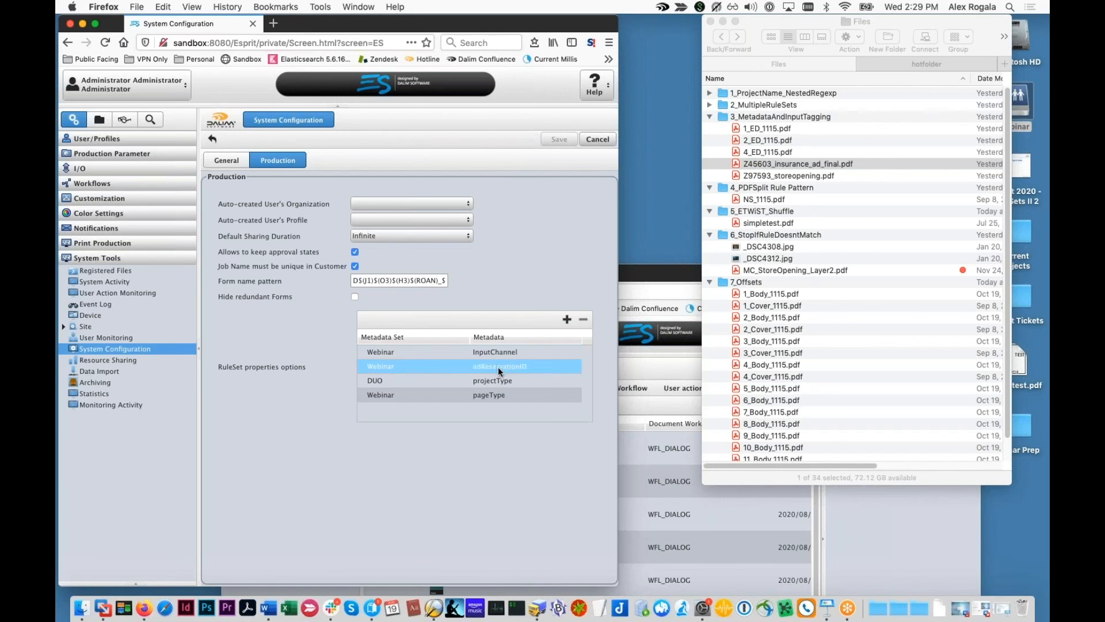
drag(386, 390, 389, 354)
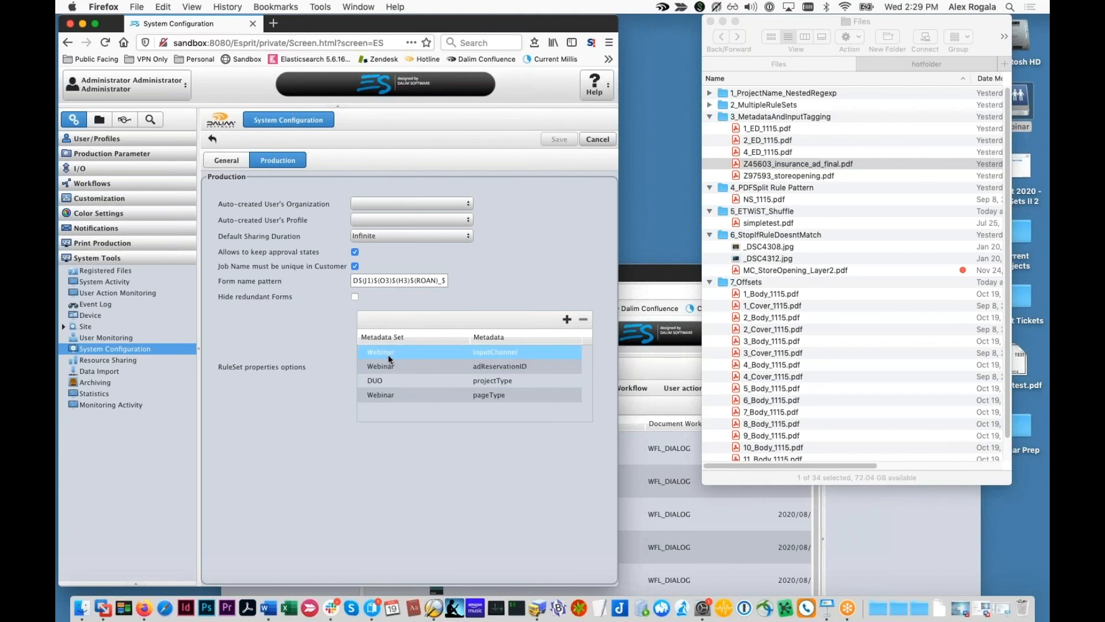
click(349, 353)
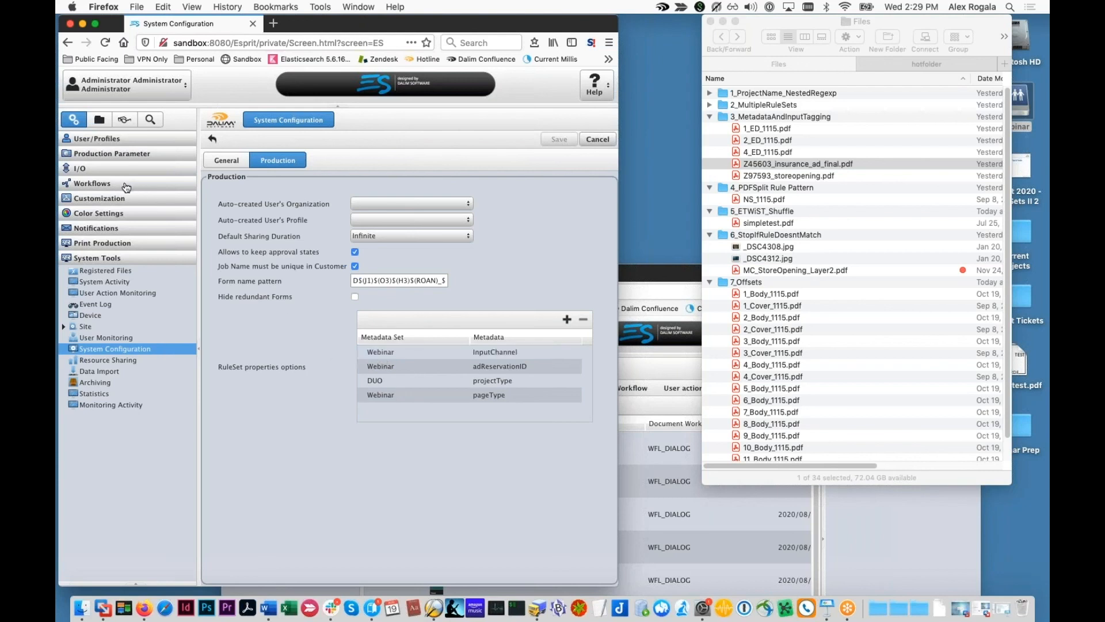
click(634, 458)
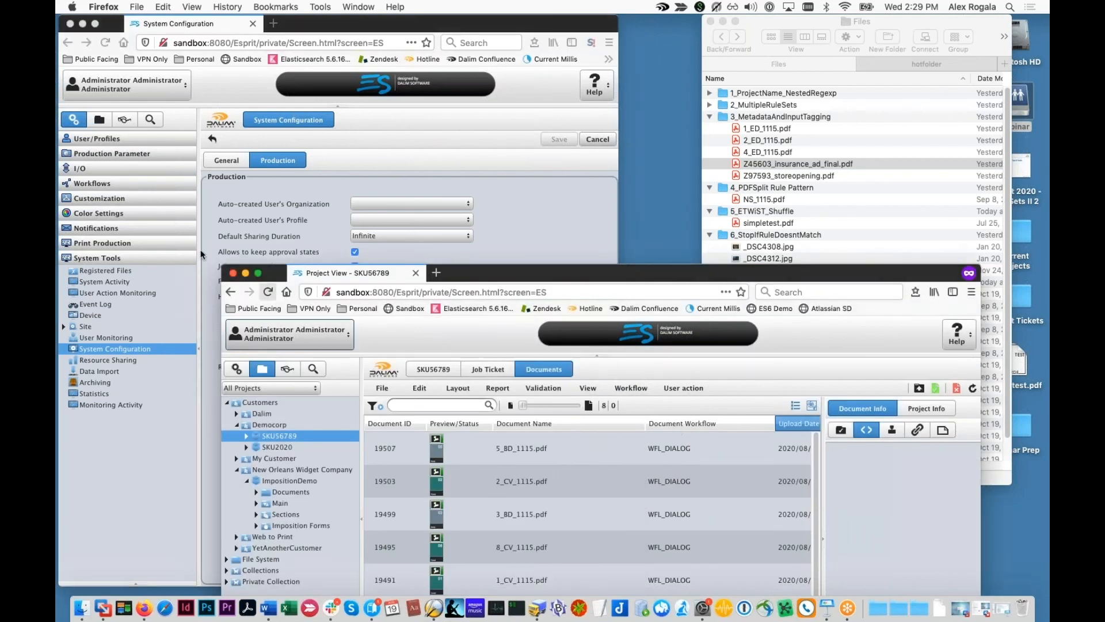
Step: Open the SKU2020 job and show its finished uploads
drag(668, 272, 652, 195)
click(296, 373)
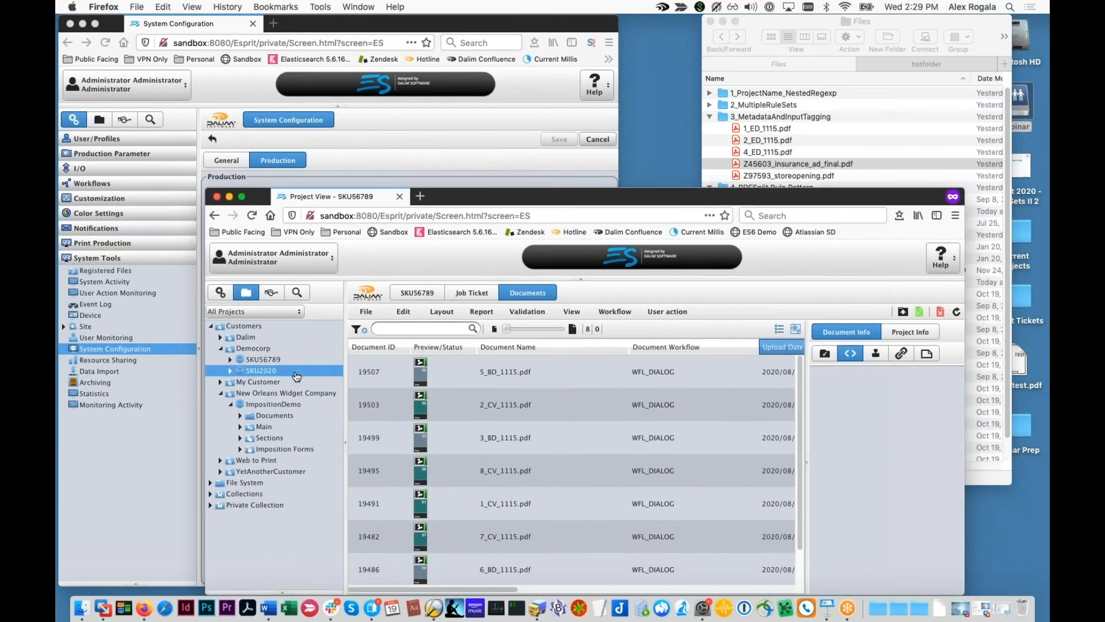
click(902, 311)
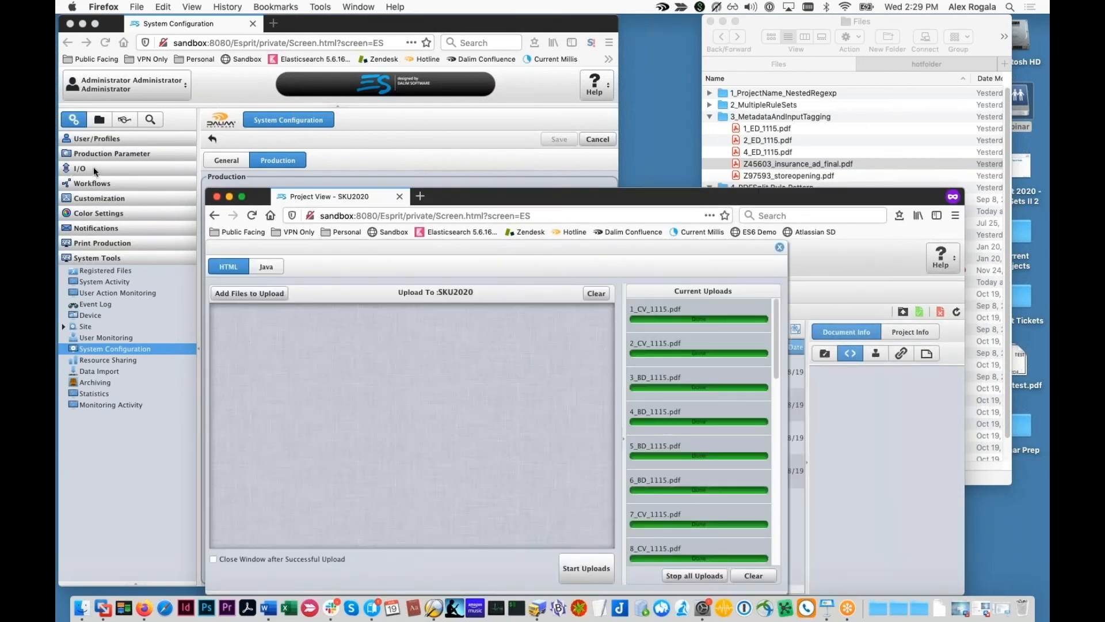
Step: Review the Webinar_DemoCorp_UI input channel and the Webinar_DemoCorp rules, then select the first SKU2020 document
click(95, 171)
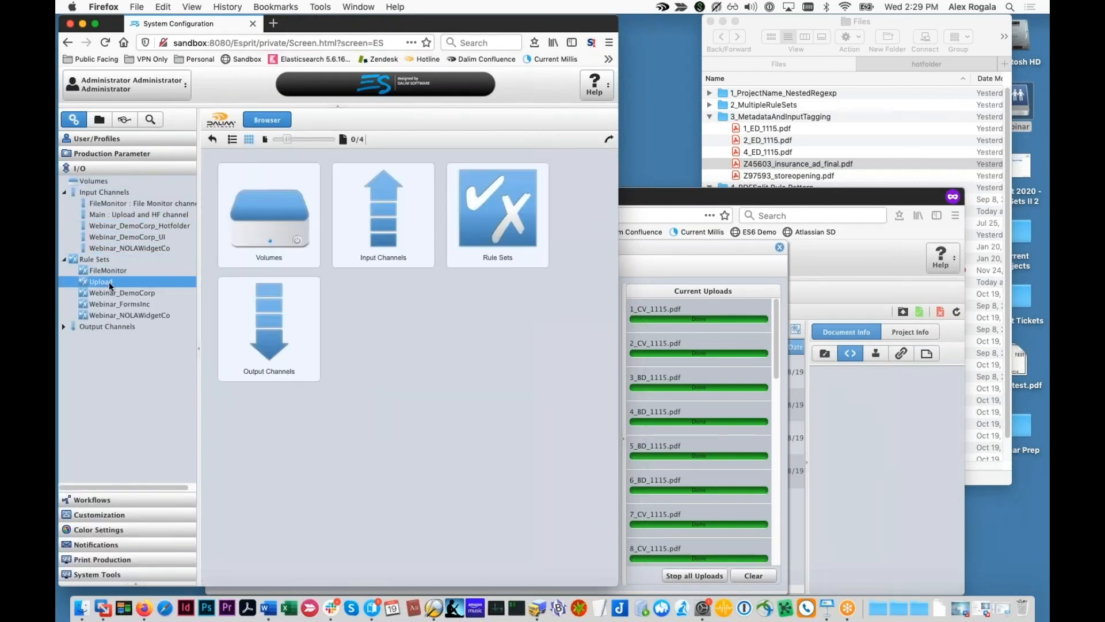
click(154, 237)
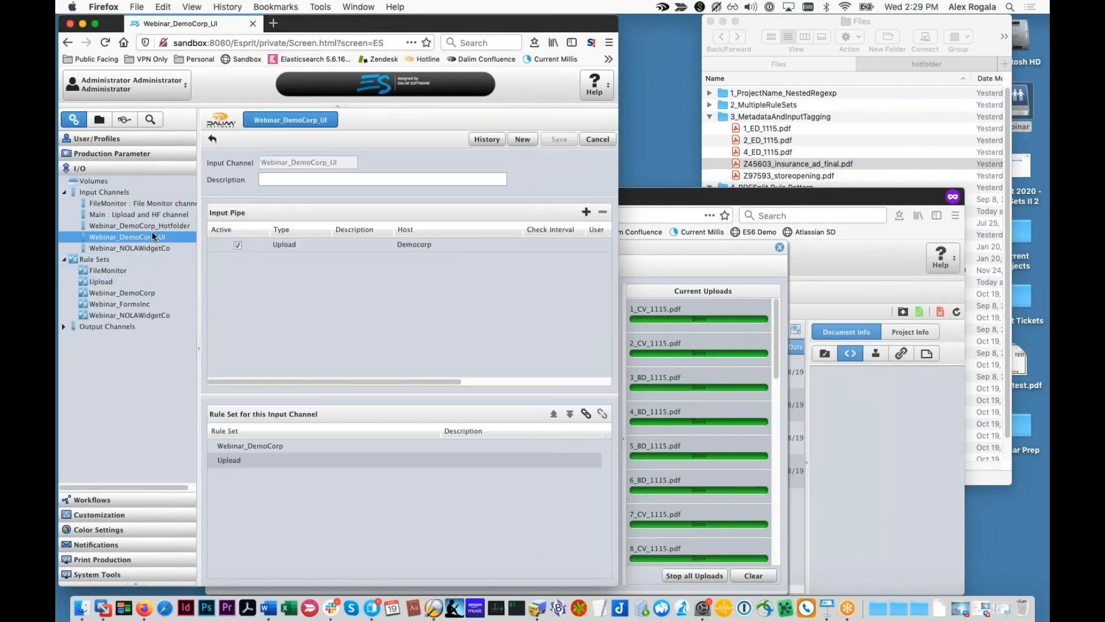
click(122, 292)
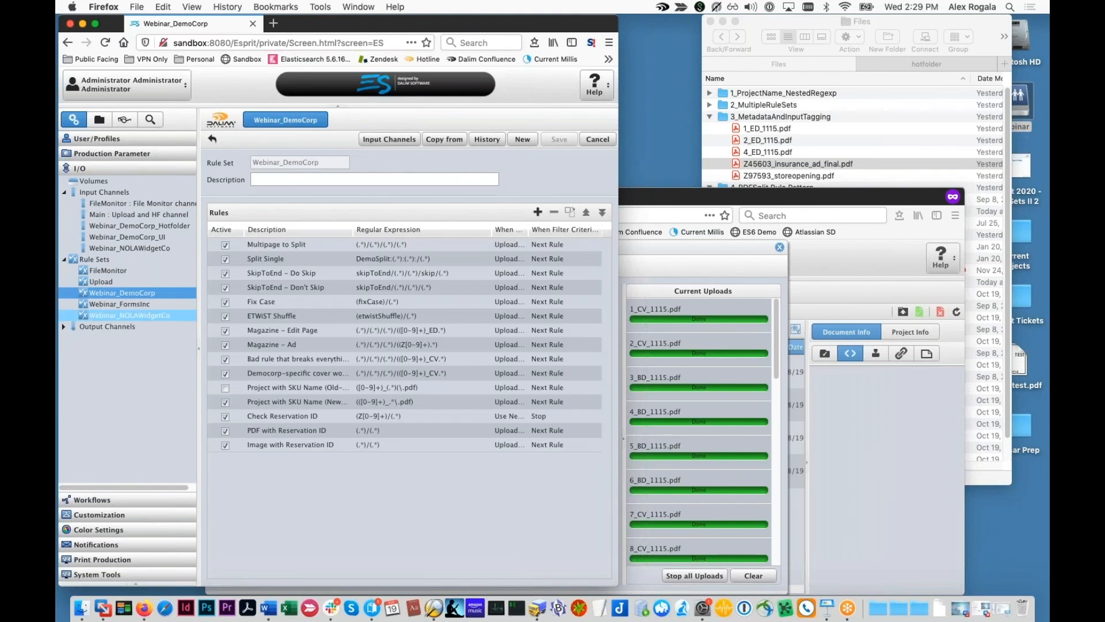
click(330, 359)
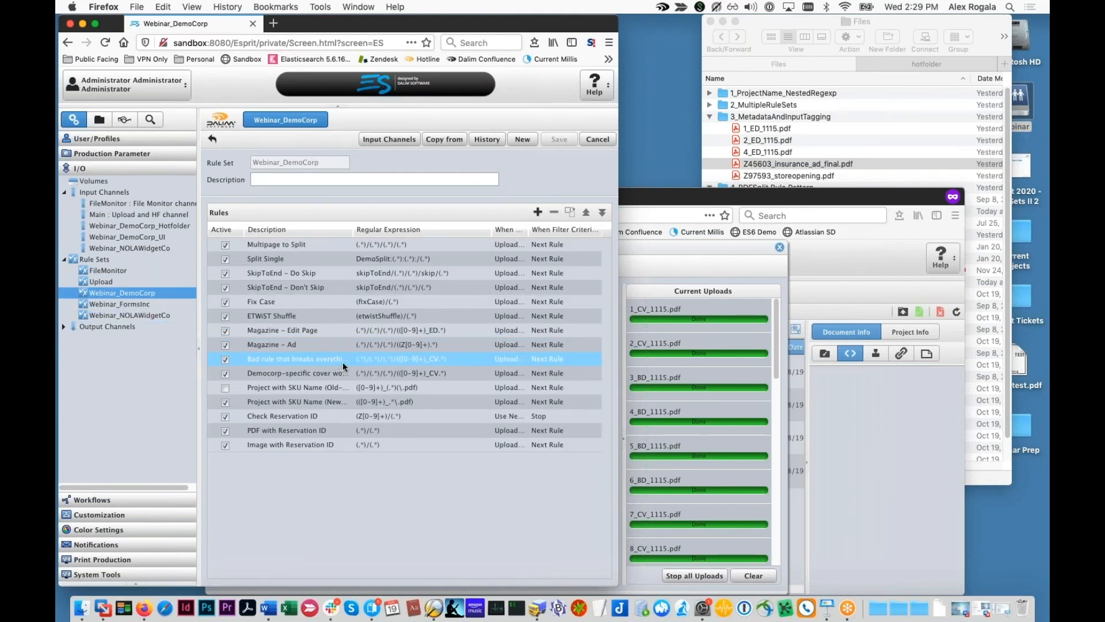
super+click(347, 358)
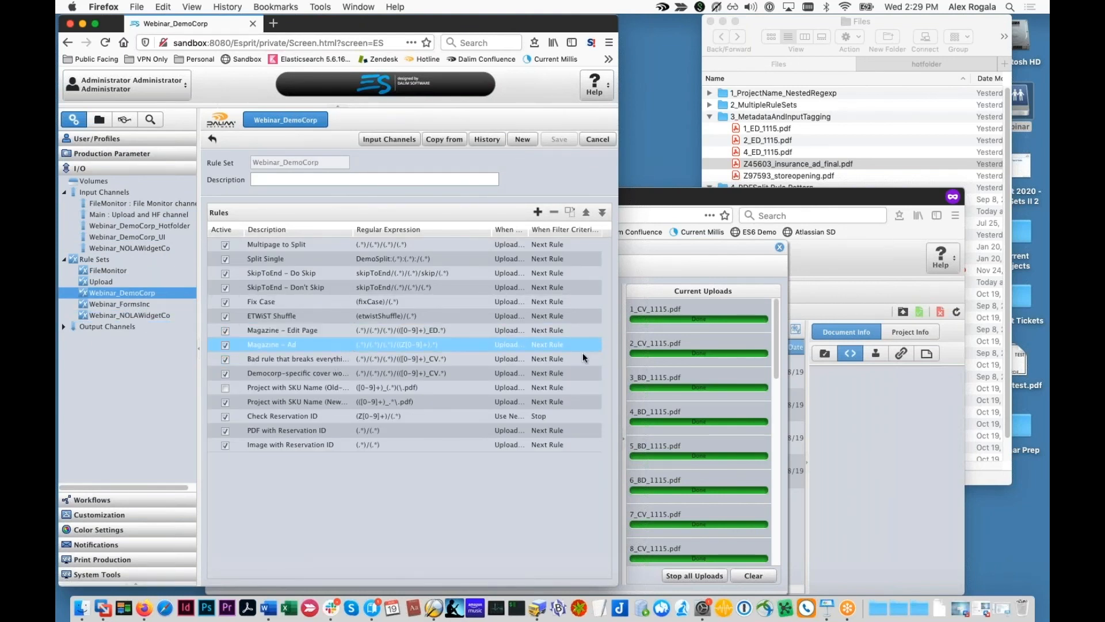
click(780, 247)
click(545, 403)
Step: Delete all four BD_1115 documents from SKU2020
key(super+a)
right_click(545, 397)
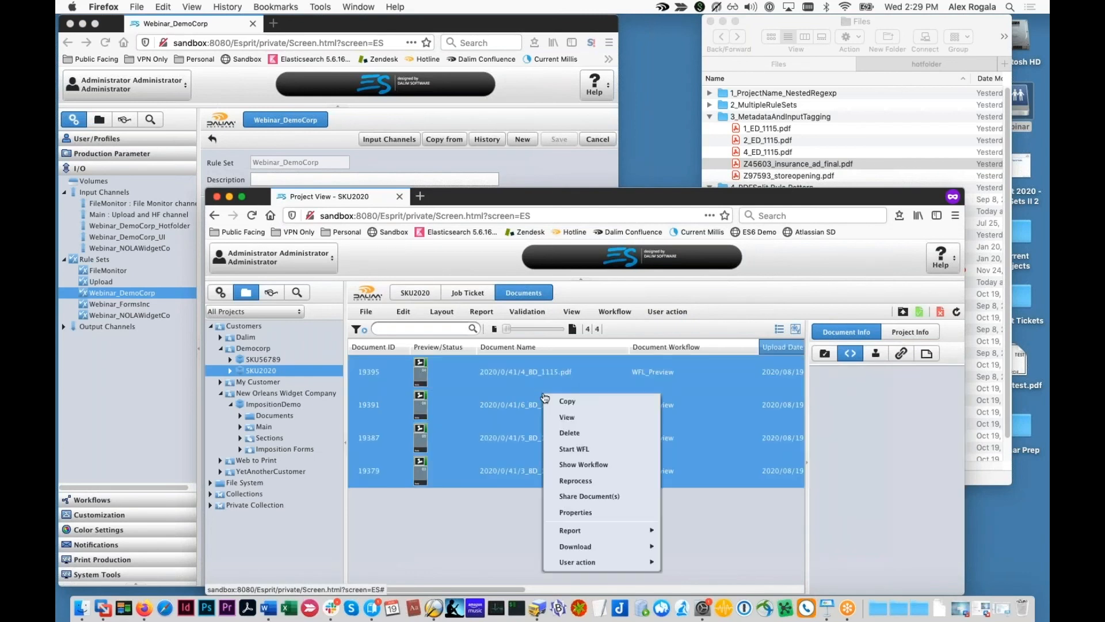
click(569, 433)
click(572, 443)
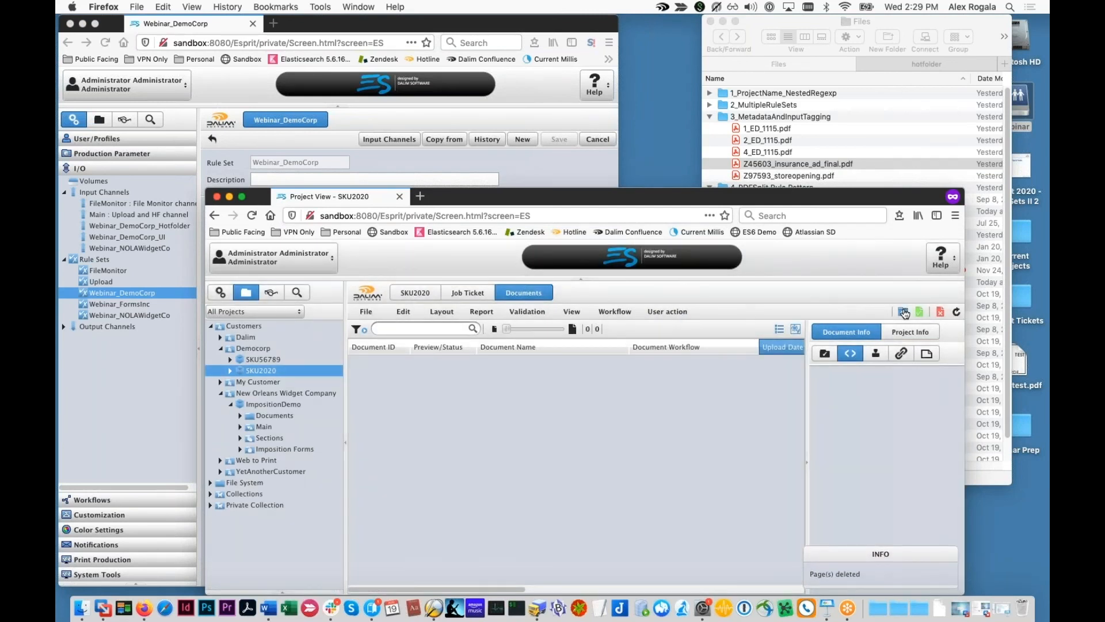
Step: Upload the five PDFs from 1_ED_1115.pdf through Z97593_storeopening.pdf into SKU2020
click(904, 313)
click(781, 139)
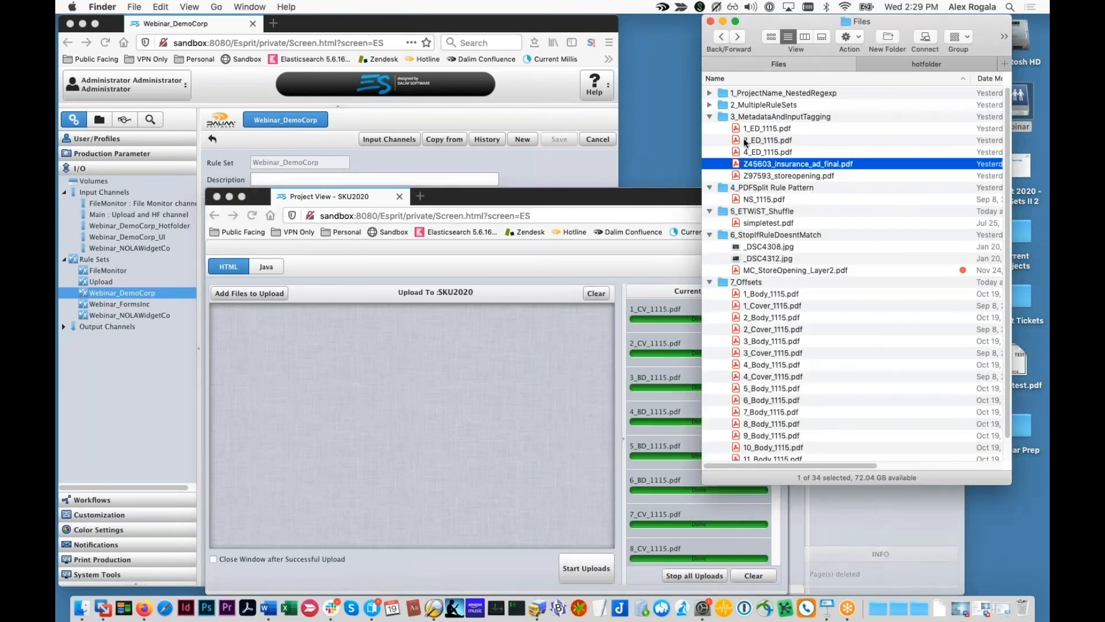
click(751, 129)
shift+click(769, 175)
drag(769, 175, 530, 383)
click(586, 568)
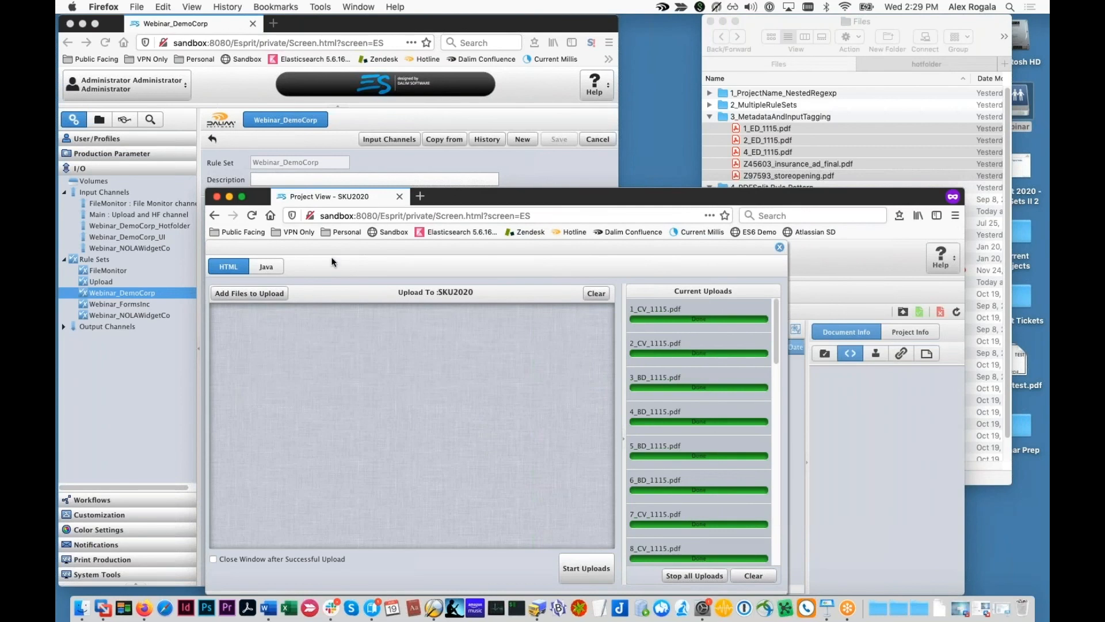
Step: Open the Magazine – Edit Page rule in the Webinar_DemoCorp rule set
click(348, 171)
click(339, 359)
drag(339, 366, 377, 333)
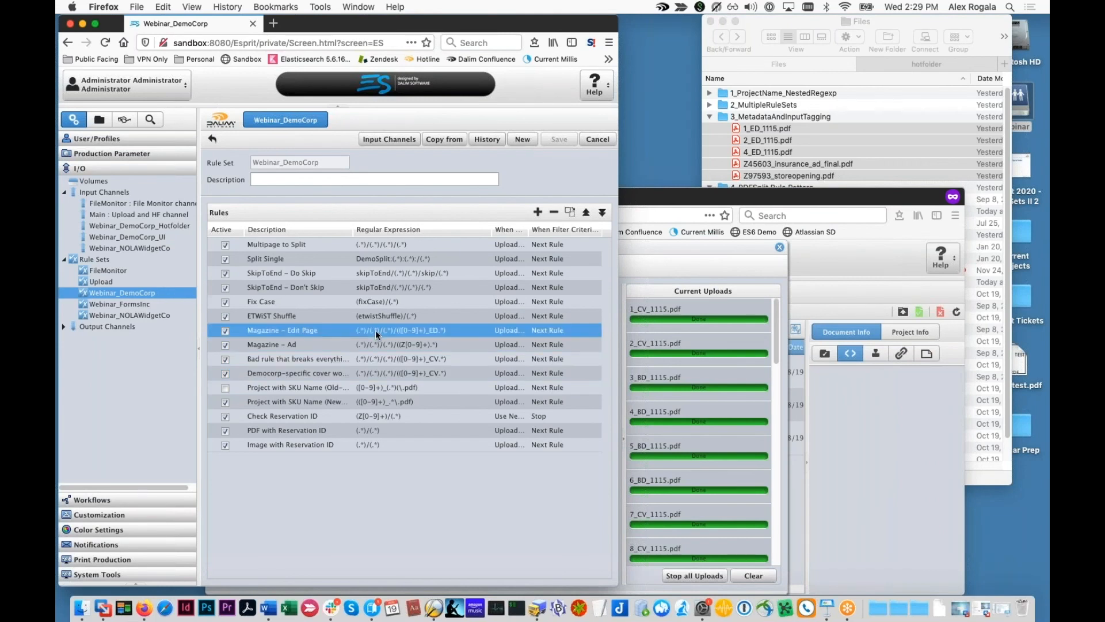
double_click(377, 334)
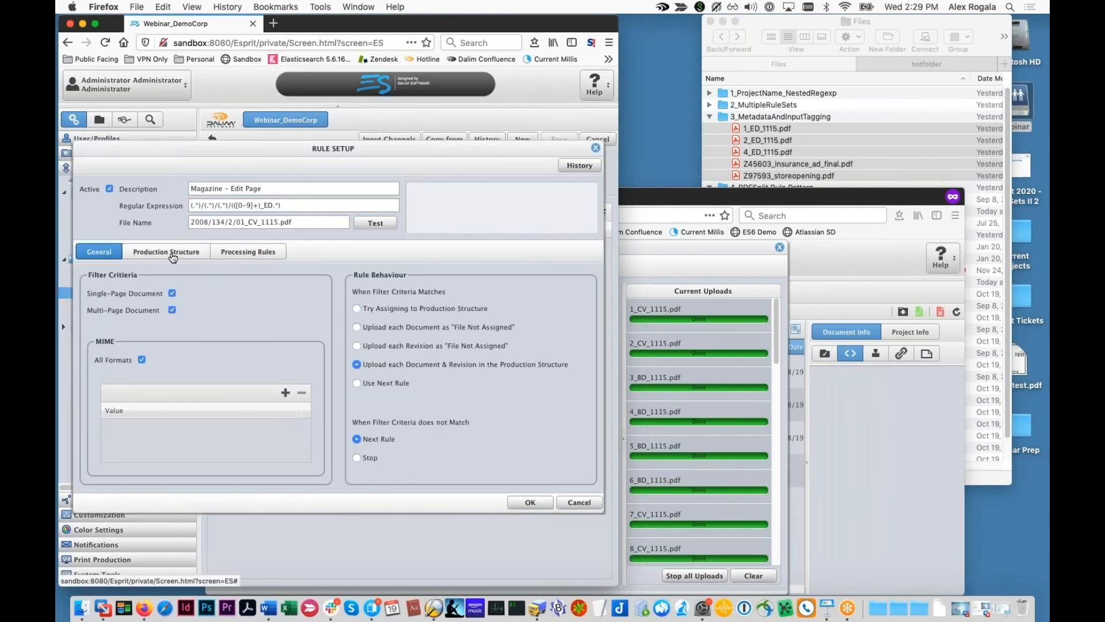
Step: Test the Production Structure regex with sample file name 2008/134/2/01_ED_1115.pdf
click(183, 255)
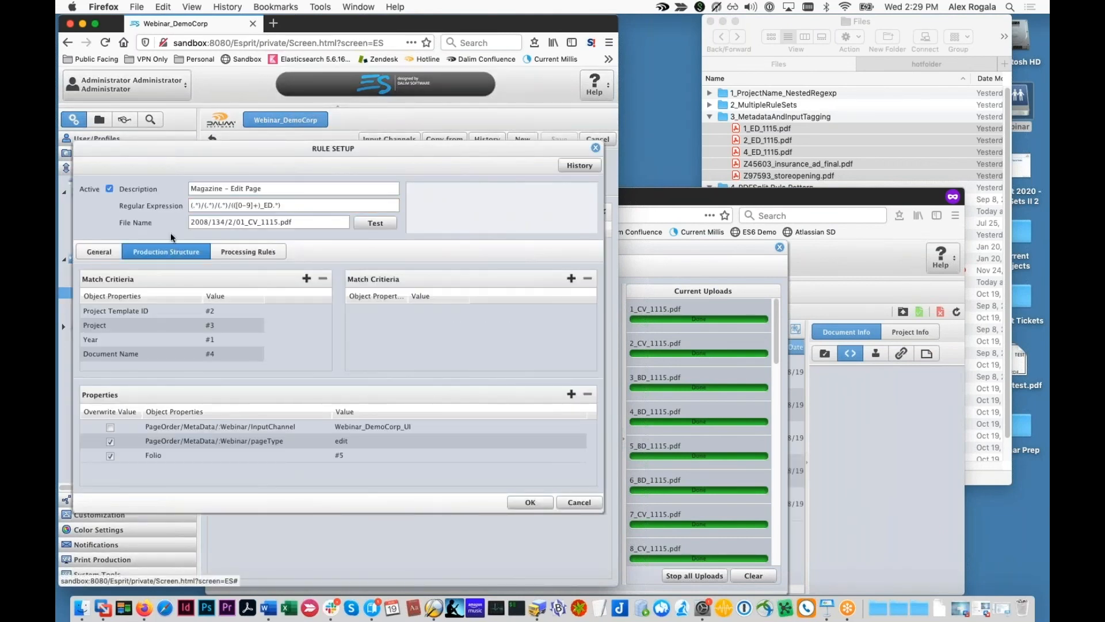
double_click(194, 204)
drag(227, 206, 163, 206)
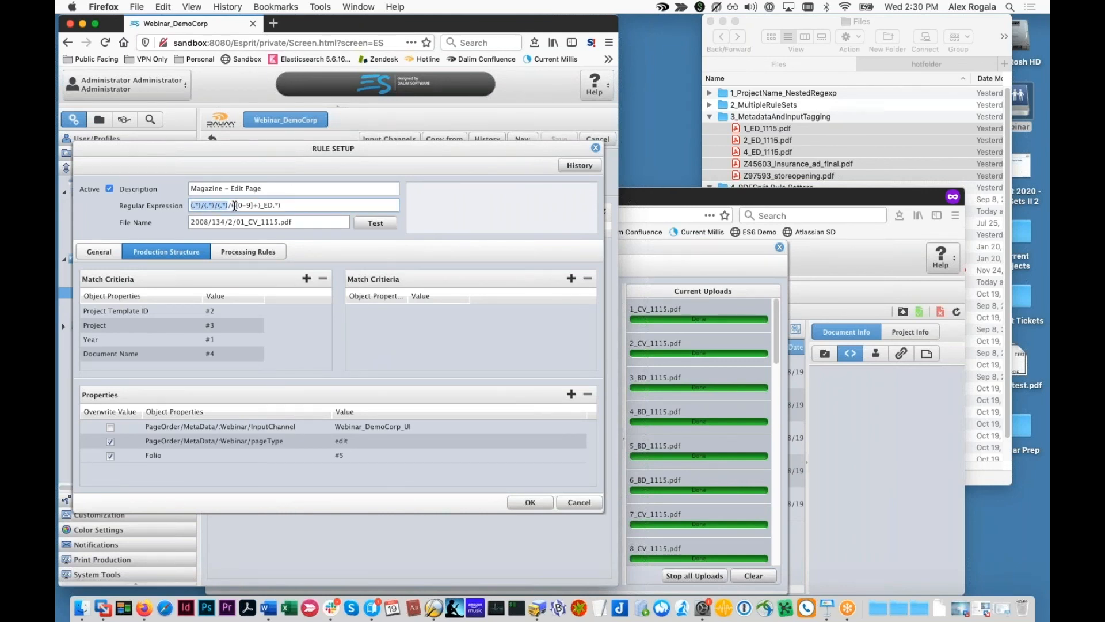
click(374, 222)
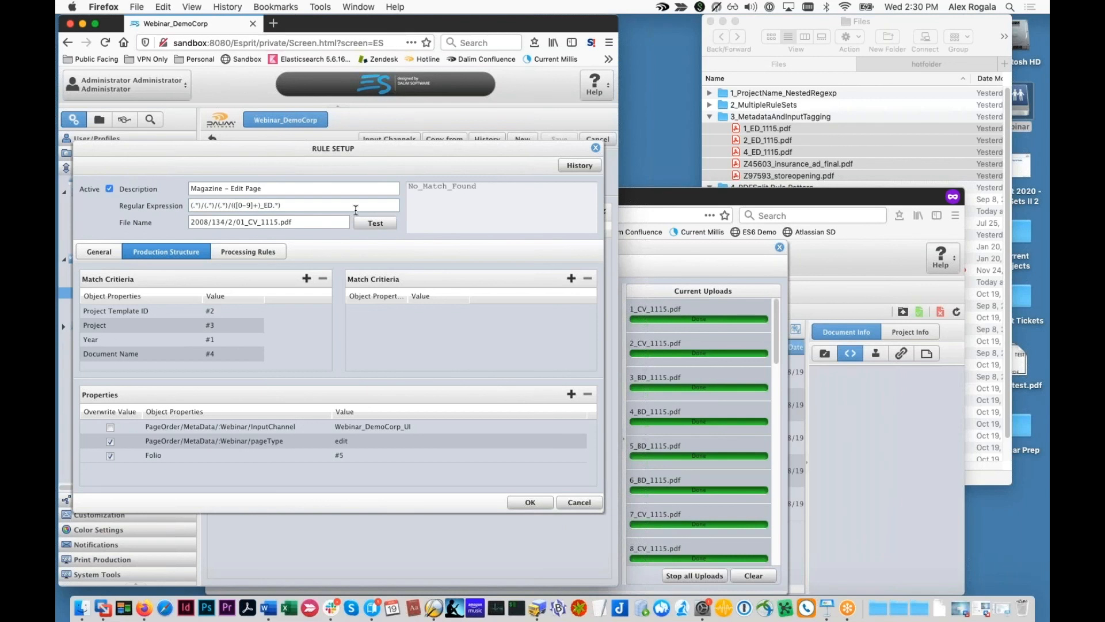
double_click(254, 223)
click(254, 223)
key(BackSpace)
key(Delete)
text(ED)
click(373, 223)
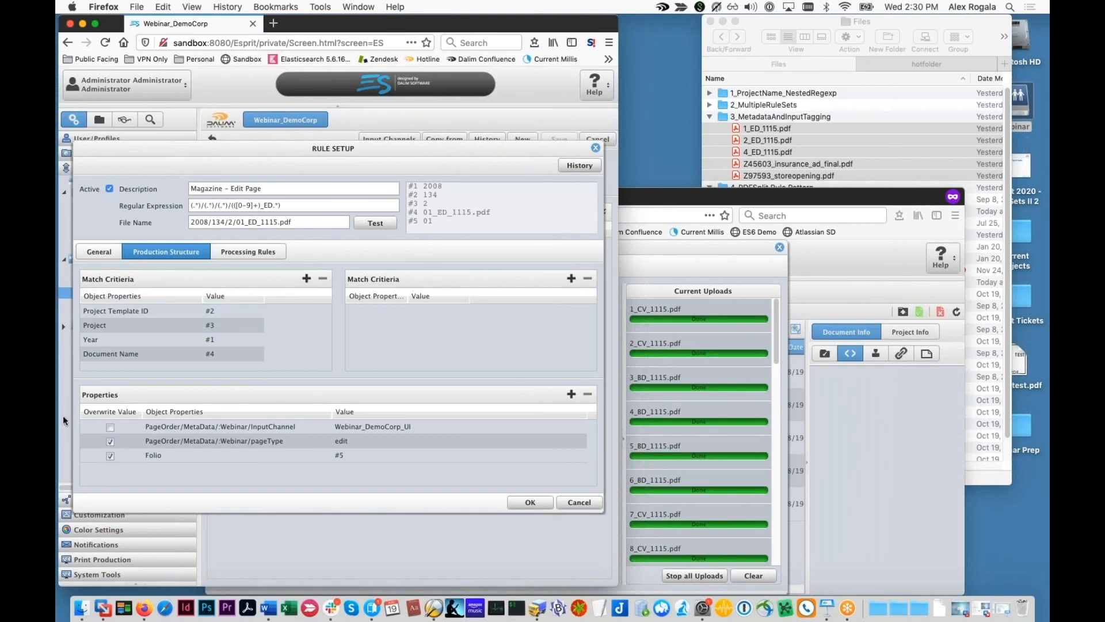
Step: Check the InputChannel property, leaving overwrite off, and the pageType property
click(108, 428)
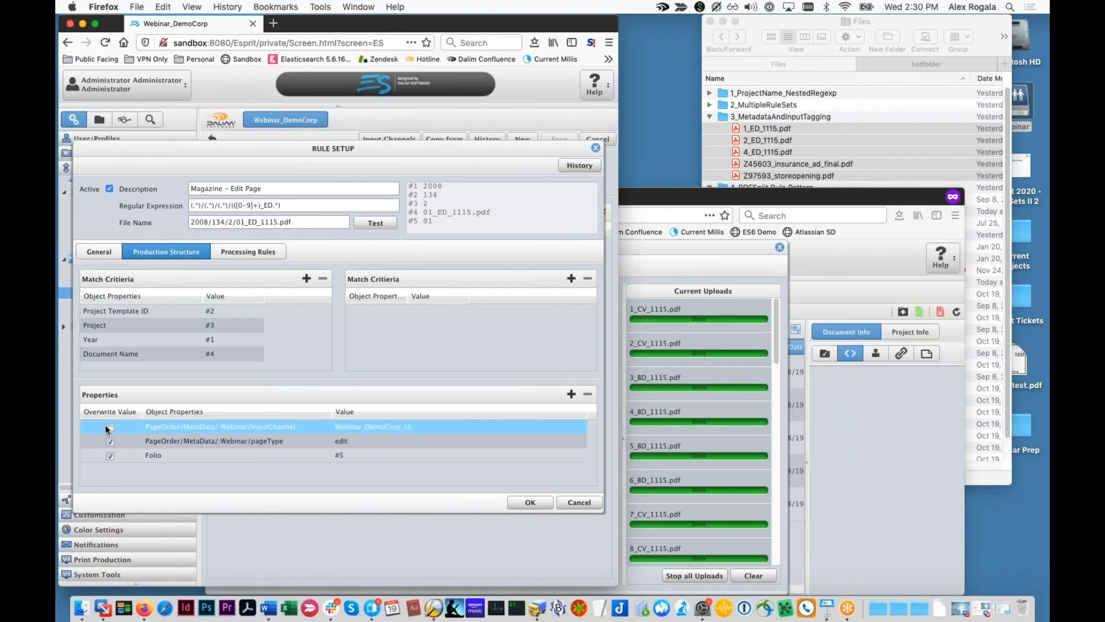
click(110, 427)
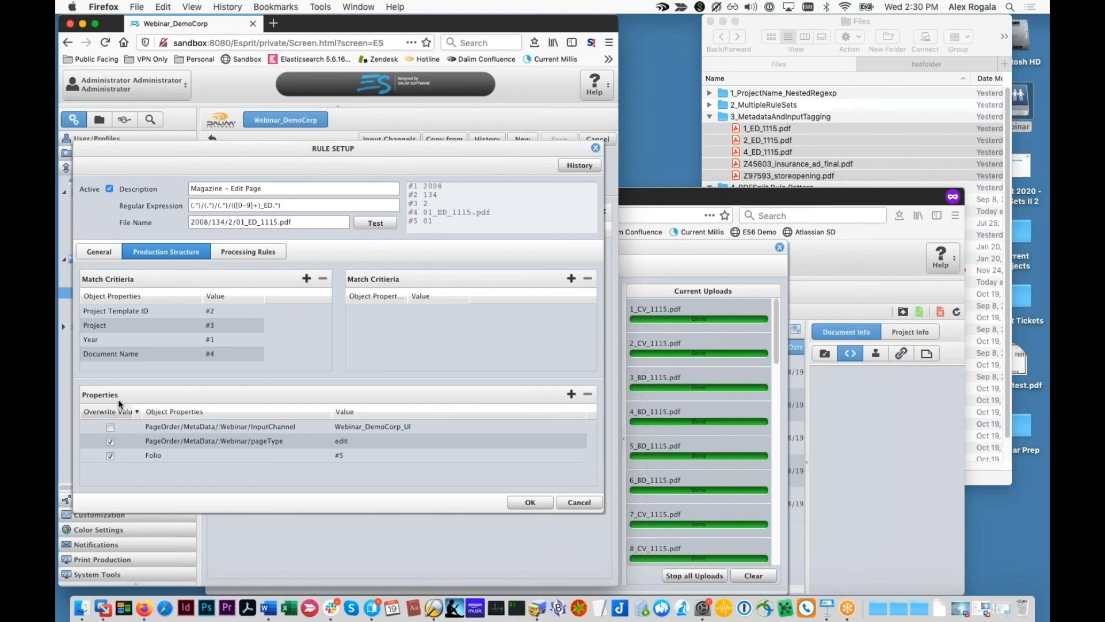
click(164, 427)
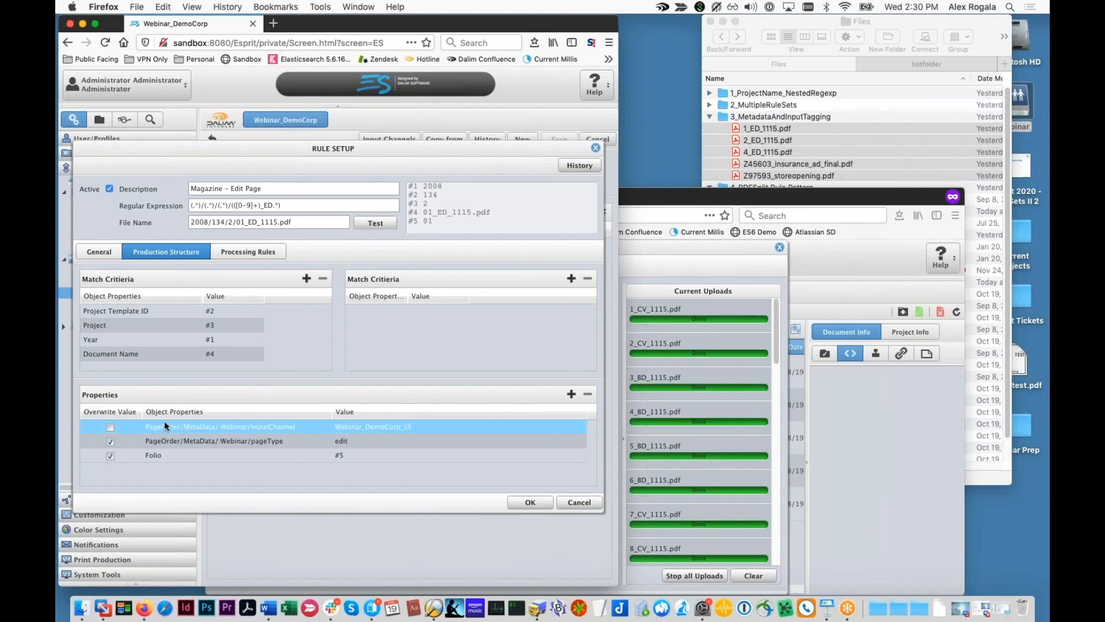
click(179, 440)
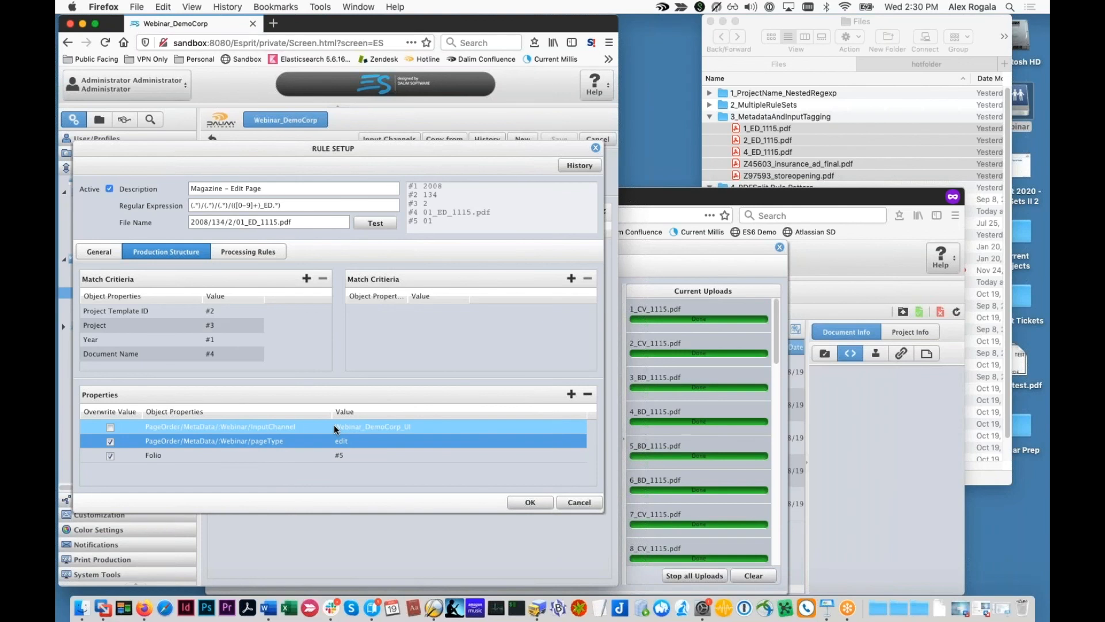
drag(271, 167, 265, 361)
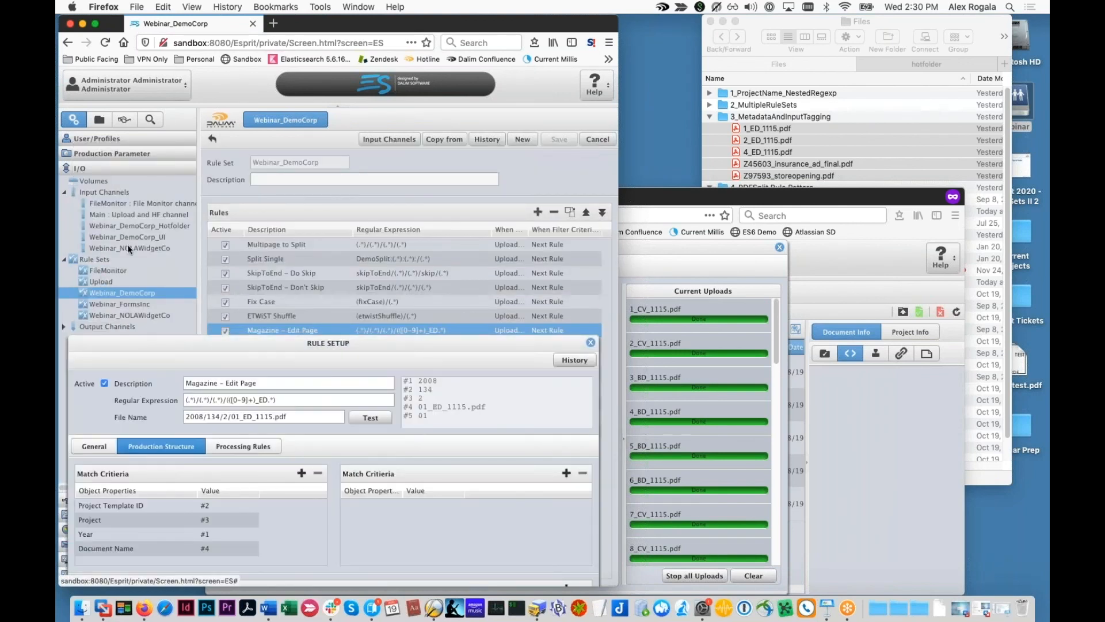
drag(195, 343, 212, 193)
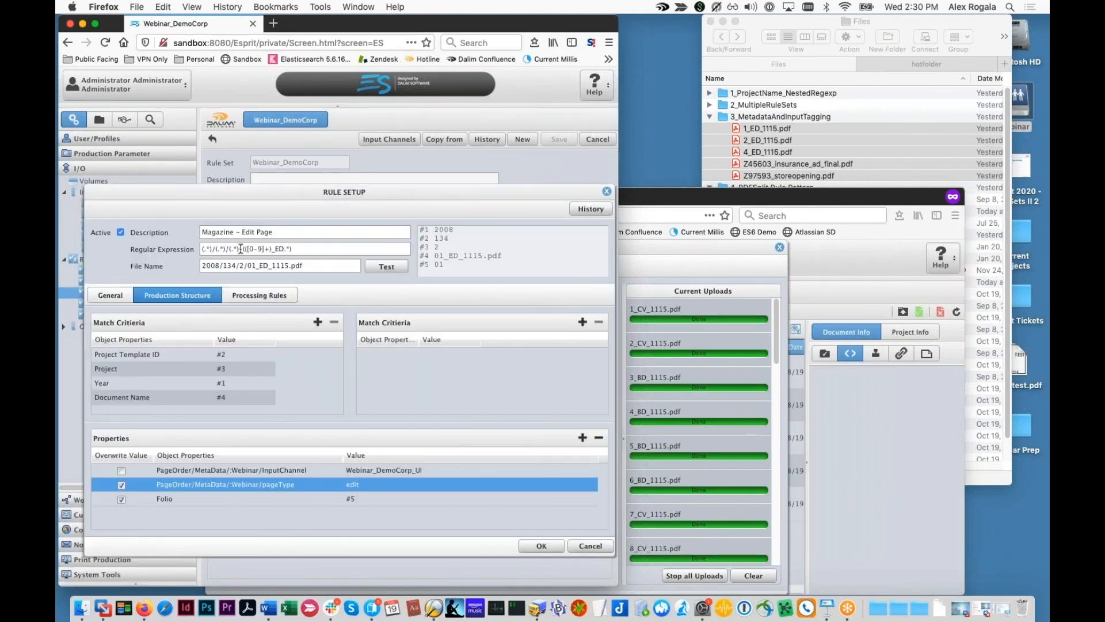
drag(240, 249, 177, 244)
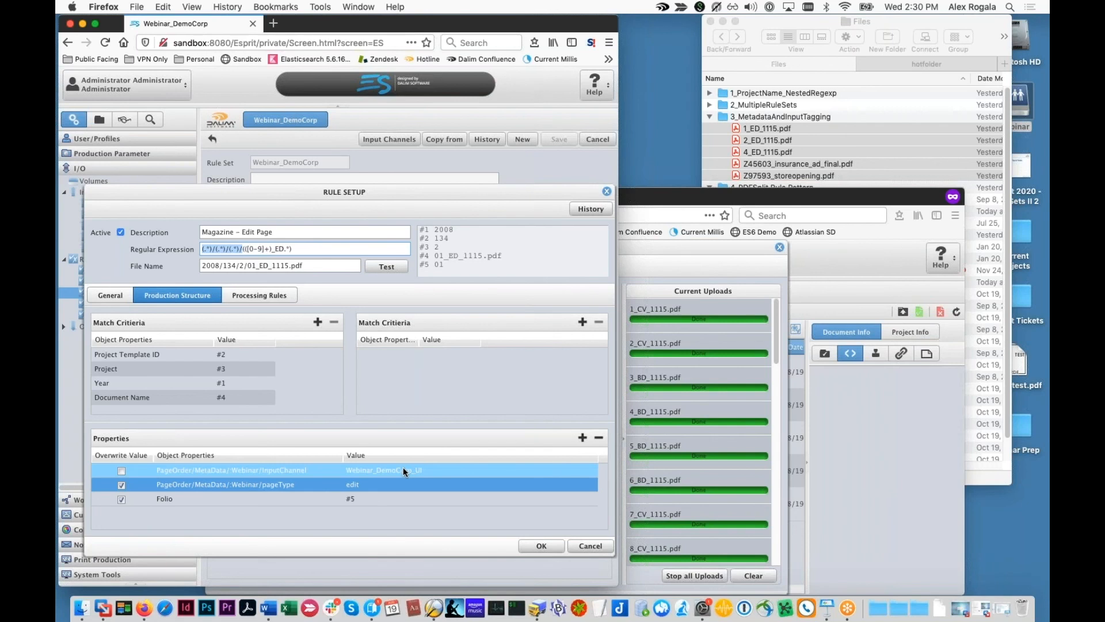
Step: Cancel Edit Page, then test the Magazine – Ad rule and review its adReservationID, pageType and InputChannel properties
click(596, 545)
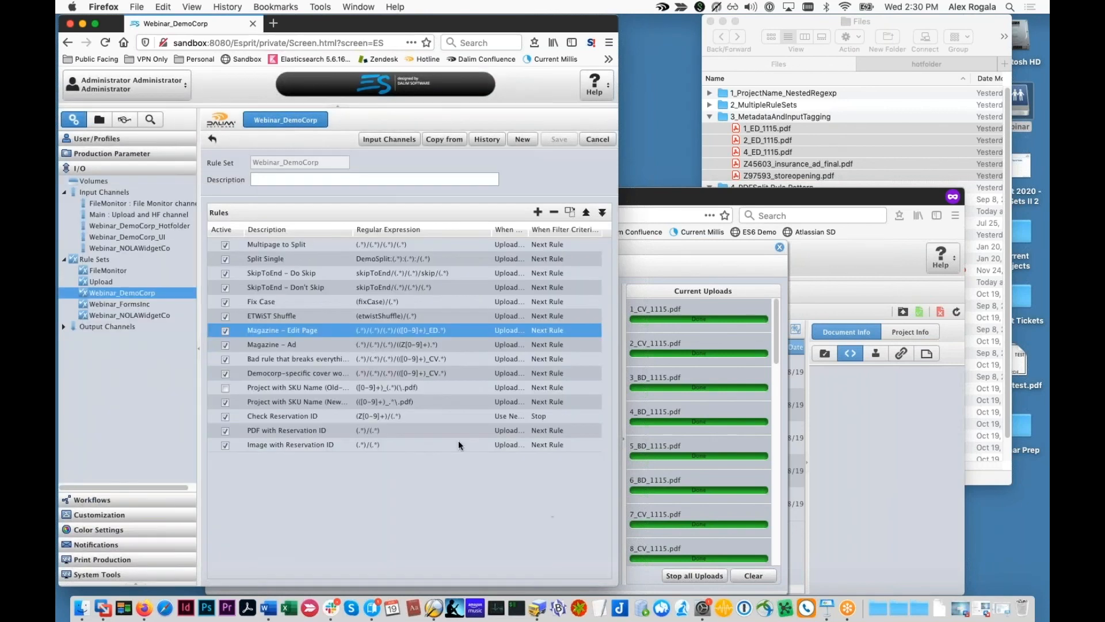
double_click(372, 340)
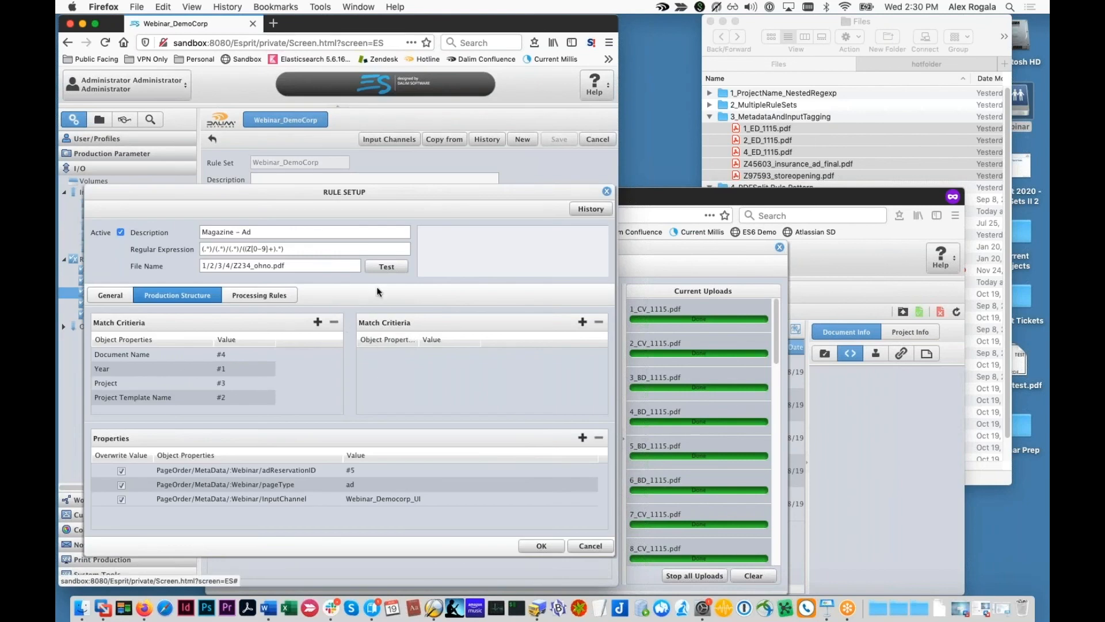
click(392, 268)
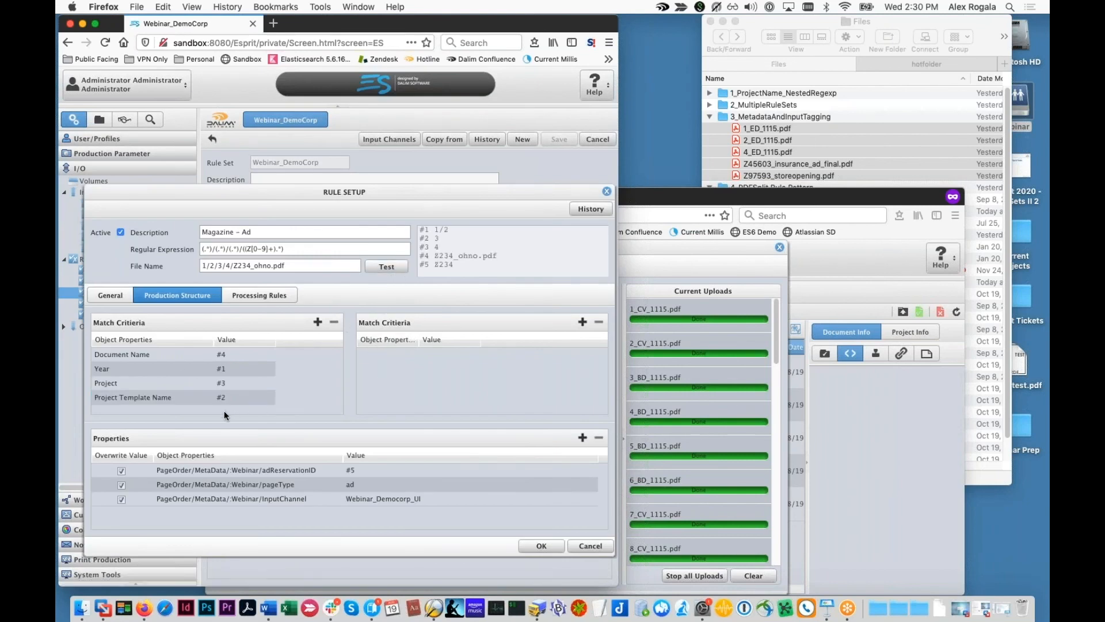
click(358, 470)
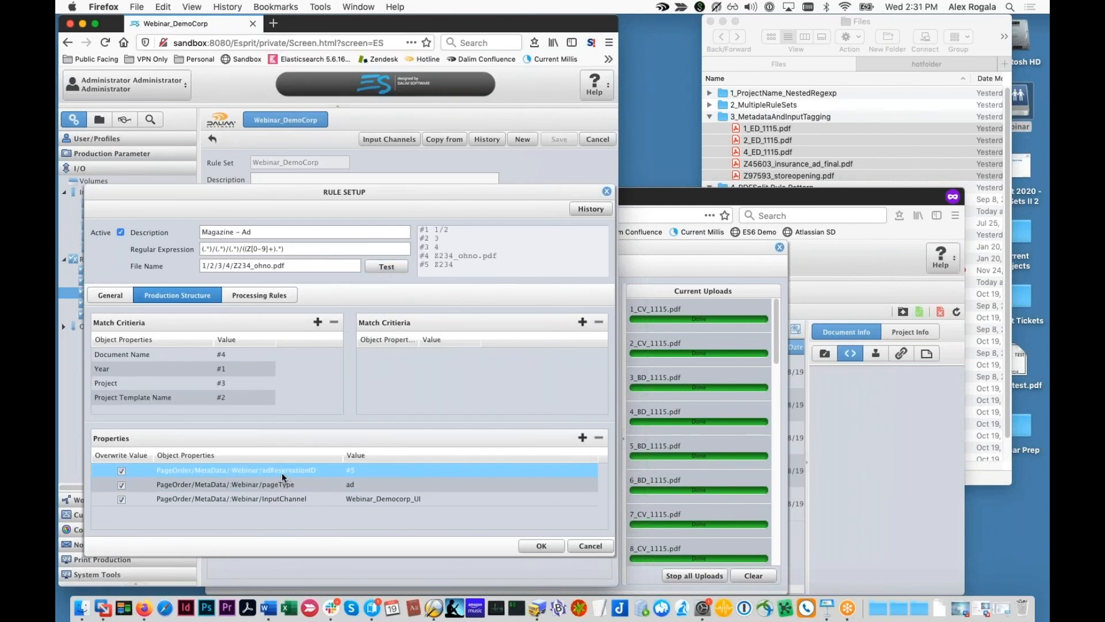
click(310, 486)
click(281, 499)
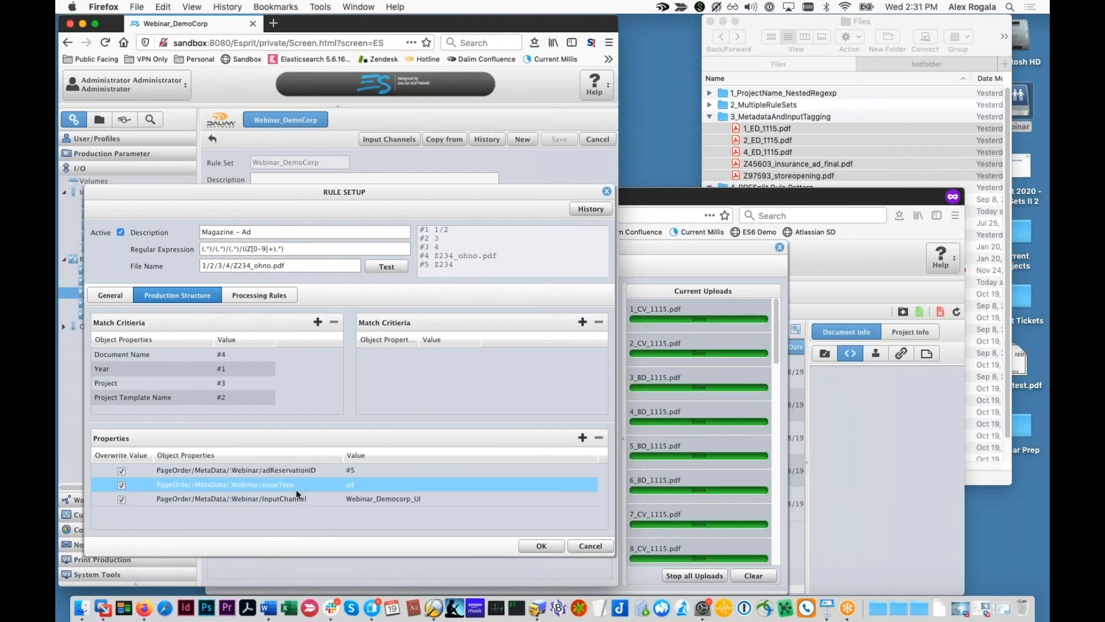
click(352, 505)
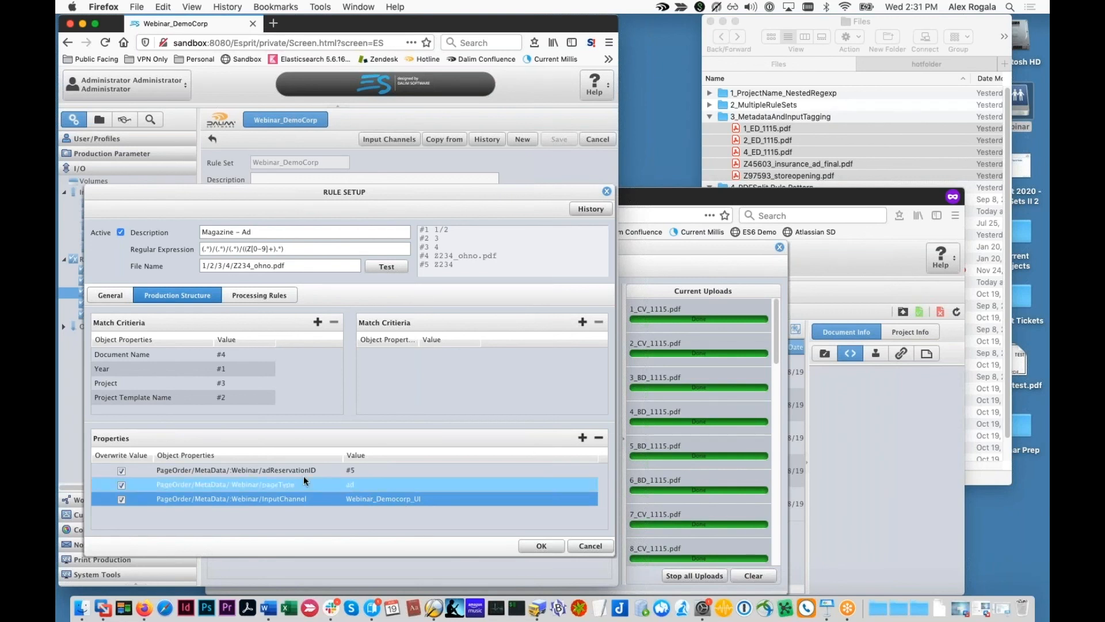
click(274, 472)
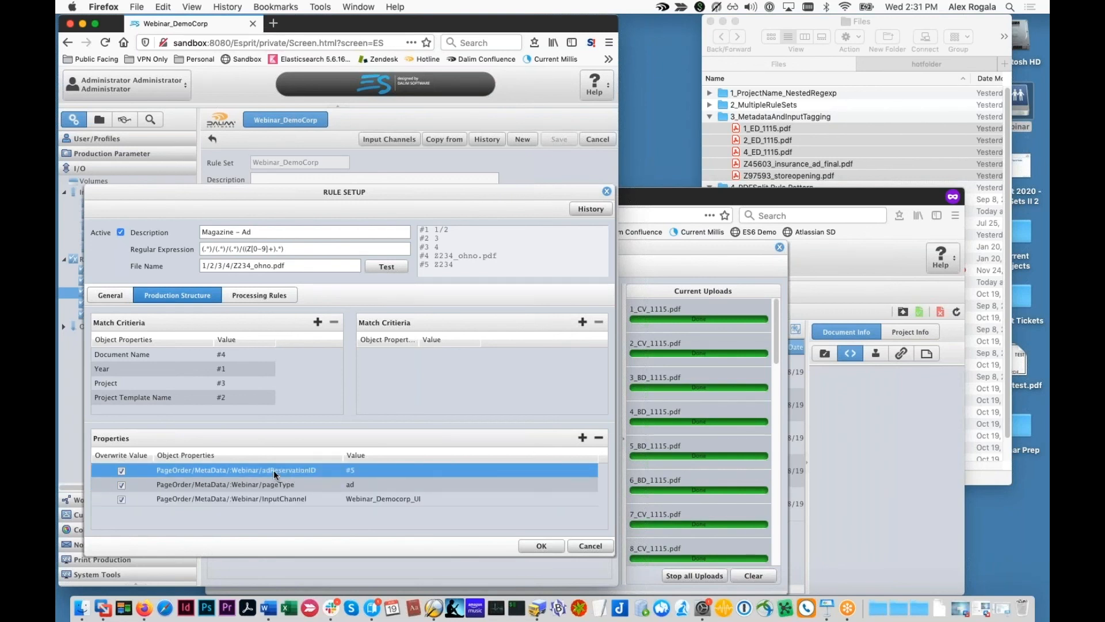
Step: View the adReservationID property's #5 value without changes, then bring the SKU2020 project view forward
double_click(274, 470)
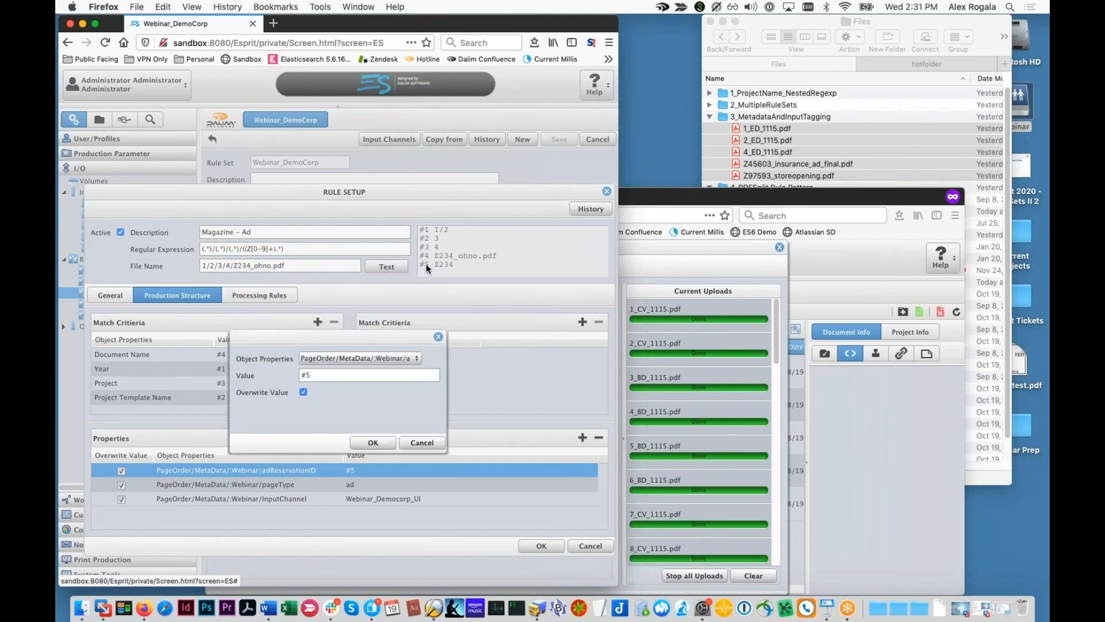
click(306, 374)
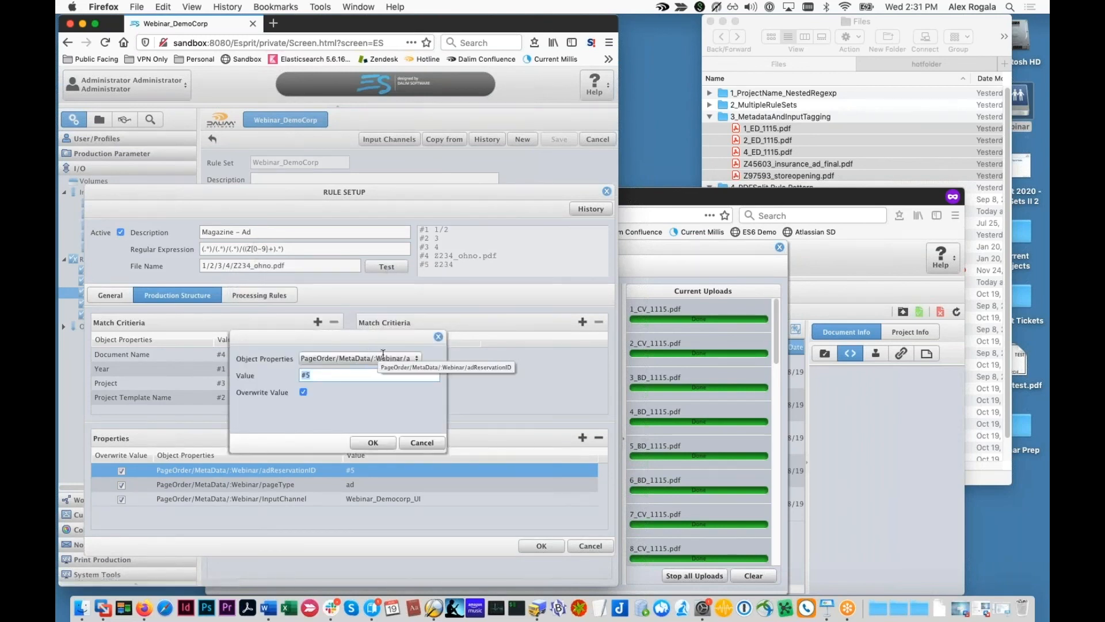
click(412, 441)
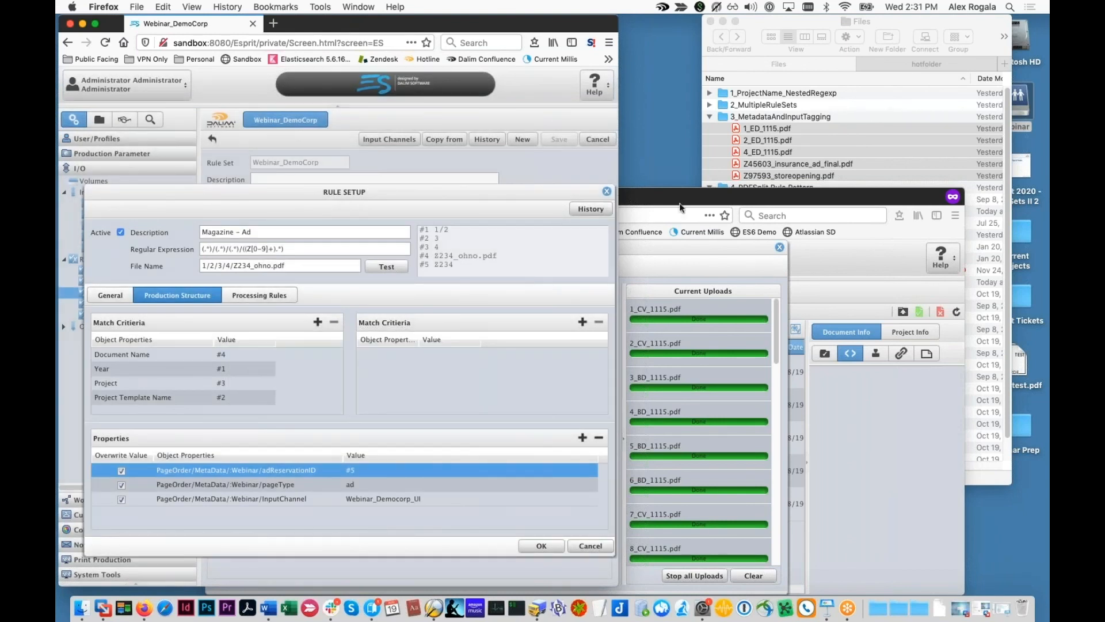
click(786, 251)
drag(762, 197, 668, 24)
Step: Show document 19551's Webinar metadata: adReservationID Z45603, InputChannel and Page Type
click(661, 201)
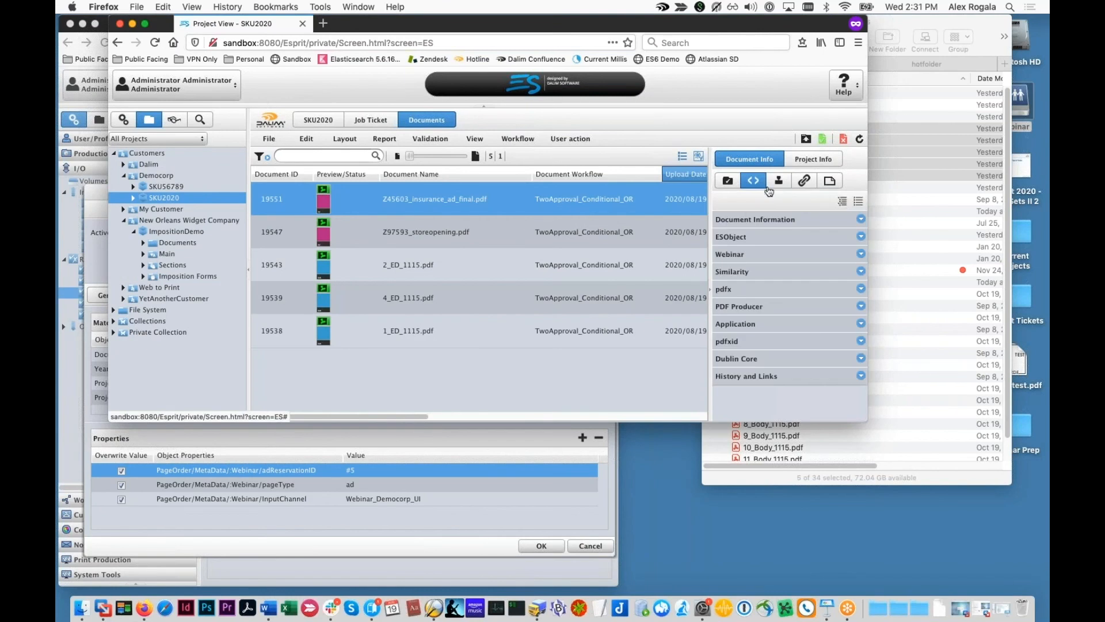
click(731, 254)
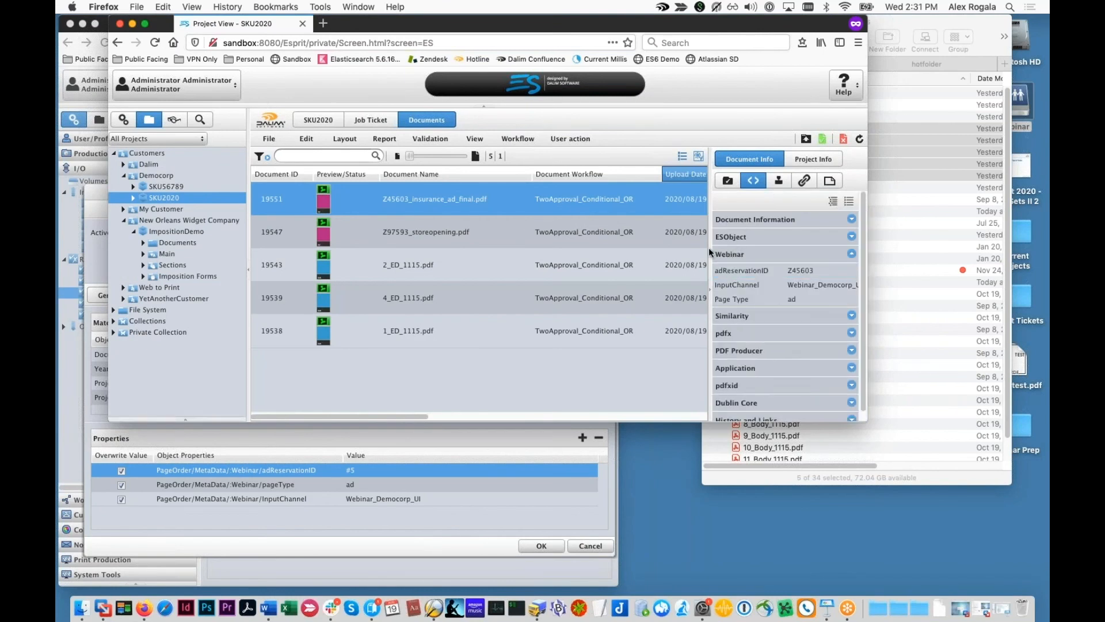
drag(709, 253, 673, 253)
click(723, 283)
click(745, 271)
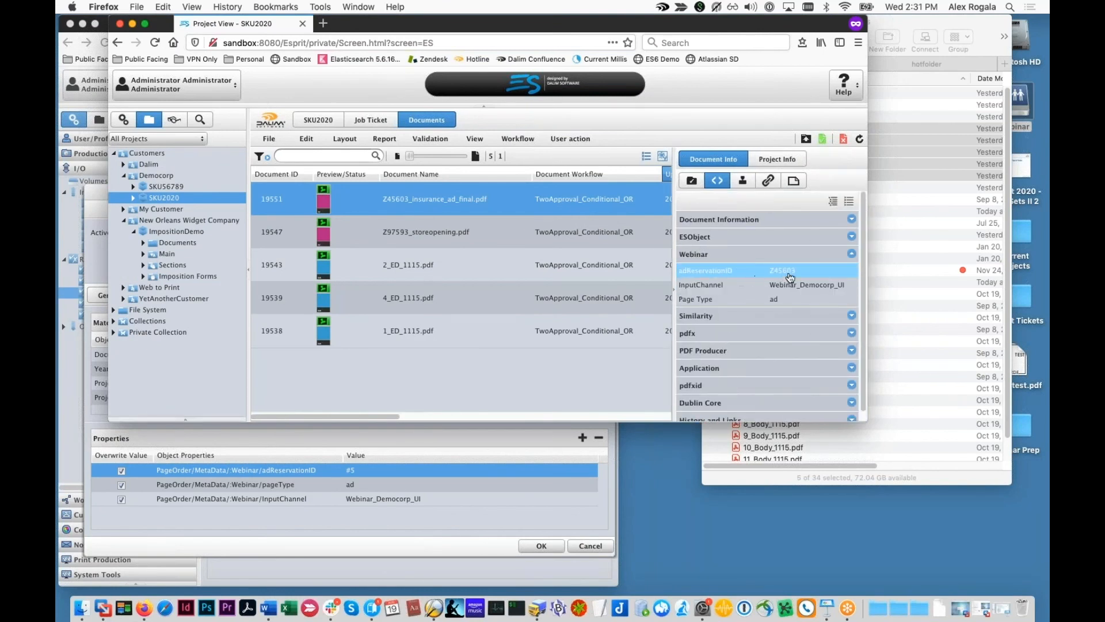
click(750, 283)
click(780, 300)
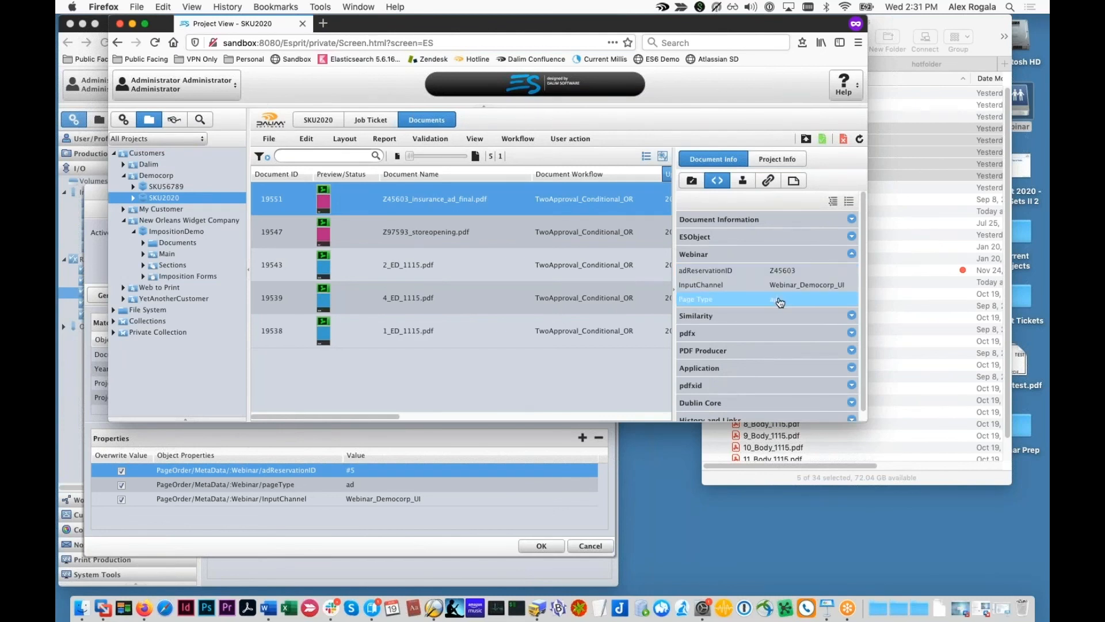
Step: Check the Webinar metadata of document 19547, 2_ED_1115.pdf and 4_ED_1115.pdf
click(582, 228)
click(769, 272)
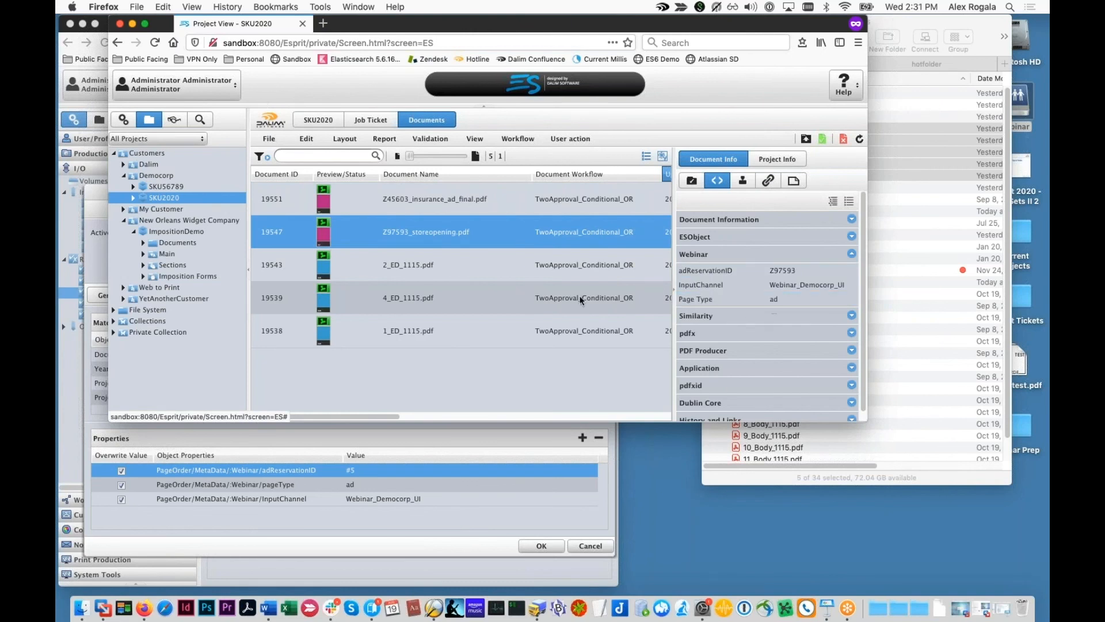
click(524, 274)
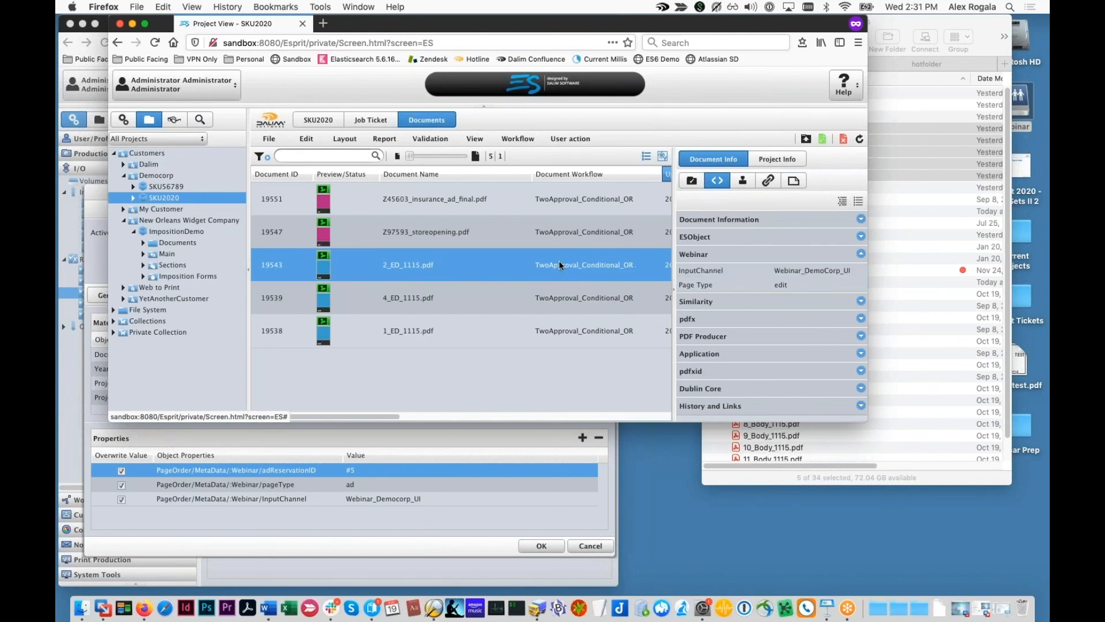
click(526, 288)
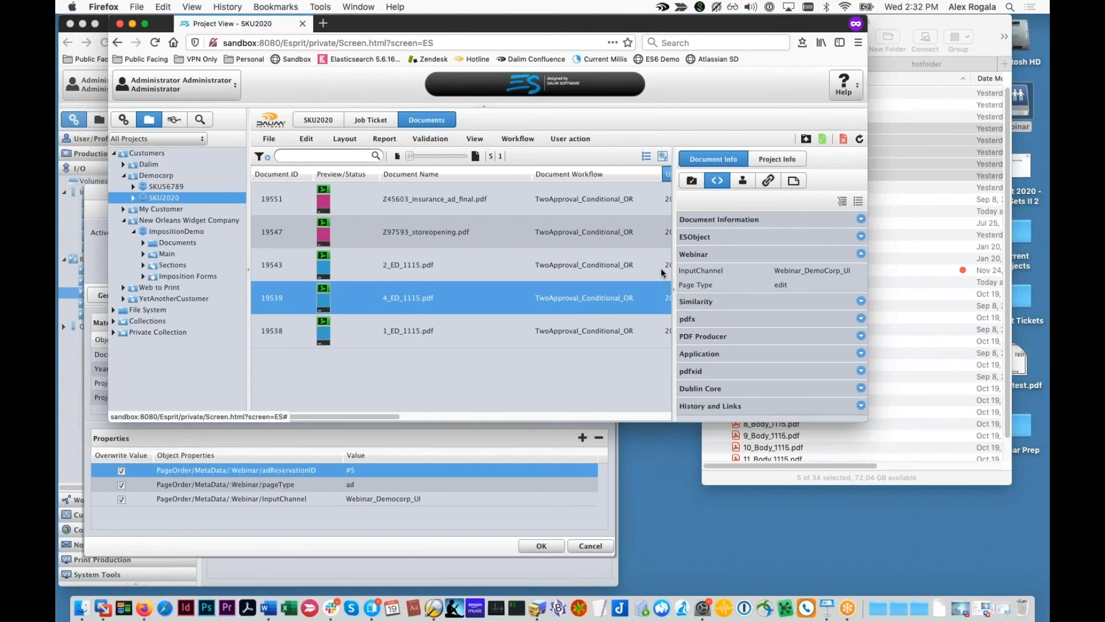
Step: Pick NS_1115.pdf in Finder as the next test file
click(916, 219)
click(711, 117)
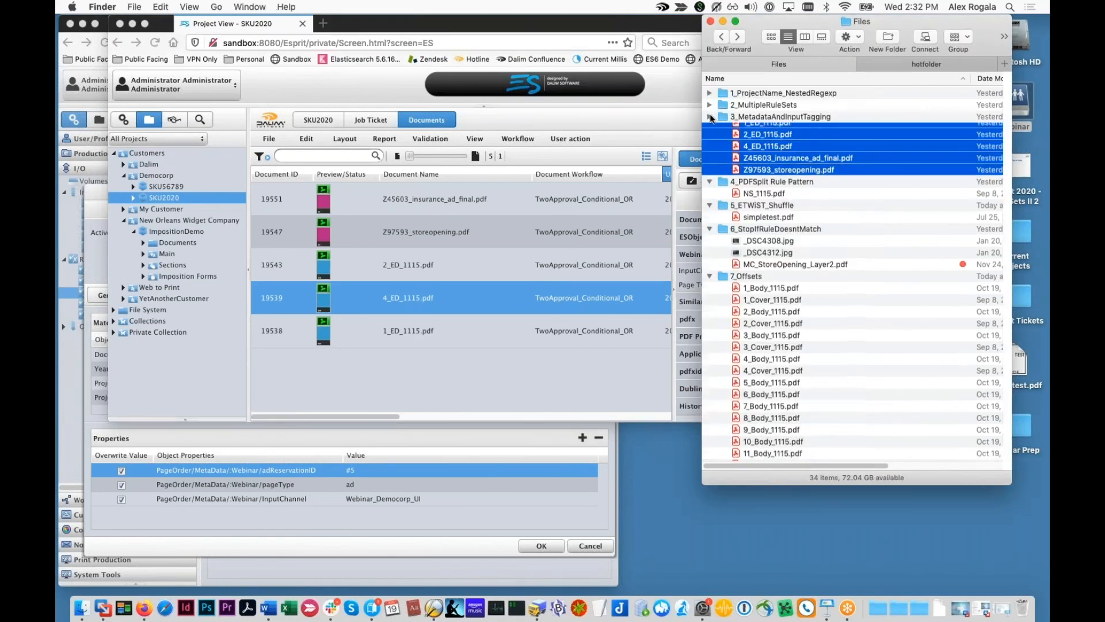
click(749, 142)
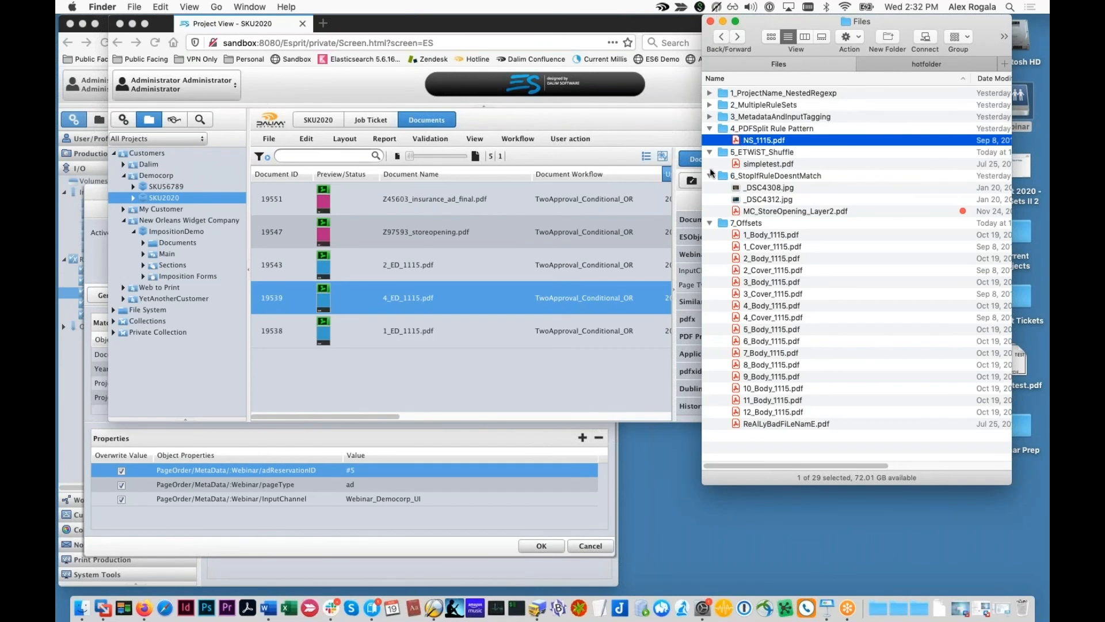
Step: Delete all five documents from the SKU2020 project
click(470, 266)
click(351, 236)
key(super+a)
right_click(351, 236)
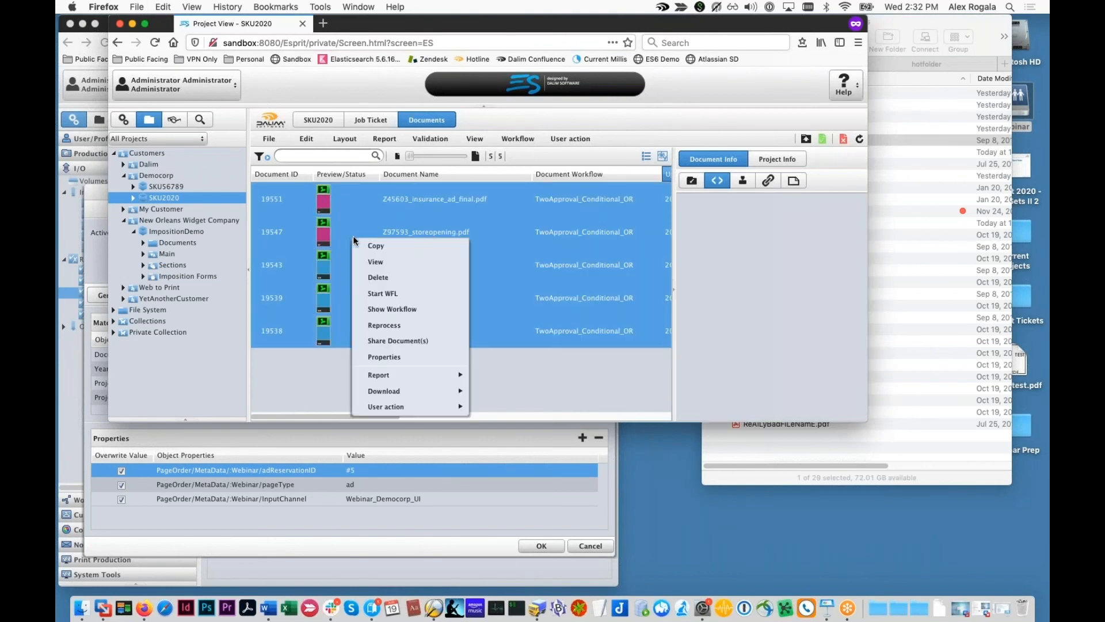
click(384, 278)
click(463, 264)
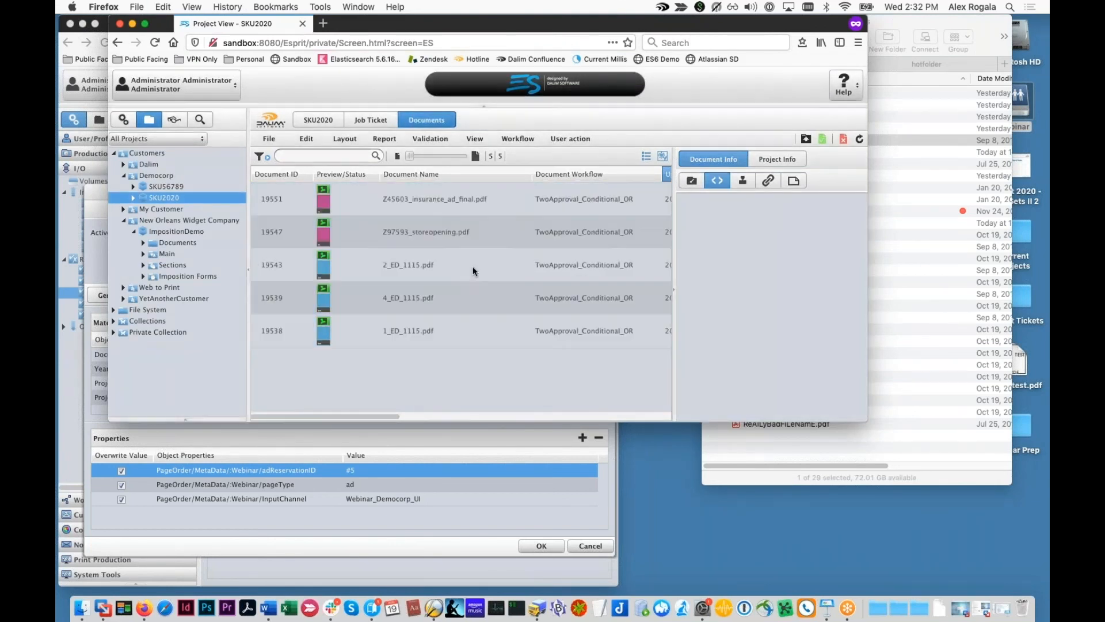
Step: Upload NS_1115.pdf into the emptied SKU2020 project
click(931, 212)
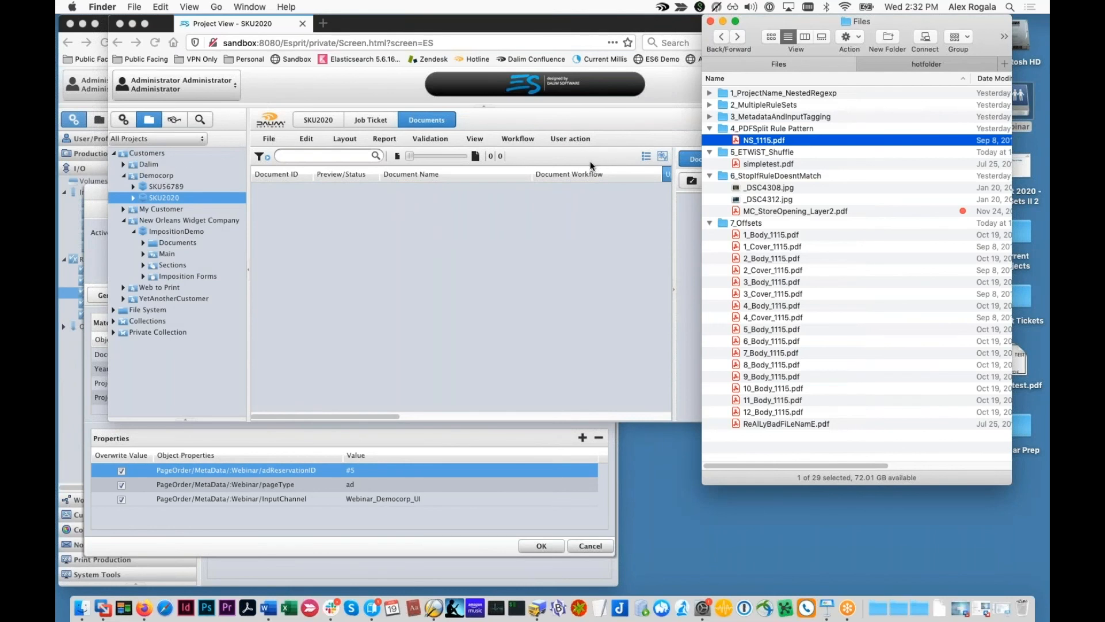
click(570, 208)
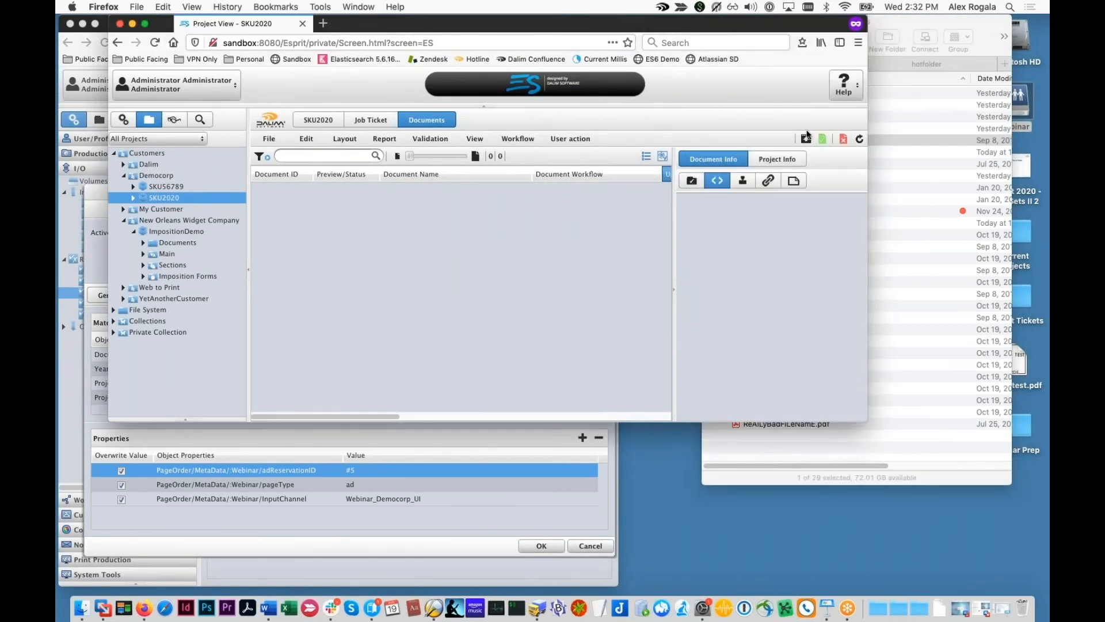
click(806, 139)
click(943, 192)
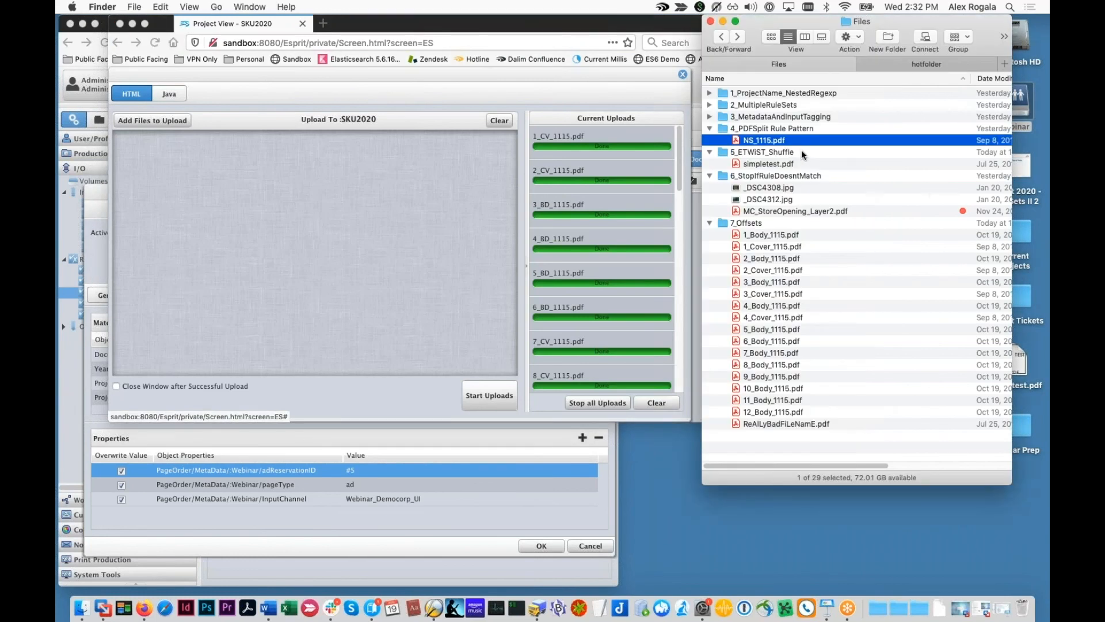
drag(785, 141, 373, 220)
click(373, 220)
click(486, 392)
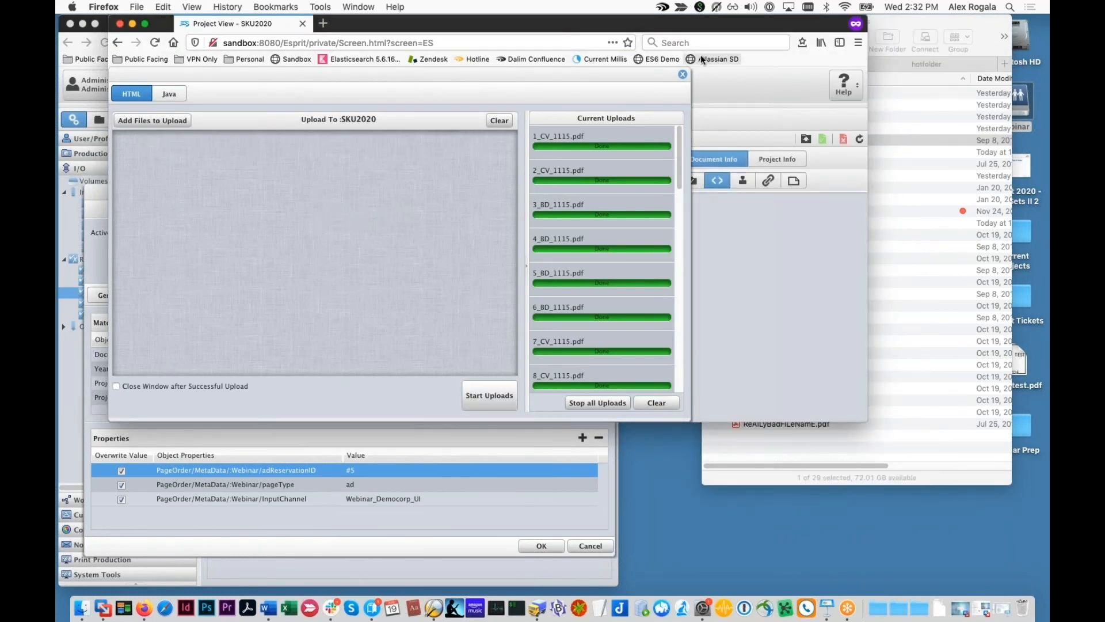
click(683, 74)
Step: Close the Magazine – Ad rule details and bring the Webinar_DemoCorp rules list forward
click(907, 41)
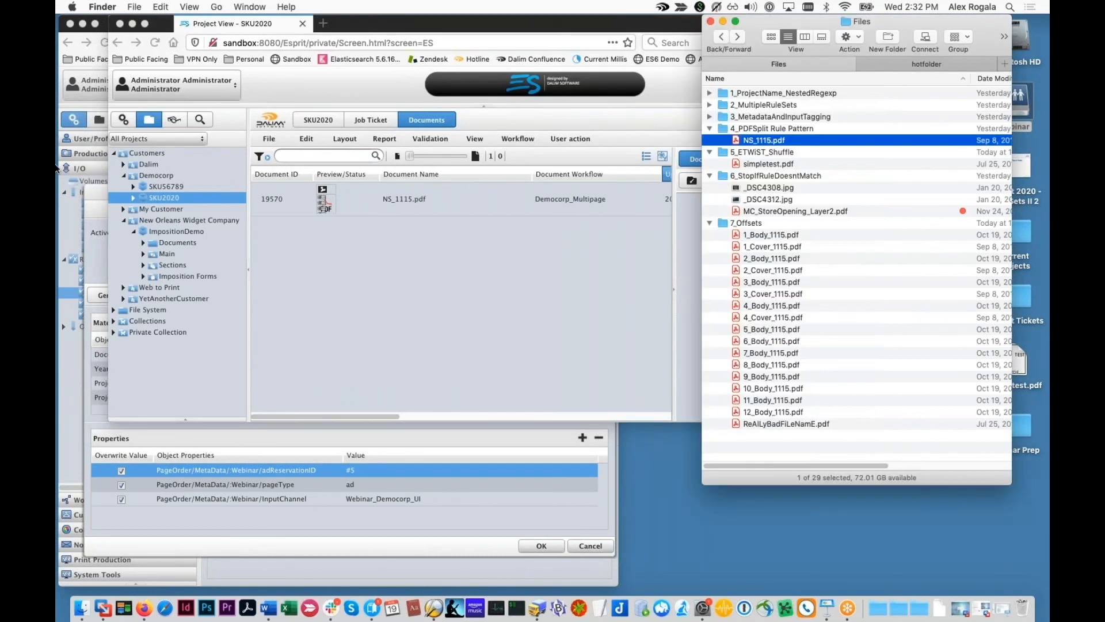
click(113, 119)
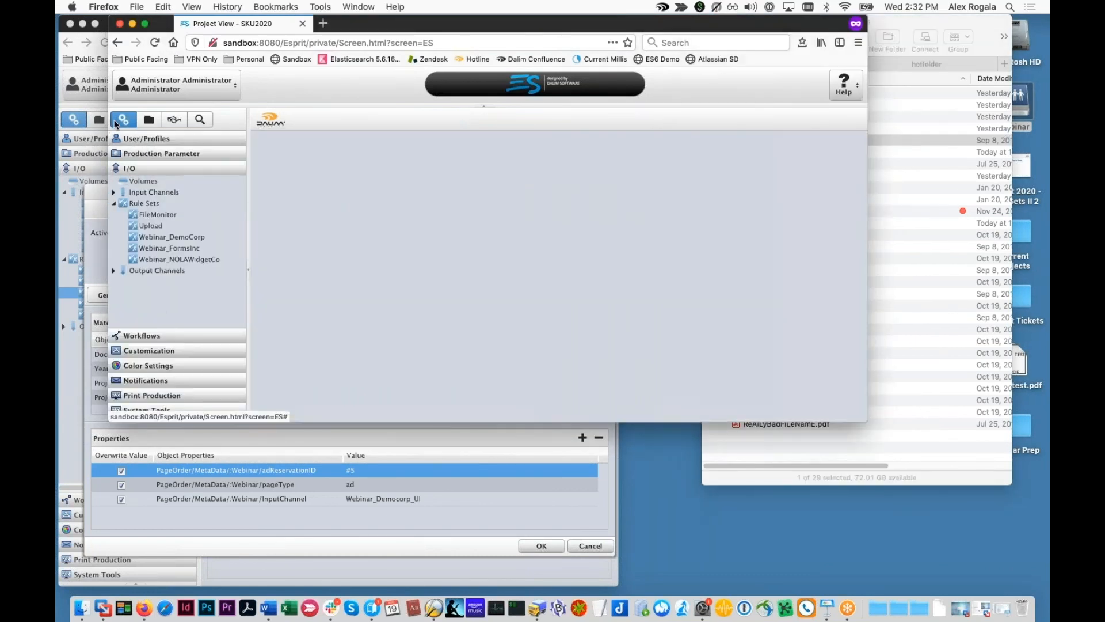
click(144, 225)
click(119, 148)
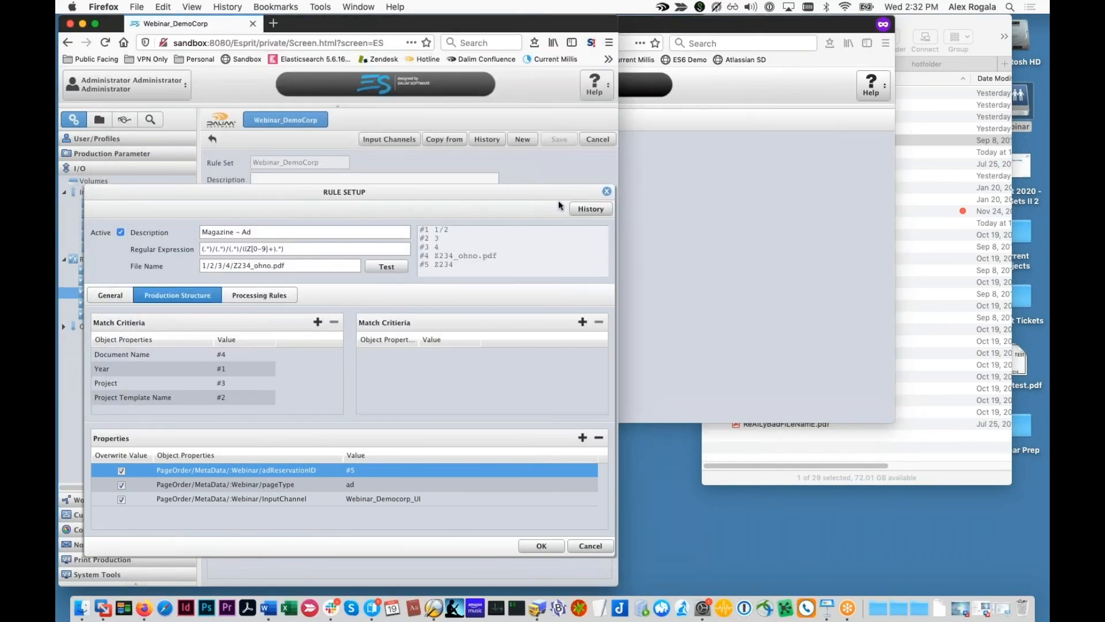
click(597, 194)
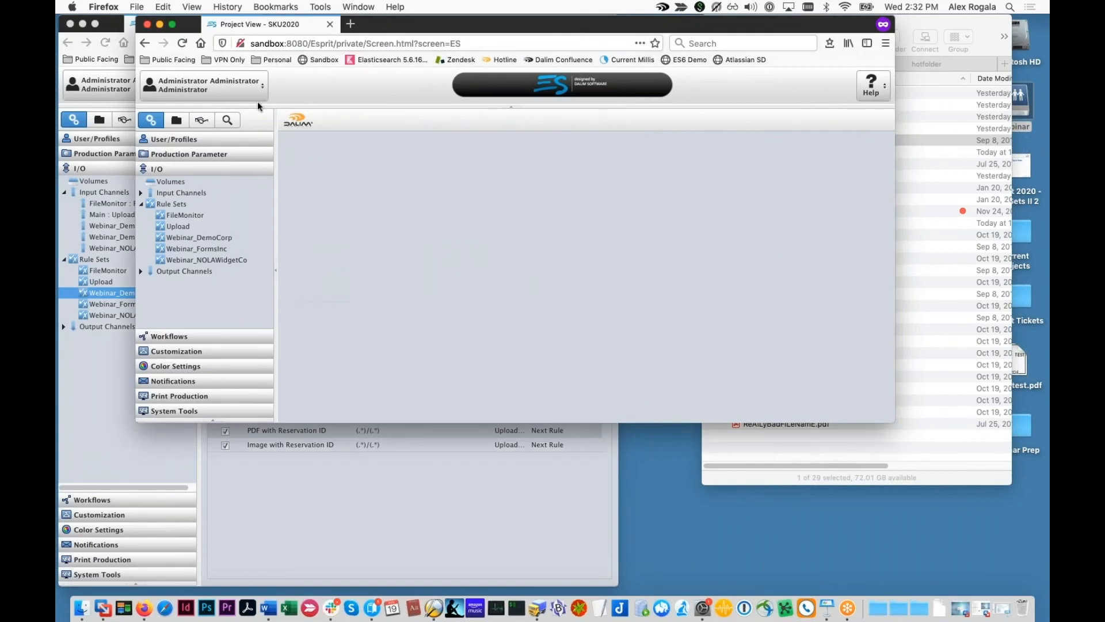
click(107, 414)
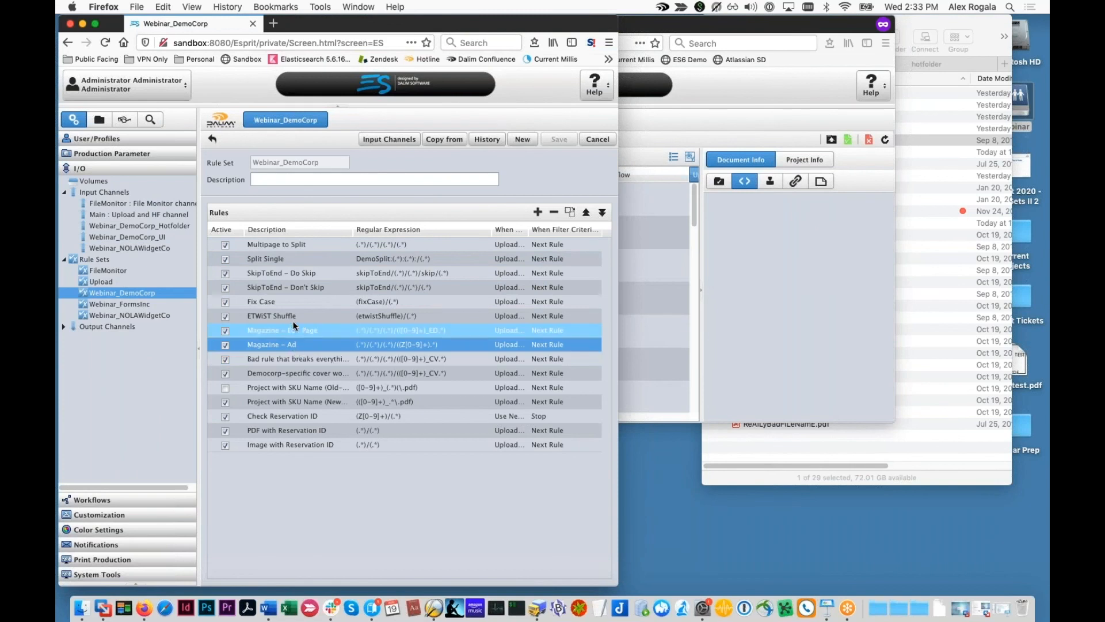
click(343, 246)
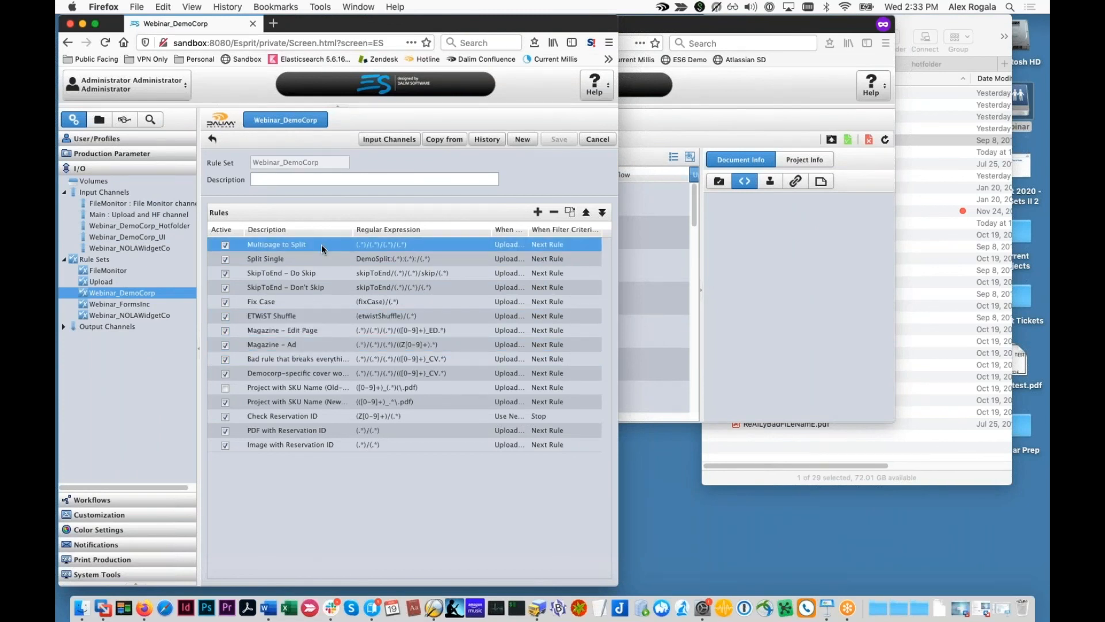
double_click(367, 246)
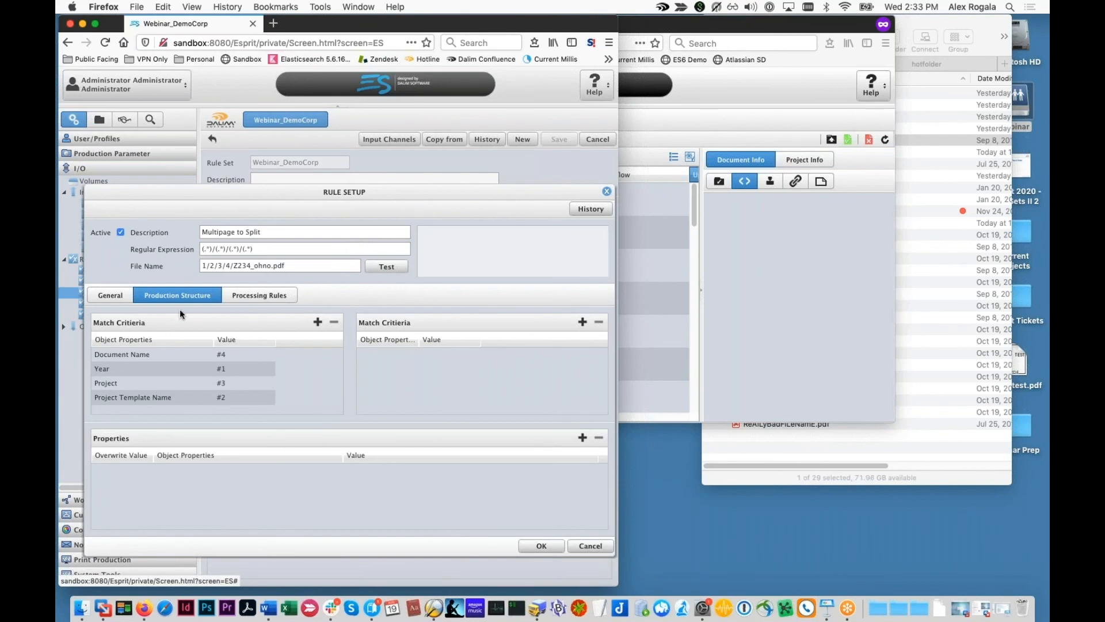
triple_click(225, 249)
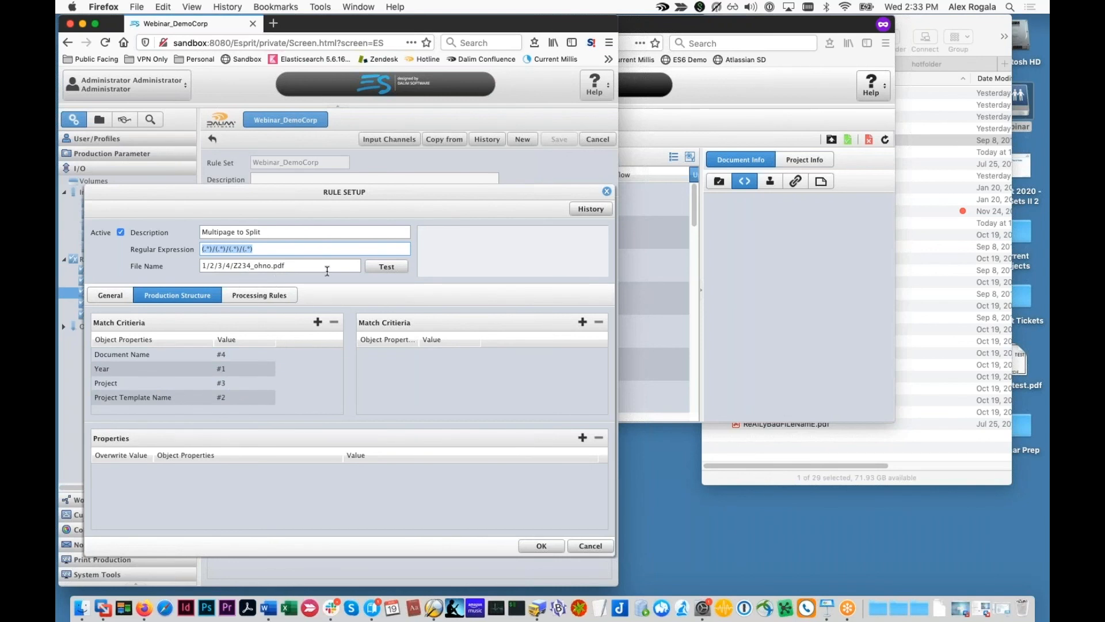
click(111, 295)
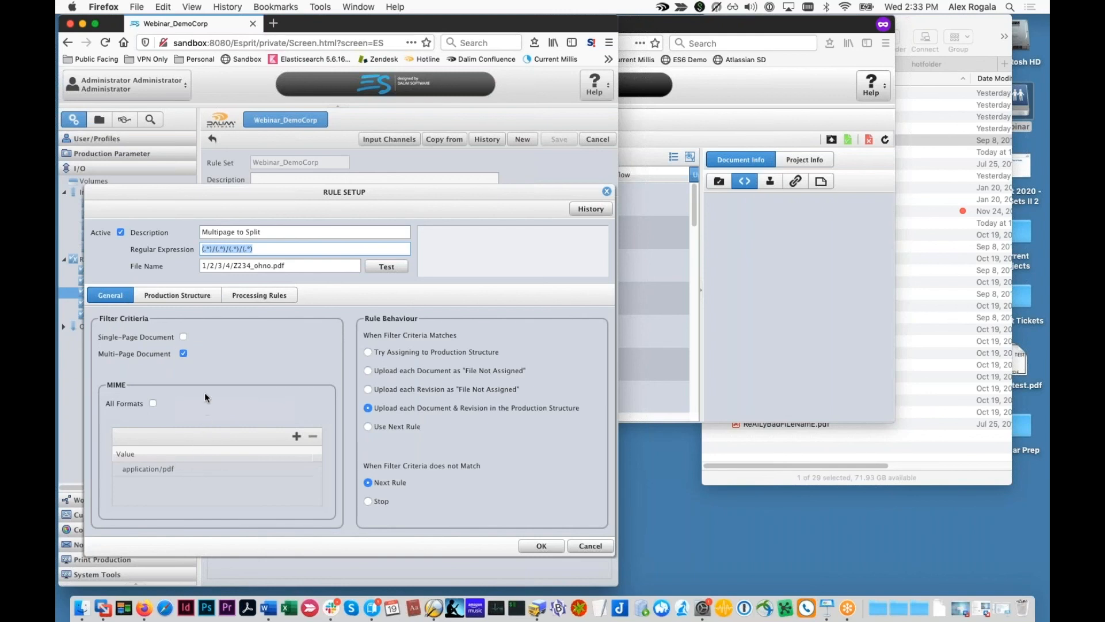
click(208, 296)
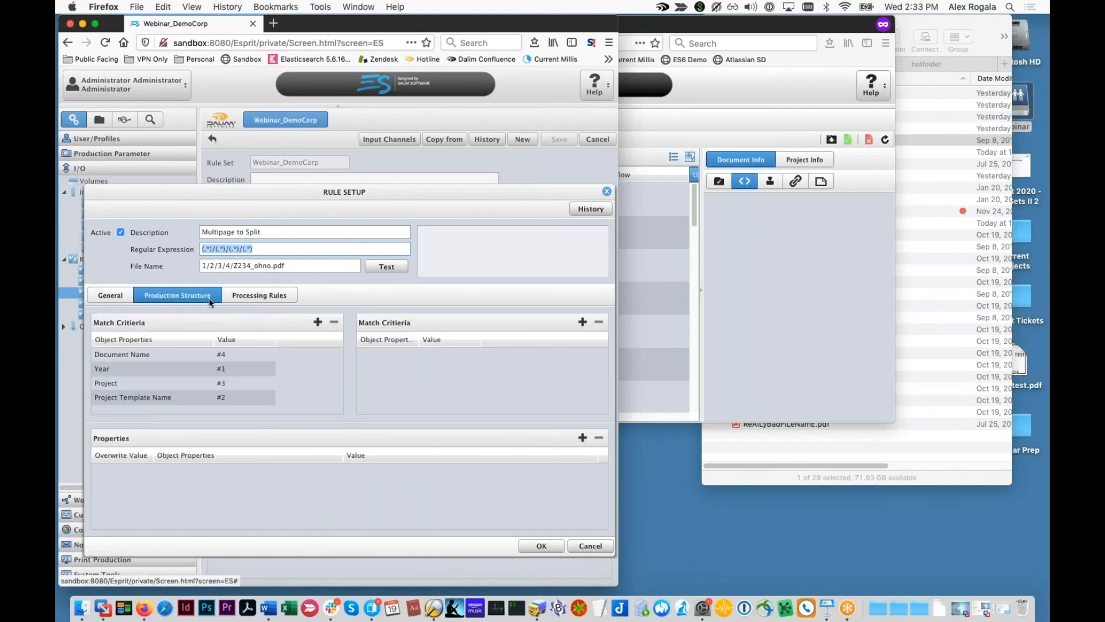
click(275, 295)
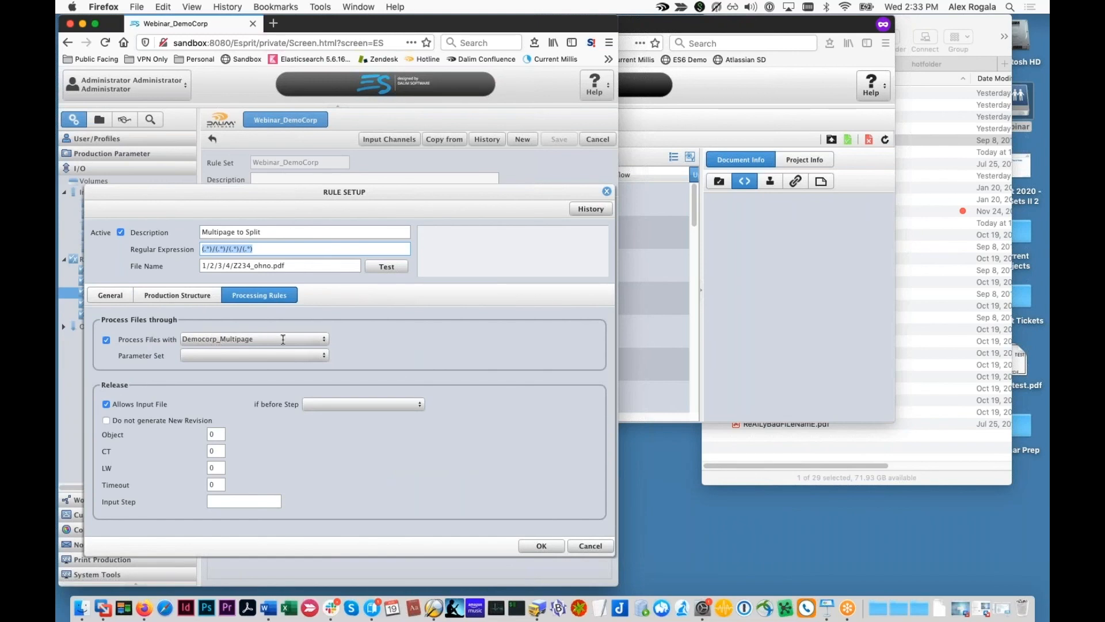
click(576, 546)
Step: Open the Democorp_Multipage document workflow and view its PreviewGeneration step's parameters
click(92, 364)
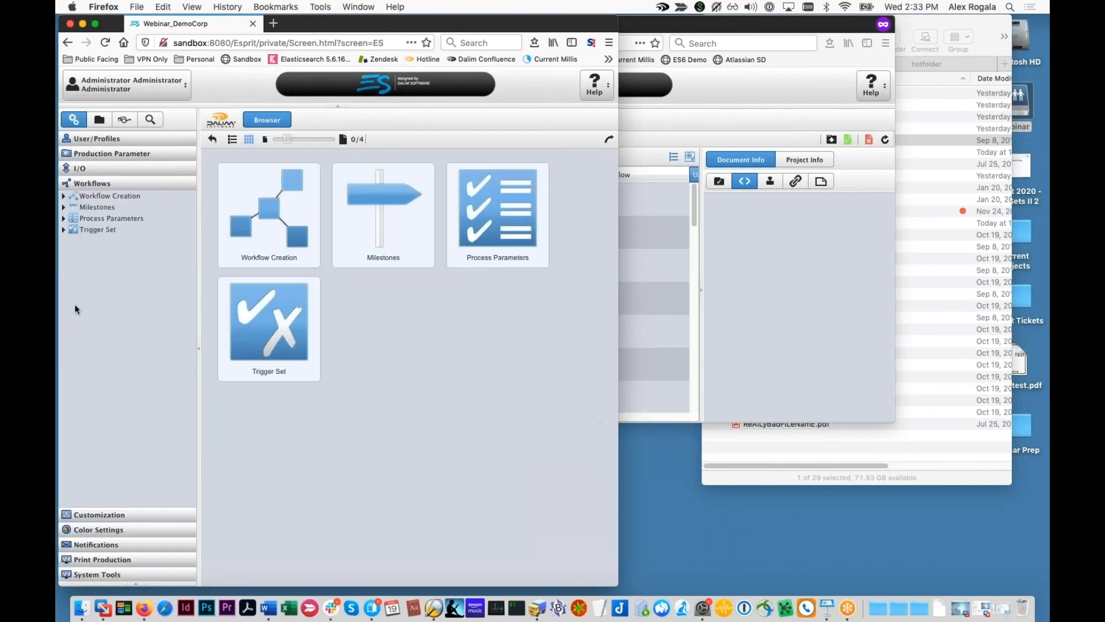
click(64, 196)
click(73, 240)
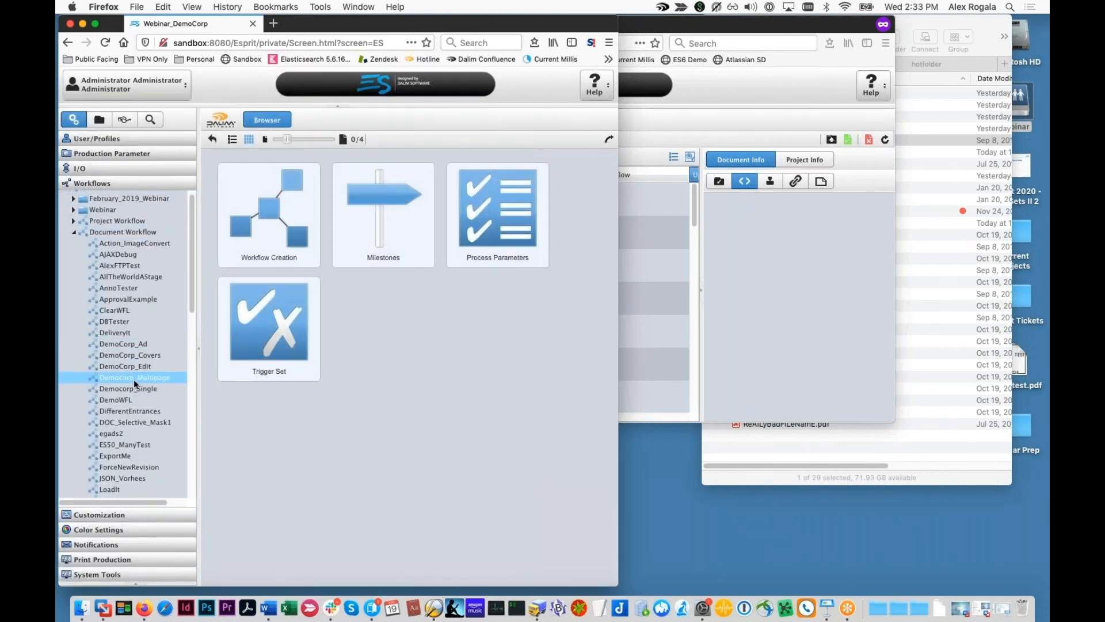
click(135, 377)
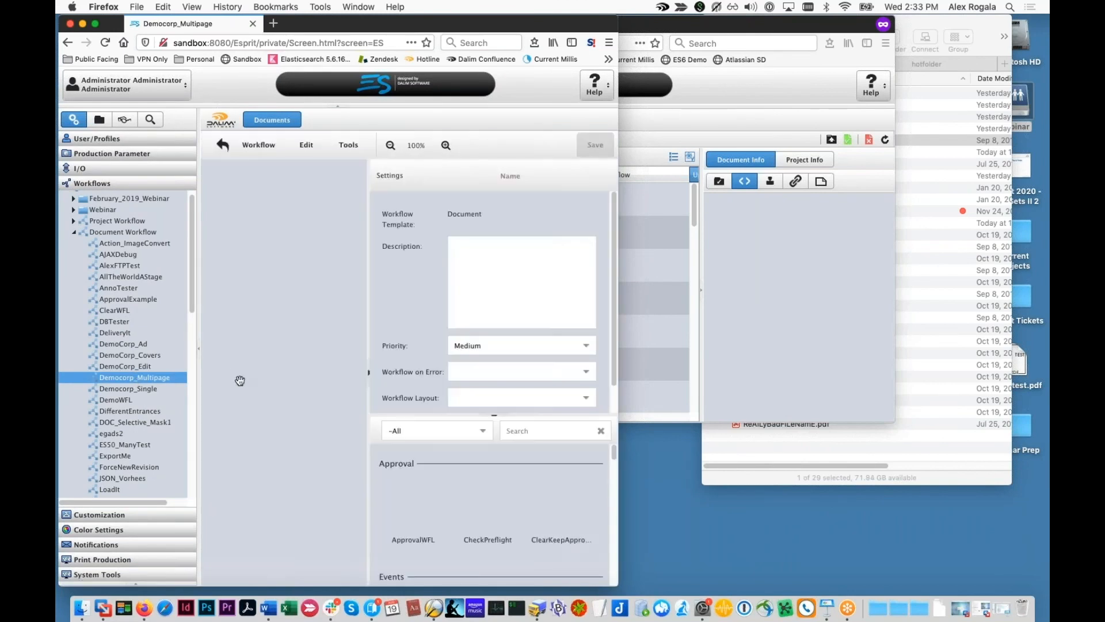
drag(366, 401, 439, 409)
click(285, 368)
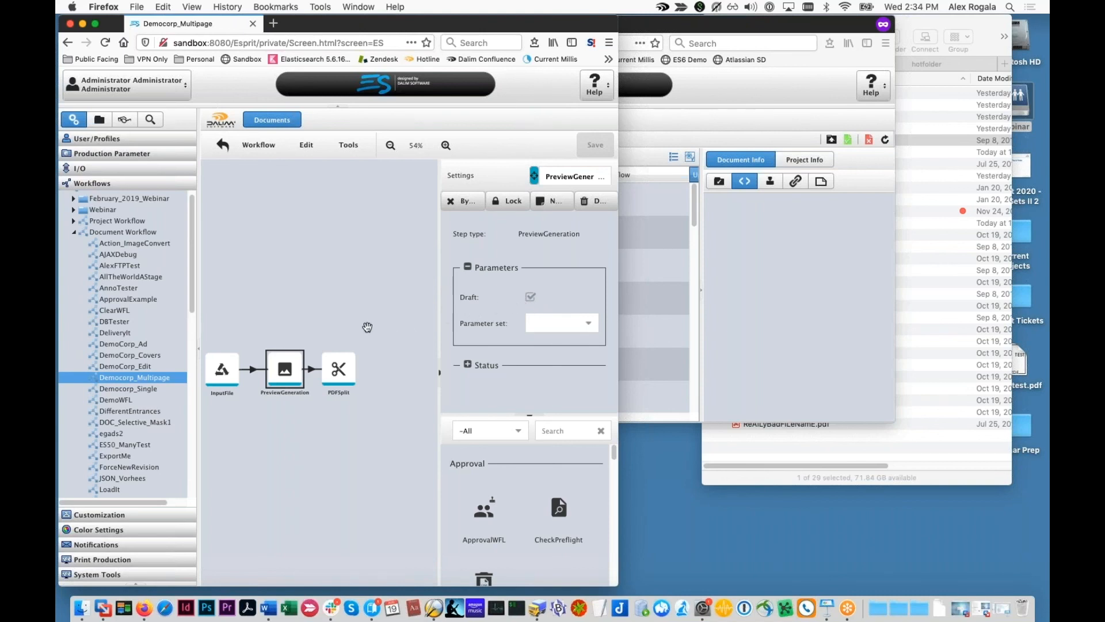
Step: Show the PDFSplit step's parameters in a widened panel to read its rule pattern
click(362, 367)
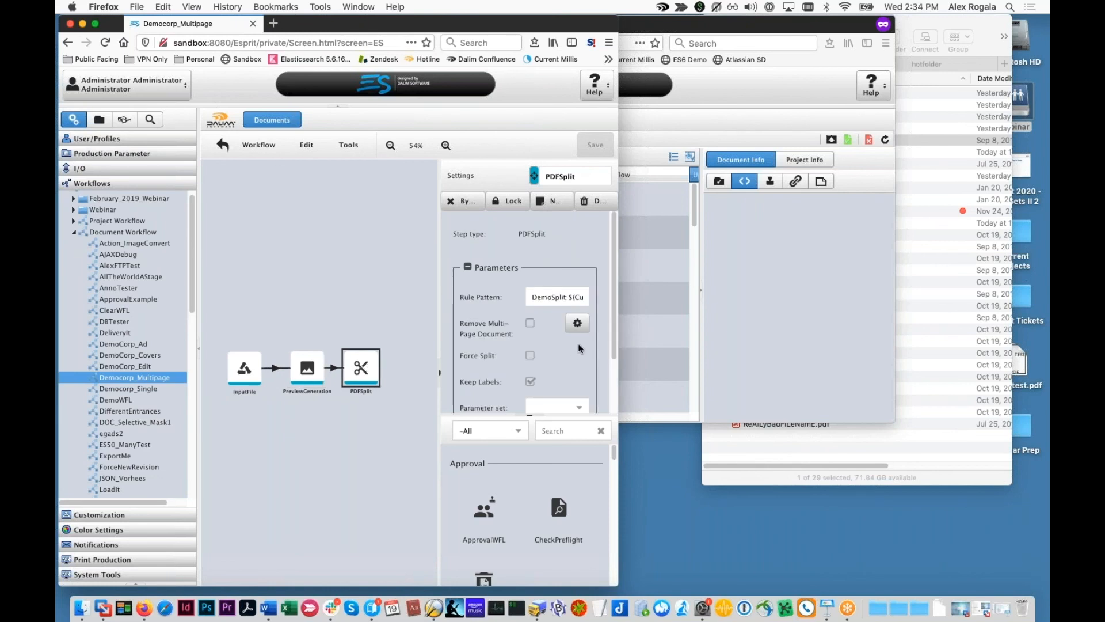
drag(437, 331, 324, 337)
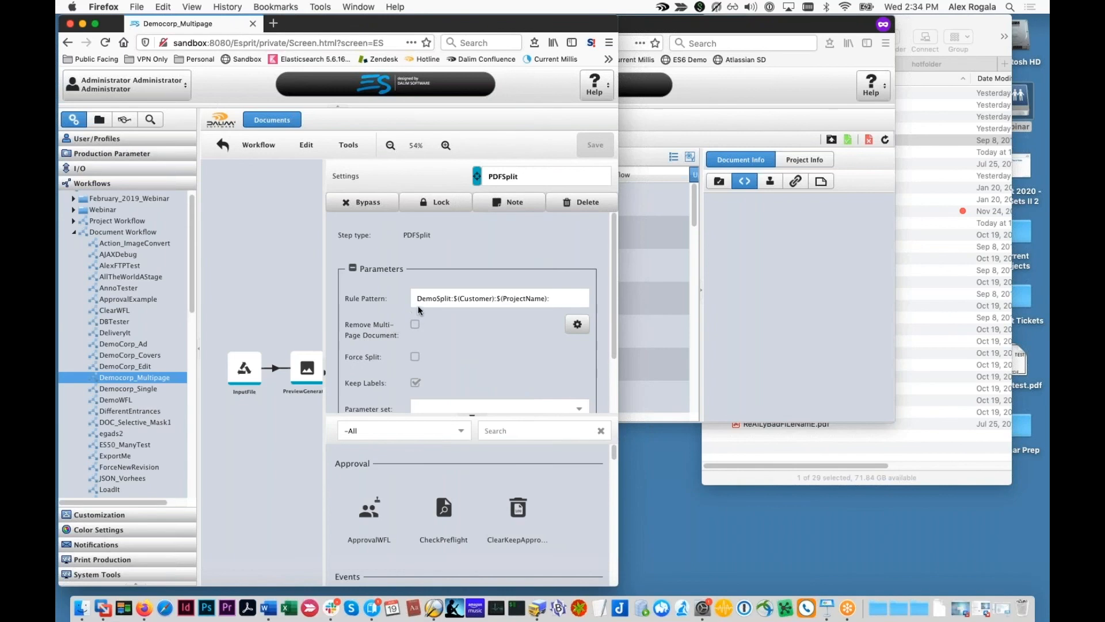
click(415, 290)
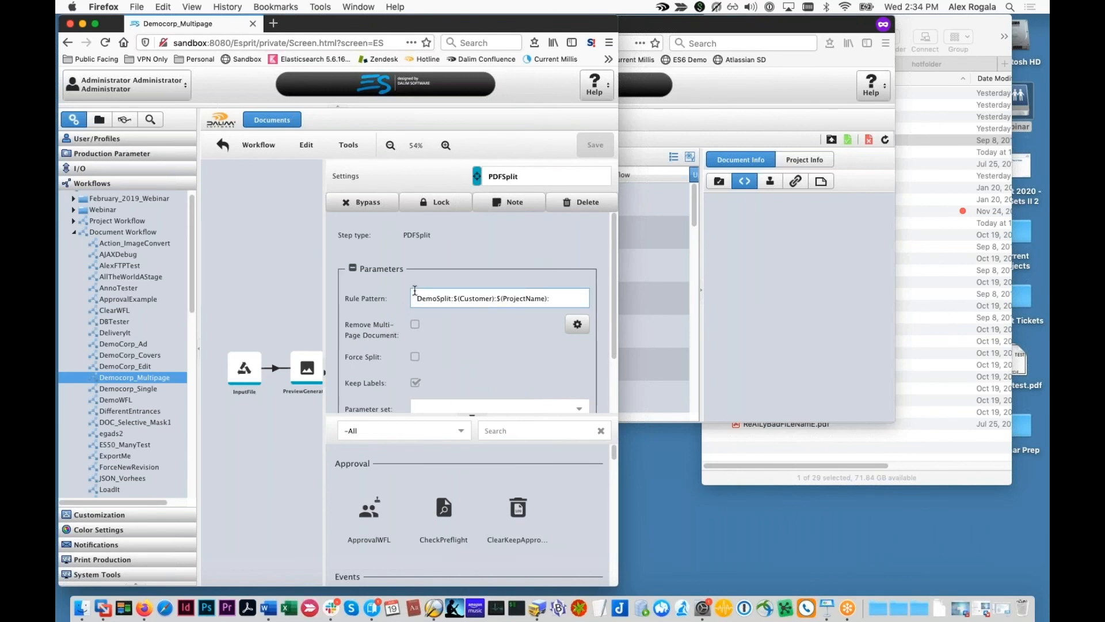
drag(280, 427, 224, 430)
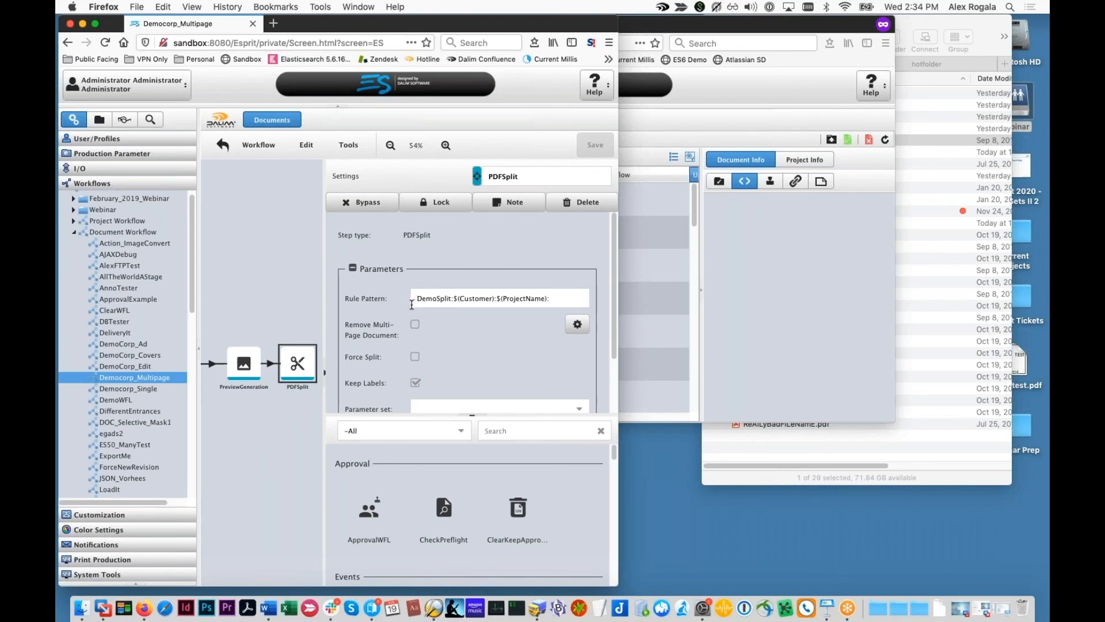
click(712, 280)
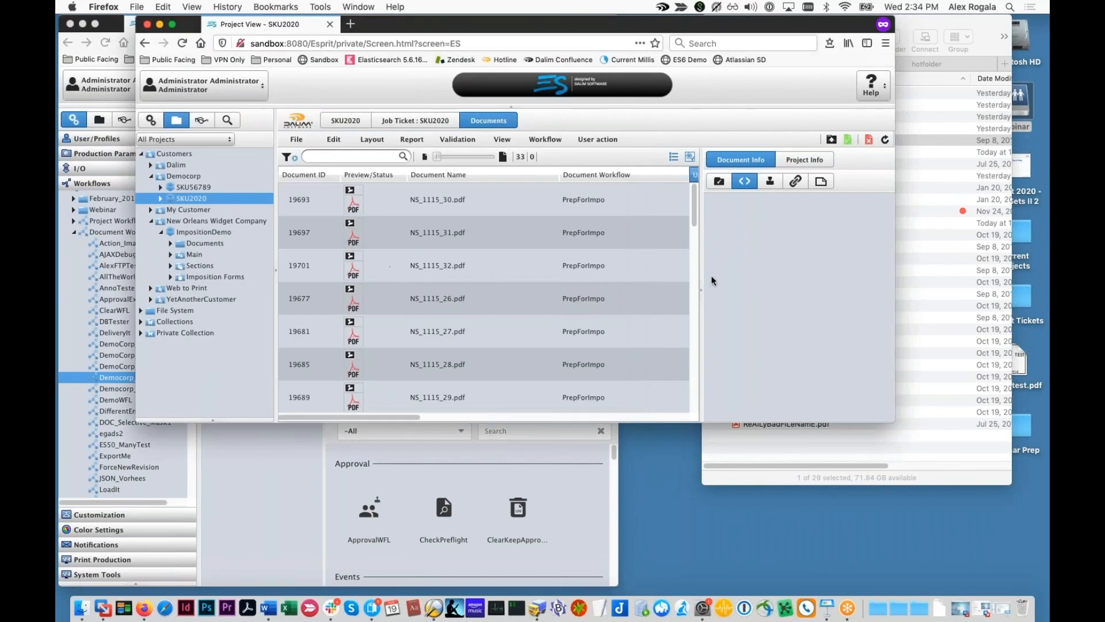
click(151, 119)
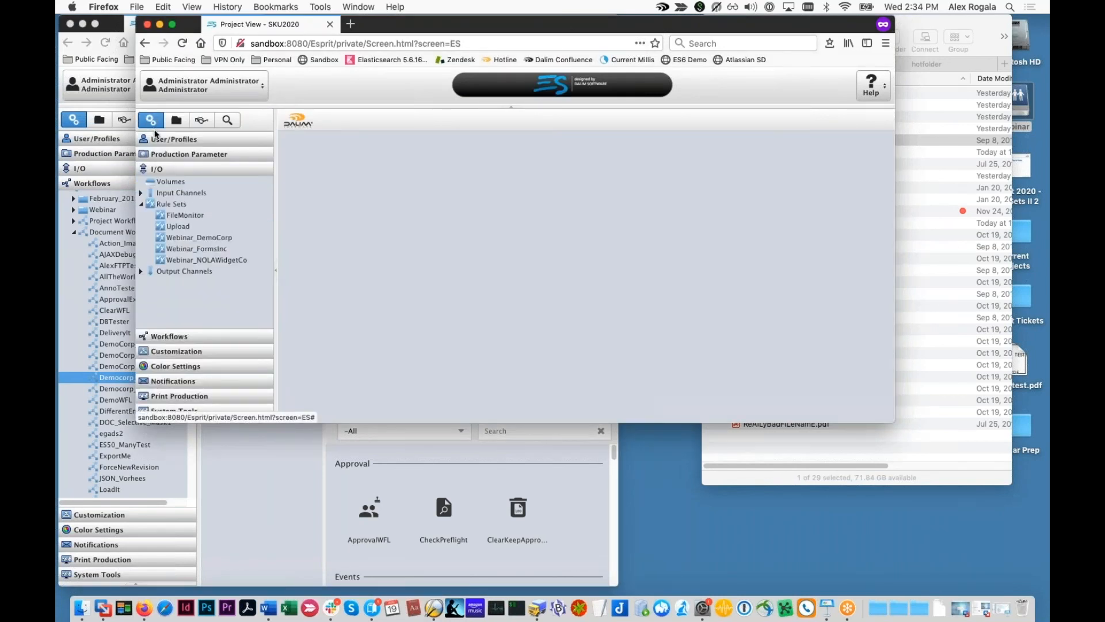
click(177, 120)
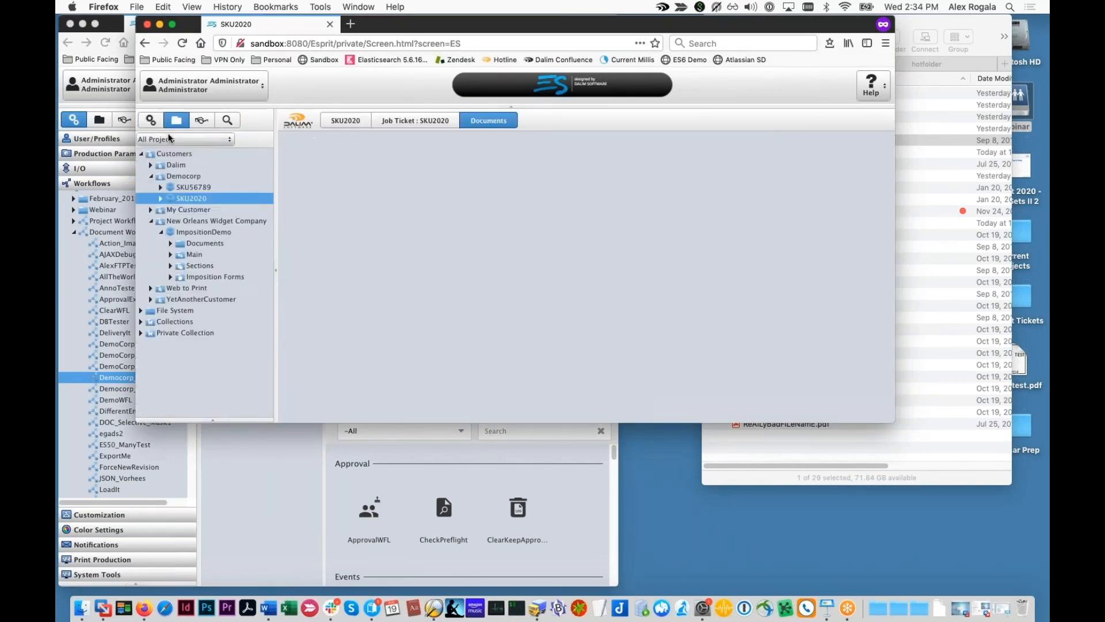
key(super+grave)
Step: Highlight the DemoSplit prefix of DemoSplit:$(Customer):$(ProjectName):, then open the Webinar_DemoCorp rule set
triple_click(417, 298)
drag(416, 298, 548, 298)
click(548, 298)
key(super+a)
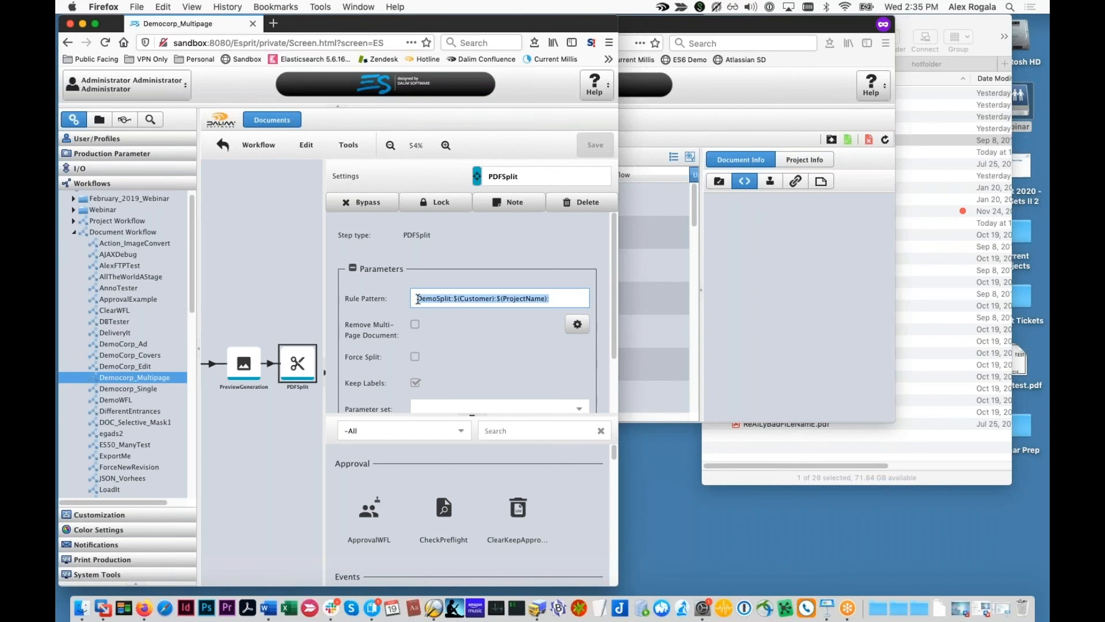
click(418, 299)
drag(417, 299, 454, 298)
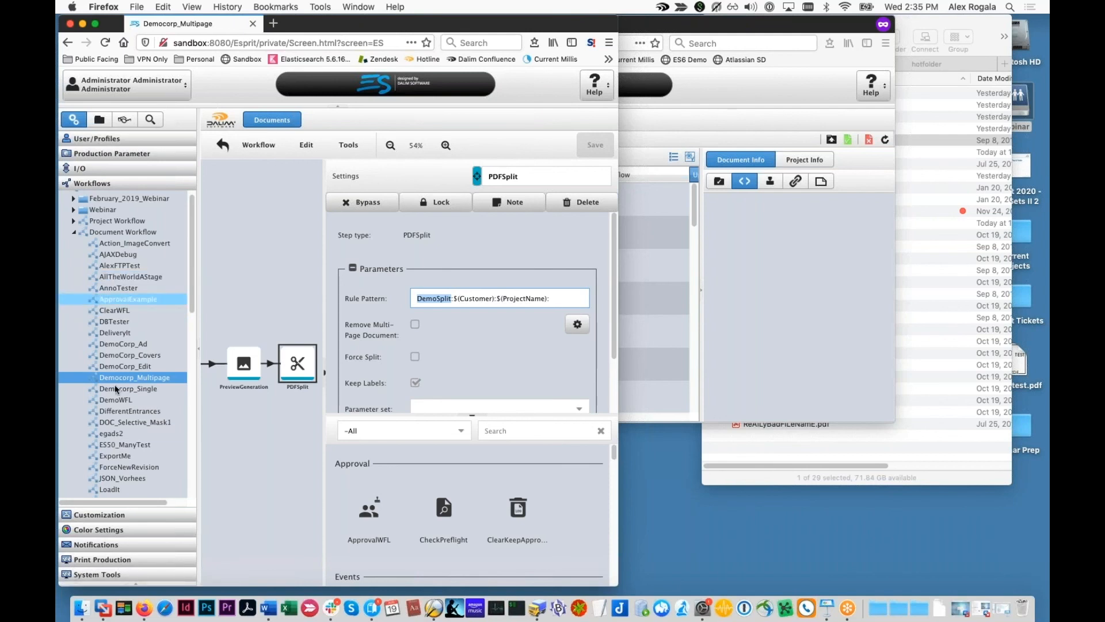
click(76, 168)
click(116, 295)
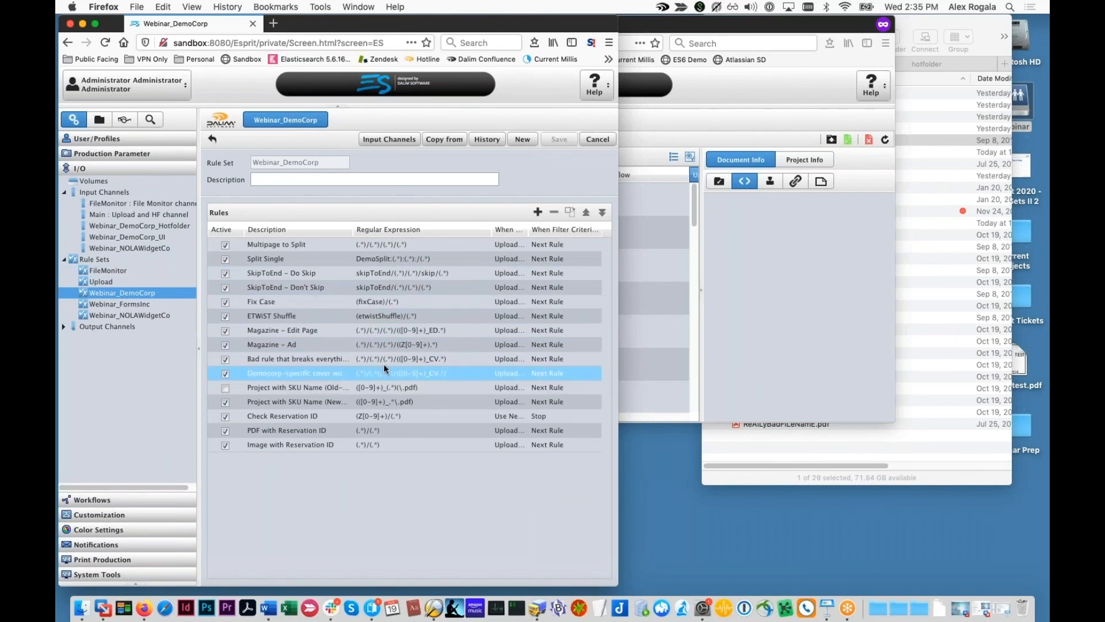
Step: Test the Split Single rule's expression against the tester_5.pdf sample name, getting three matched parts
double_click(394, 259)
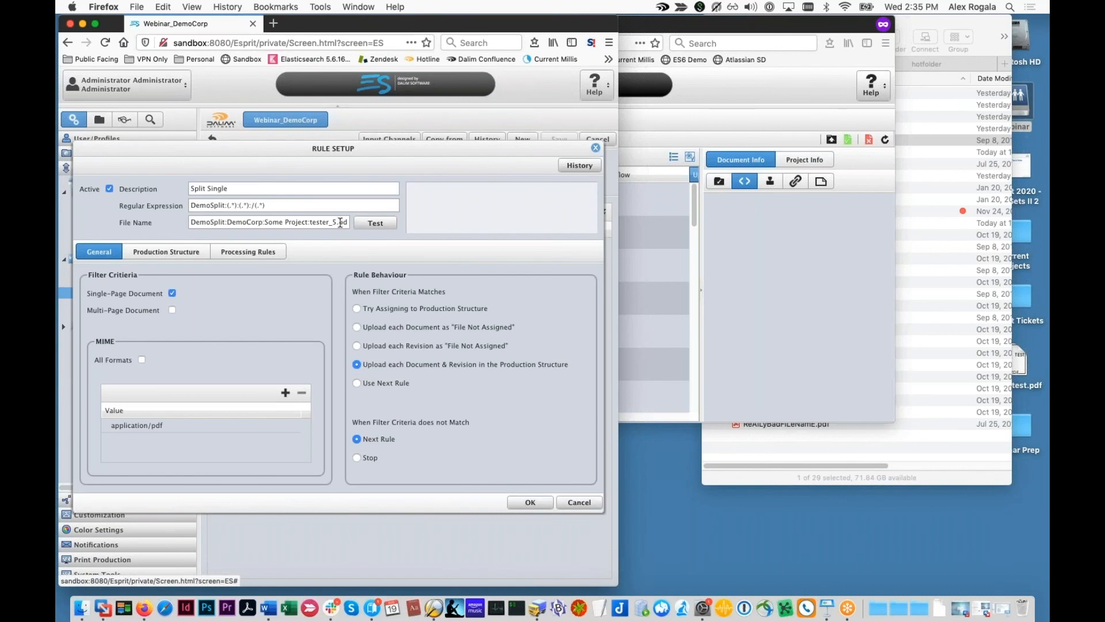
click(386, 227)
drag(309, 222, 406, 226)
click(292, 221)
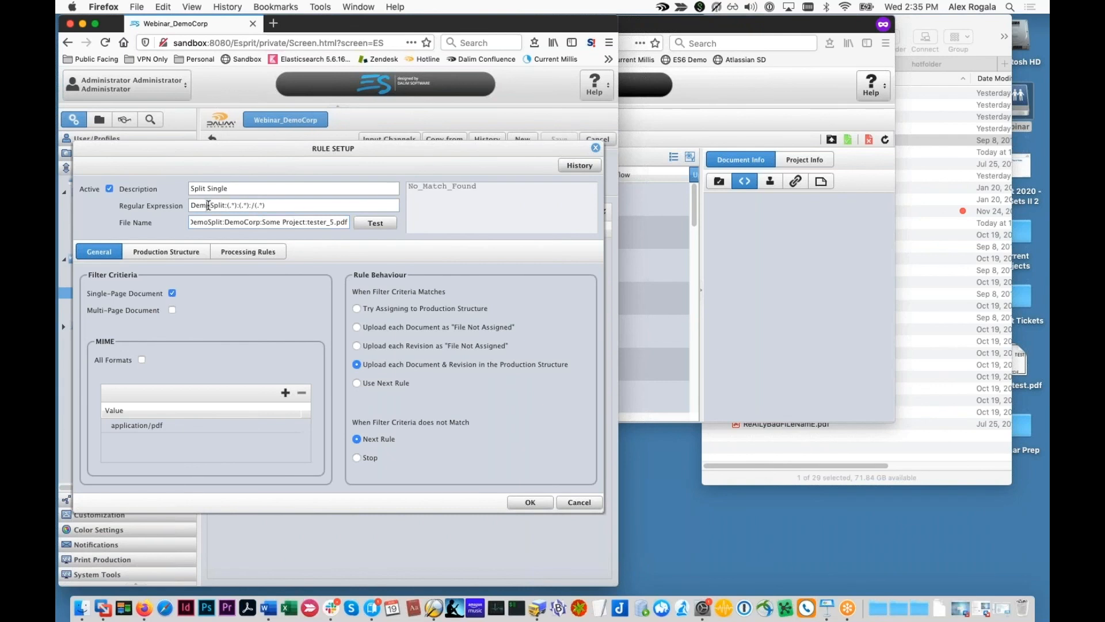
drag(190, 206, 237, 206)
click(251, 206)
click(382, 223)
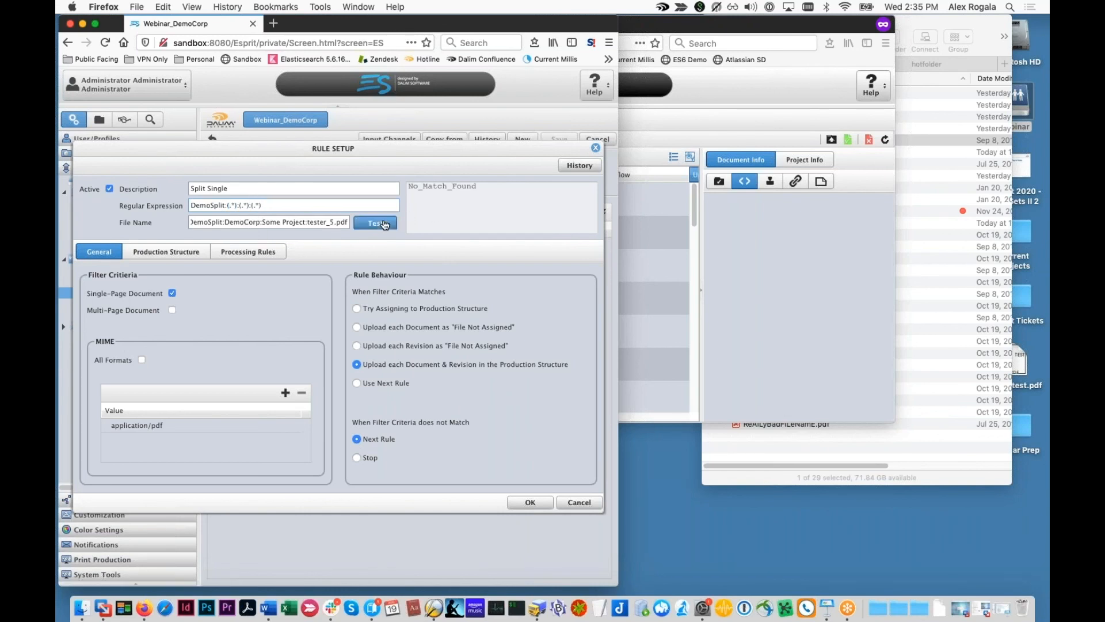
Step: Compare the DemoCorp and Some Project parts of the sample name with the test results
click(236, 219)
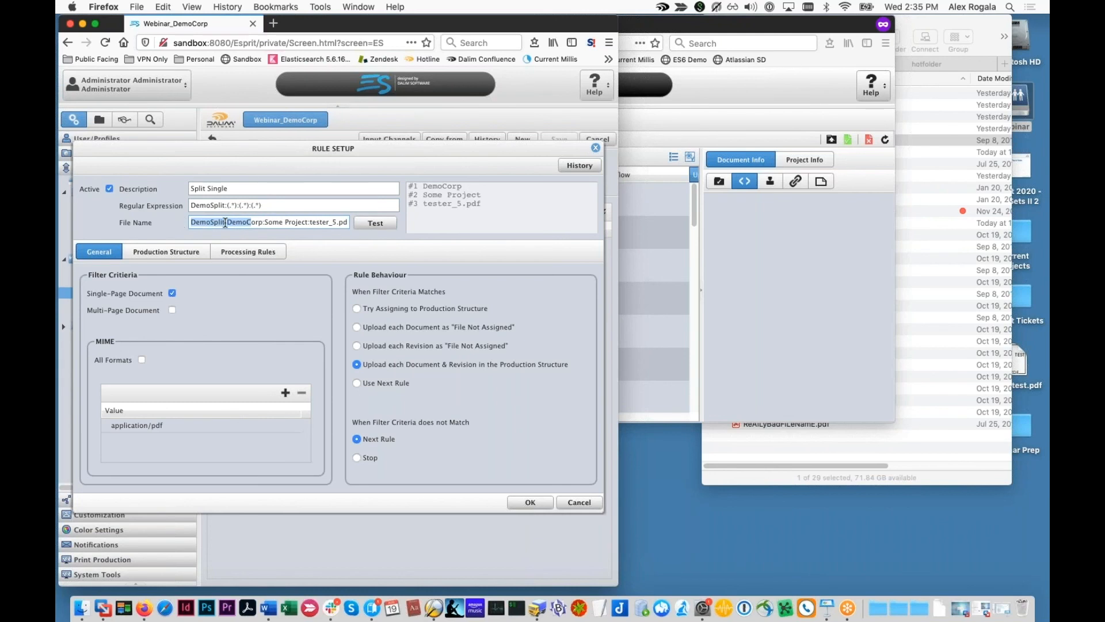
click(251, 206)
double_click(240, 222)
double_click(282, 224)
click(434, 197)
drag(254, 206, 302, 206)
click(442, 209)
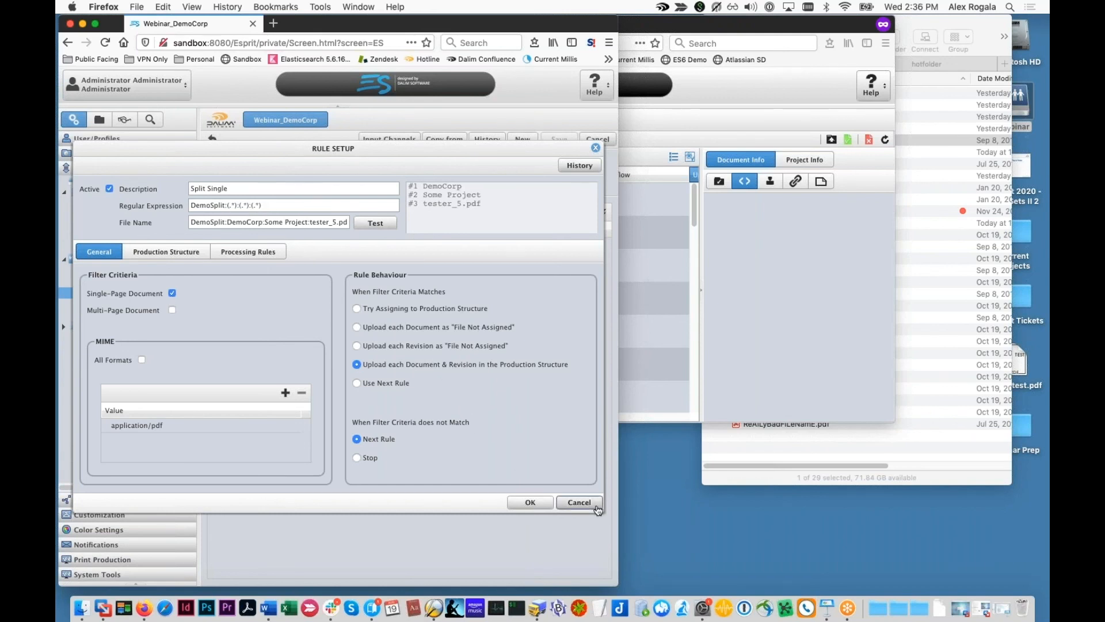
Step: Confirm the Split Single rule processes with PrepForImpo, then return to the SKU2020 documents
click(579, 502)
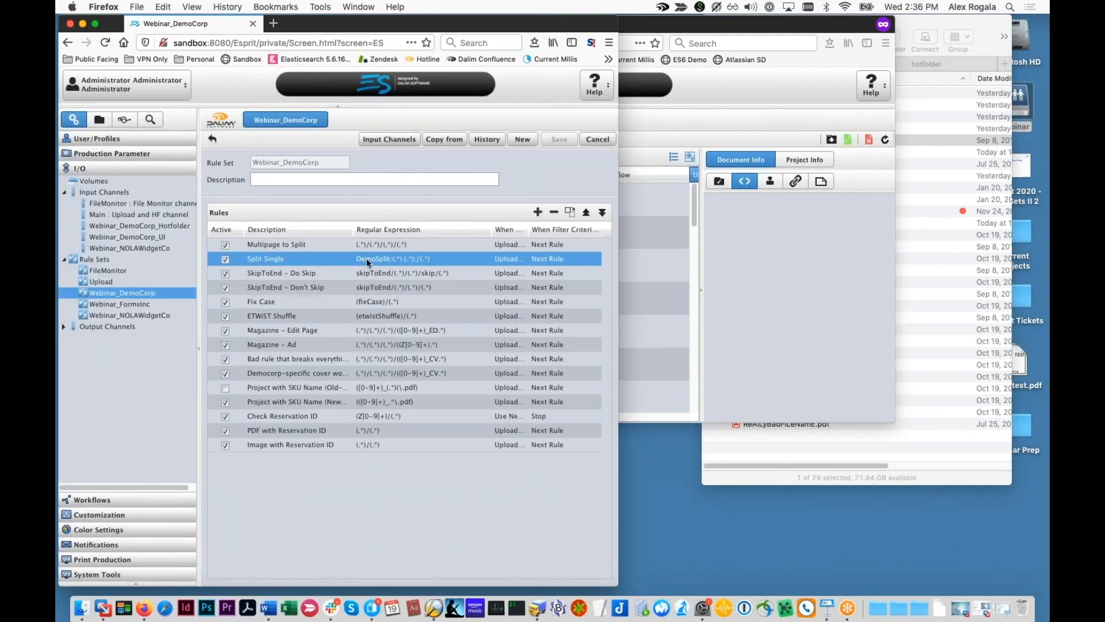
click(323, 248)
double_click(301, 260)
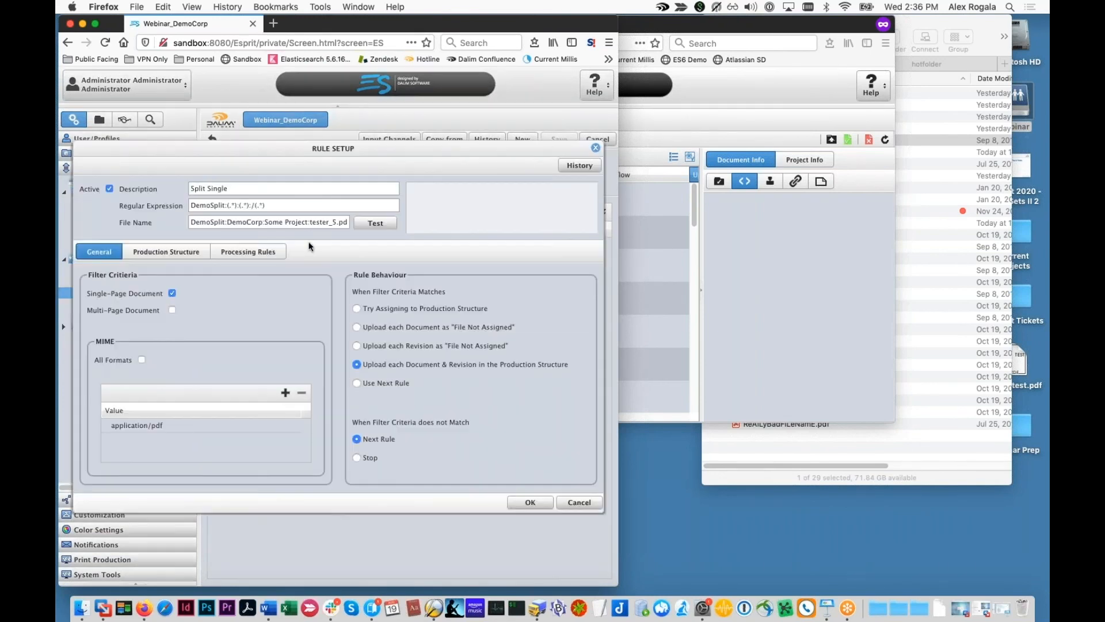
click(268, 253)
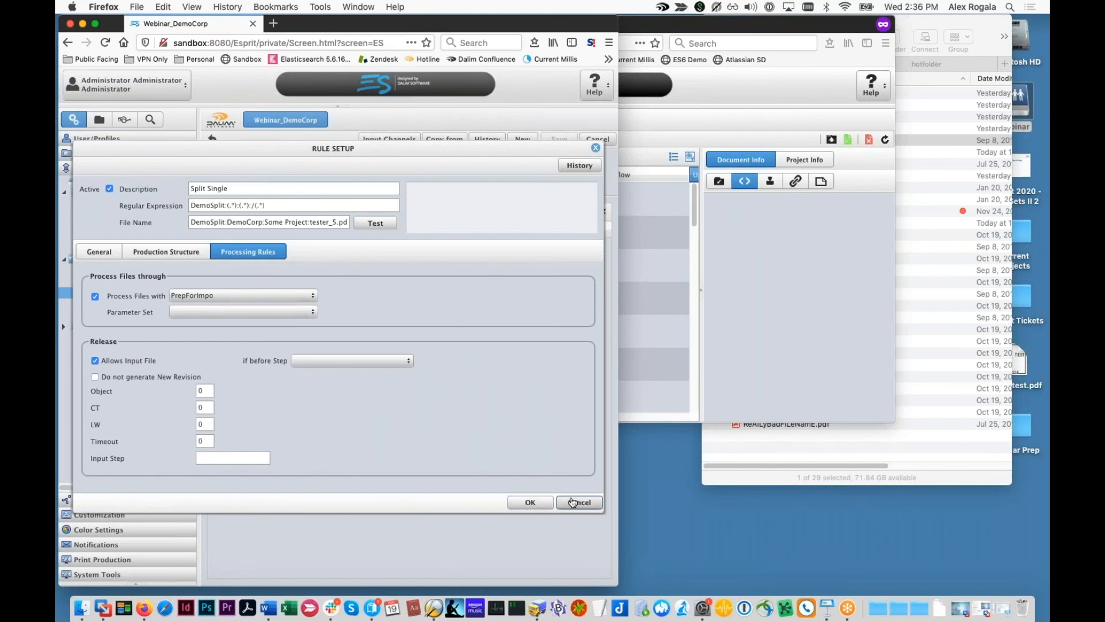
click(578, 503)
click(678, 374)
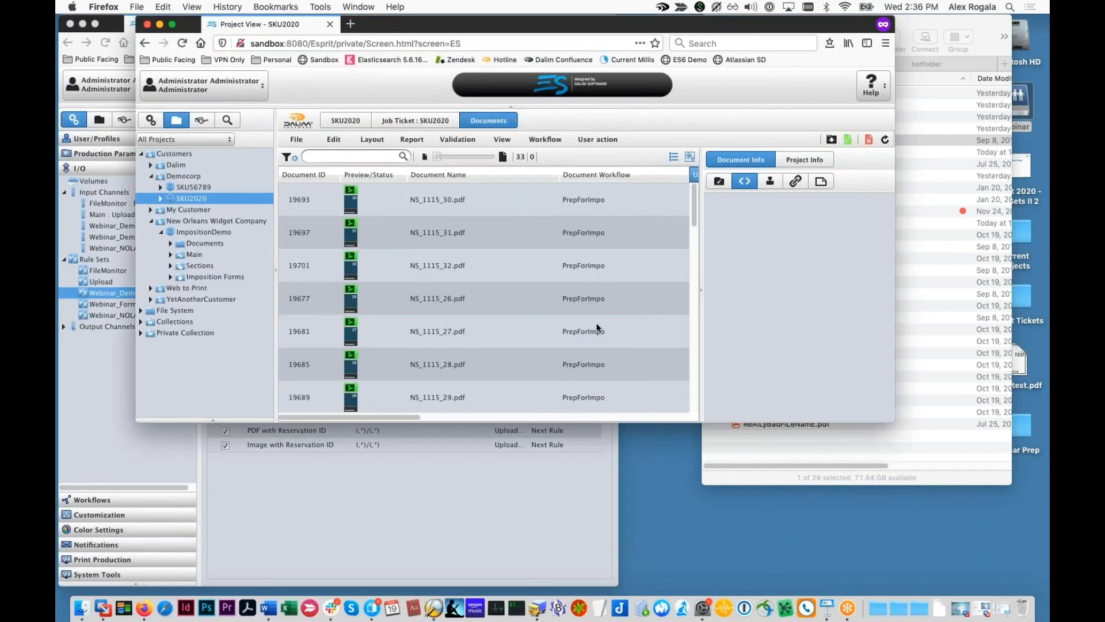
Step: Review the input evaluation log for NS_1115_32.pdf in System Tools' Registered Files
click(469, 333)
scroll(454, 351, down, 3)
scroll(449, 365, up, 3)
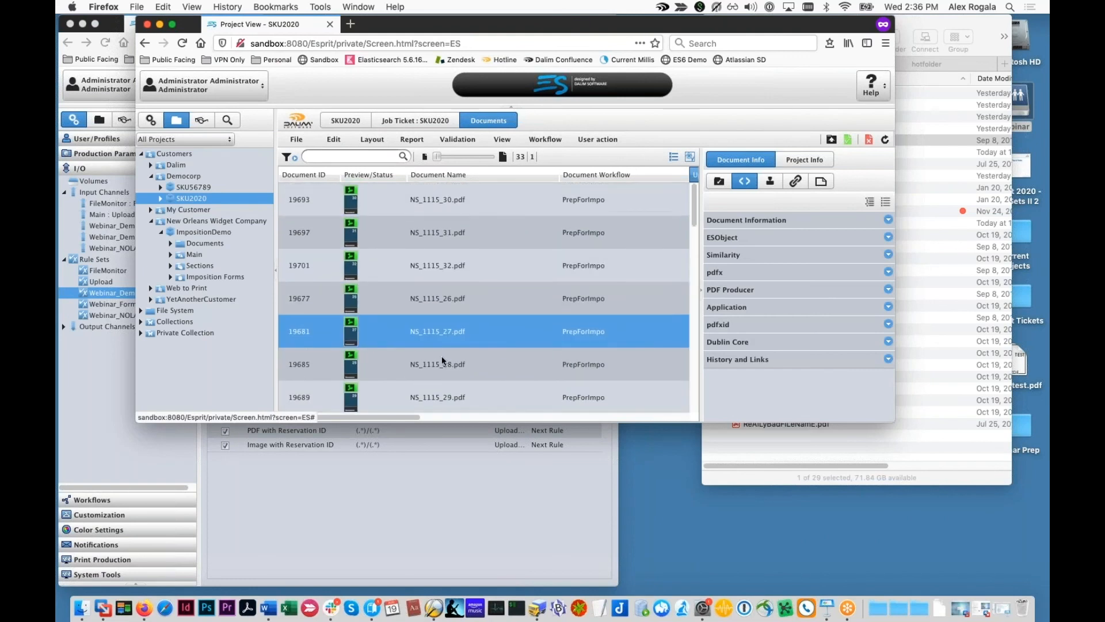
click(172, 575)
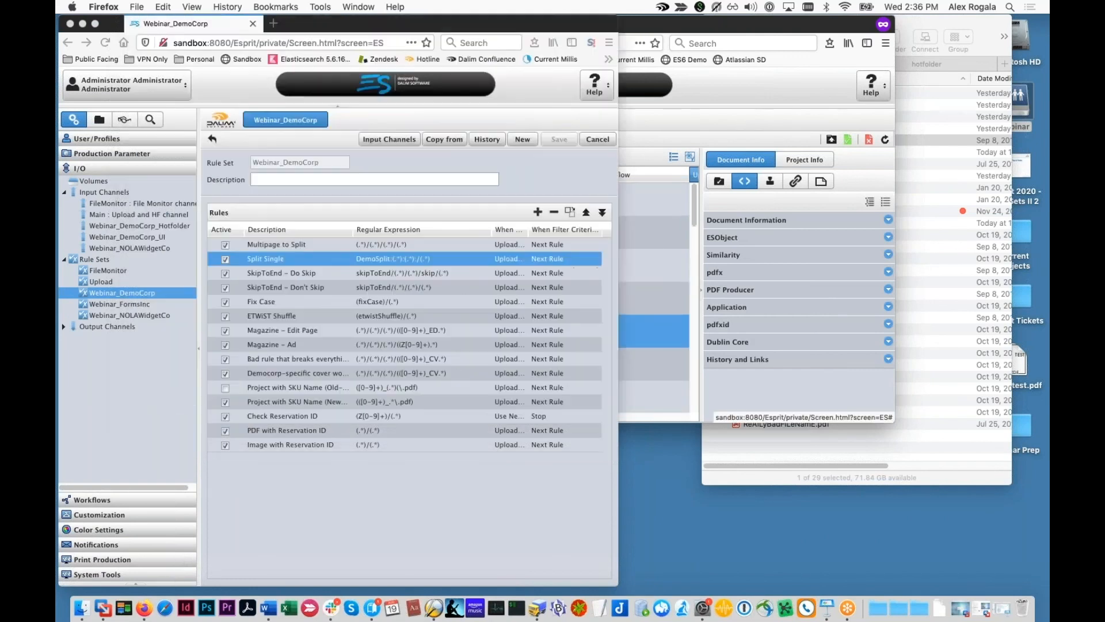
click(110, 270)
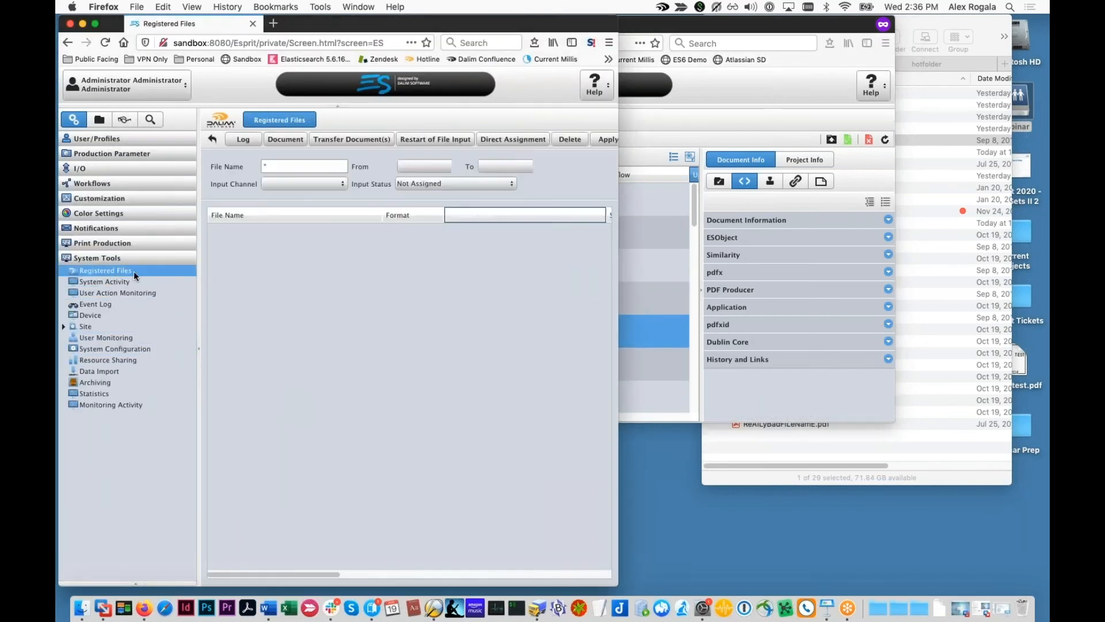
click(311, 230)
click(243, 139)
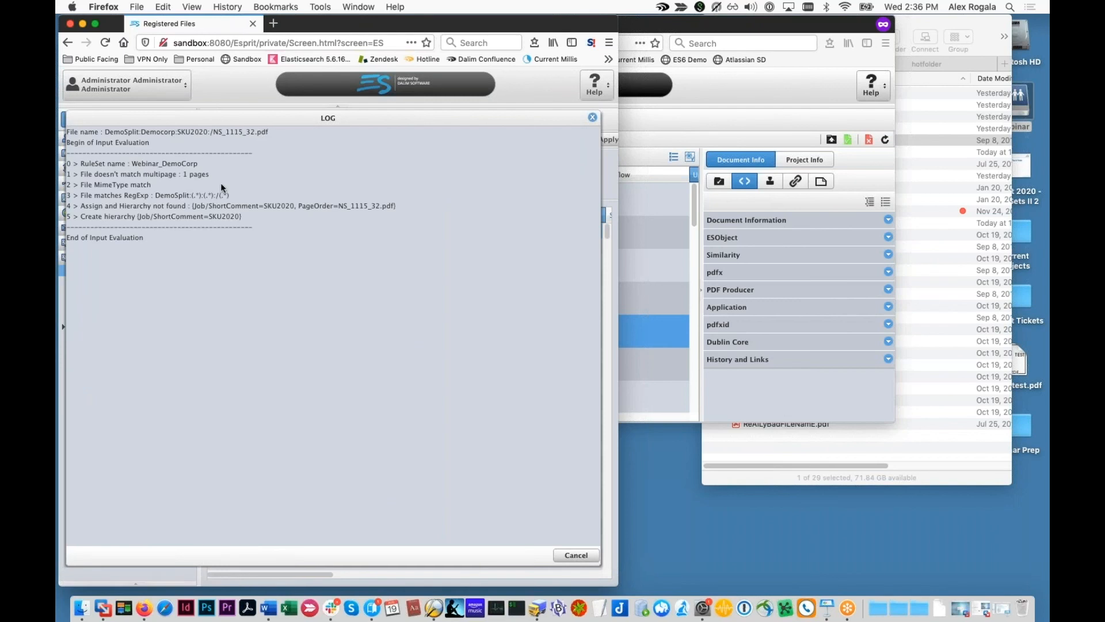
click(593, 117)
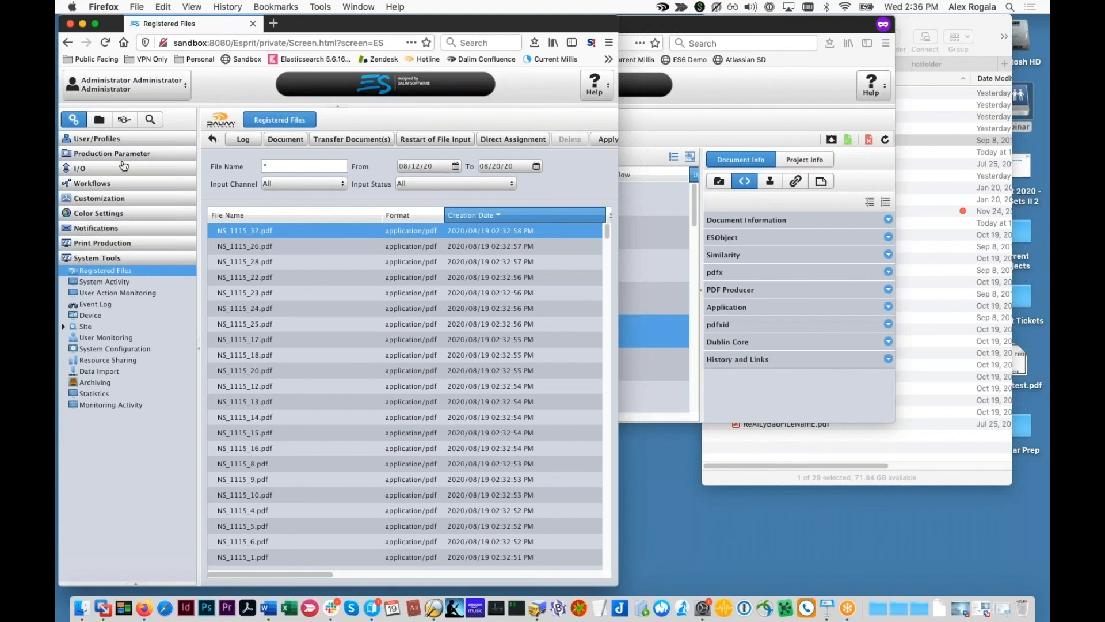
Step: Delete all 33 split NS_1115 documents from the SKU2020 project
click(640, 266)
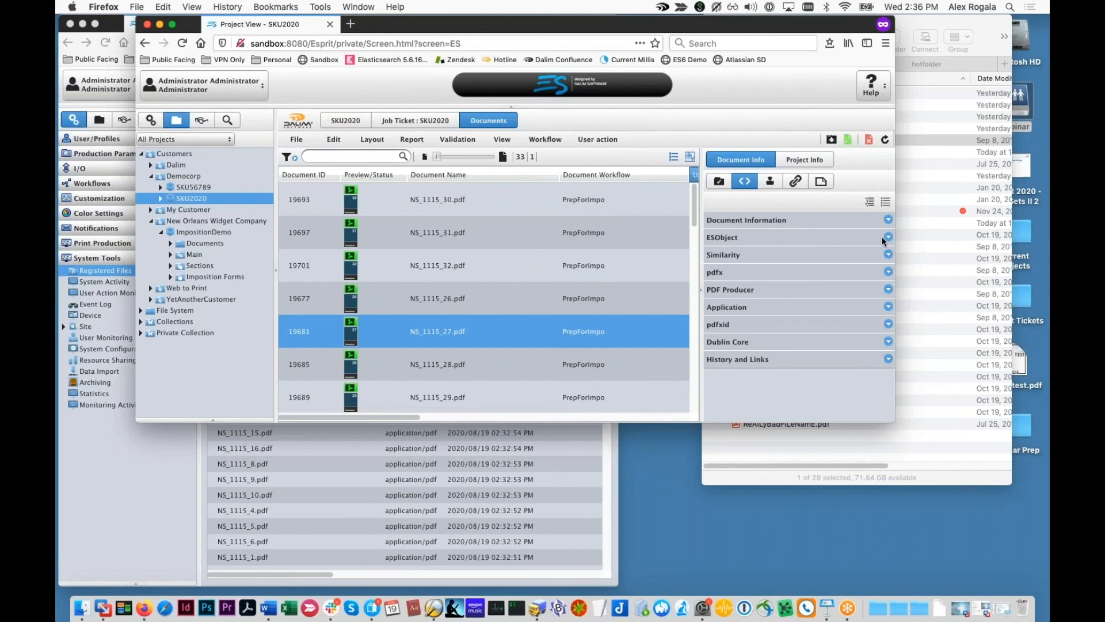
click(948, 240)
click(493, 218)
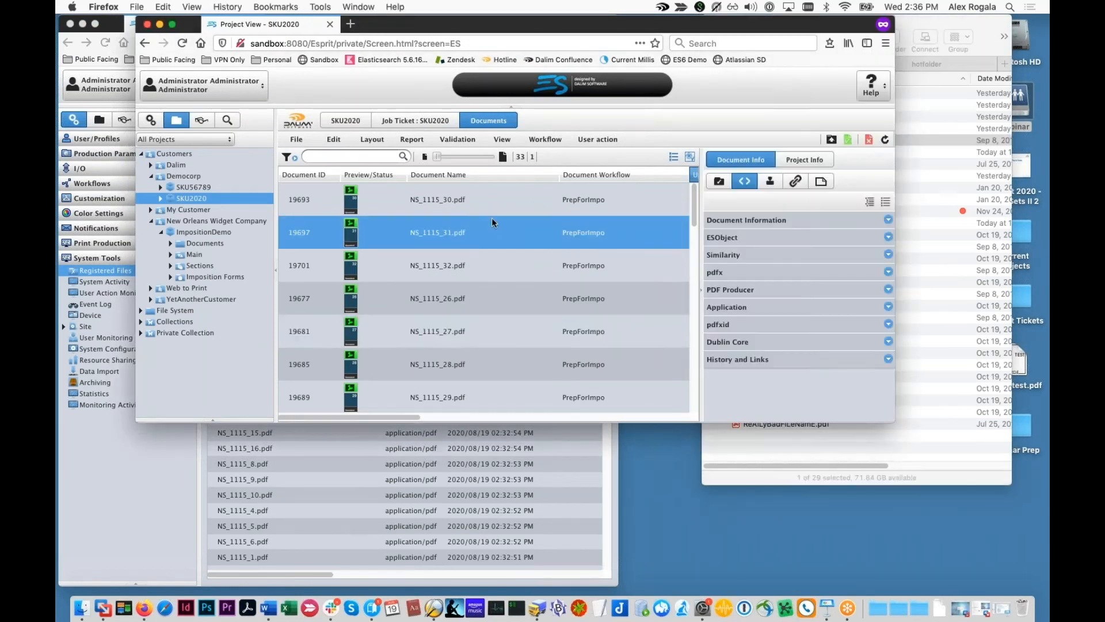
key(super+a)
right_click(491, 218)
click(509, 259)
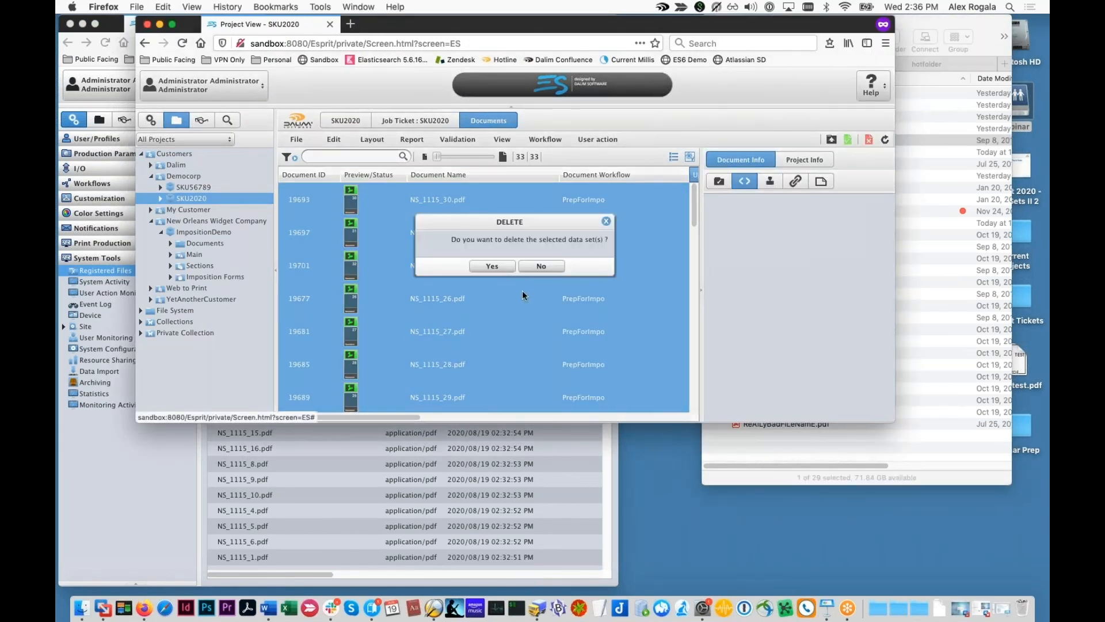
click(492, 266)
Step: Move NS_1115.pdf from the Finder test folder to the Trash
click(935, 240)
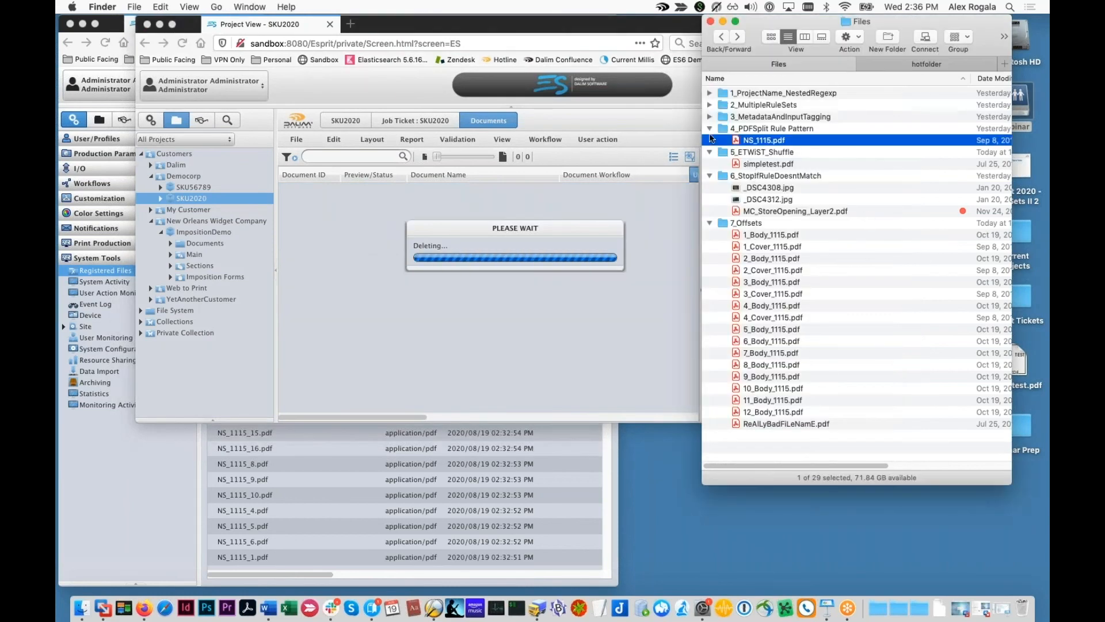
key(super+BackSpace)
click(744, 152)
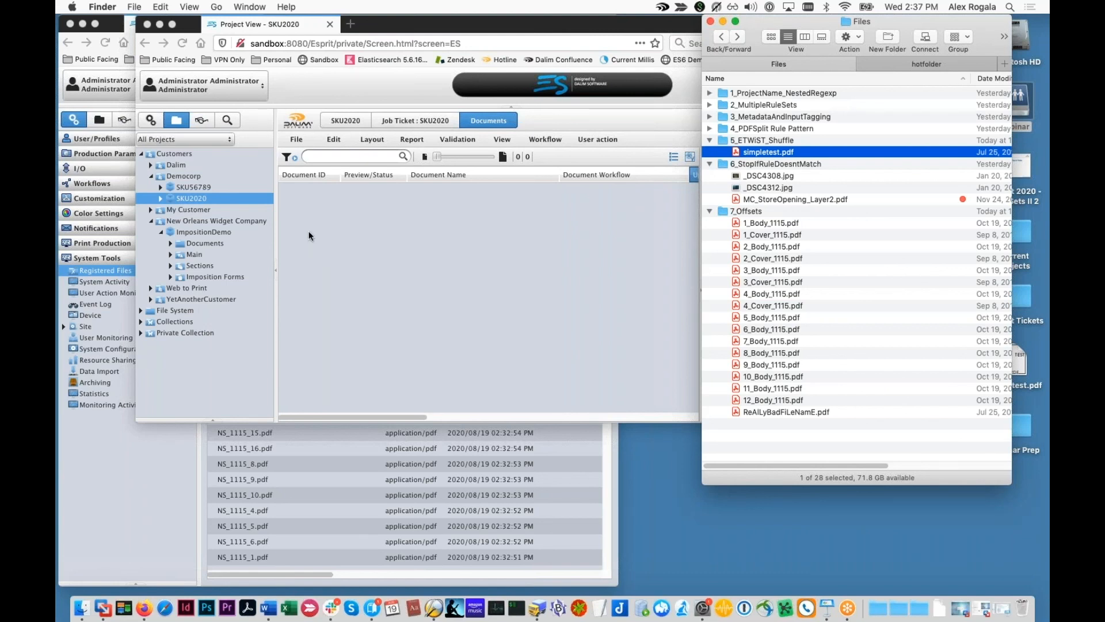
Step: Show the I/O Rule Sets list with FileMonitor, Upload and three Webinar rule sets
click(316, 238)
click(151, 120)
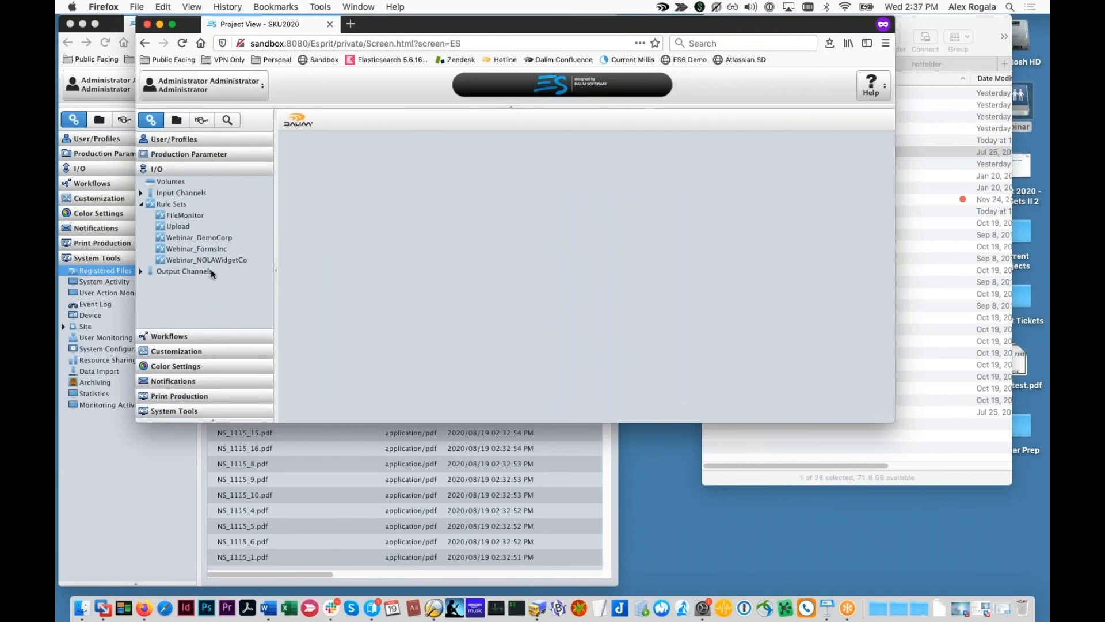
Step: Open the ETWiST Shuffle rule from the Webinar_DemoCorp rule set
click(212, 248)
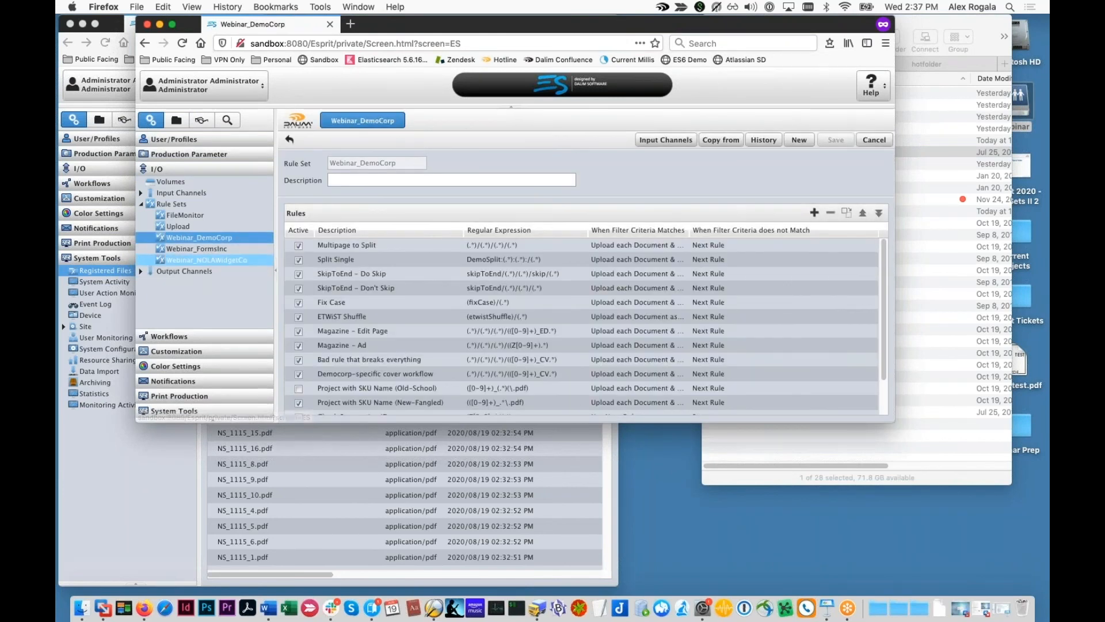
click(352, 327)
scroll(350, 326, down, 1)
scroll(347, 326, down, 1)
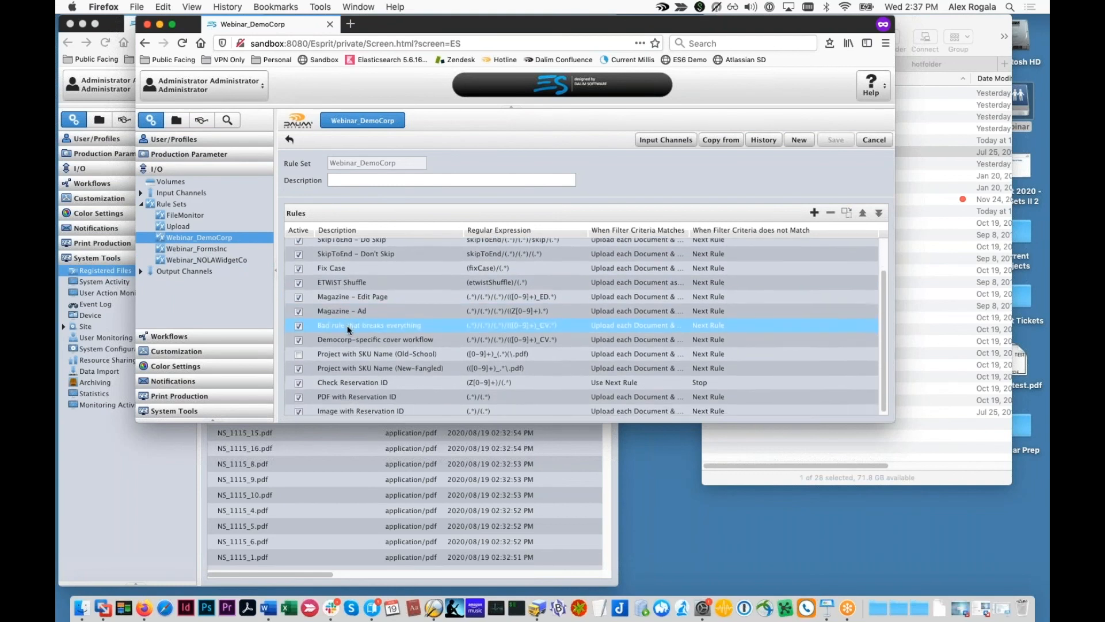
double_click(347, 279)
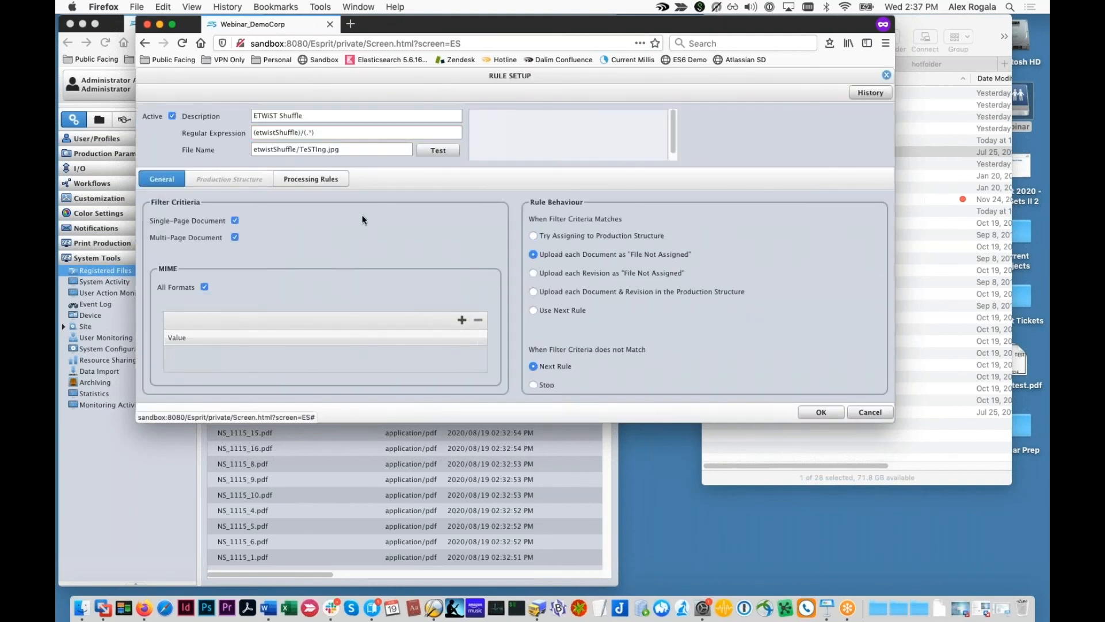
Step: Check the etwistShuffle folder in the Finder hotfolder
drag(809, 23, 783, 23)
click(924, 57)
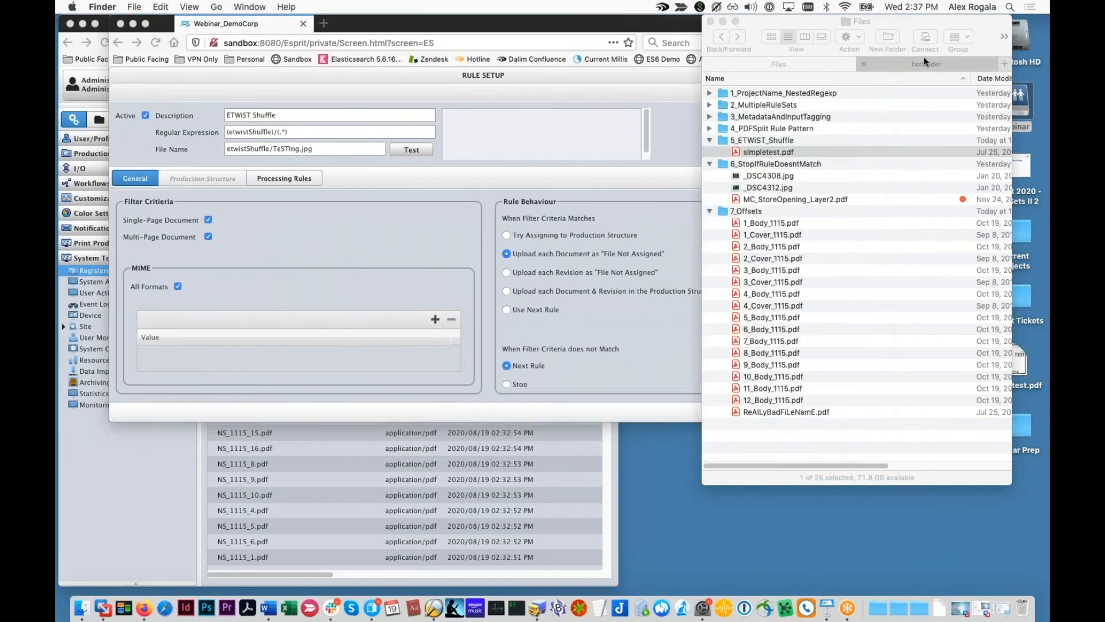
click(924, 56)
click(708, 93)
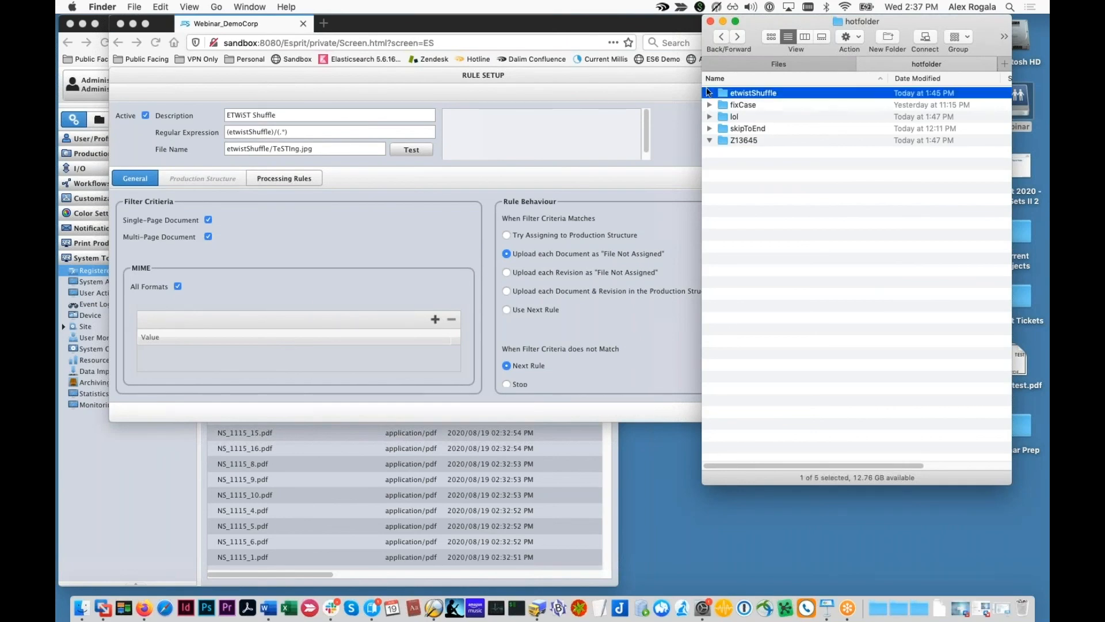
Step: Review the rule's (etwistShuffle) regular expression and Processing Rules, then close it
click(255, 132)
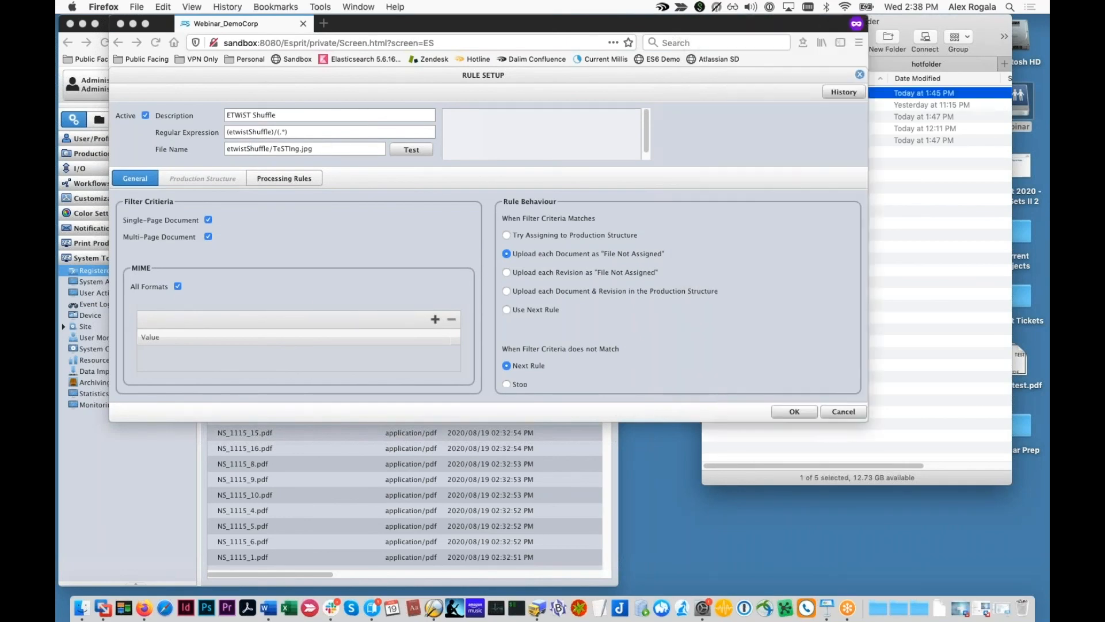
triple_click(256, 131)
drag(274, 131, 190, 136)
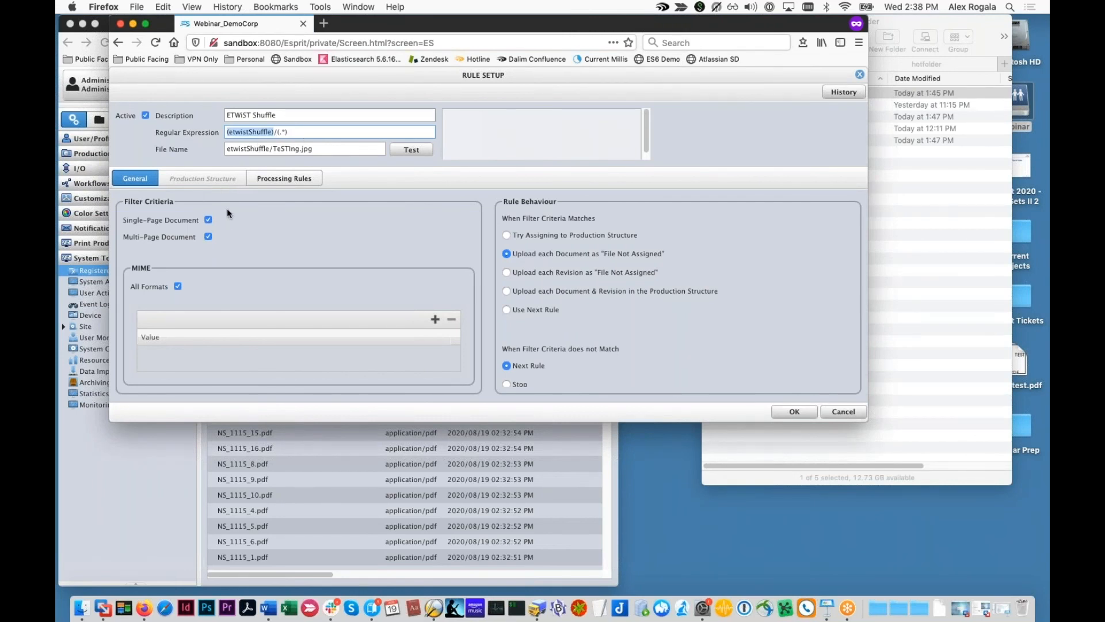
click(251, 180)
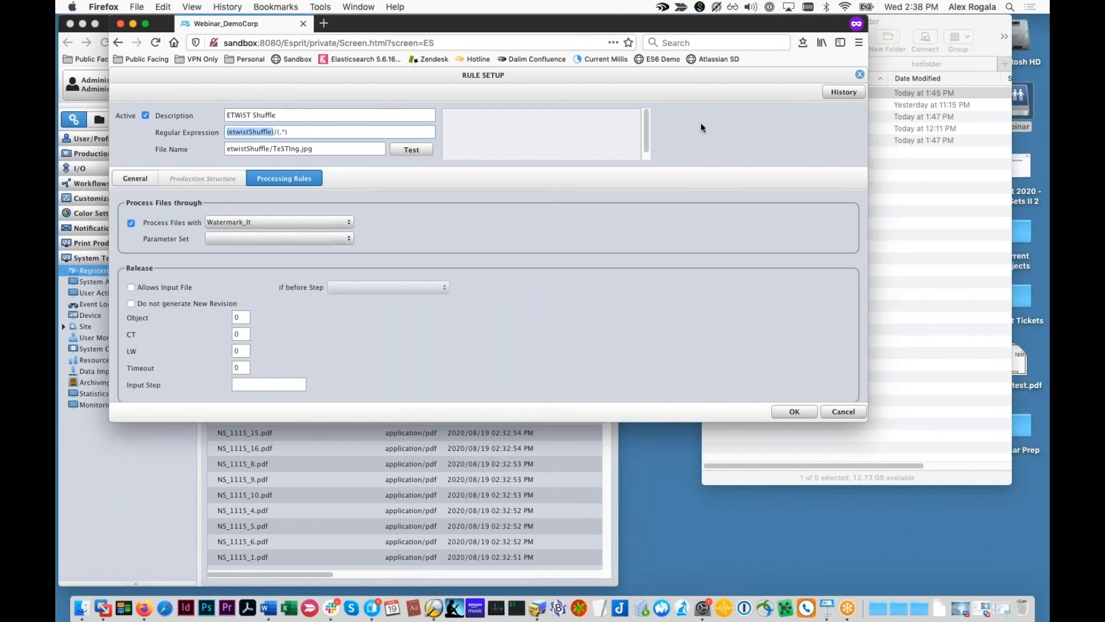
click(863, 74)
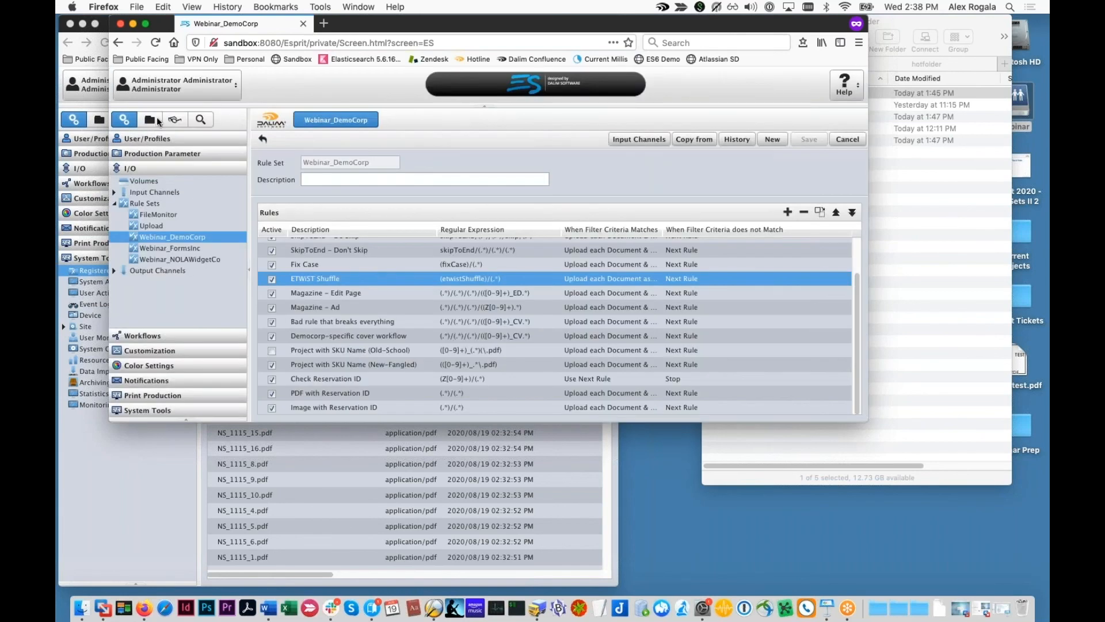
Step: Open the Watermark_It document workflow and inspect its InputFile and Watermark steps
click(151, 335)
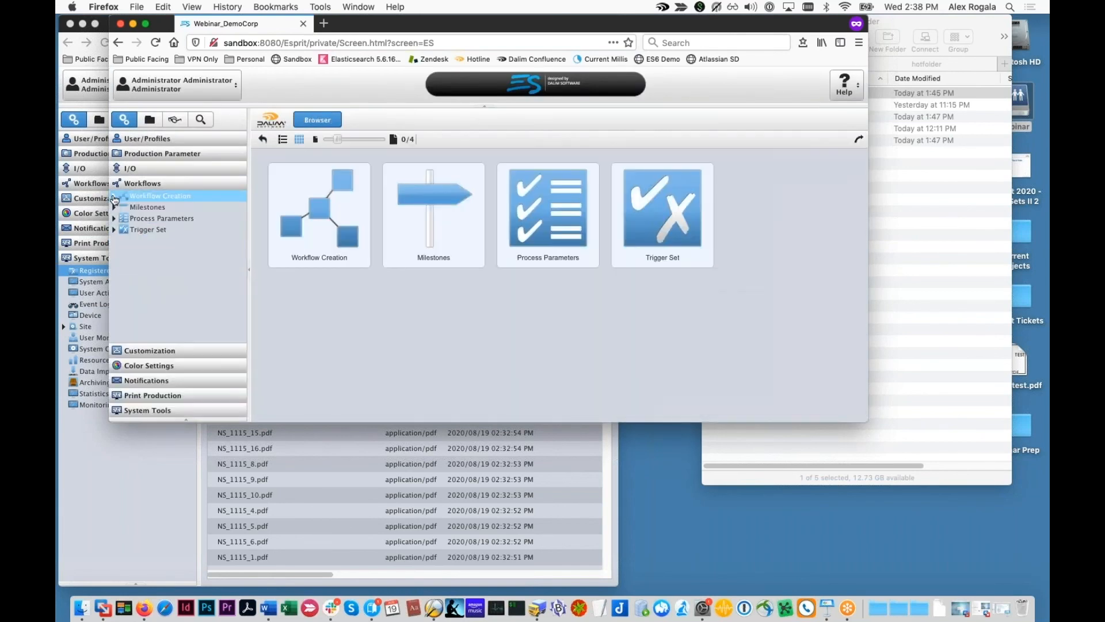
click(123, 242)
scroll(143, 298, down, 8)
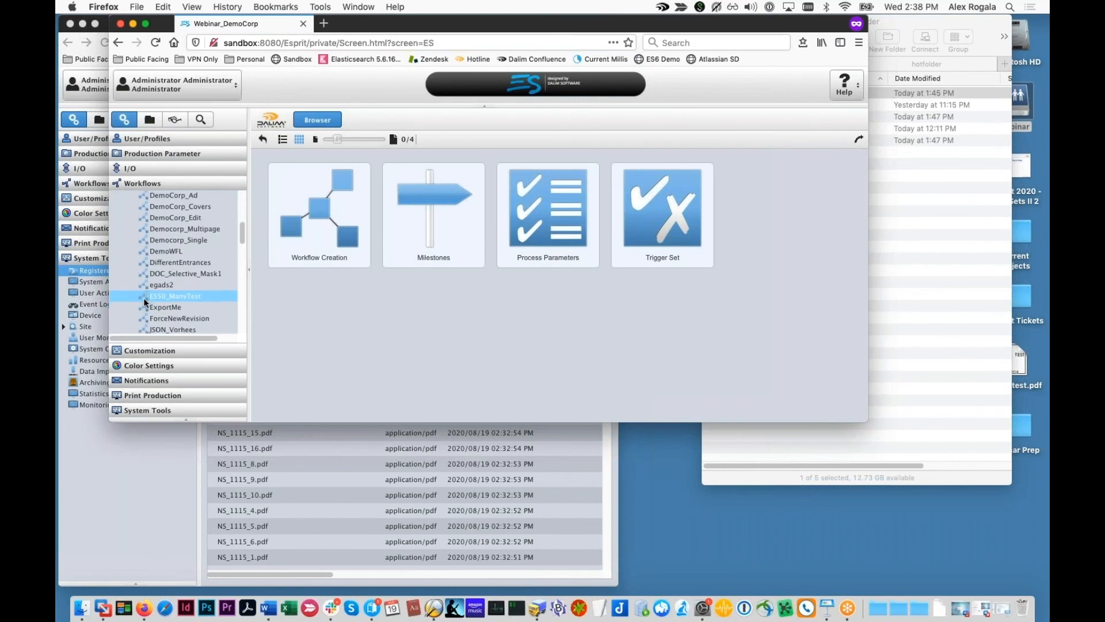
scroll(148, 294, down, 10)
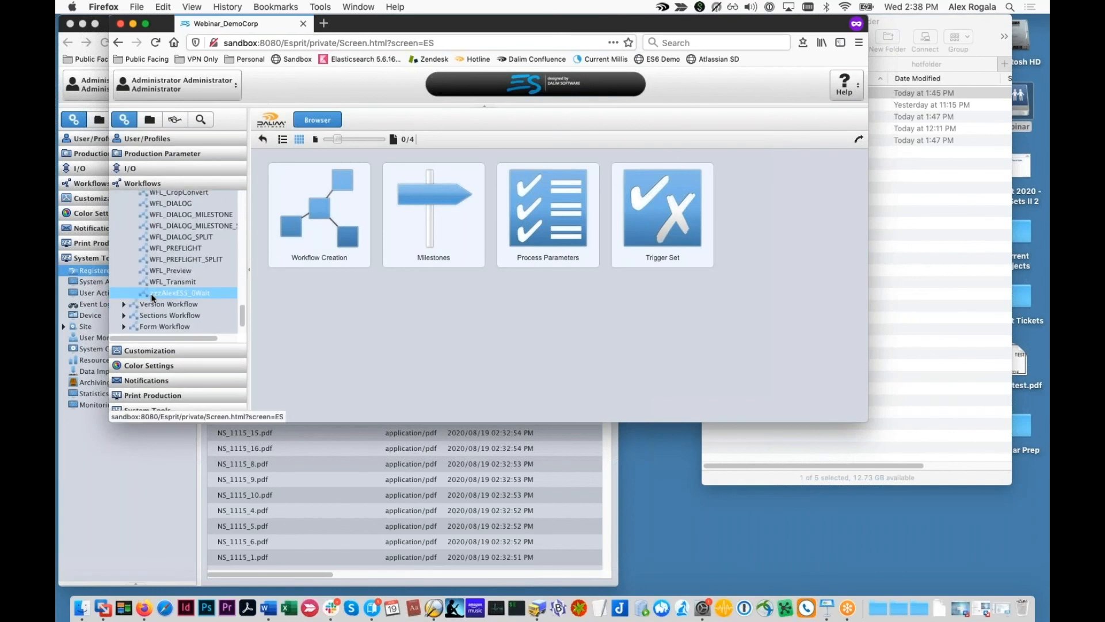
click(181, 241)
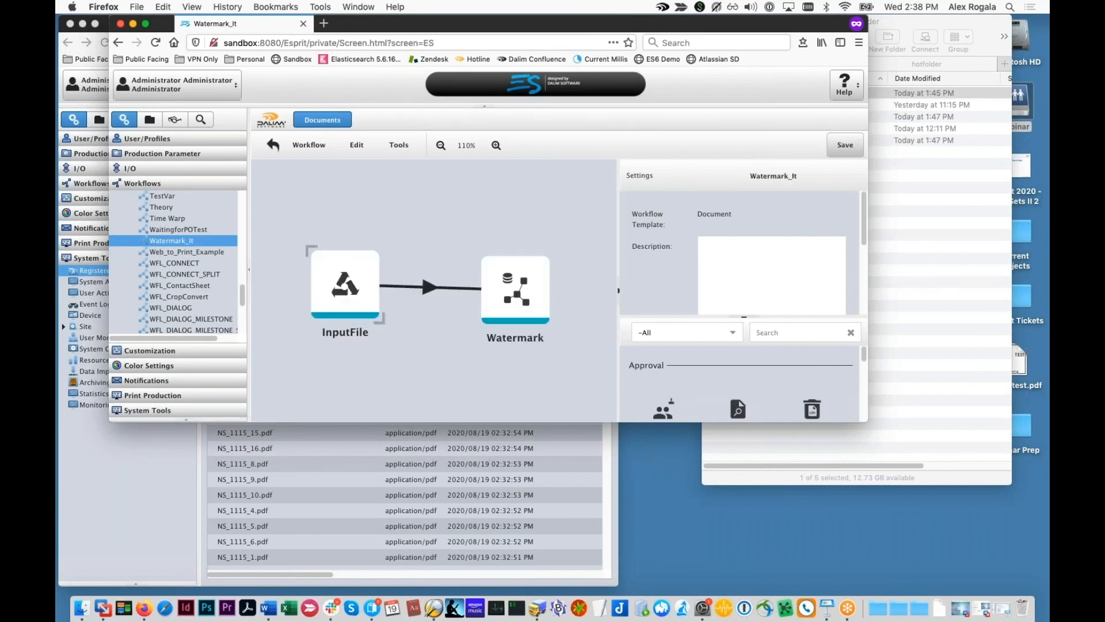
click(375, 296)
drag(517, 294, 514, 295)
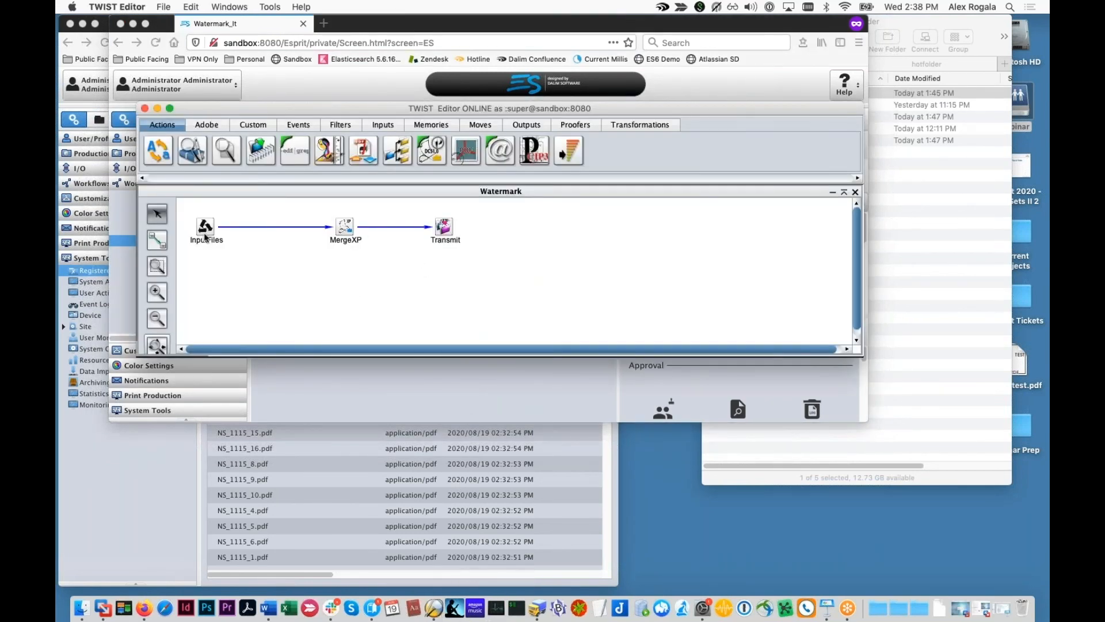
Step: Inspect the MergeXP step settings stamping the text TEST, closing them unchanged
click(344, 226)
double_click(343, 226)
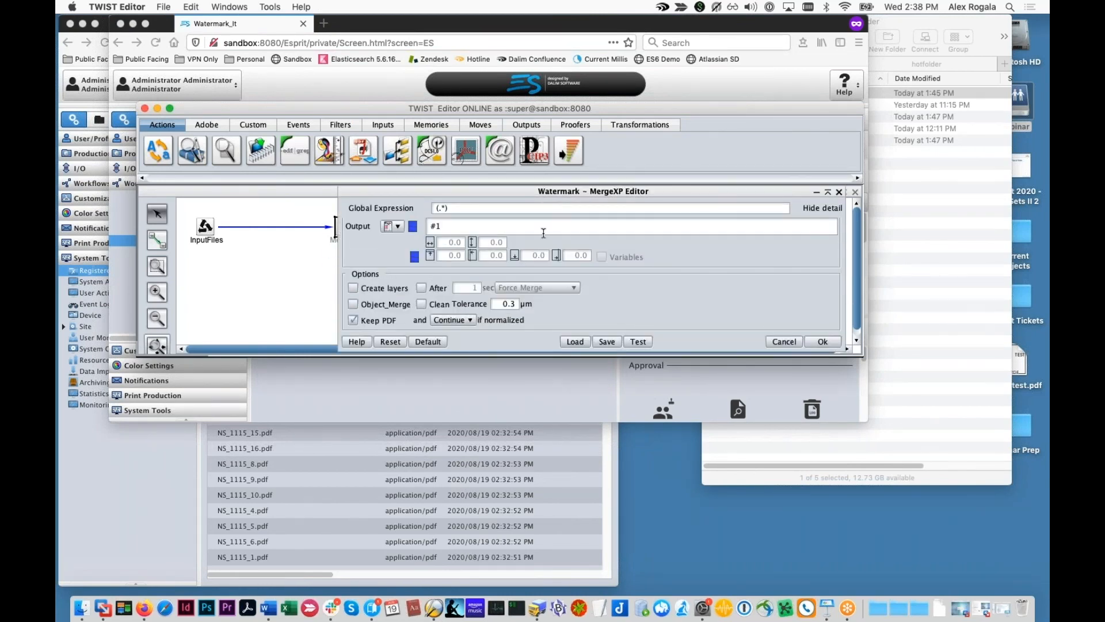
drag(862, 354, 886, 536)
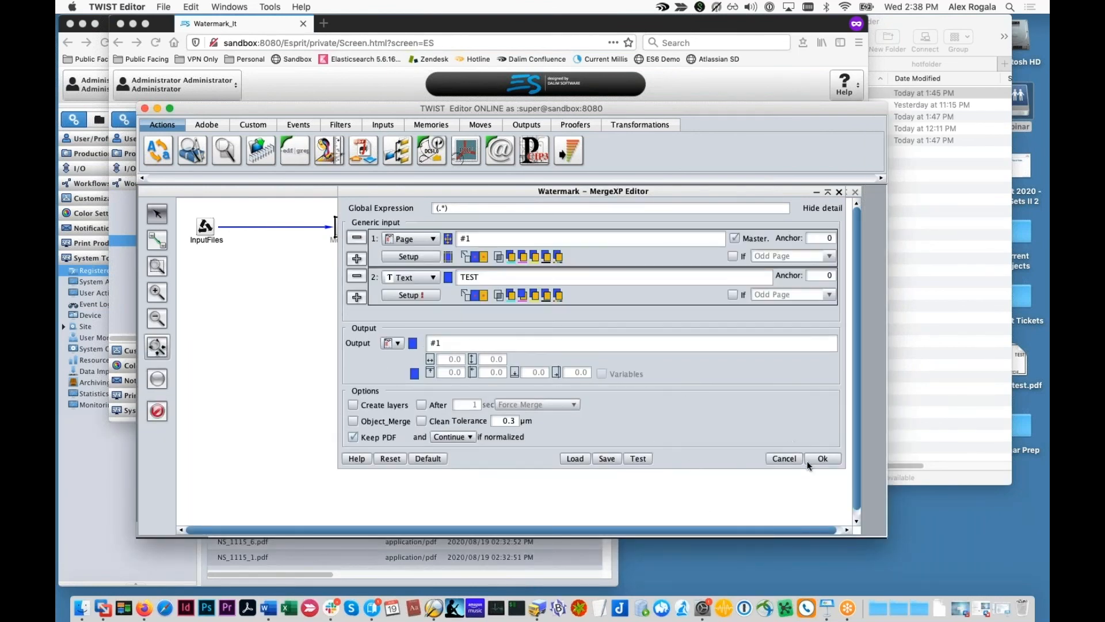
click(782, 458)
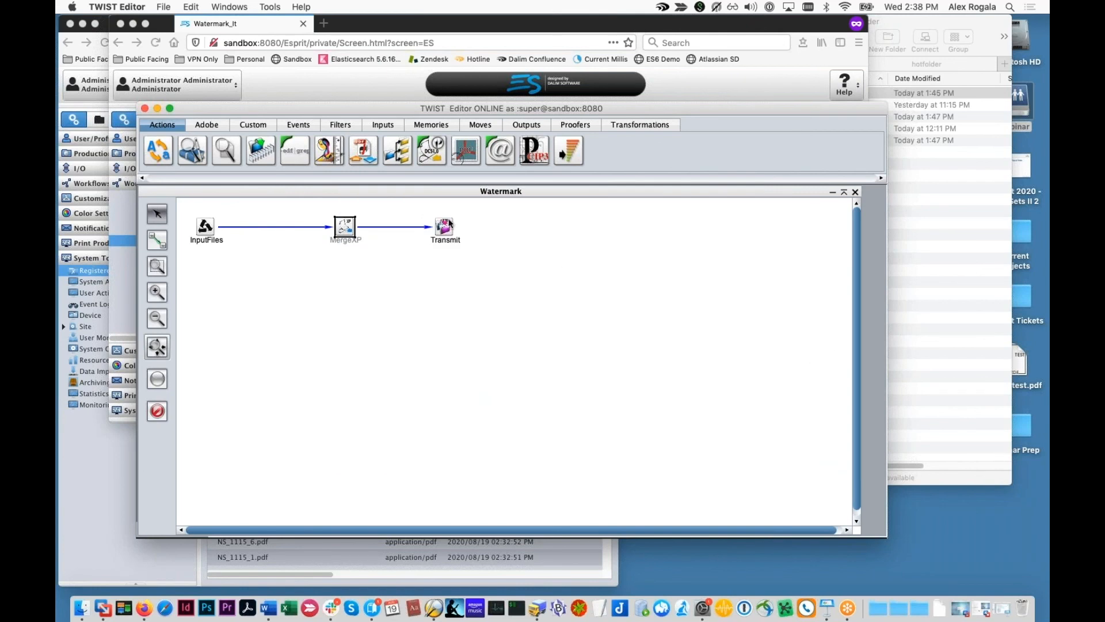
Step: Return to the Registered Files list of NS_1115 PDFs
drag(461, 109, 573, 294)
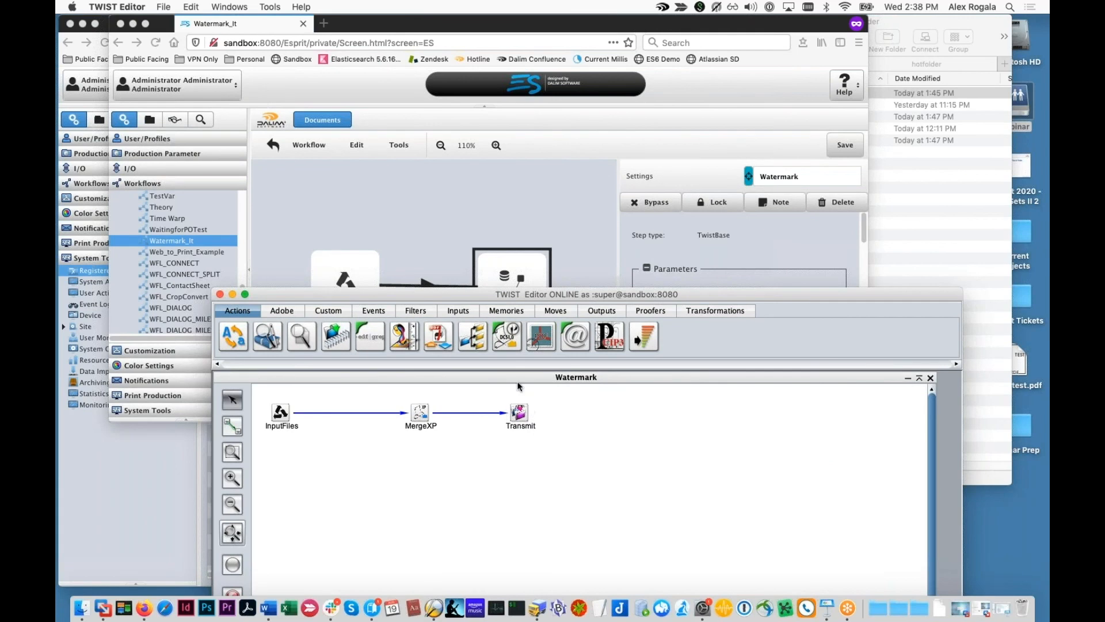
click(428, 228)
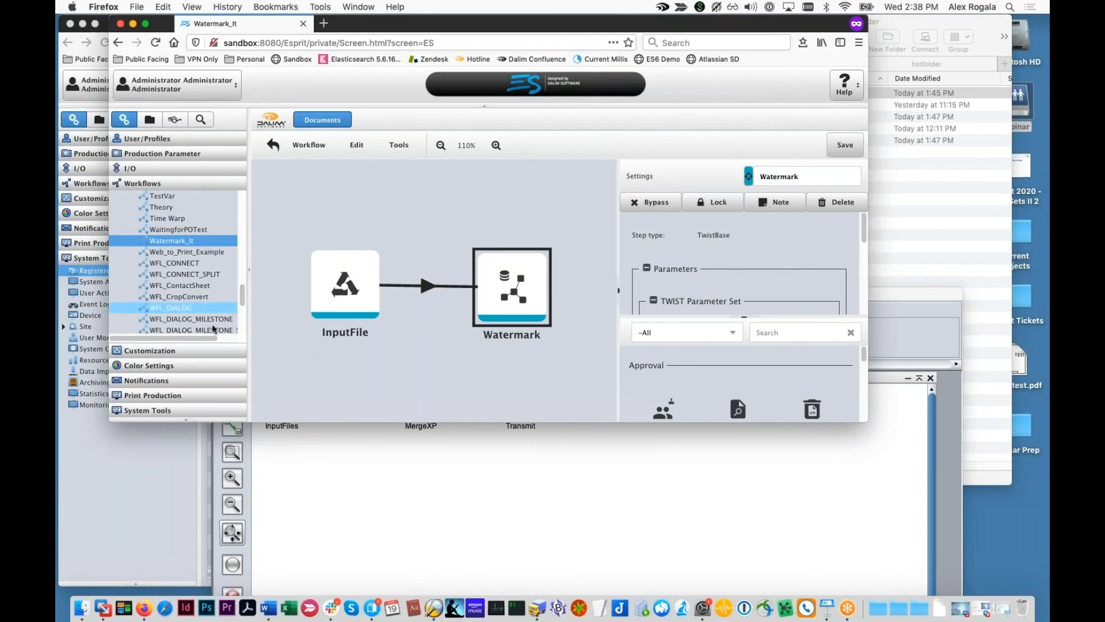
click(158, 464)
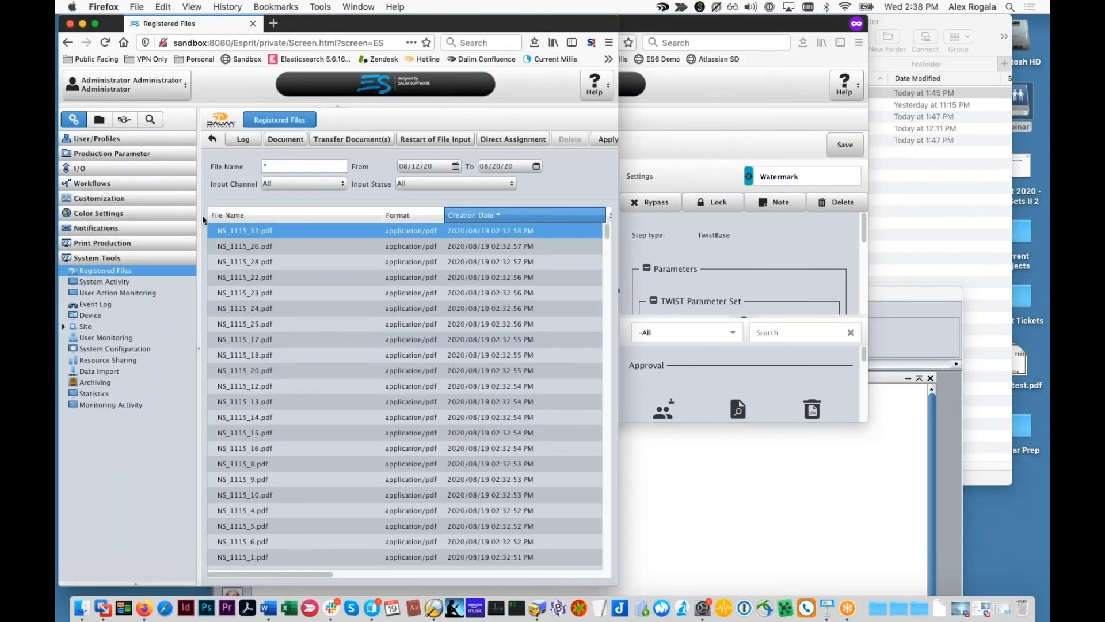
Step: Review the ETWiST Shuffle rule's production-structure upload settings and close it without saving
click(95, 168)
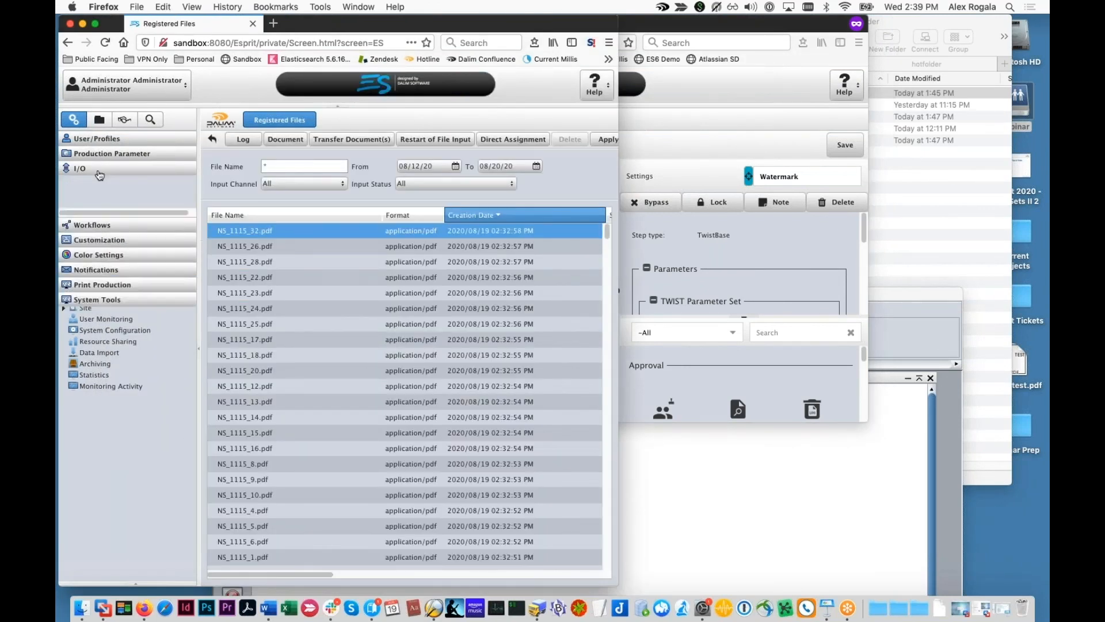
click(138, 292)
click(325, 403)
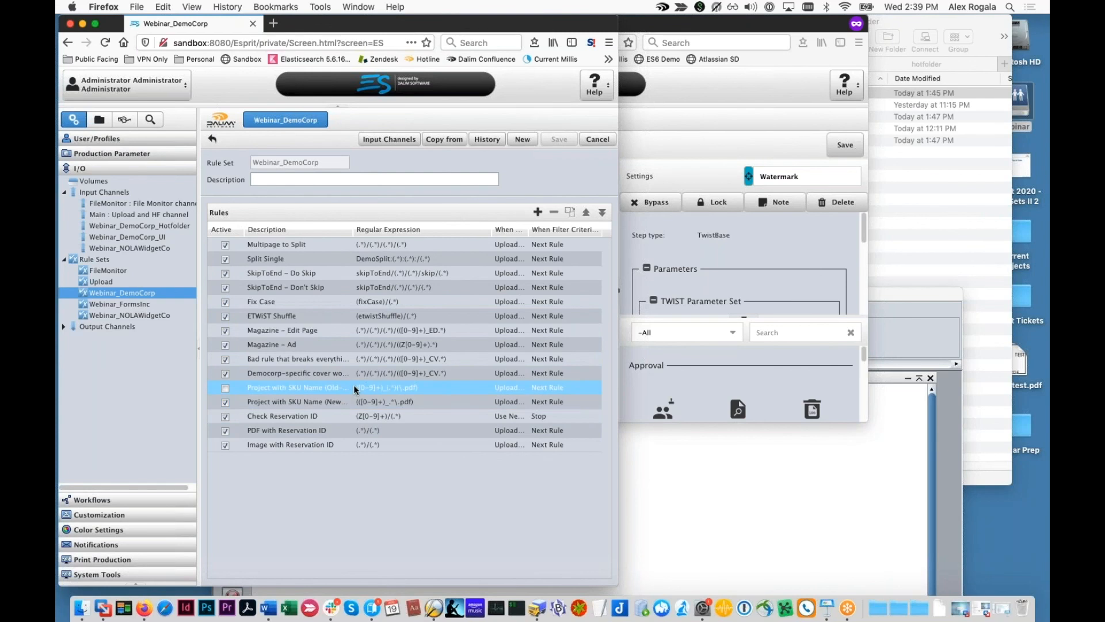
click(320, 315)
double_click(320, 315)
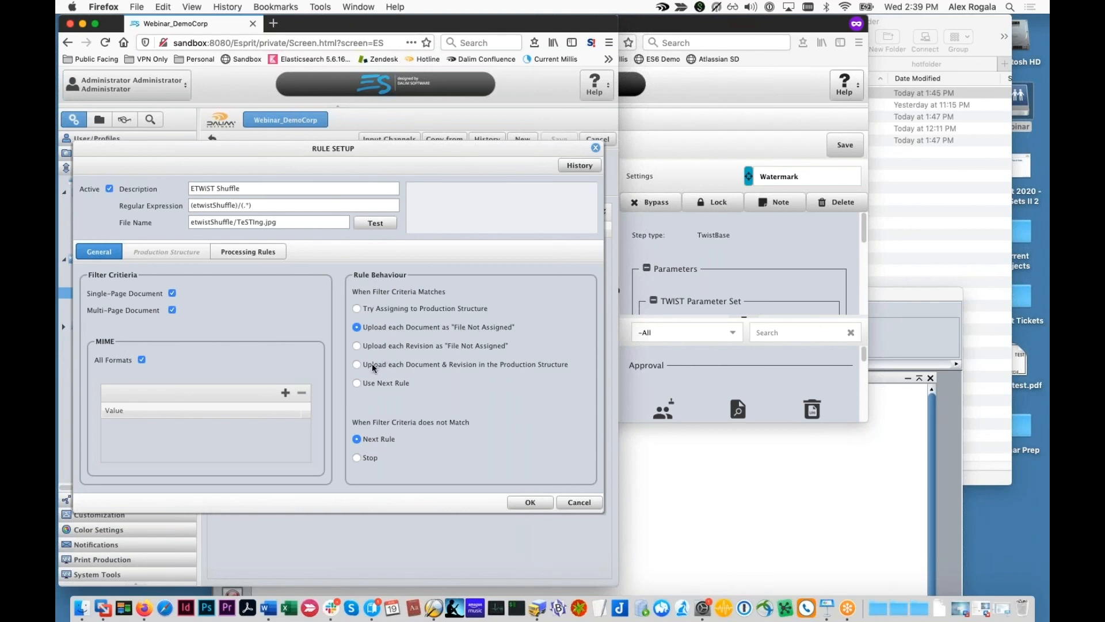
click(357, 365)
click(168, 255)
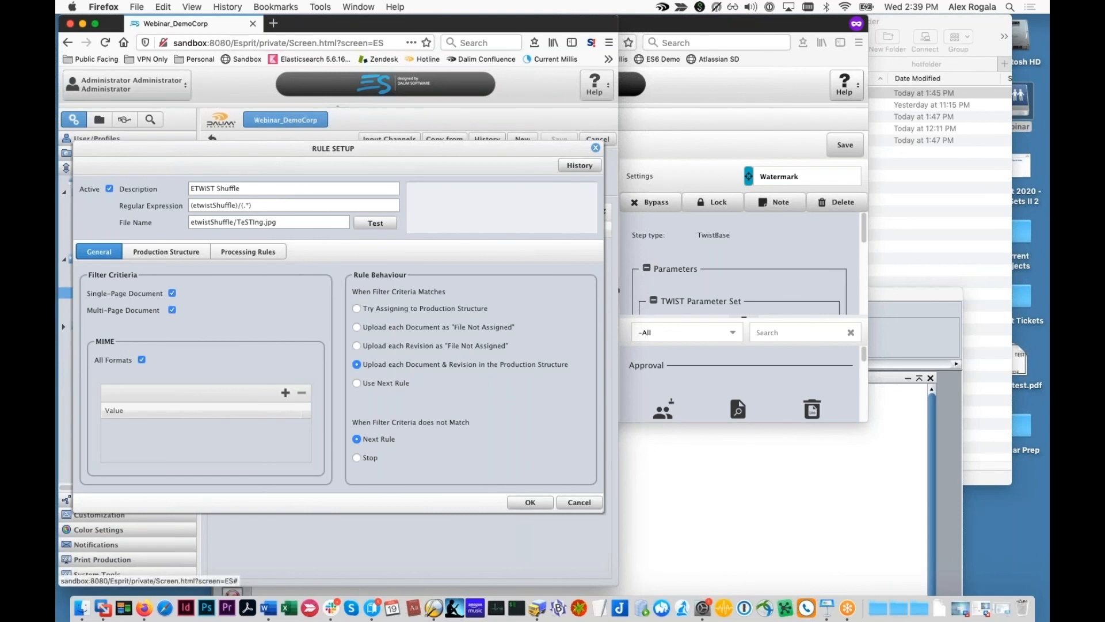
click(106, 255)
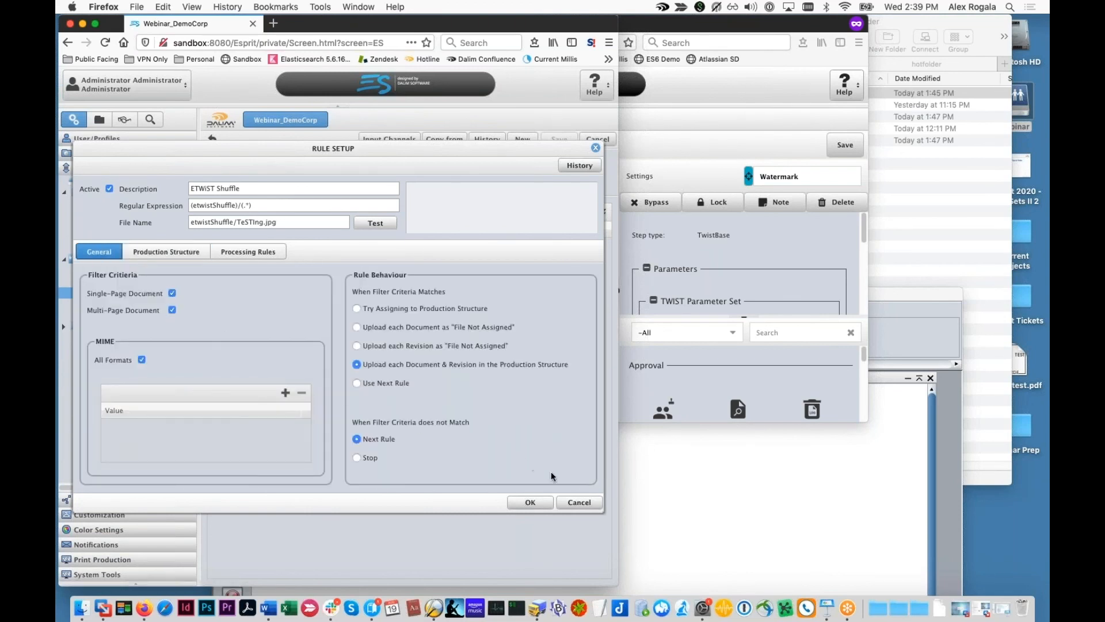
click(579, 502)
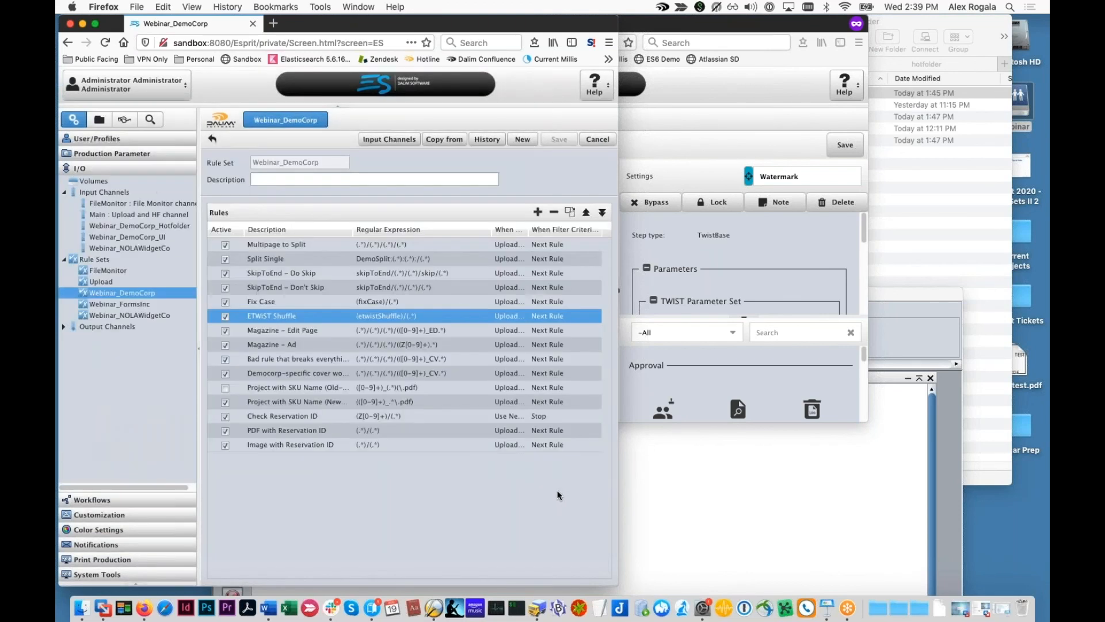
Step: Confirm the ETWiST Shuffle rule processes files with Watermark_It, then bring the hotfolder forward
click(702, 473)
drag(500, 301, 492, 363)
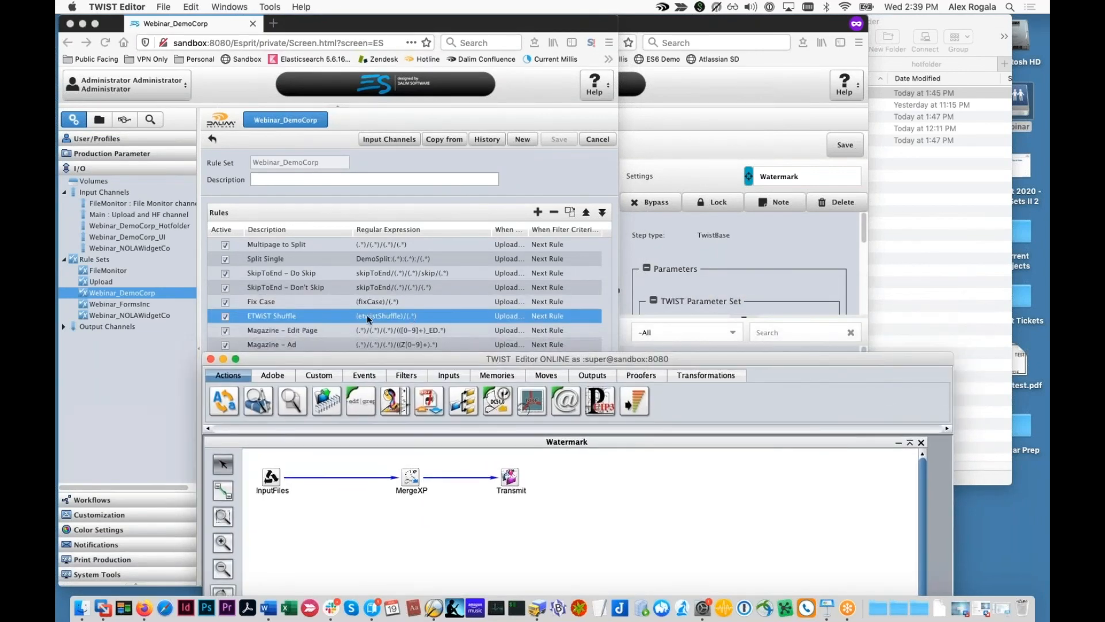
click(347, 319)
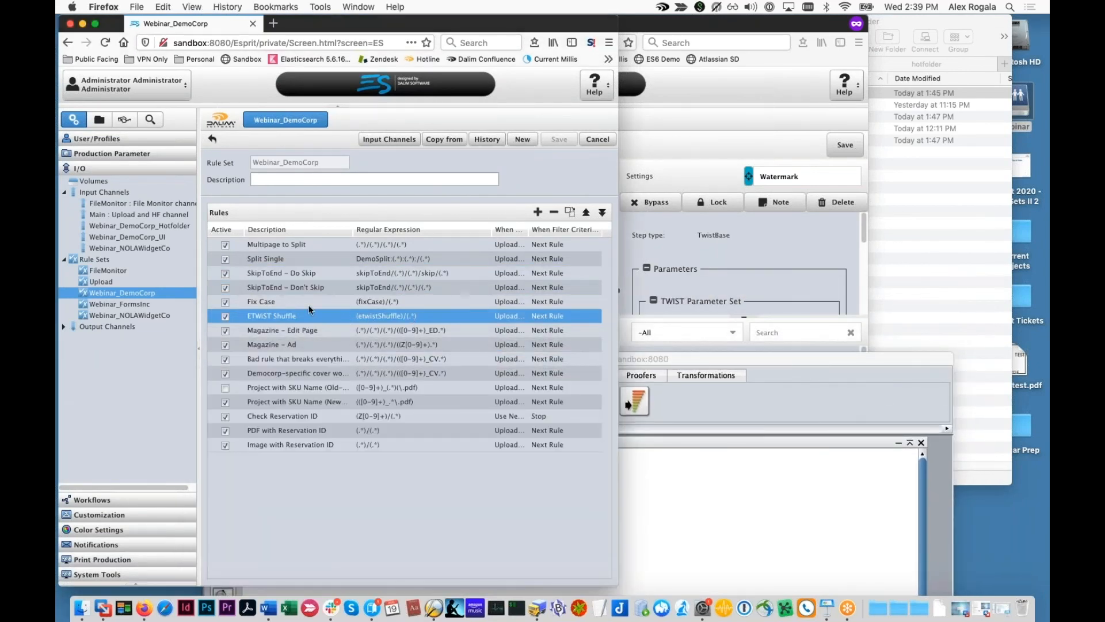
double_click(403, 316)
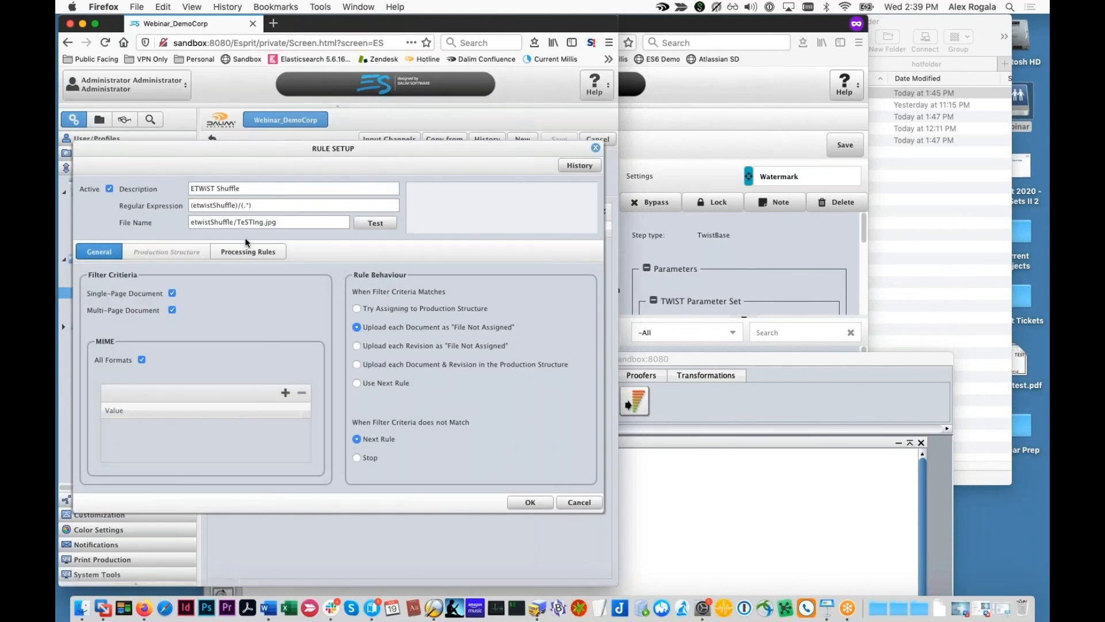
click(248, 251)
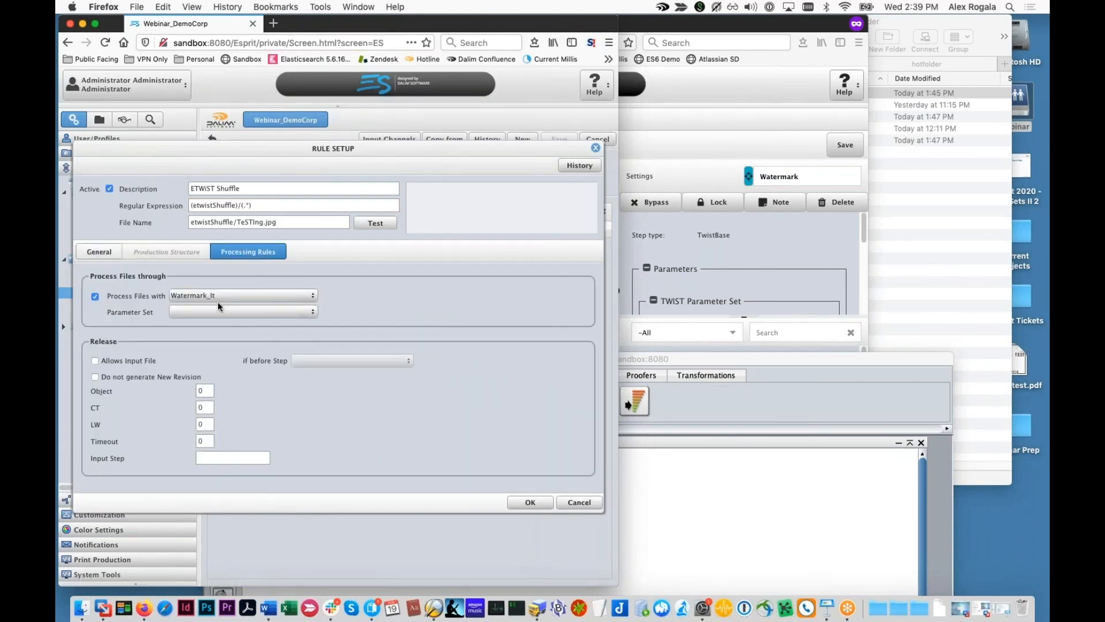
click(592, 502)
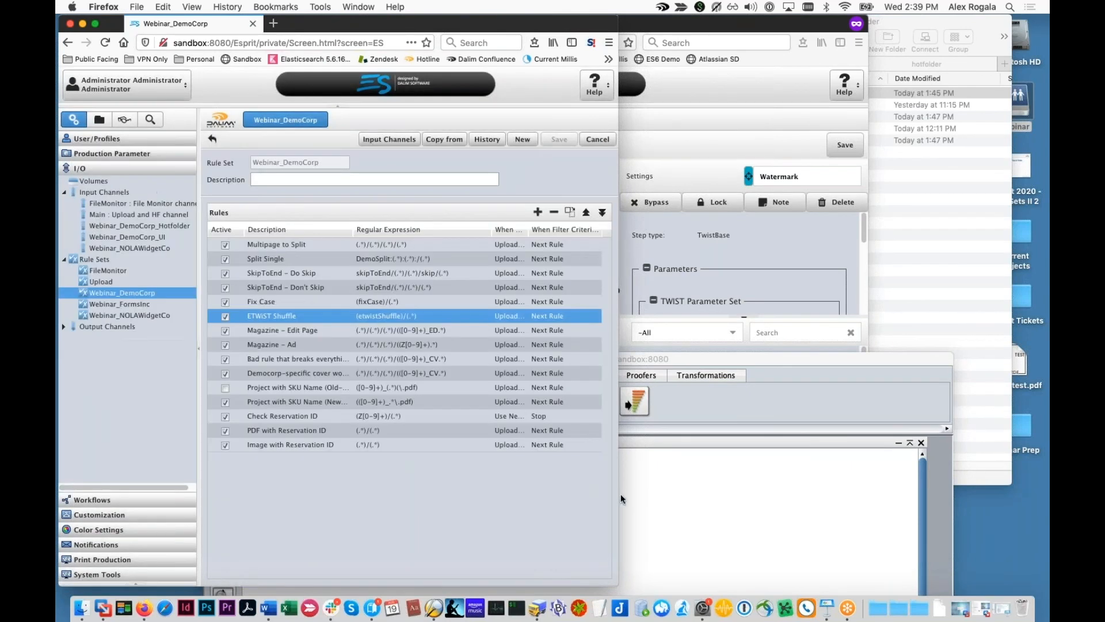
click(927, 245)
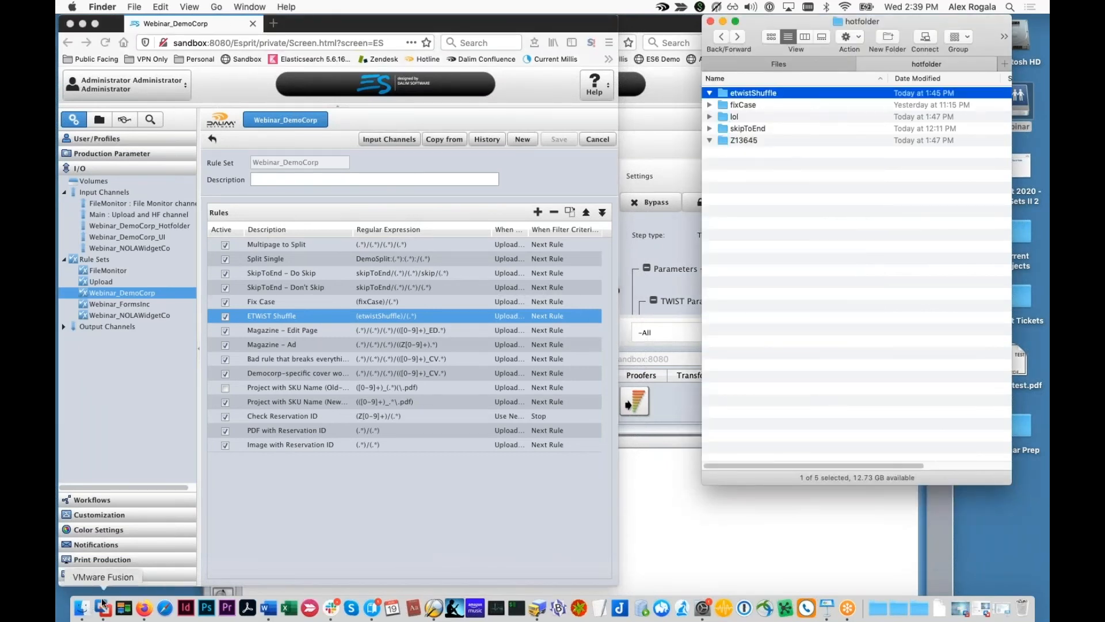
Step: Copy simpletest.pdf from the 5_ETWiST_Shuffle test files into the etwistShuffle hotfolder
click(778, 64)
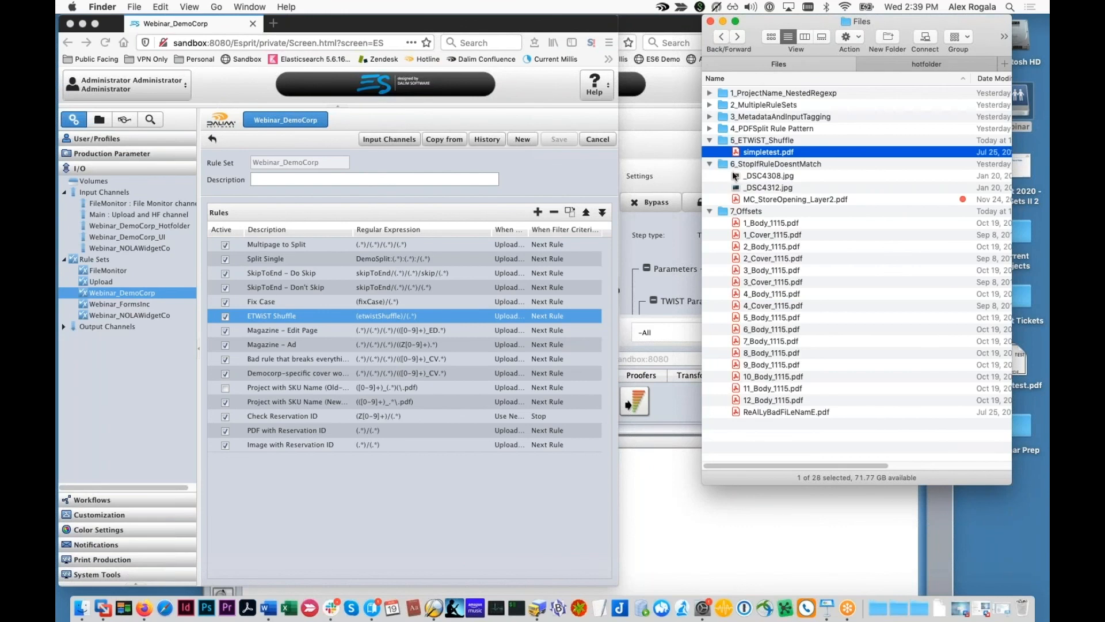
drag(754, 152, 754, 93)
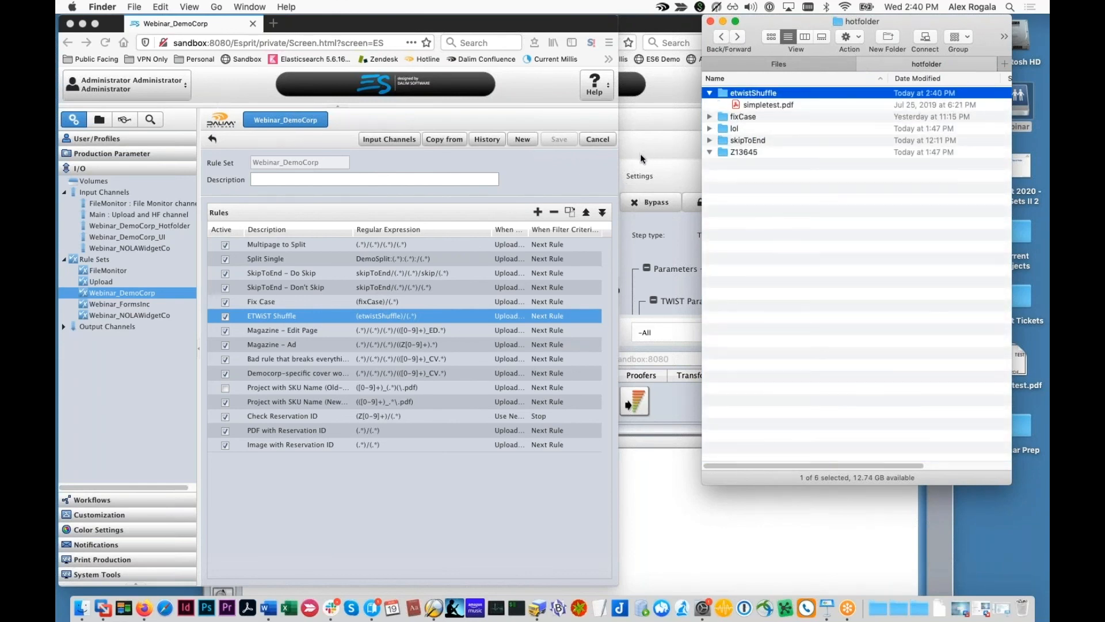
click(644, 164)
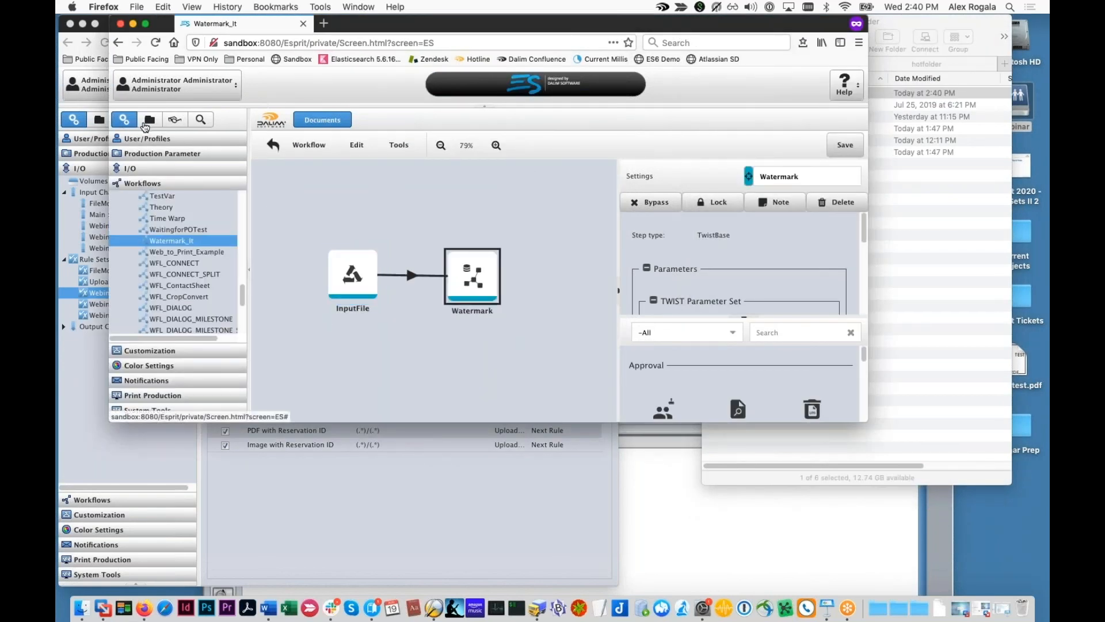
Step: Check the simpletest process log's Transmit and JobStatus entries in TWIST Editor
click(651, 541)
click(293, 512)
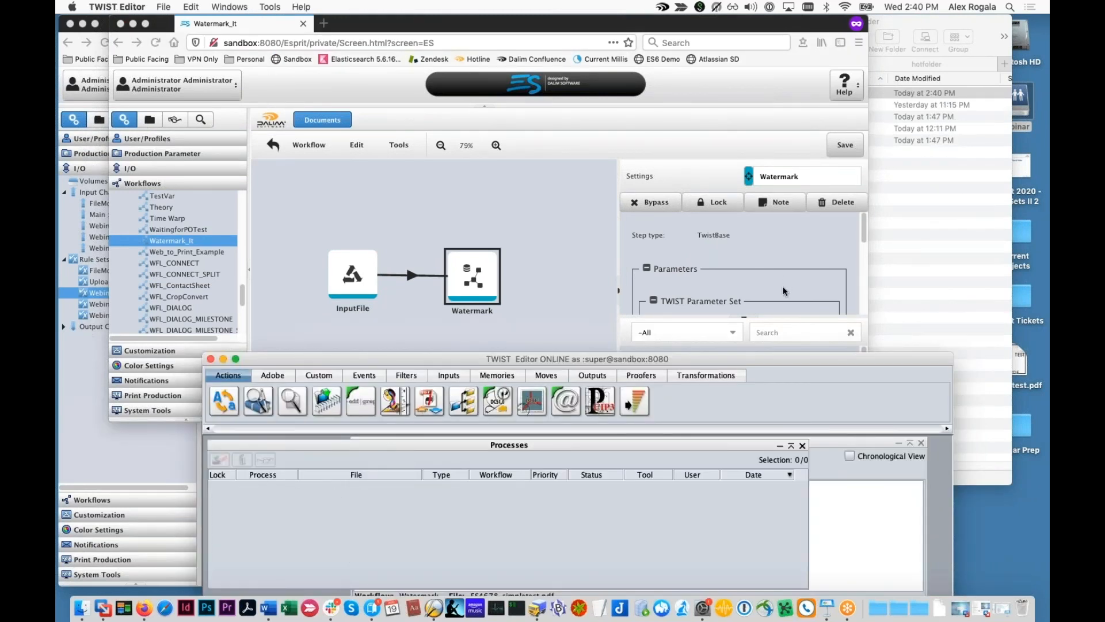
drag(480, 358, 501, 299)
click(280, 427)
click(286, 401)
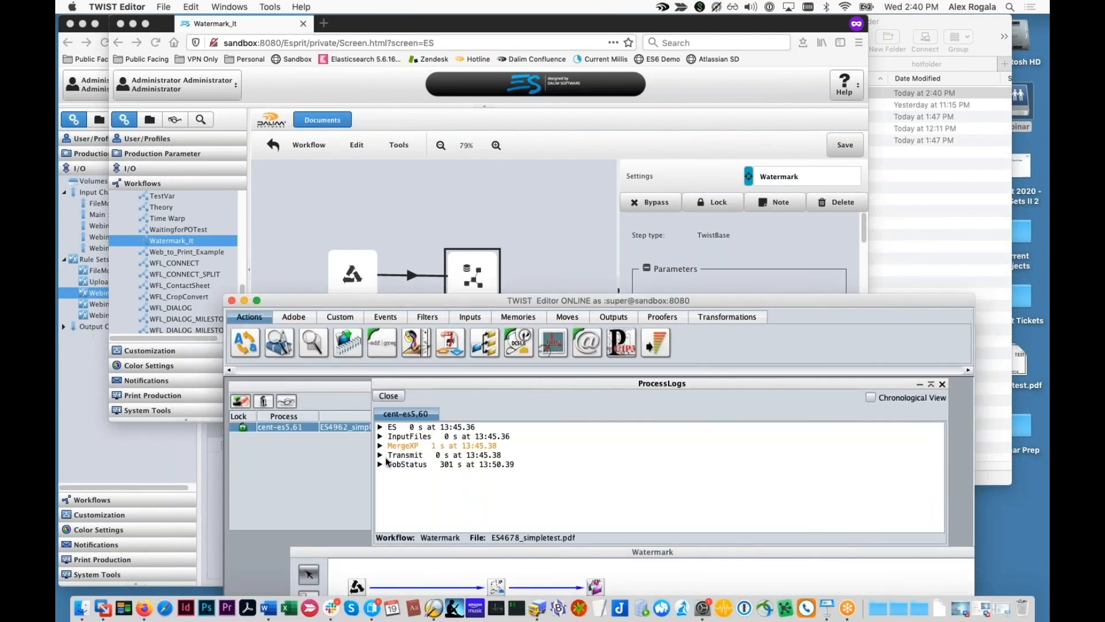
click(381, 455)
click(381, 502)
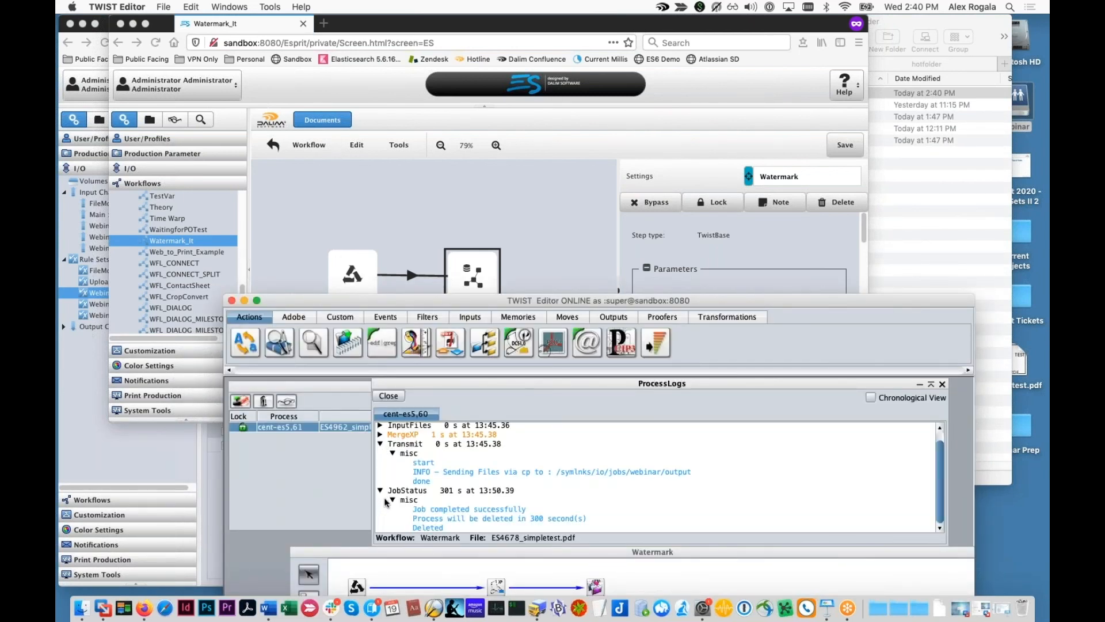
Step: Preview the watermarked ES4962_simpletest.pdf in webinar/output, then return to the test files
click(899, 252)
click(721, 38)
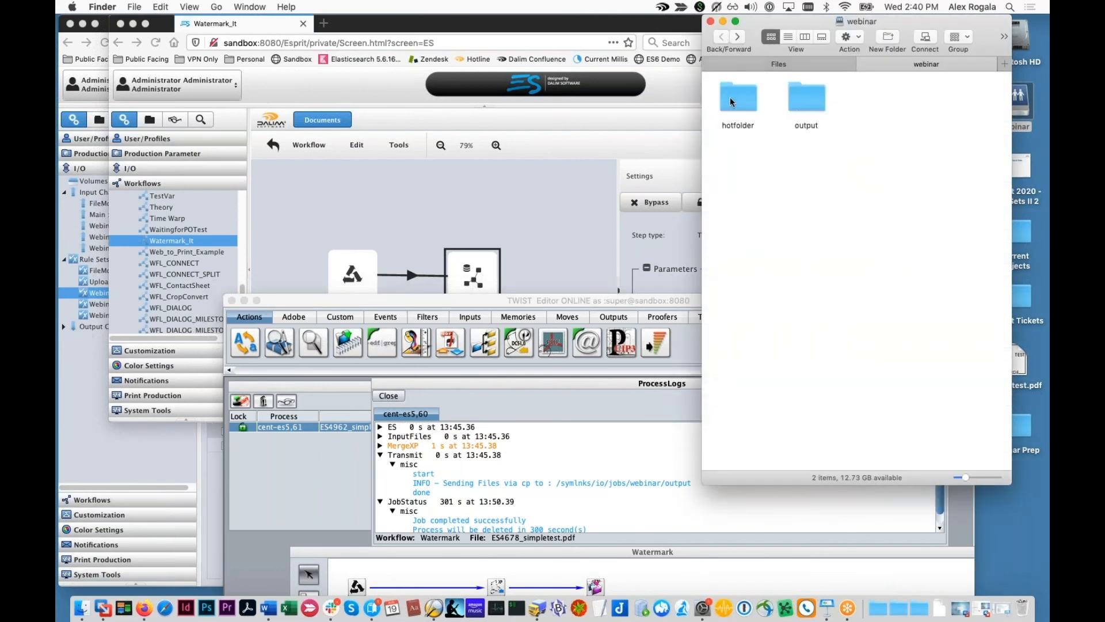
double_click(807, 102)
click(910, 96)
key(space)
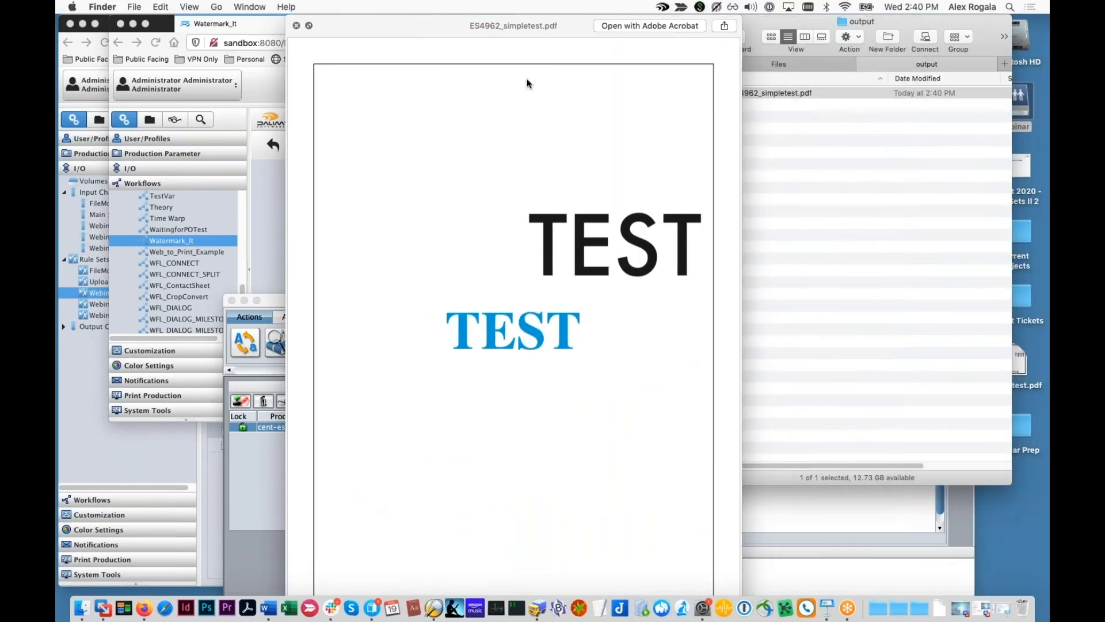
key(space)
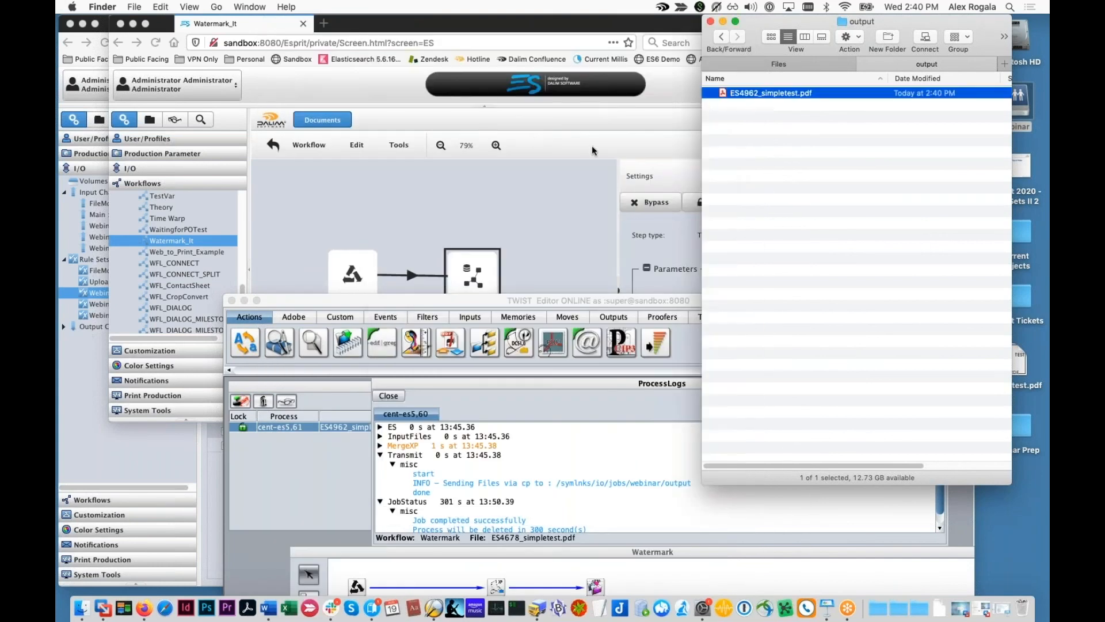
click(863, 63)
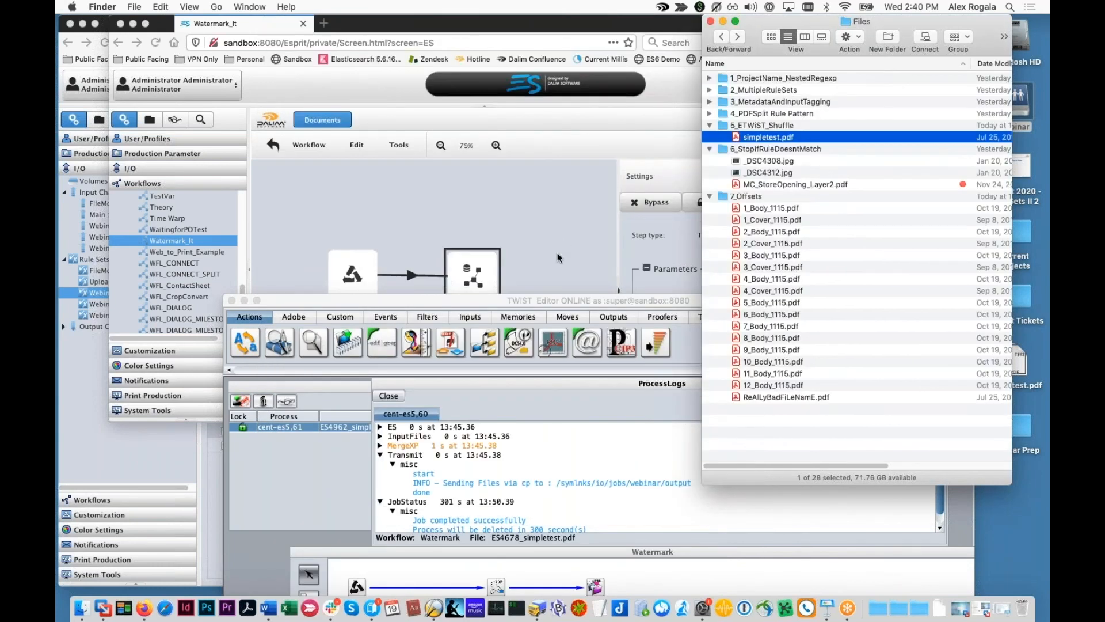
click(541, 260)
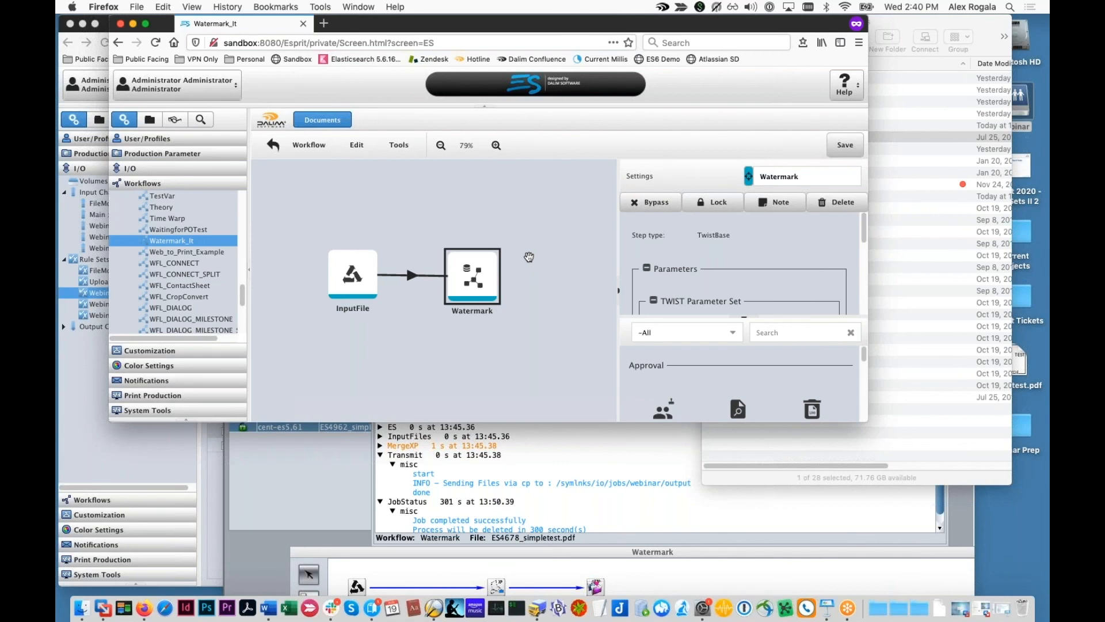
Step: Select the Watermark step in Watermark_It, then switch to the project browser
right_click(490, 478)
click(484, 477)
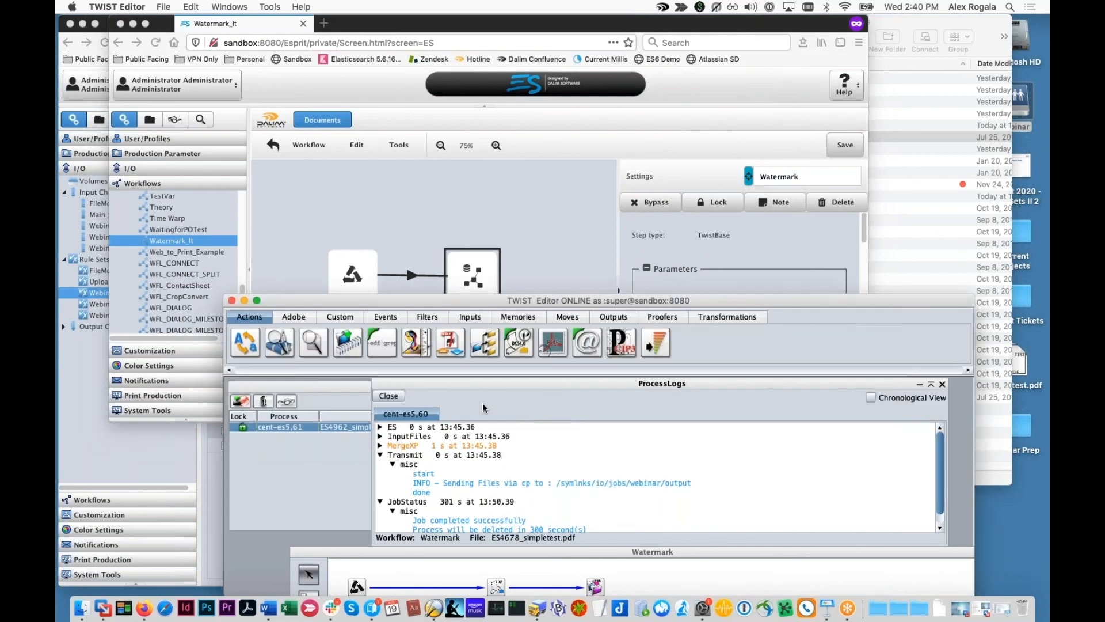
click(503, 297)
click(496, 301)
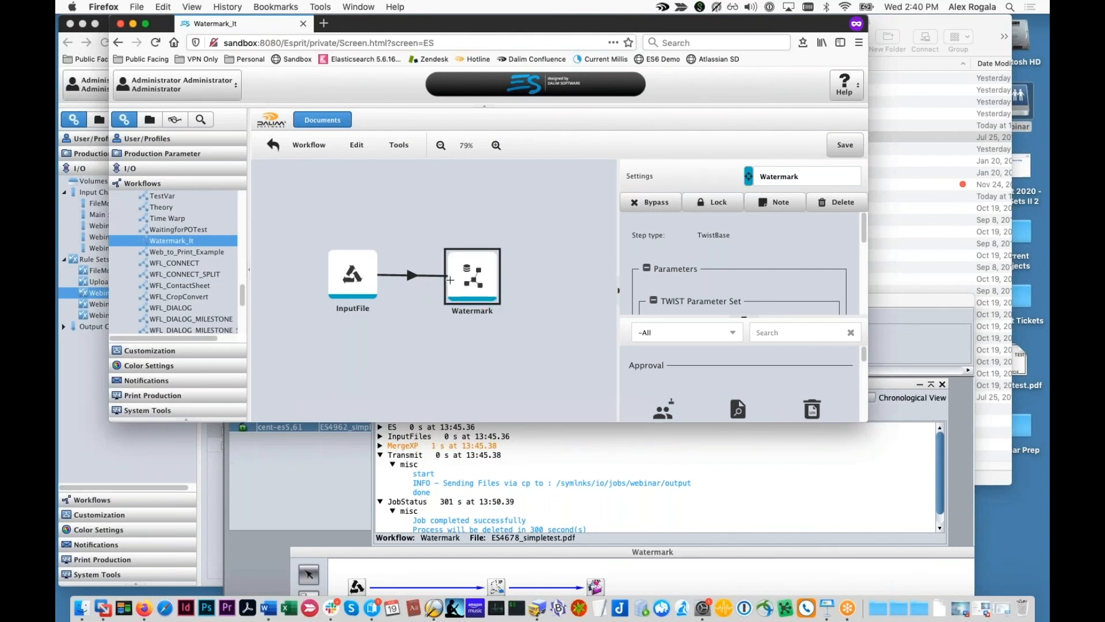
click(446, 285)
click(462, 292)
click(148, 119)
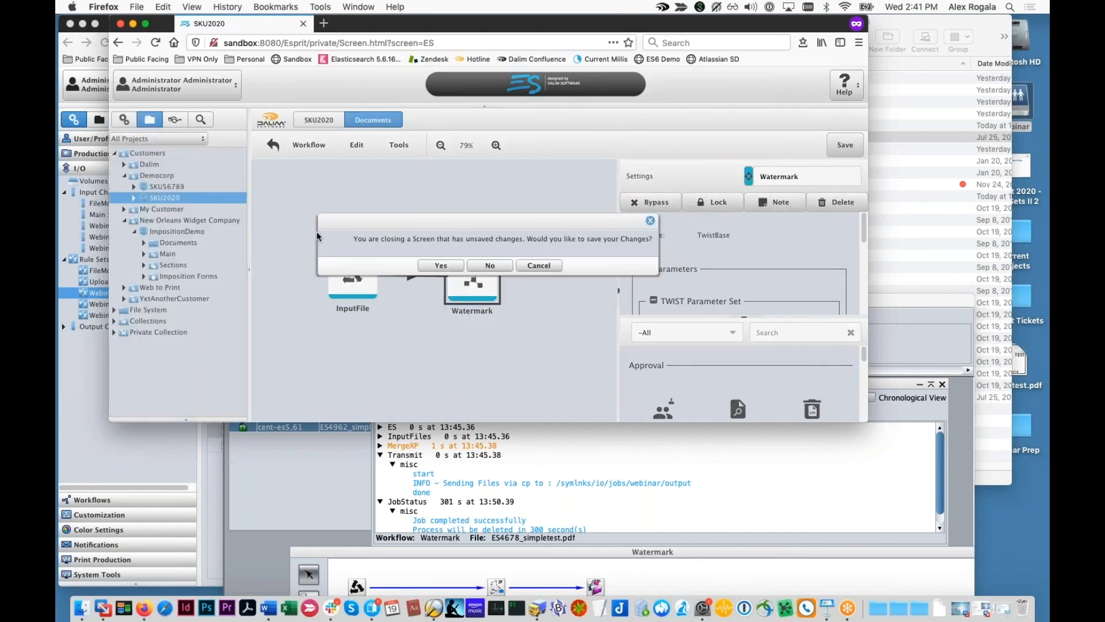
Step: Discard the workflow changes and inspect 5_BD_1115.PDF's workflow in Democorp > SKU56789
click(495, 266)
click(171, 176)
click(166, 187)
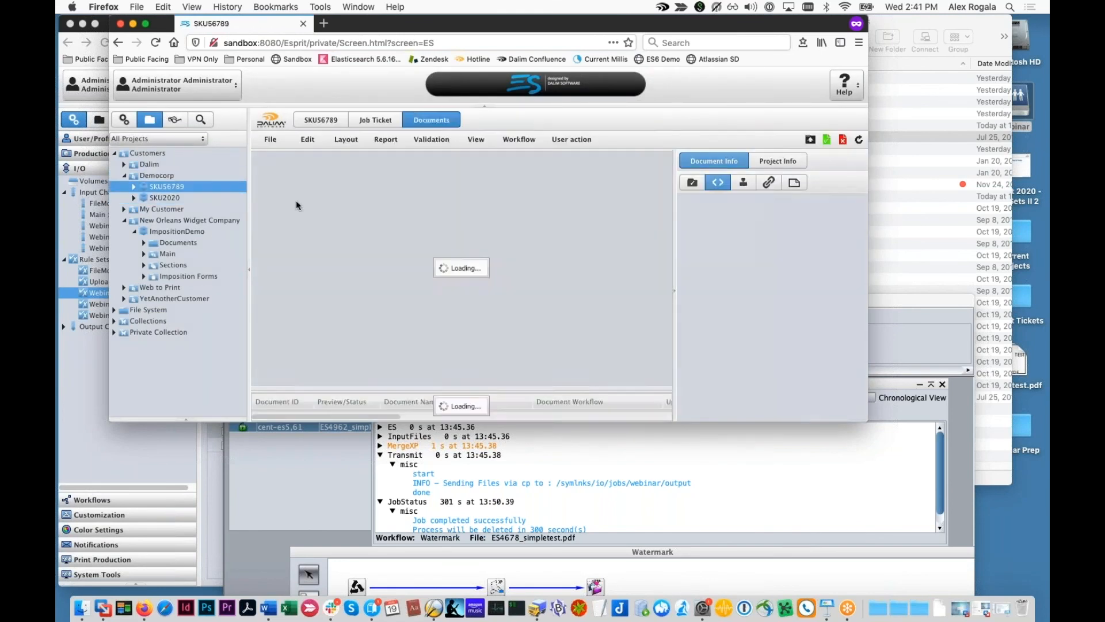
double_click(542, 196)
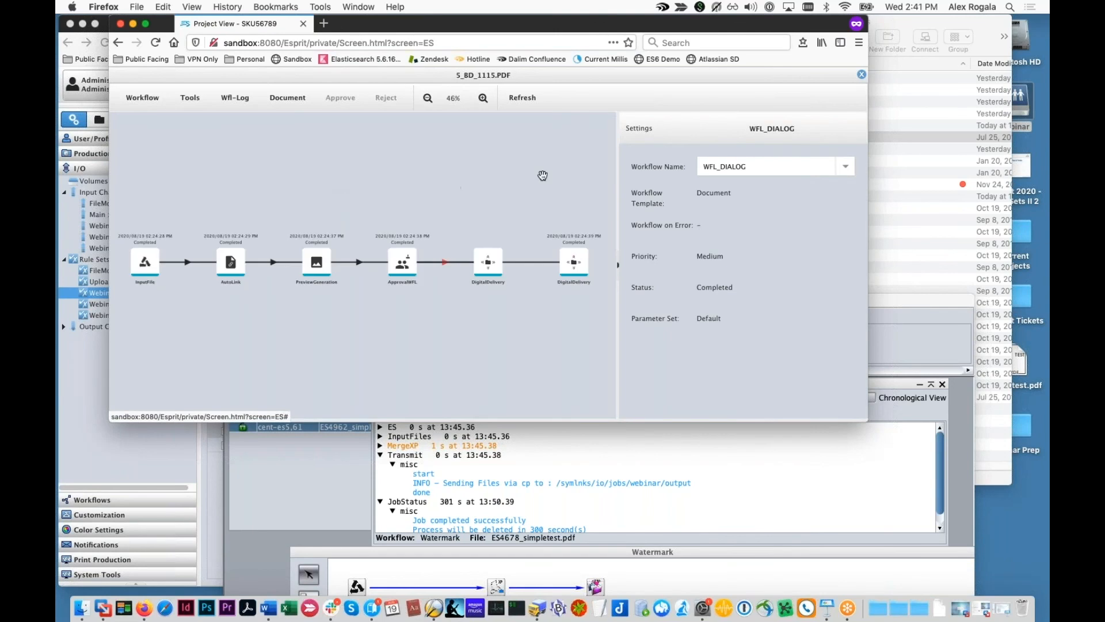
click(862, 74)
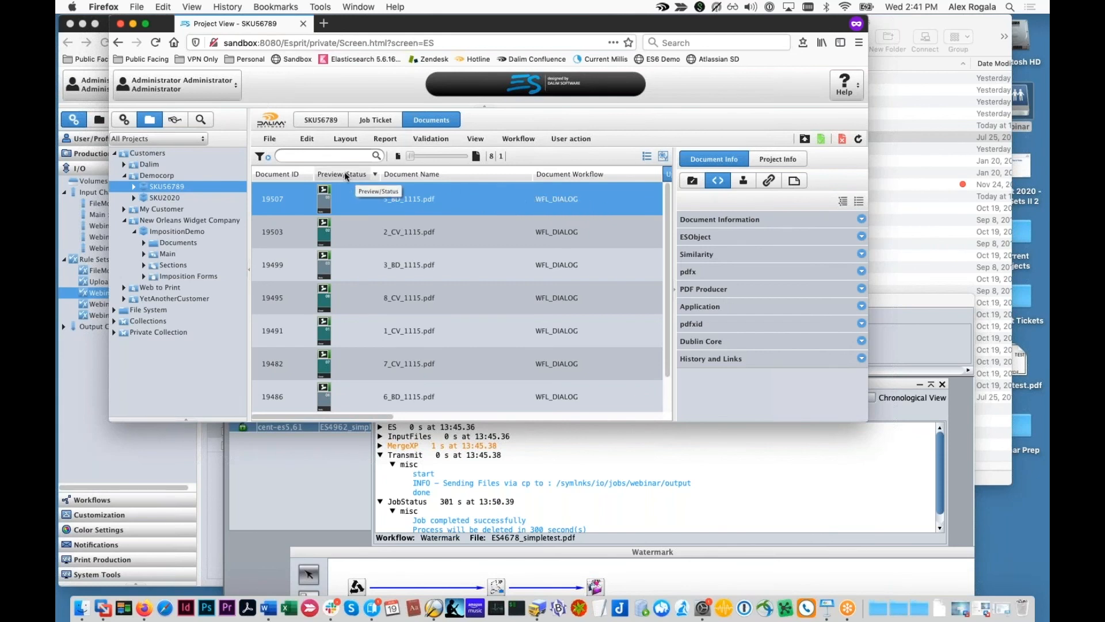
Step: Reopen Watermark_It, search workflow steps for 'digital', then leave without saving
click(124, 120)
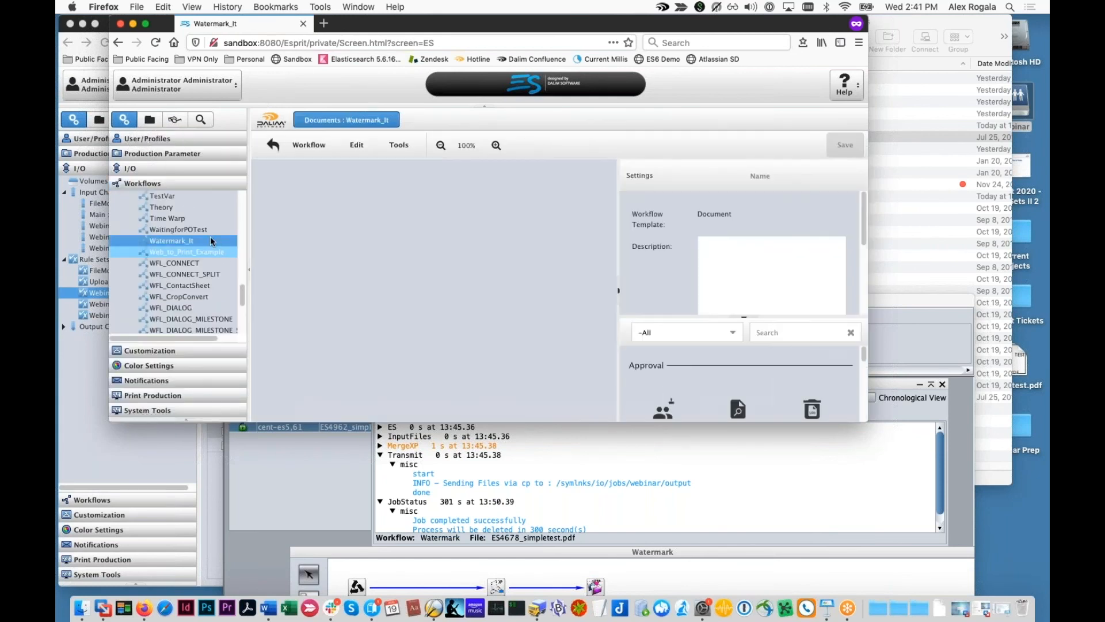
click(209, 252)
click(538, 270)
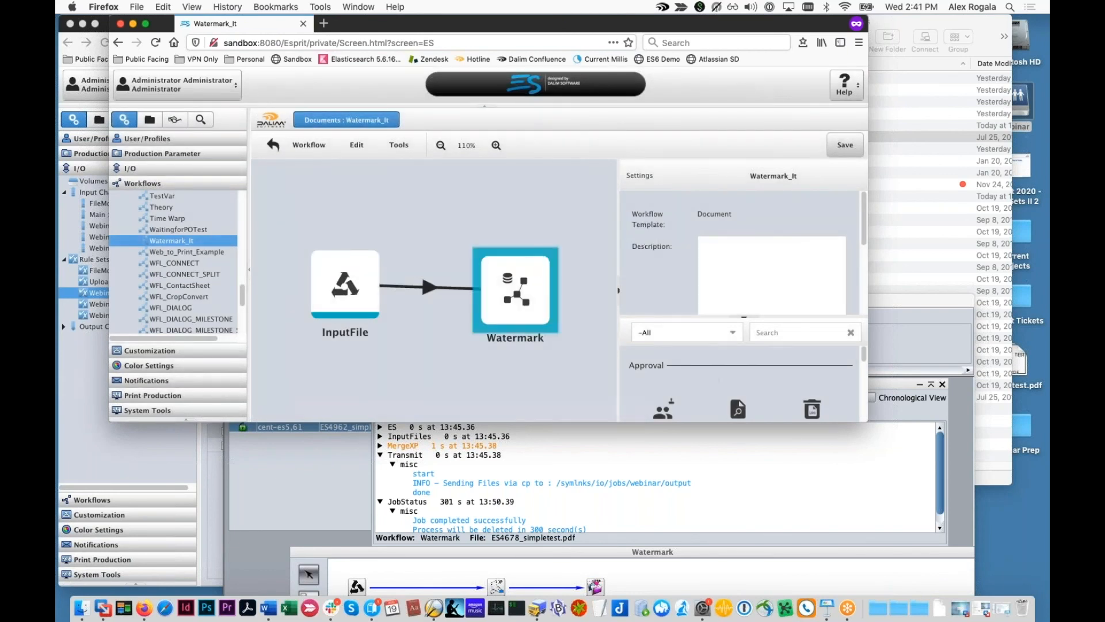
click(787, 333)
text(digital)
drag(781, 423, 783, 483)
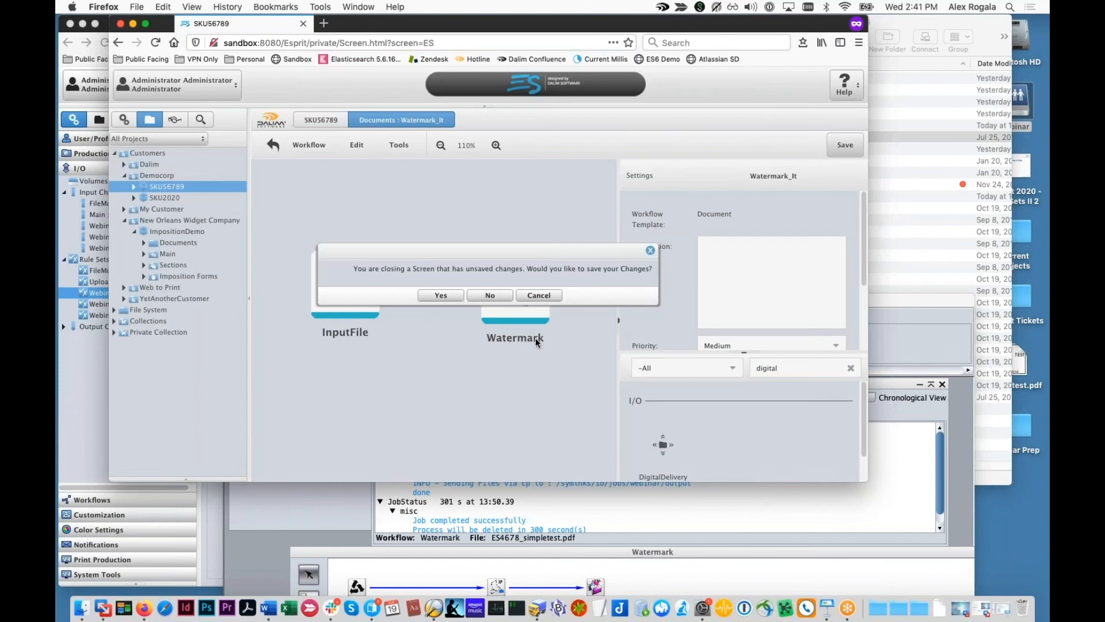
click(488, 296)
Step: Collapse 5_ETWiST_Shuffle and select _DSC4308.jpg in the 6_StopIfRuleDoesntMatch test files
click(966, 259)
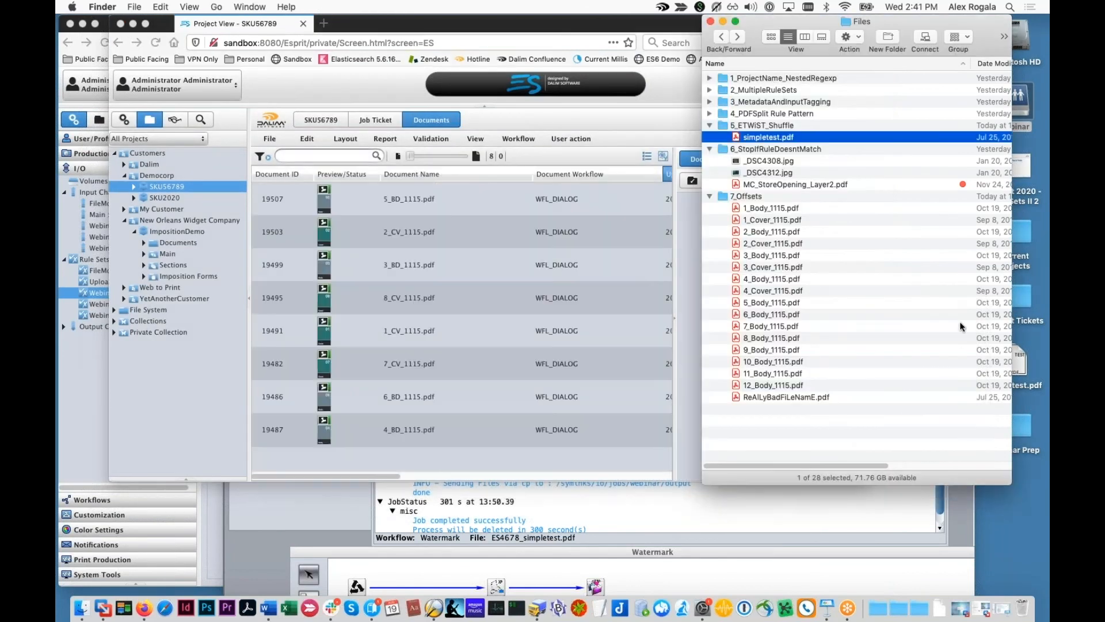
click(709, 125)
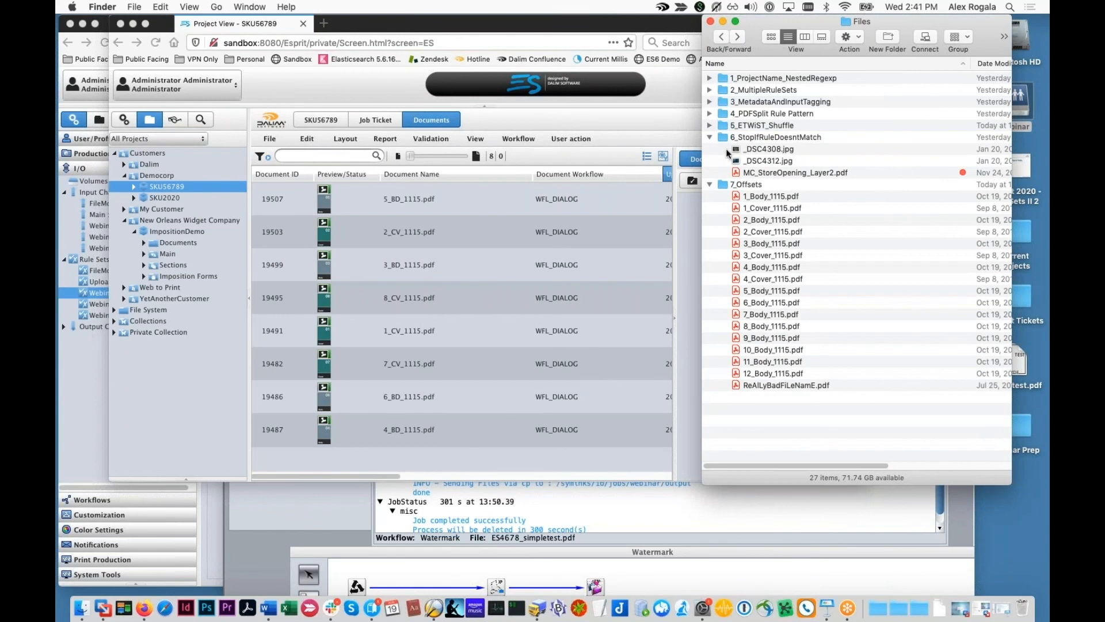
click(757, 151)
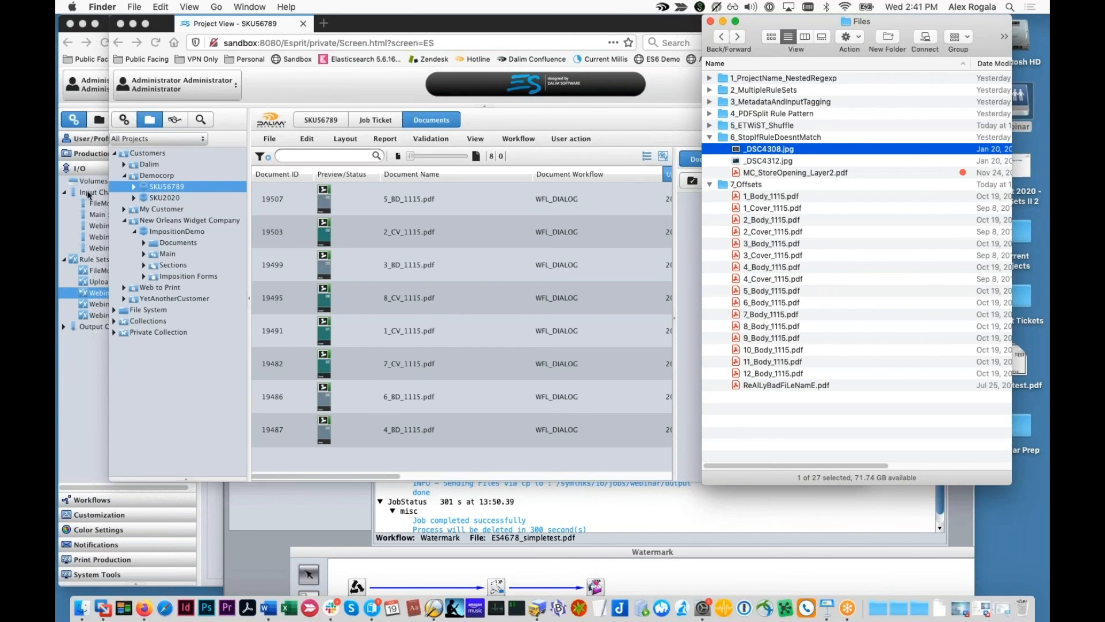
click(90, 292)
Step: Review the ETWiST Shuffle rule's general and production-structure upload settings, closing it unchanged
double_click(277, 316)
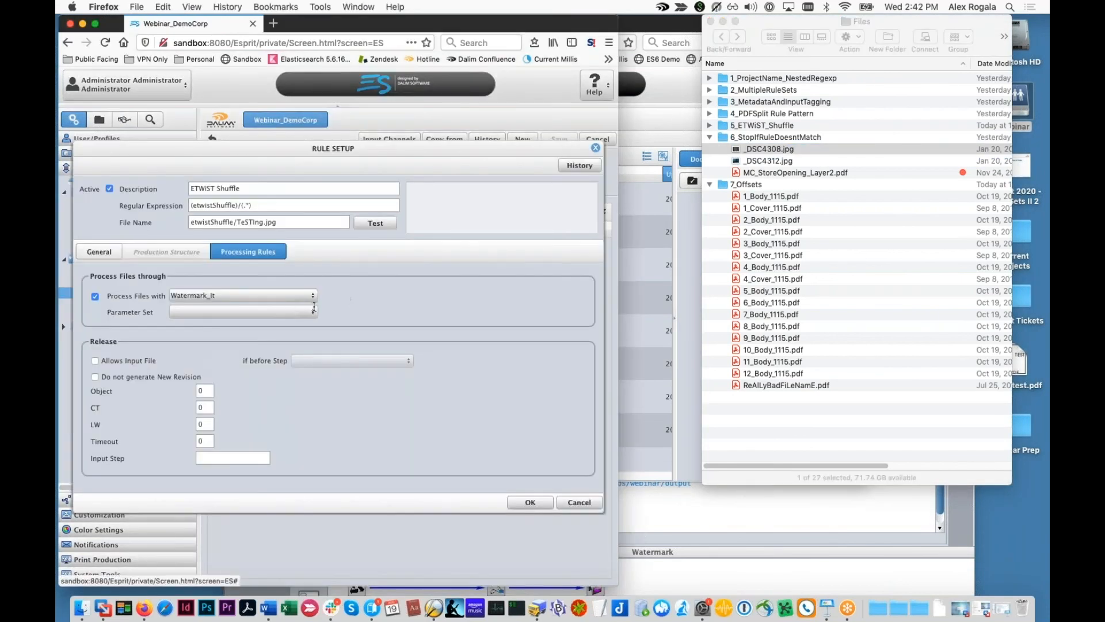
click(98, 251)
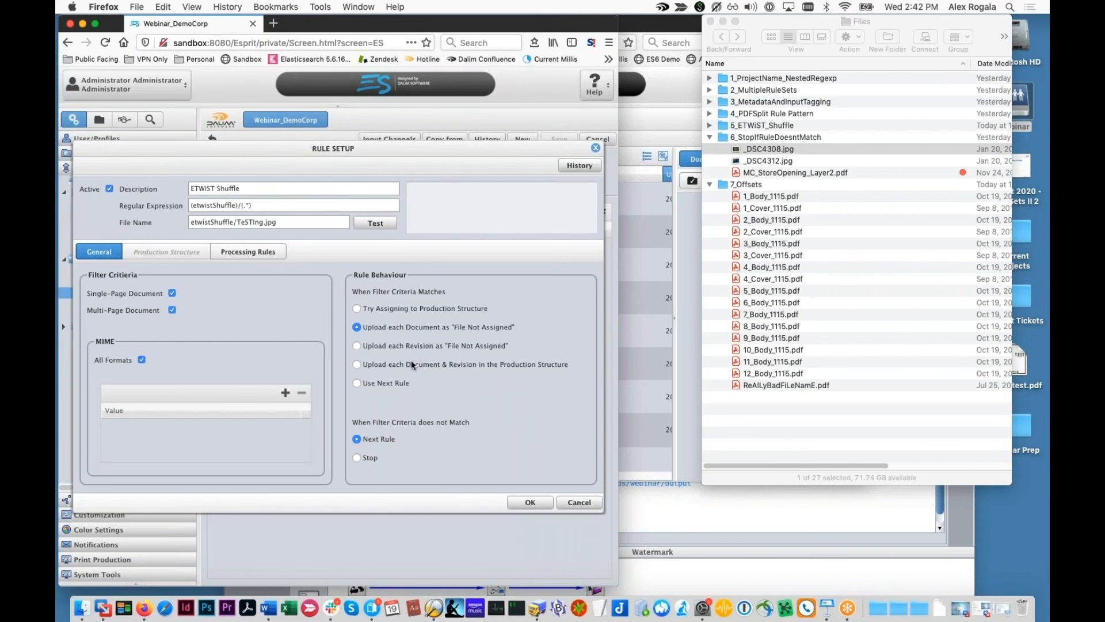
click(357, 365)
click(581, 502)
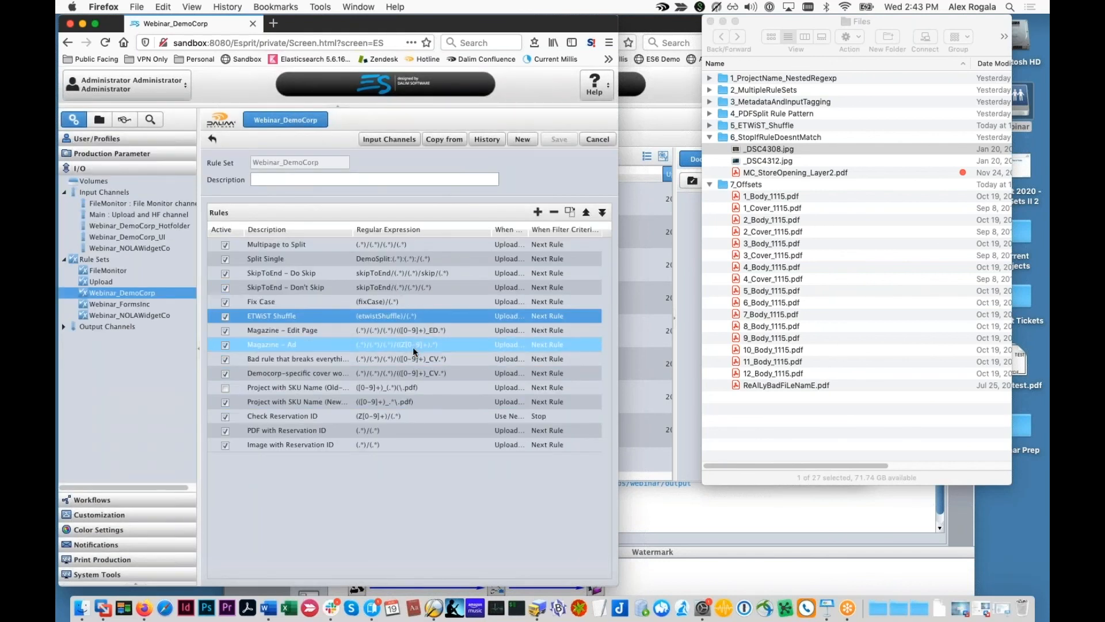
double_click(414, 316)
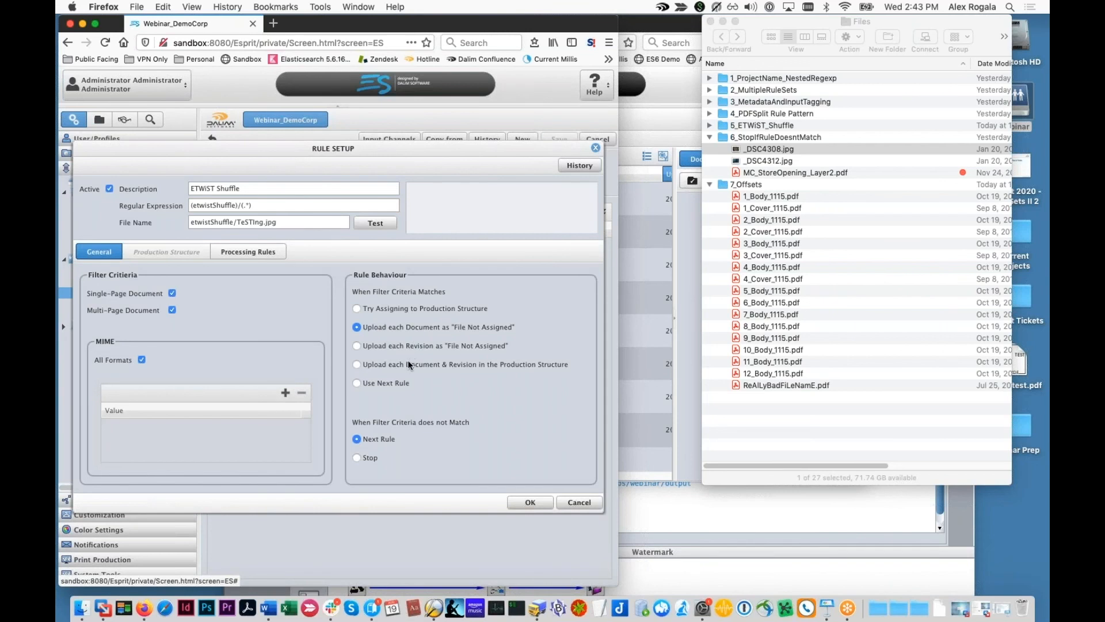
click(379, 383)
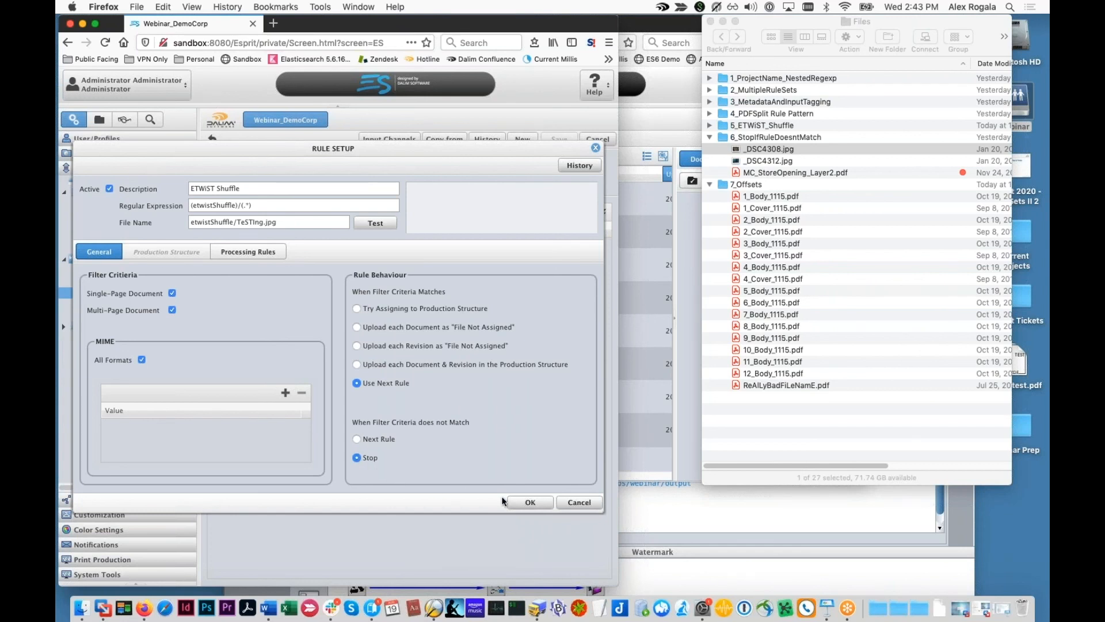
click(571, 503)
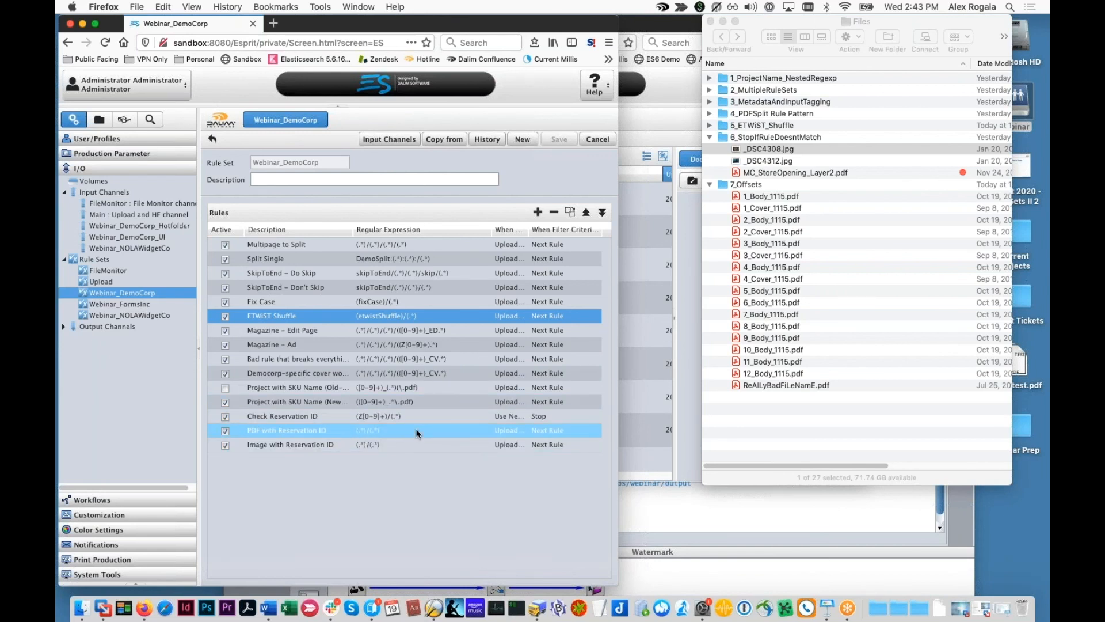
click(747, 265)
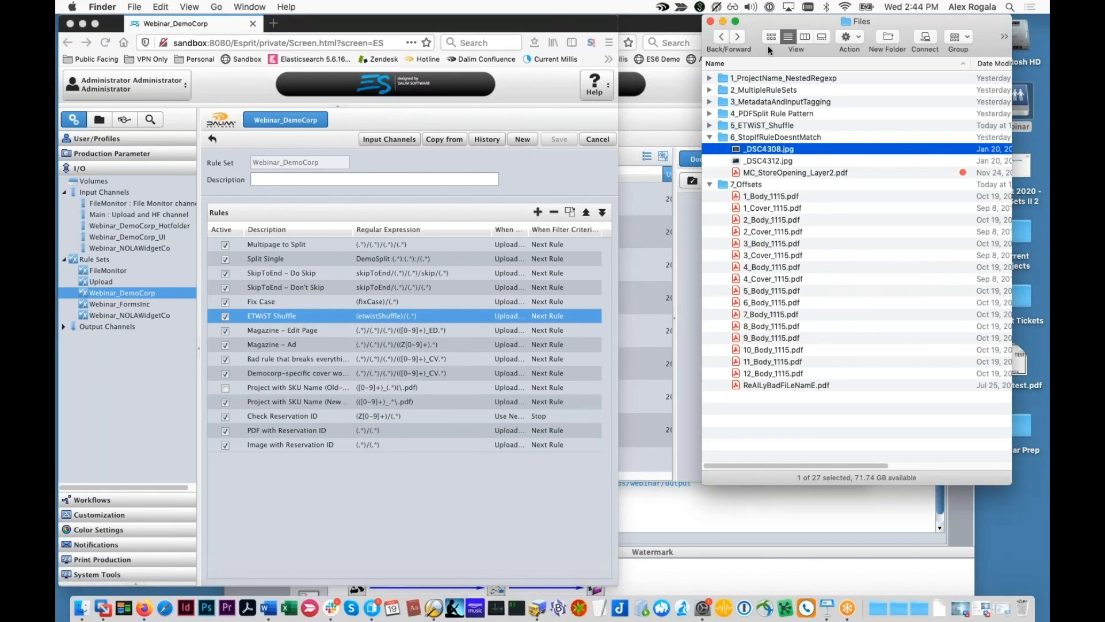
Step: Open the webinar volume from the desktop and select the Z13645 hot folder
drag(804, 21, 803, 72)
double_click(1014, 102)
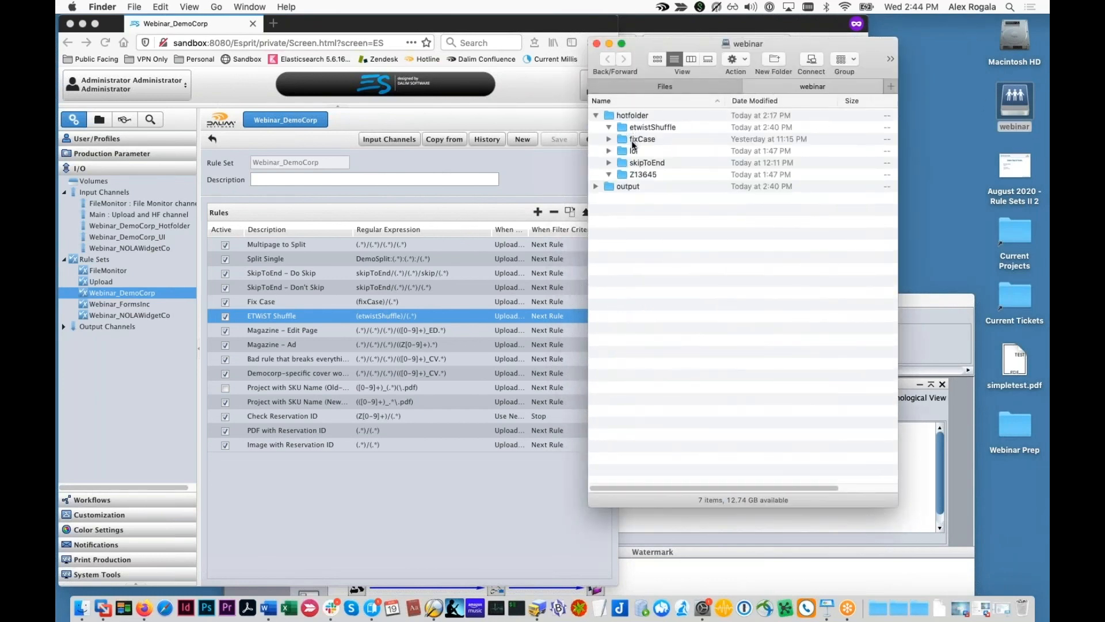
drag(798, 46, 950, 23)
click(783, 154)
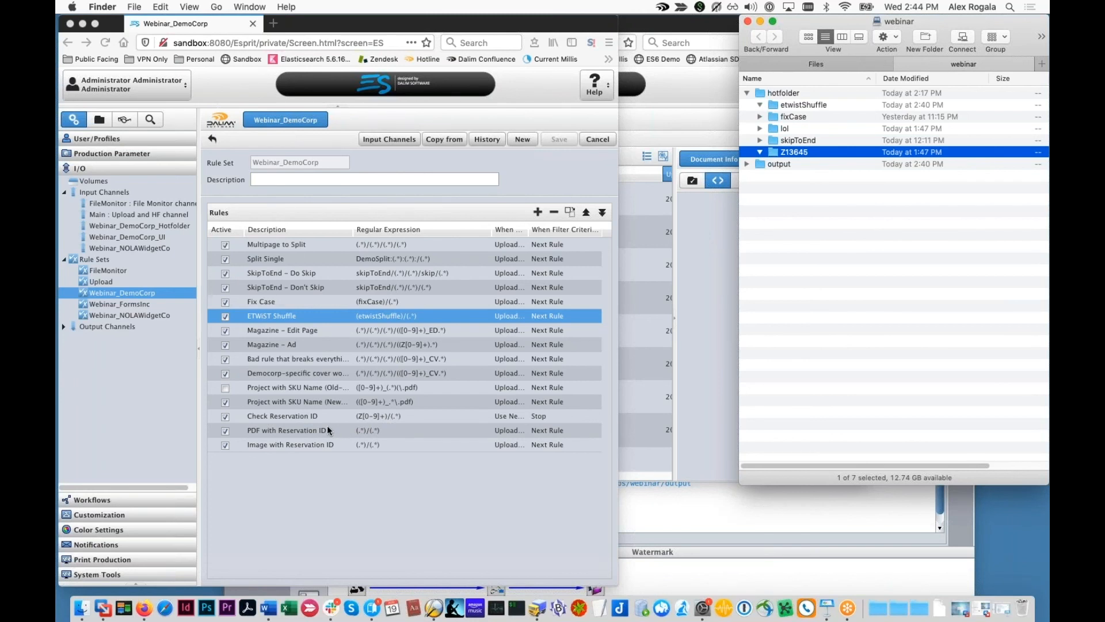
Step: In DALIM ES, select the Image with Reservation ID rule, then the Check Reservation ID rule
click(274, 433)
click(269, 447)
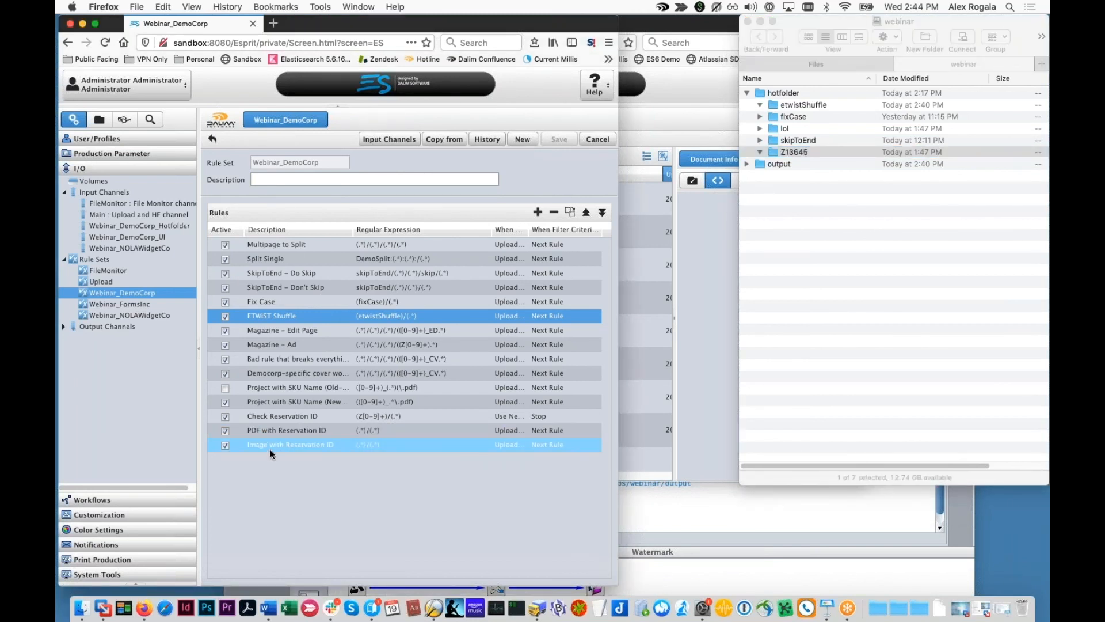
click(306, 419)
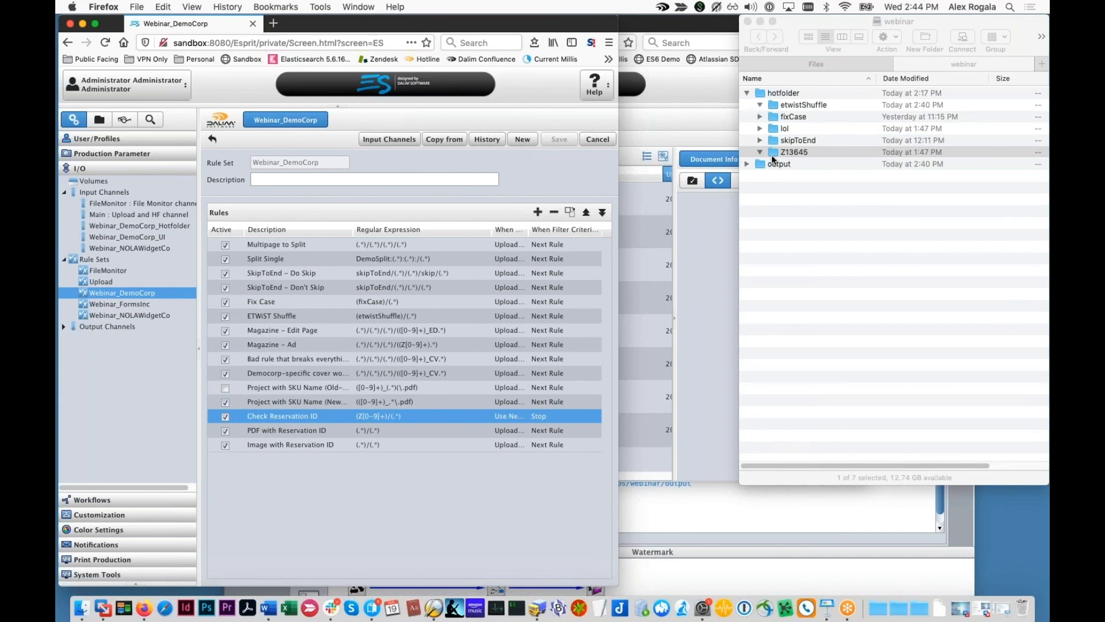
double_click(322, 416)
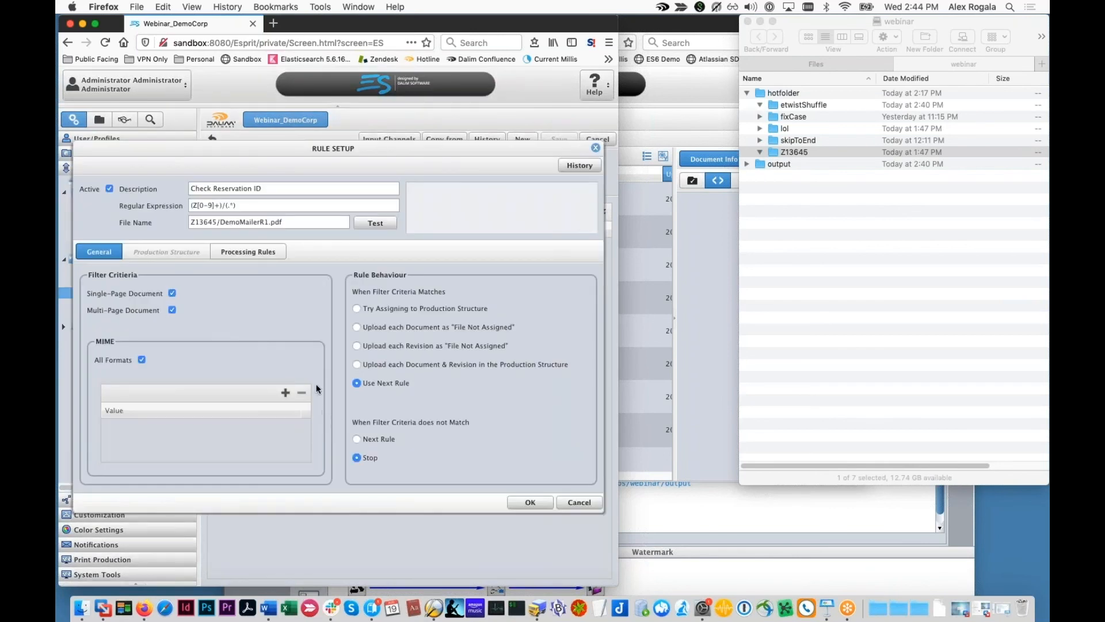
click(386, 223)
double_click(195, 222)
double_click(195, 221)
double_click(200, 222)
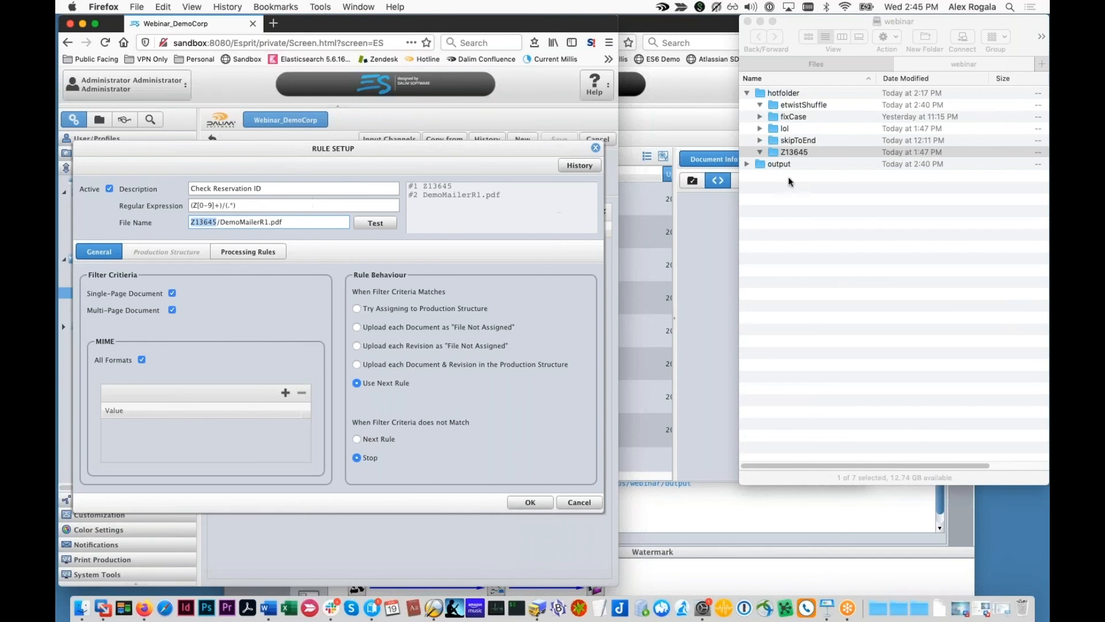
click(798, 154)
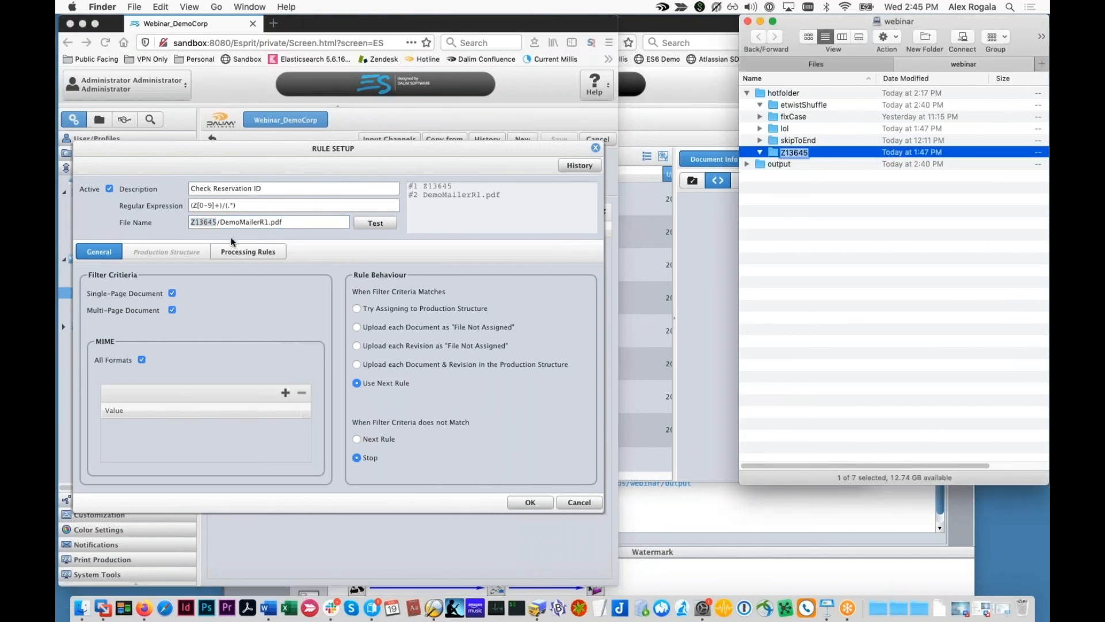
click(387, 171)
drag(379, 152, 391, 495)
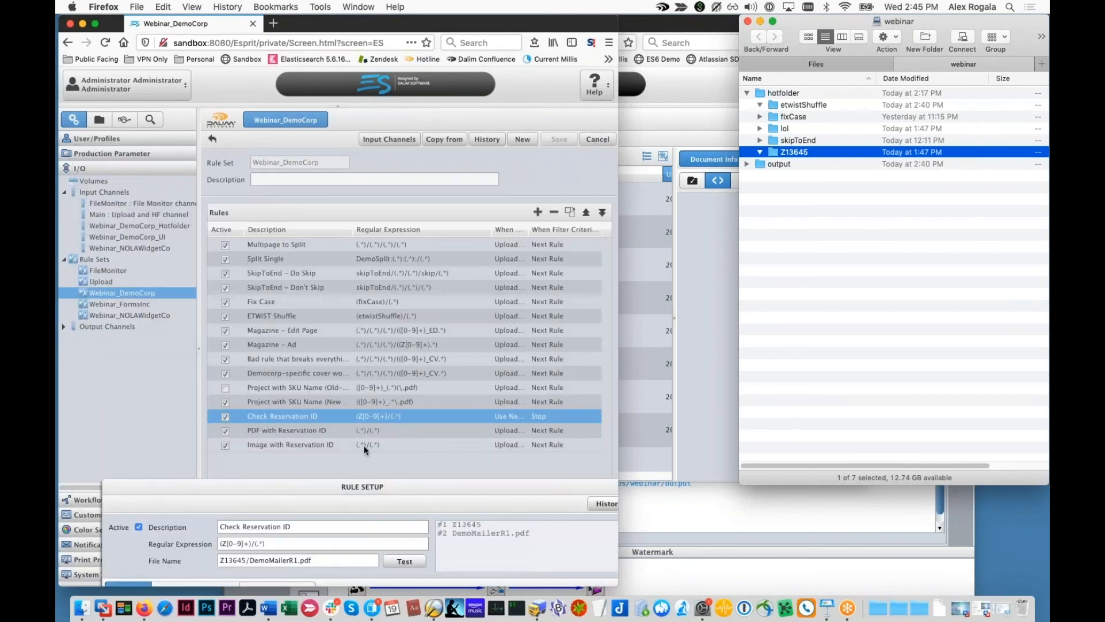
click(397, 483)
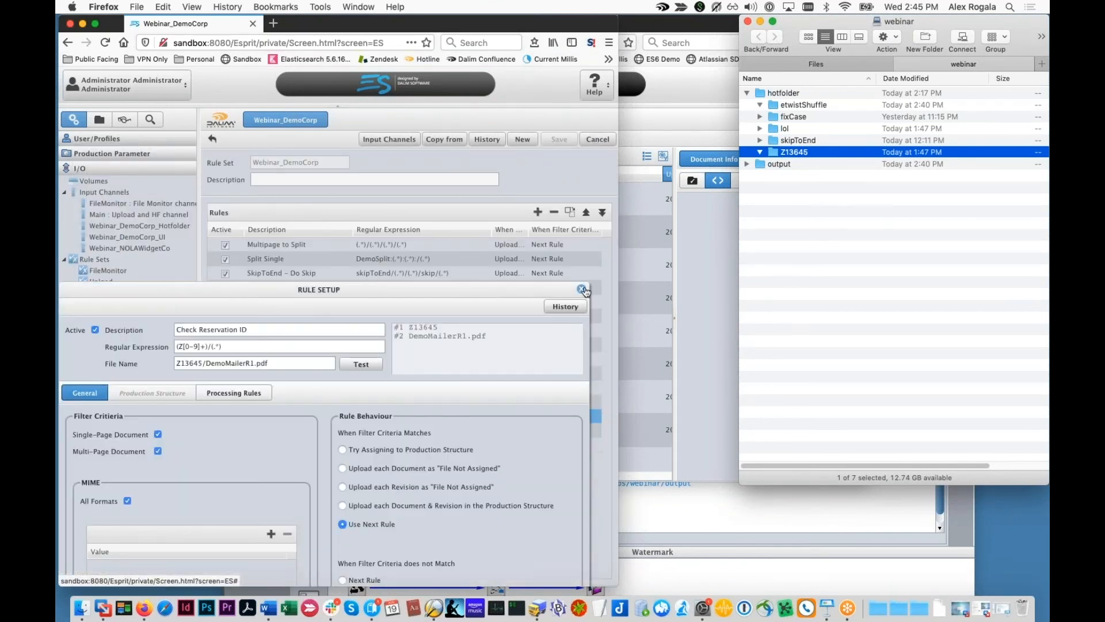
click(789, 132)
click(789, 132)
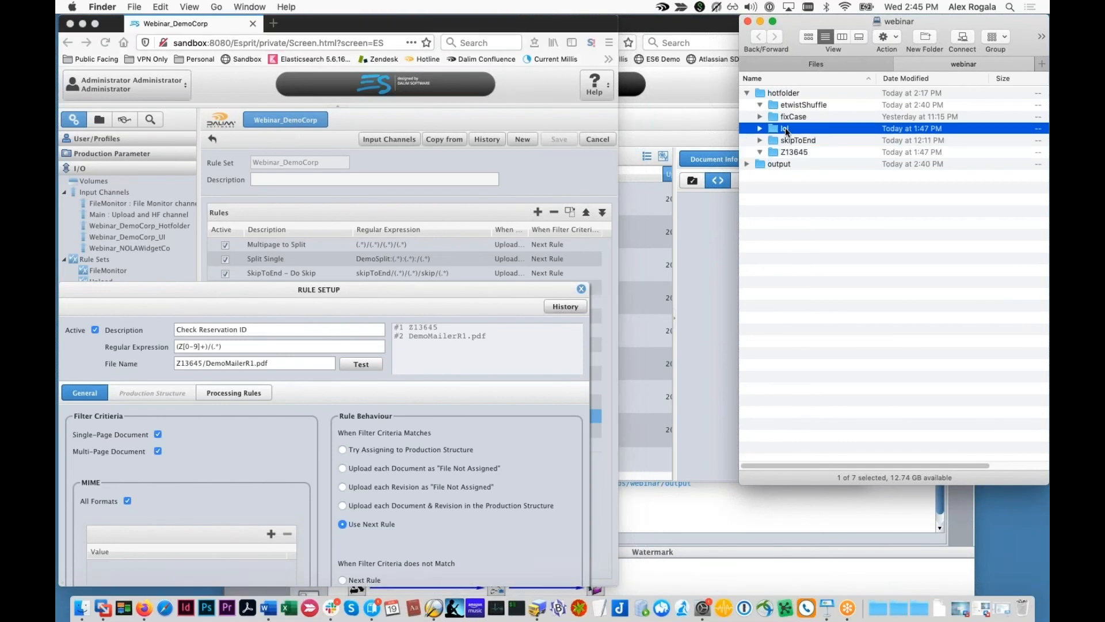
click(523, 362)
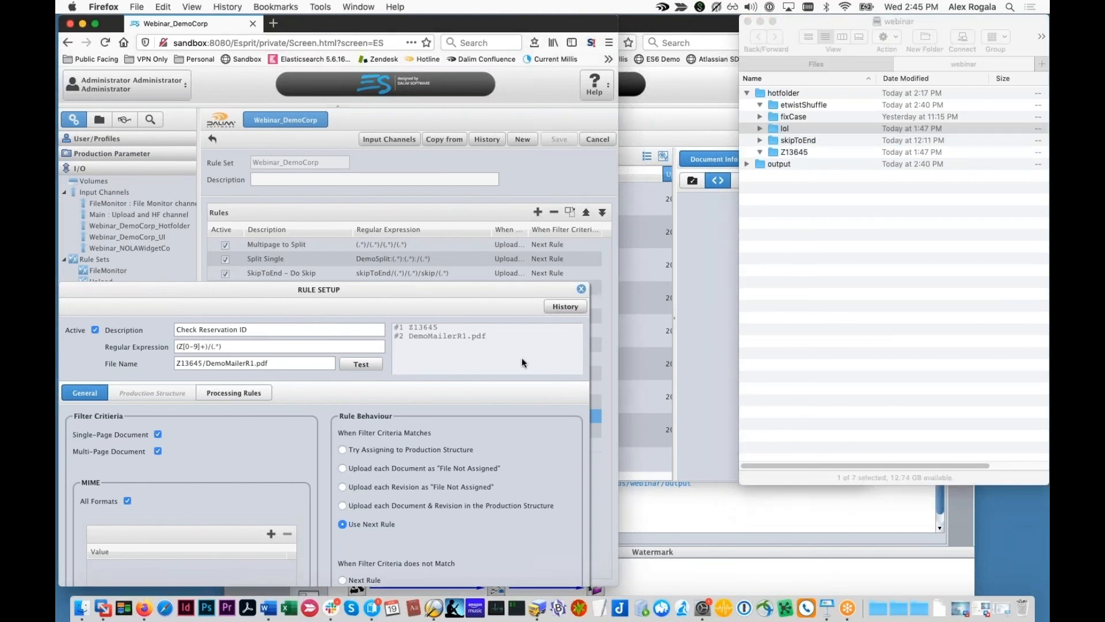
click(482, 290)
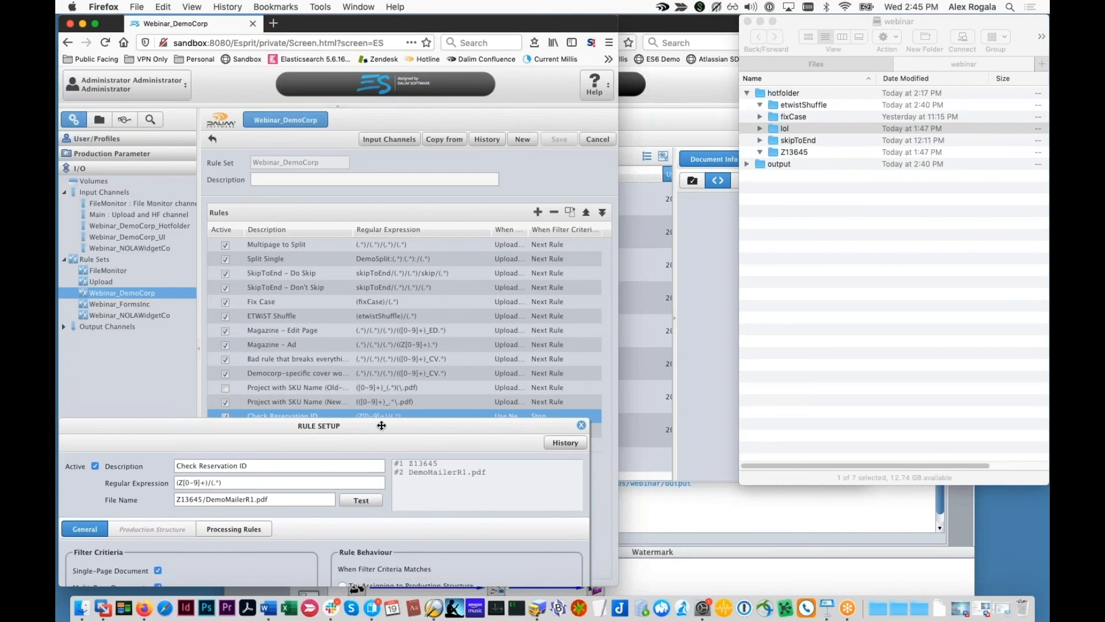
click(590, 429)
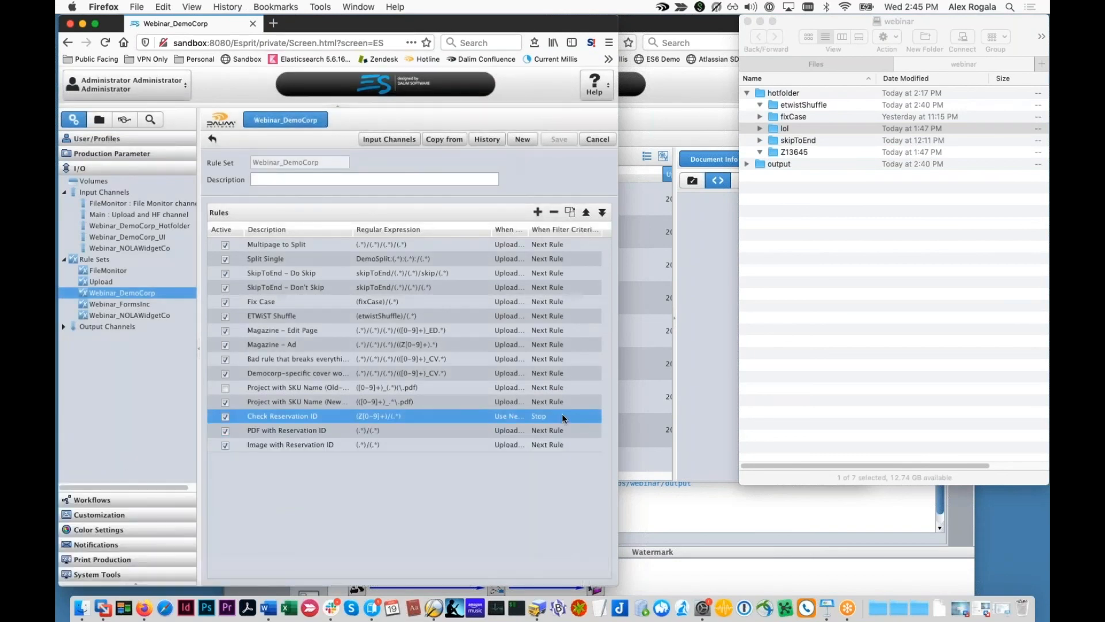
Step: Inspect the PDF with Reservation ID rule's application/pdf settings and its captured expression parts
double_click(365, 431)
drag(400, 456, 408, 461)
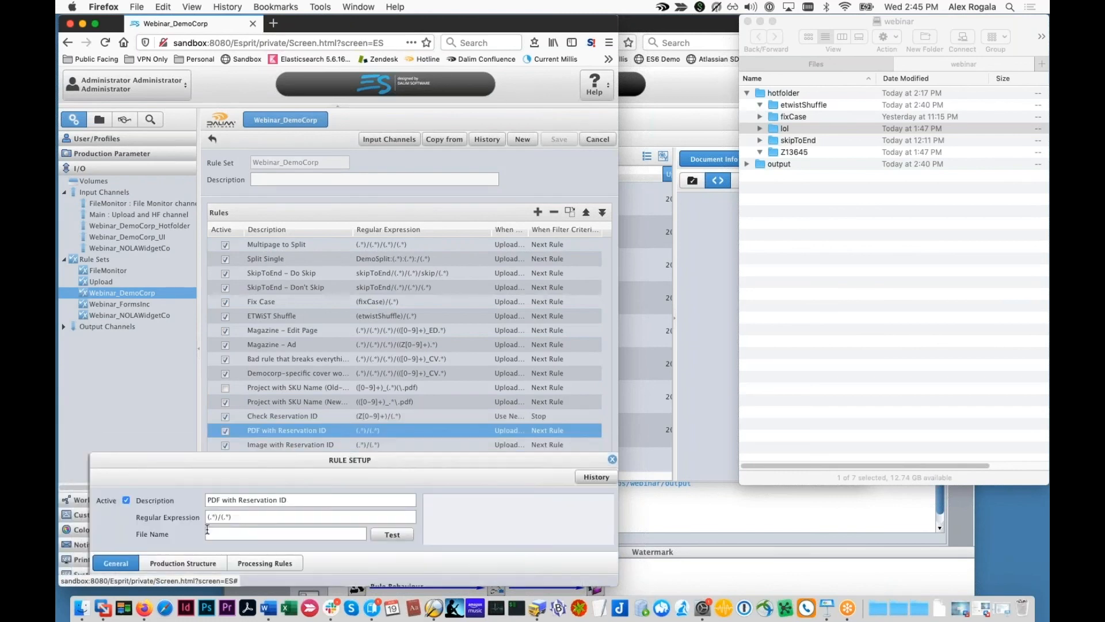
drag(218, 517, 191, 518)
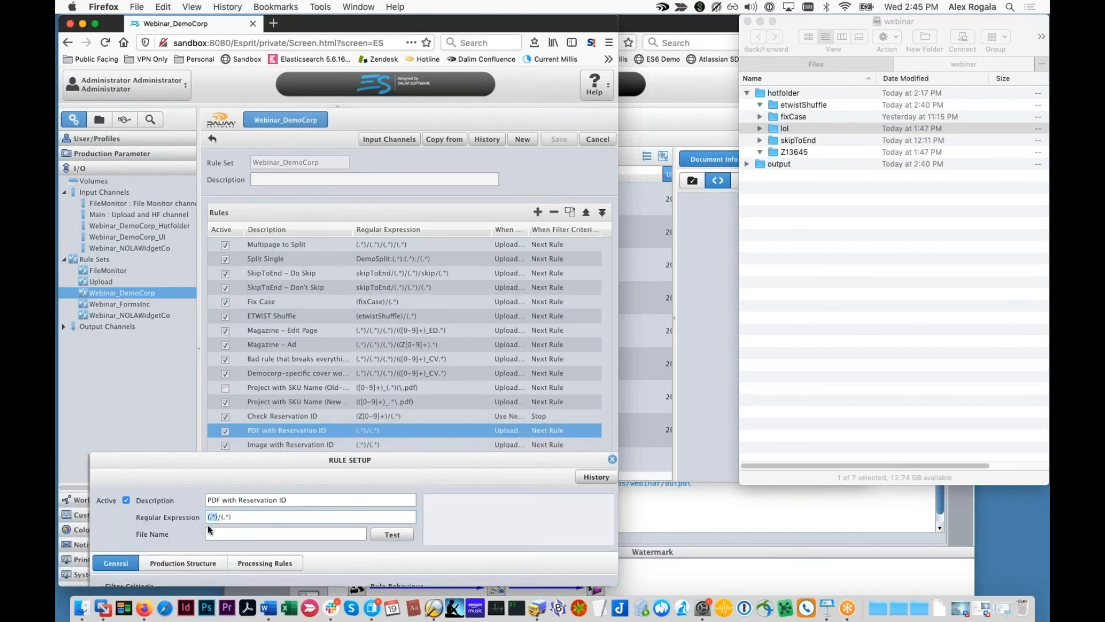
drag(311, 458, 314, 250)
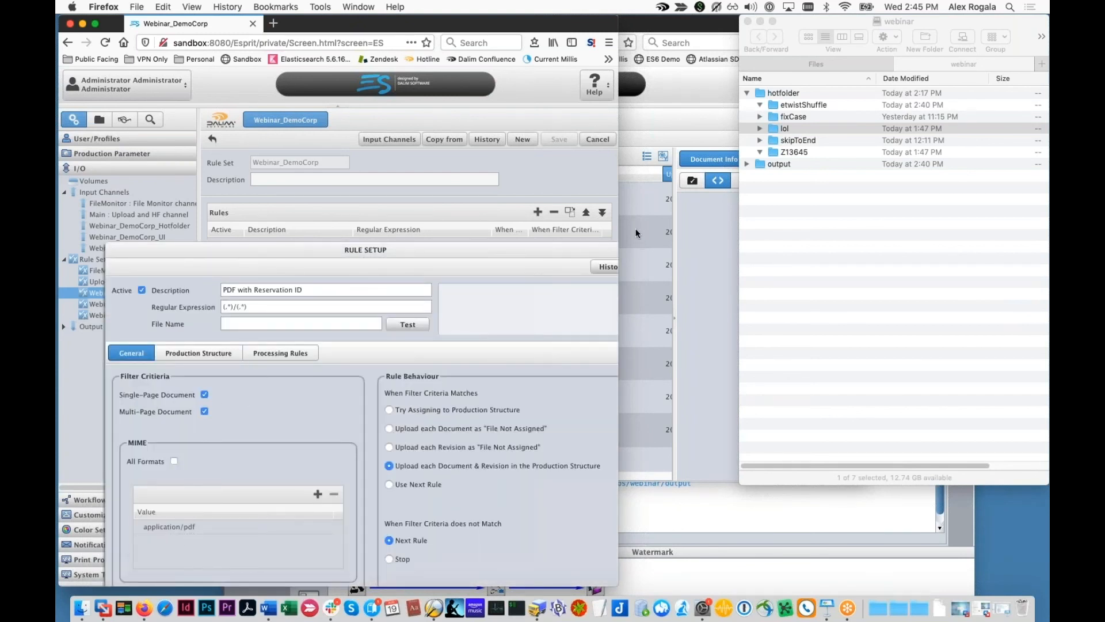
drag(552, 249, 504, 260)
Step: Close the rule settings and bring the SKU56789 Documents view forward
click(572, 258)
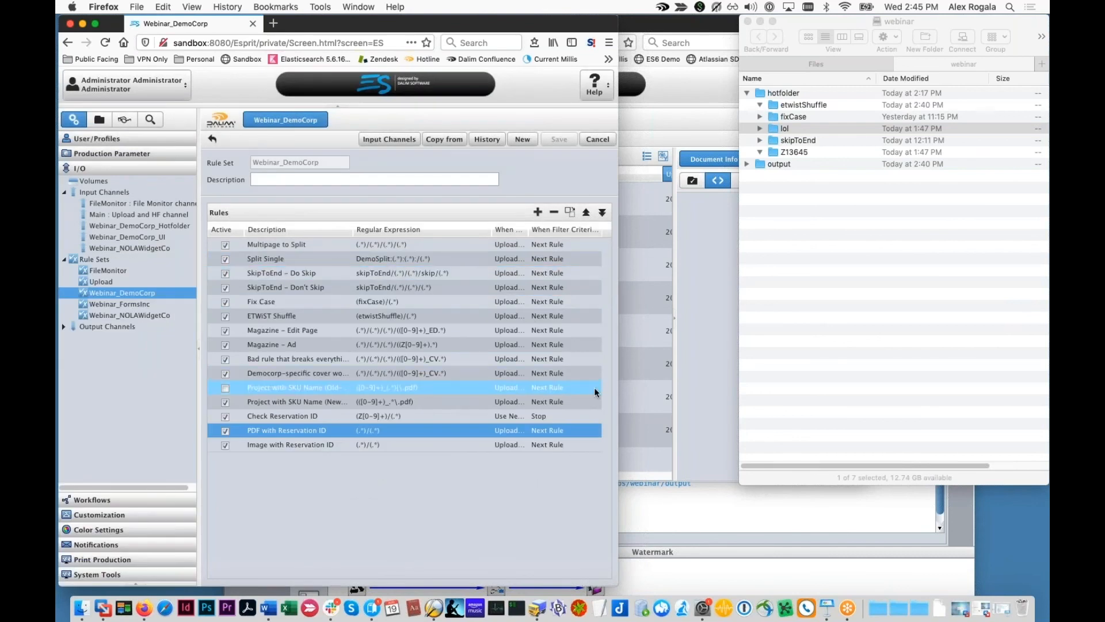
click(701, 305)
click(569, 288)
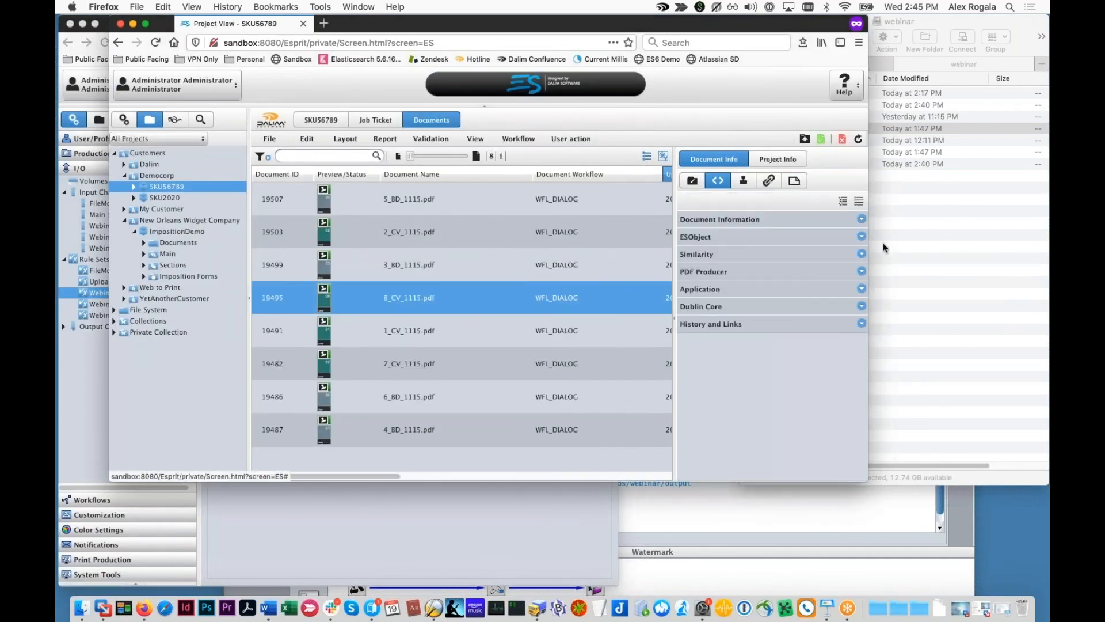
Step: Drop _DSC4308.jpg and MC_StoreOpening_Layer2.pdf into the Z13645 hot folder
click(880, 227)
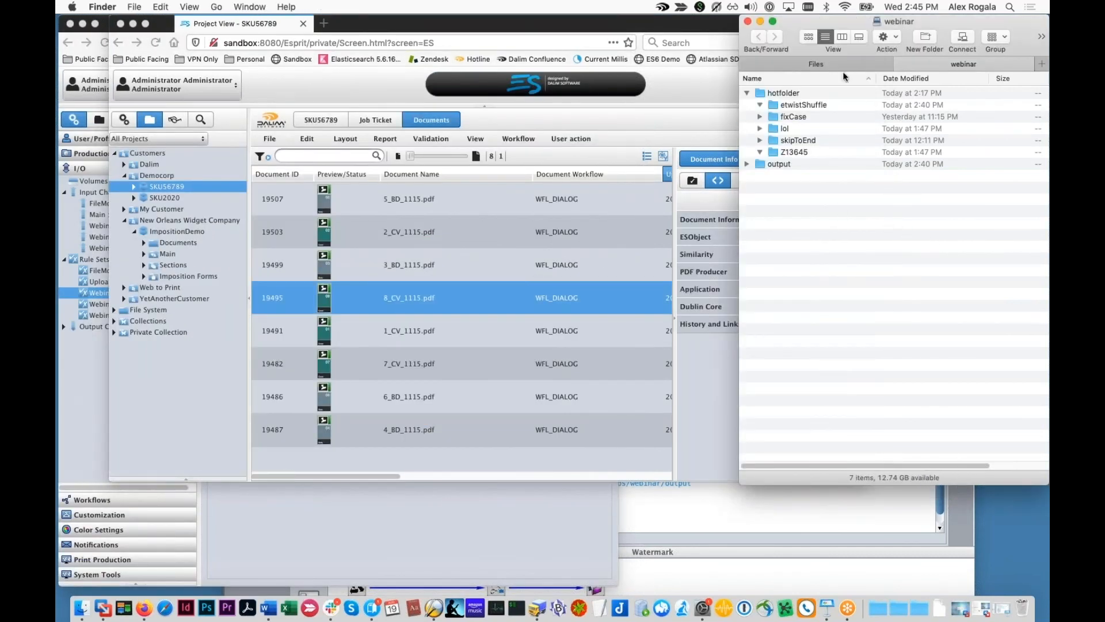
click(820, 67)
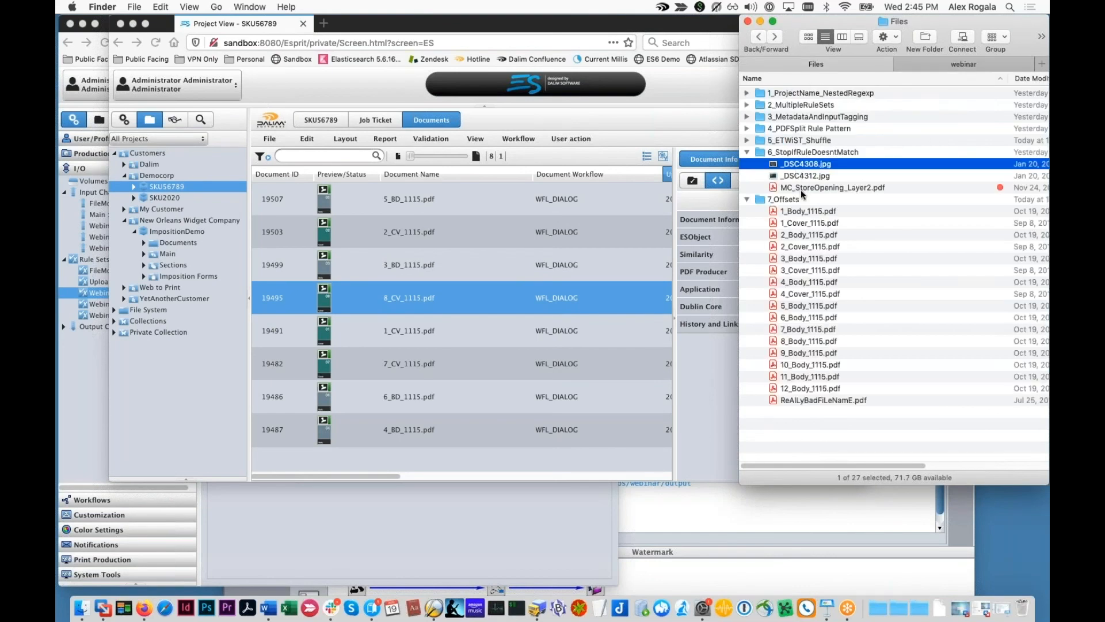
shift+click(801, 188)
key(Up)
key(Down)
super+click(824, 188)
drag(803, 164, 753, 153)
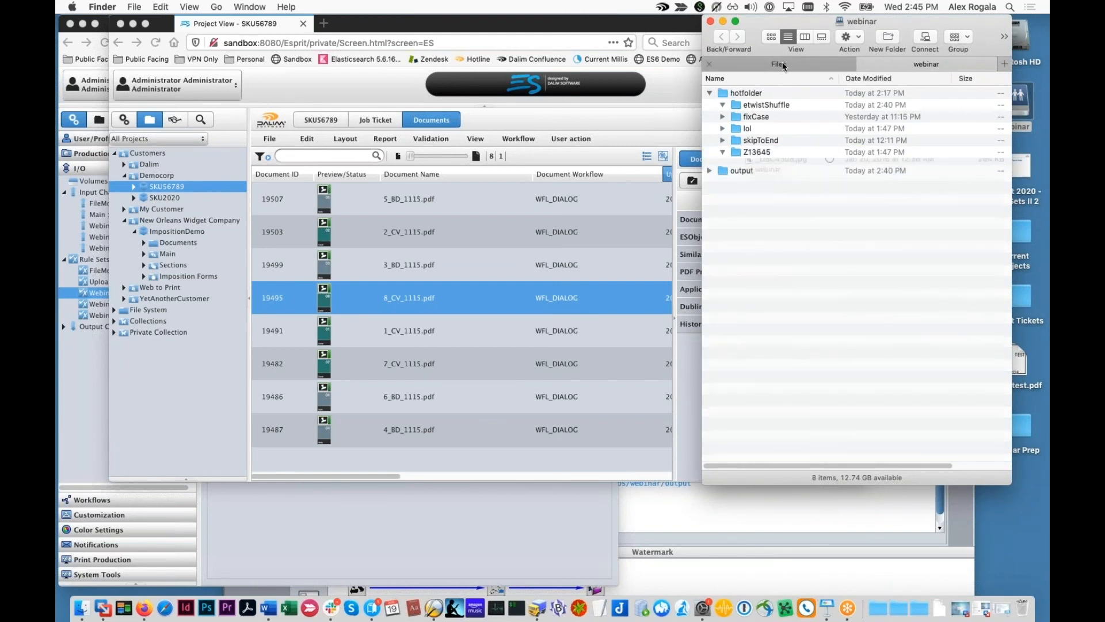
Step: Drop _DSC4312.jpg into the lol hot folder and reveal its contents
click(782, 65)
drag(749, 176, 751, 132)
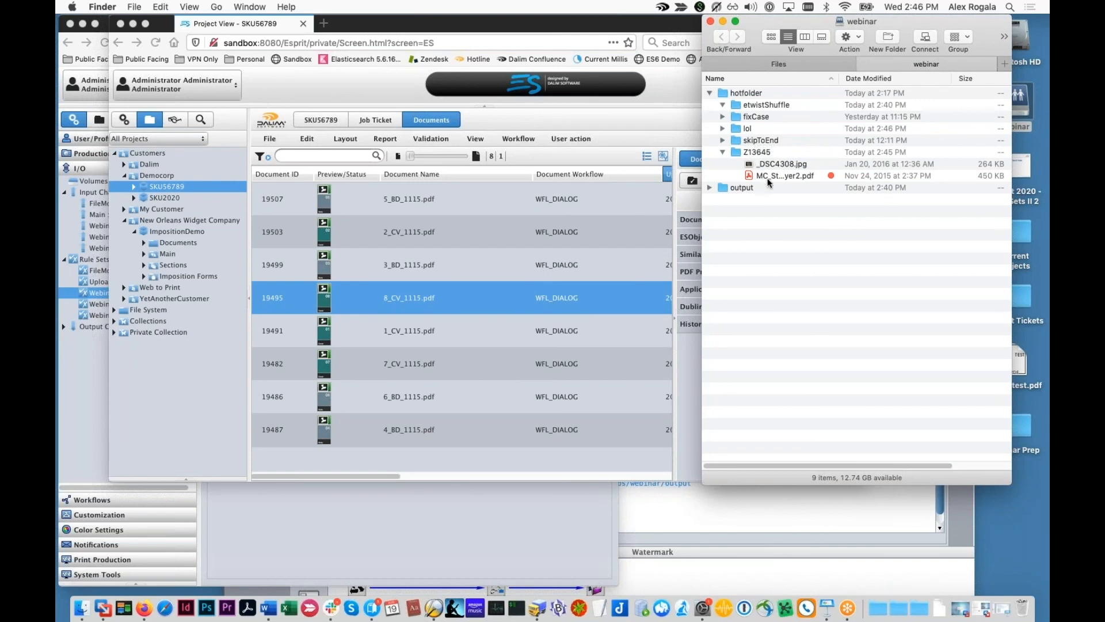
click(724, 129)
click(723, 129)
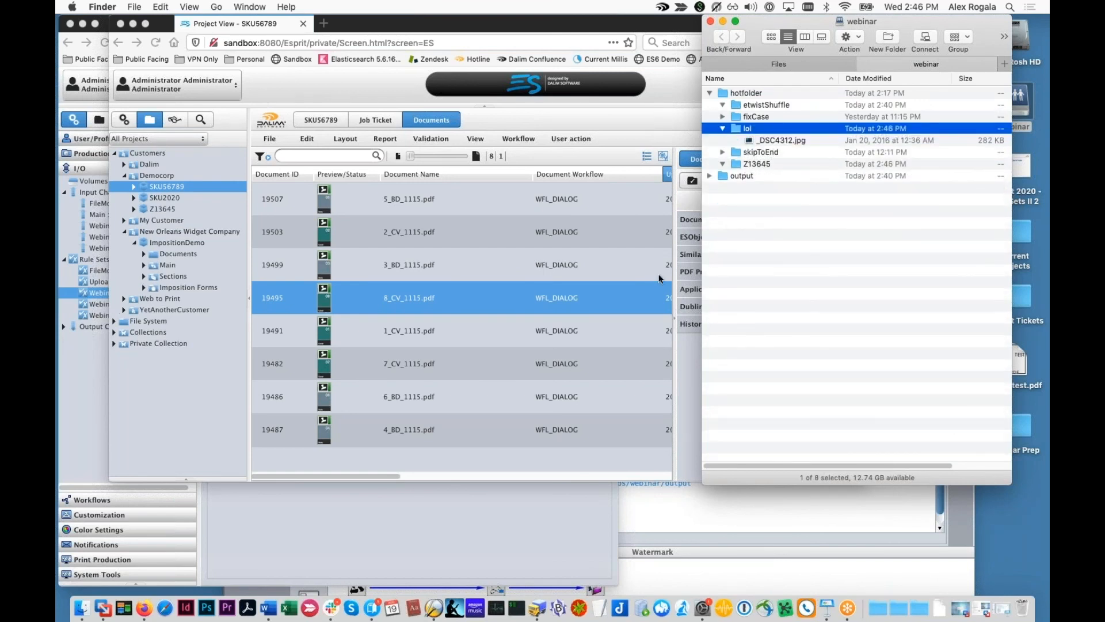
Step: Expand Z13645 > Documents > Design and Photography in the DALIM ES project tree
click(159, 210)
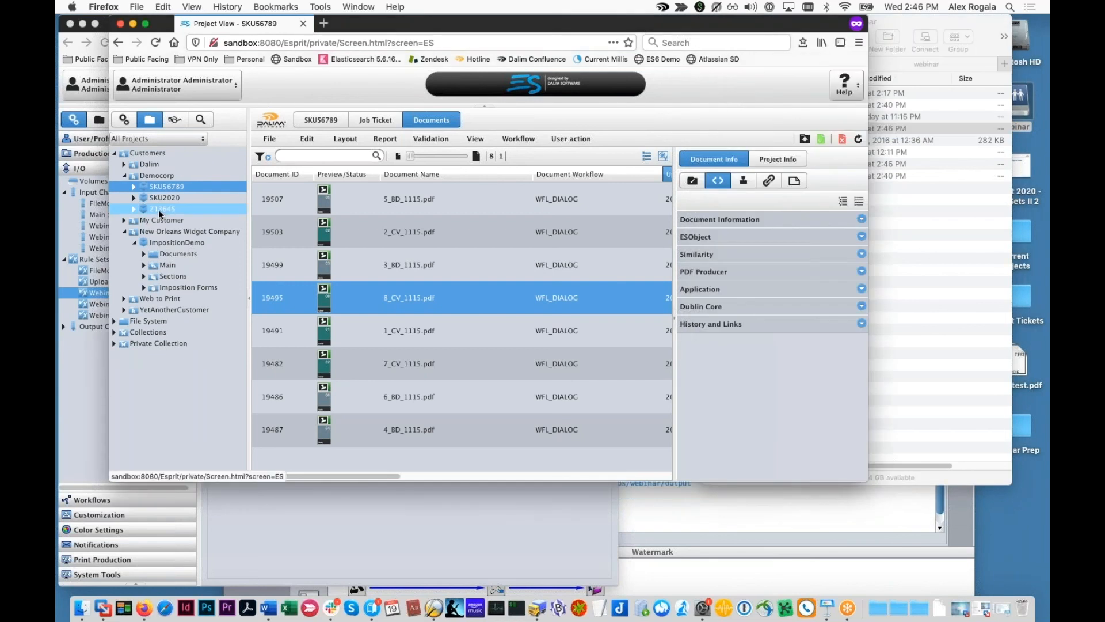
click(157, 210)
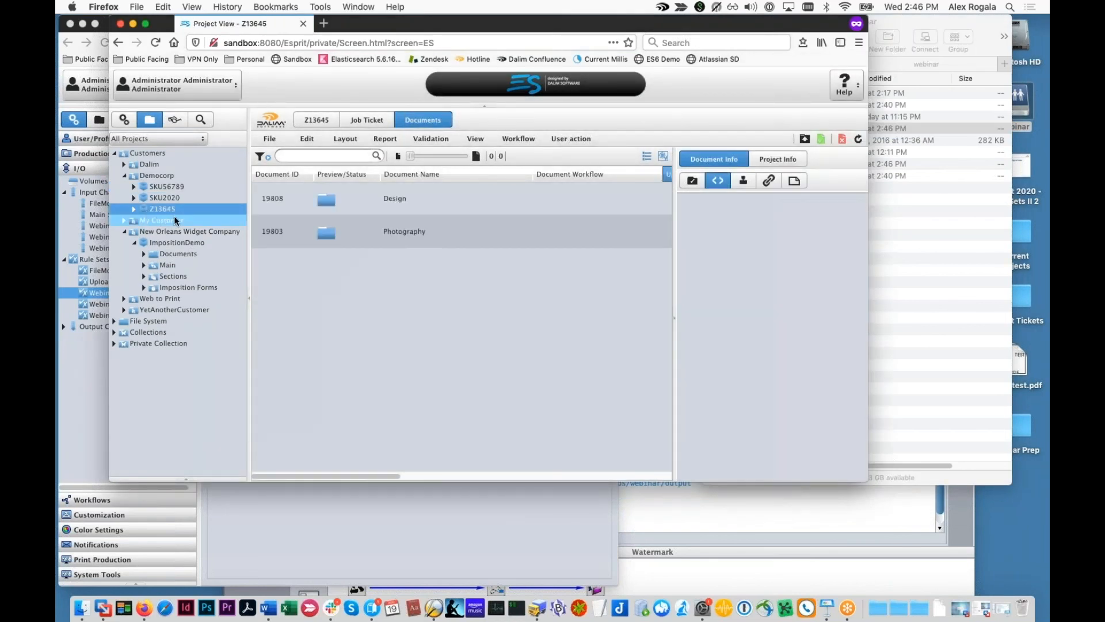
click(134, 209)
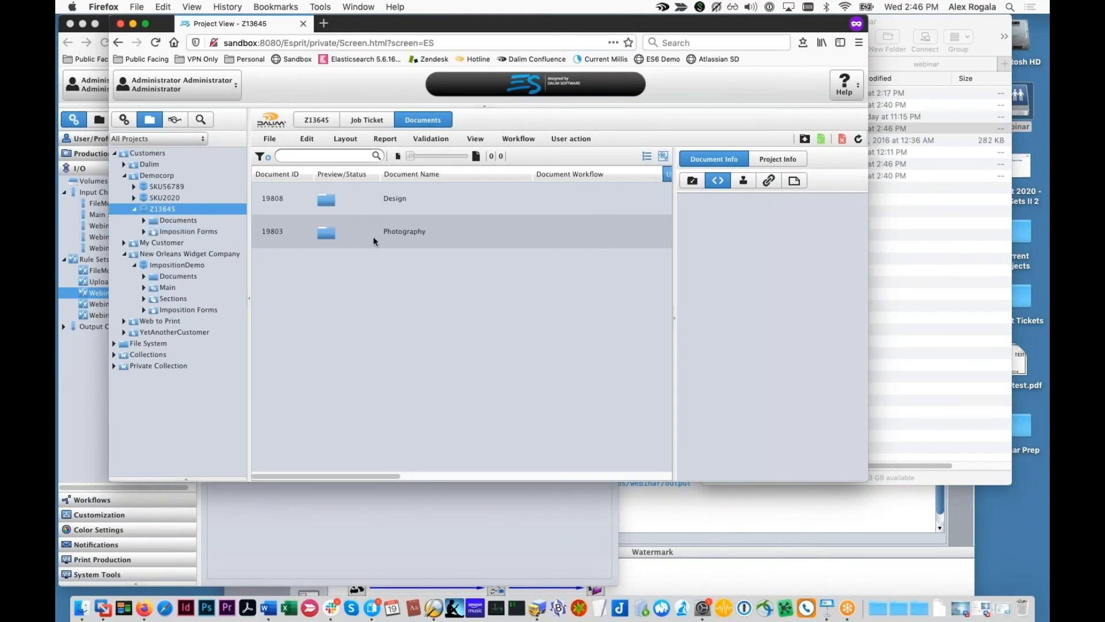
click(144, 220)
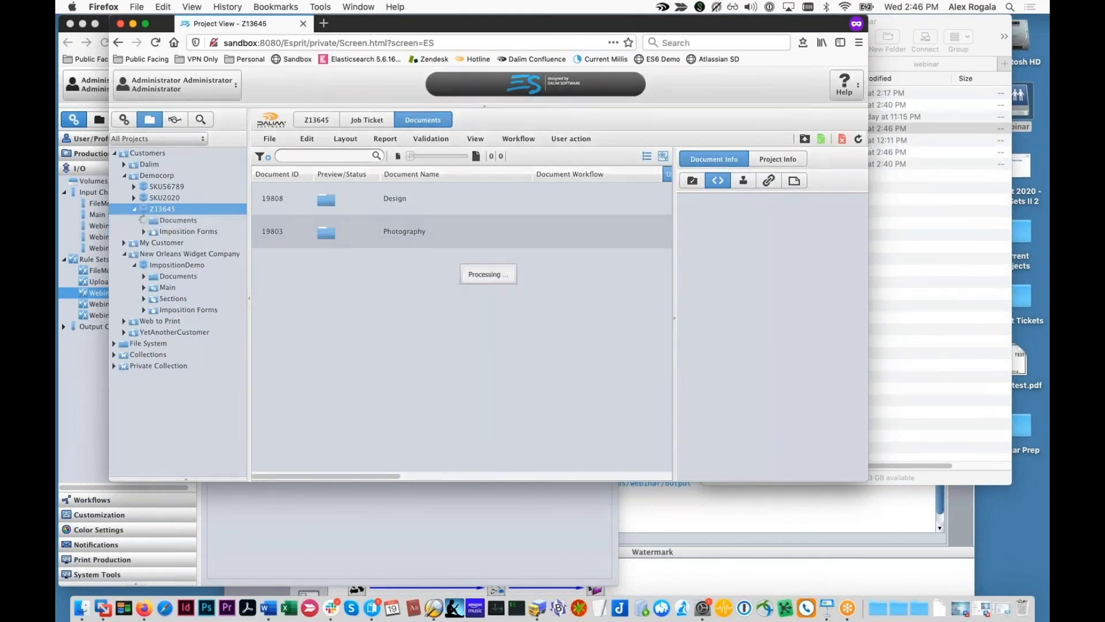
click(154, 231)
click(155, 254)
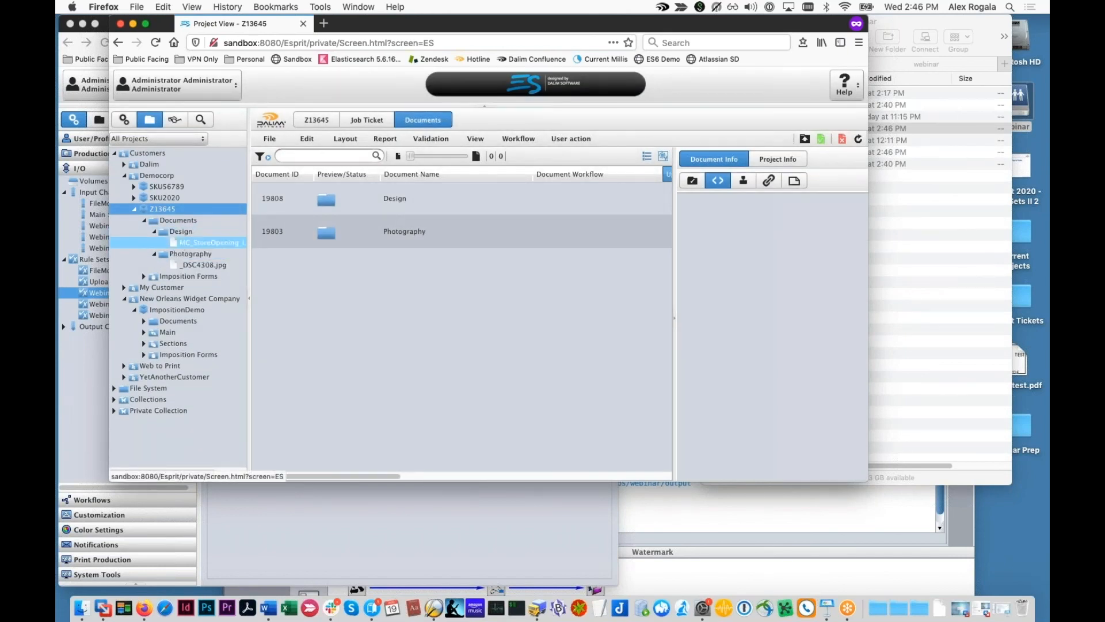
Step: Leave the Watermark_It workflow without saving and go to System Tools
click(920, 222)
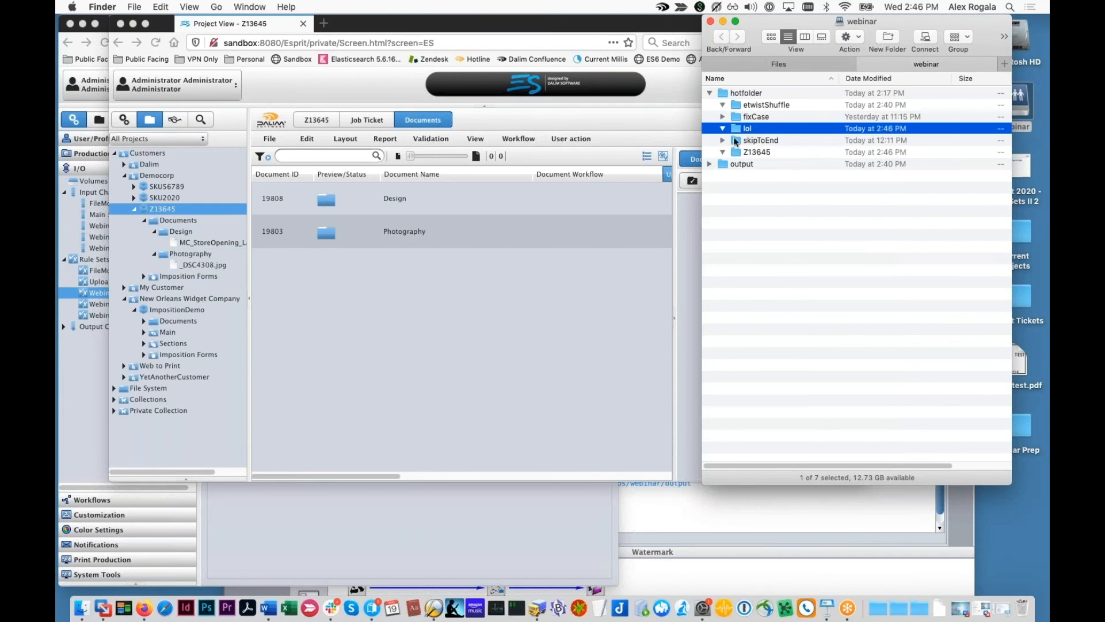
click(133, 122)
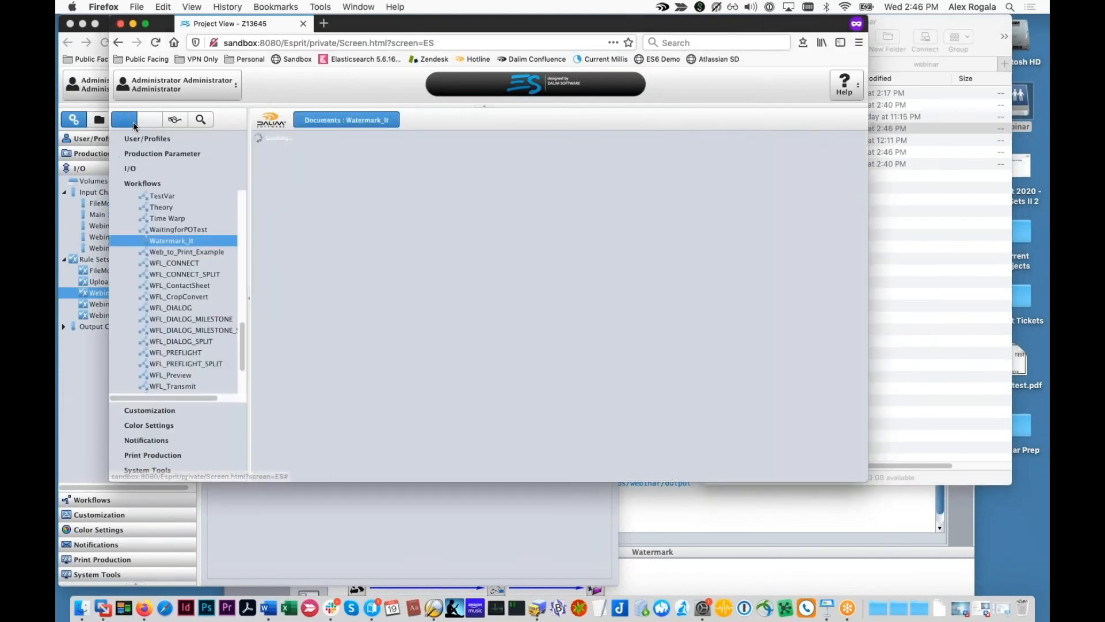
click(148, 470)
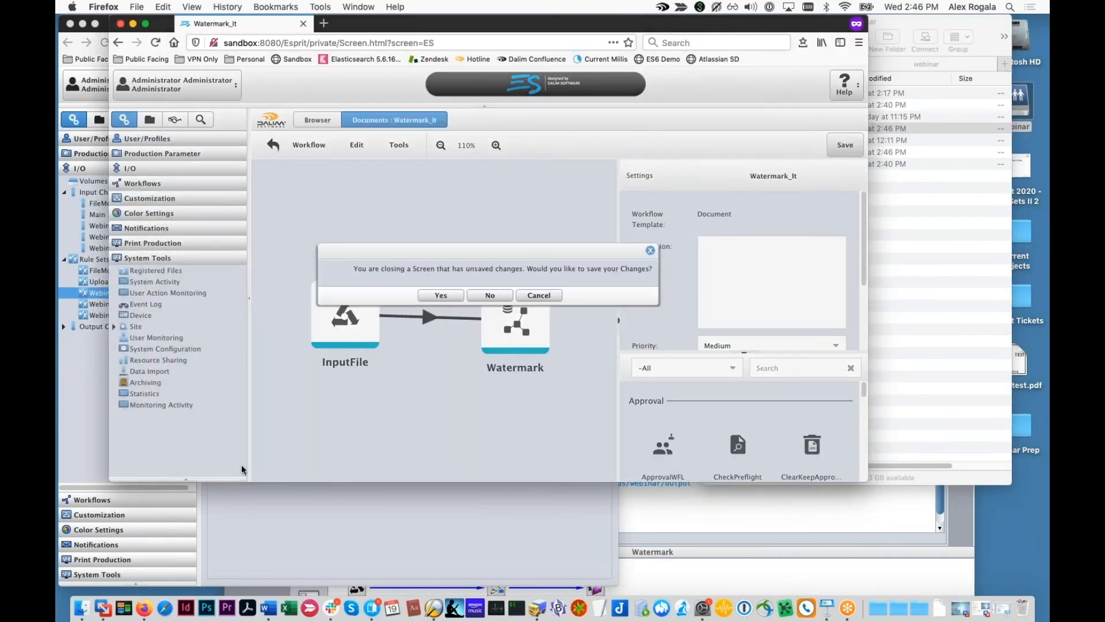
click(500, 295)
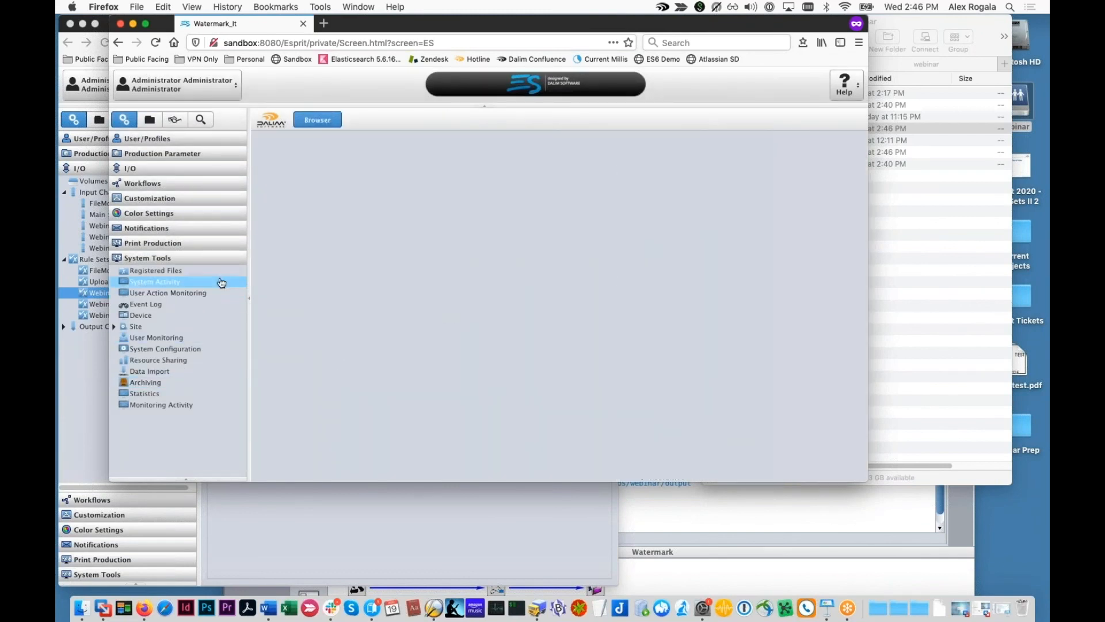
Step: Read the input evaluation log for registered file _DSC4308.jpg
click(239, 270)
click(358, 230)
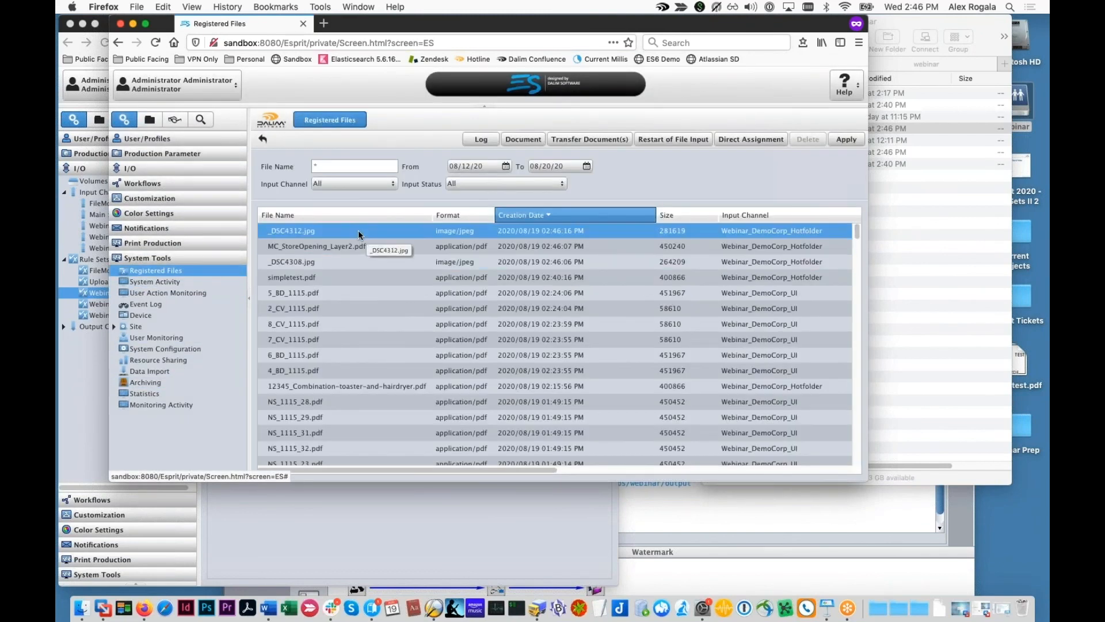
click(357, 261)
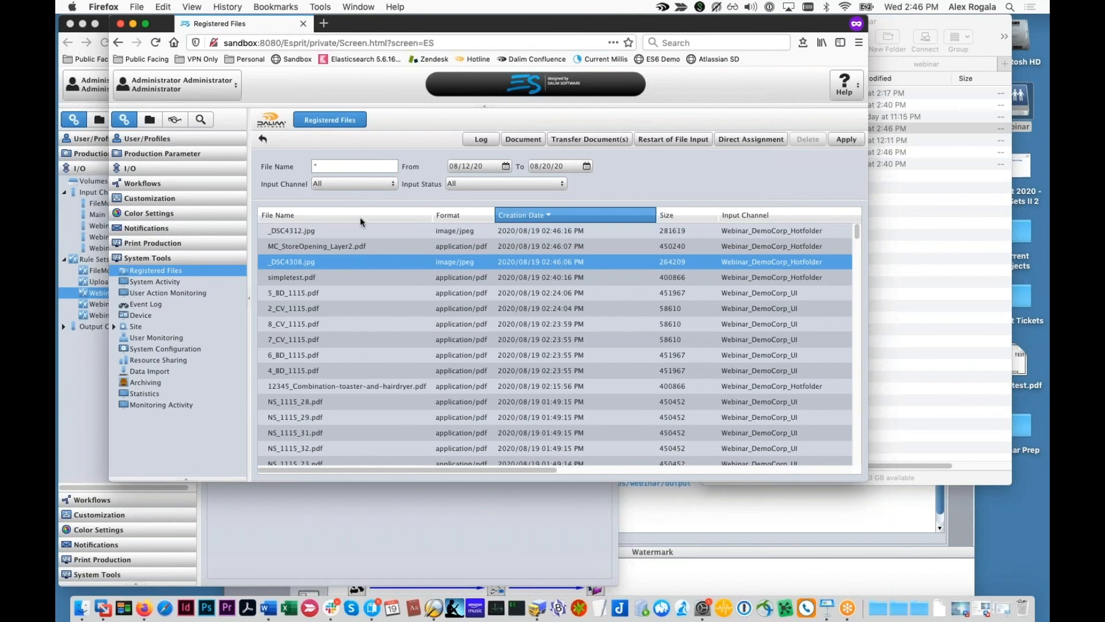
click(467, 138)
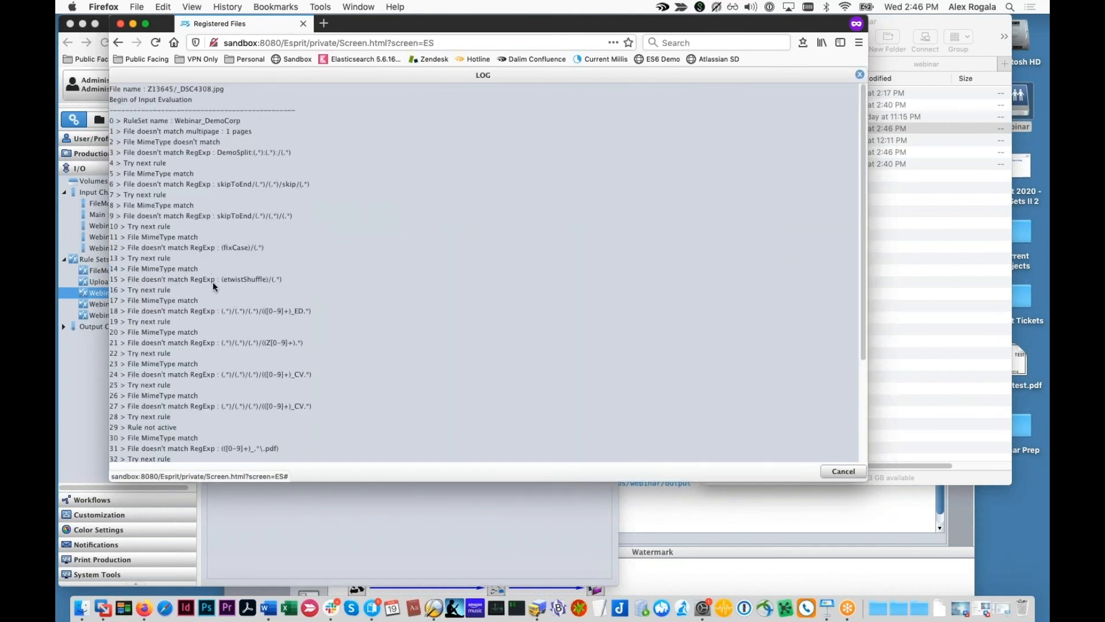
scroll(213, 281, down, 3)
scroll(212, 281, down, 3)
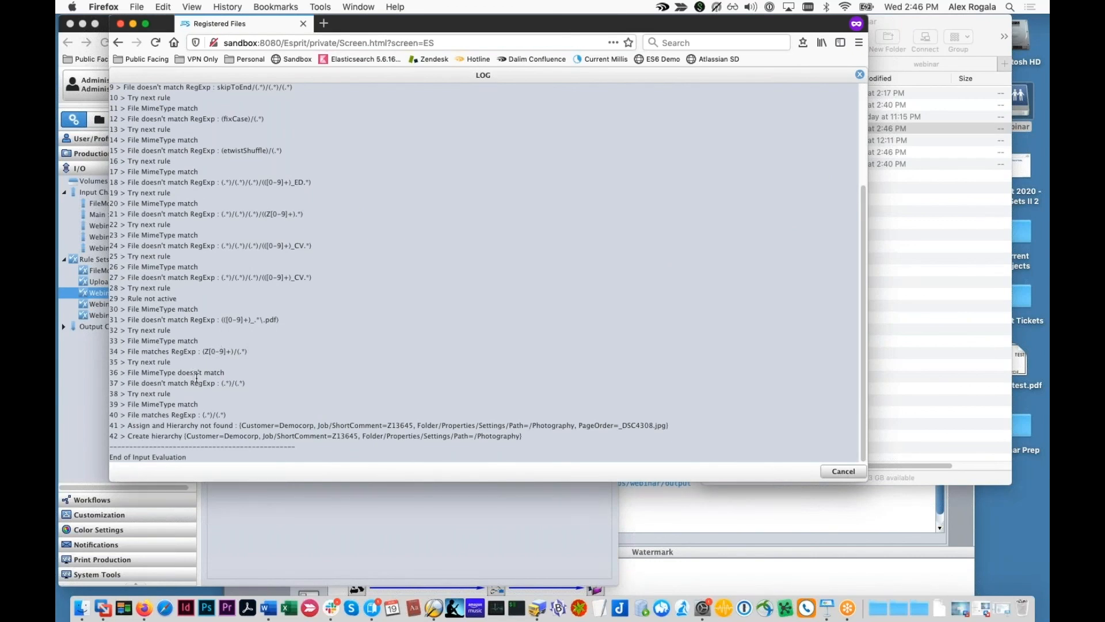
scroll(199, 379, up, 3)
scroll(204, 383, down, 3)
click(844, 472)
Step: Check the _DSC4312.jpg input evaluation log, then return to the Webinar_DemoCorp rule set
click(344, 230)
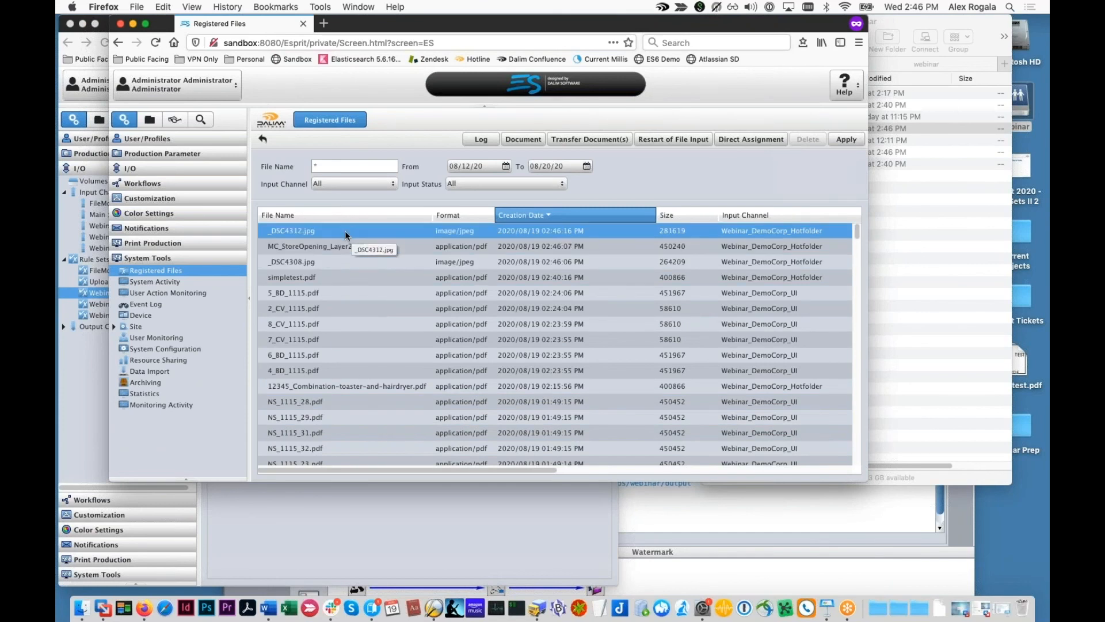
click(481, 139)
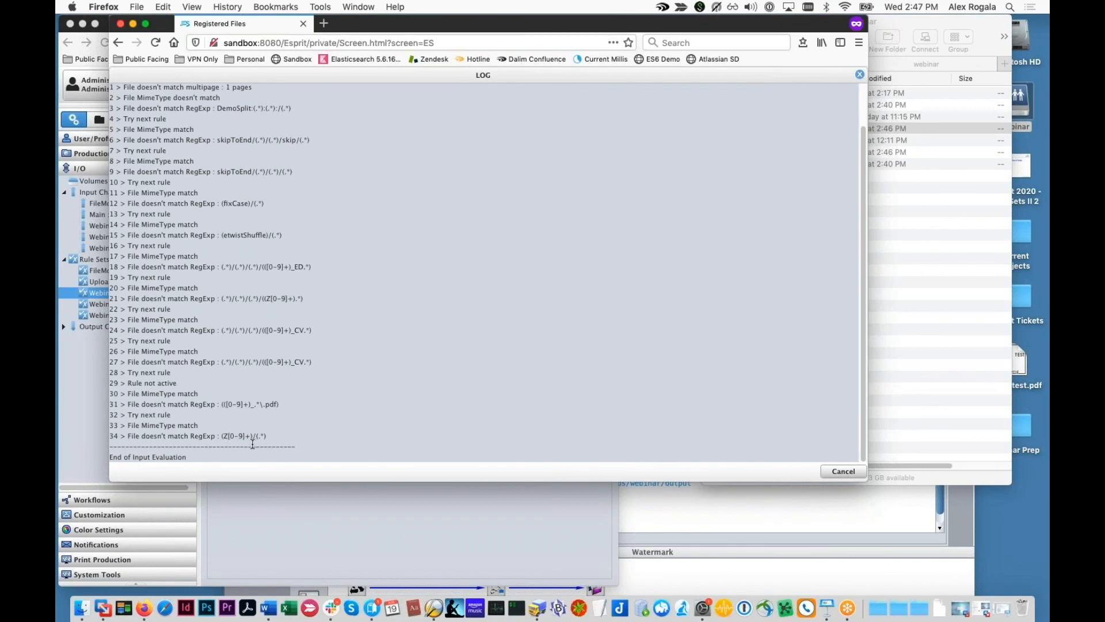
click(847, 473)
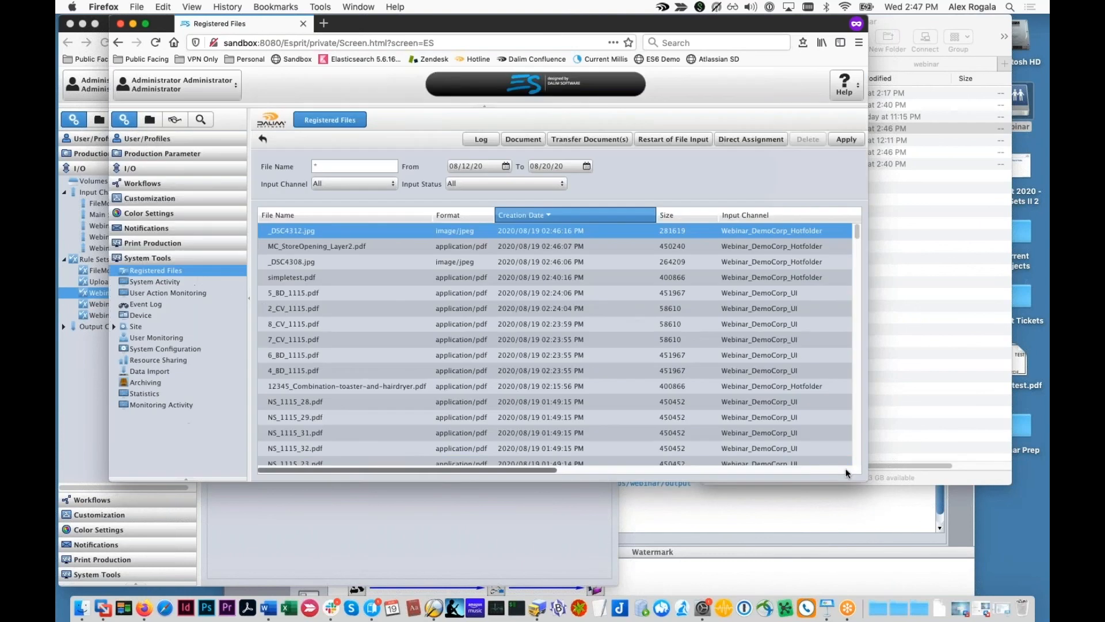
click(72, 364)
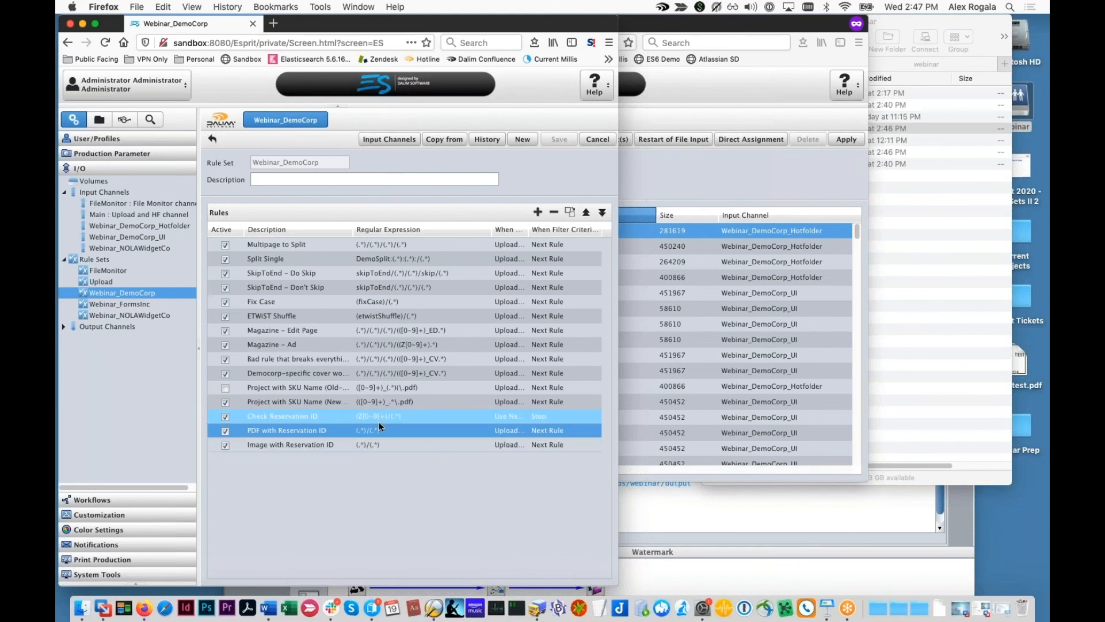
Step: Look over the Check Reservation ID rule setup unchanged, then show Finder's Files folder
double_click(374, 417)
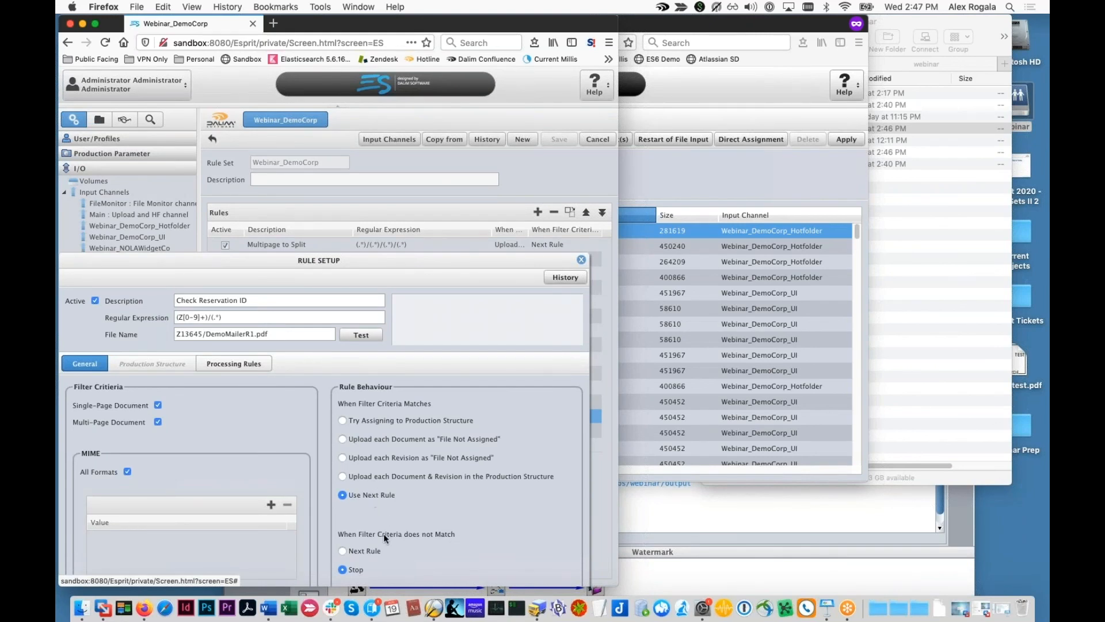
click(581, 259)
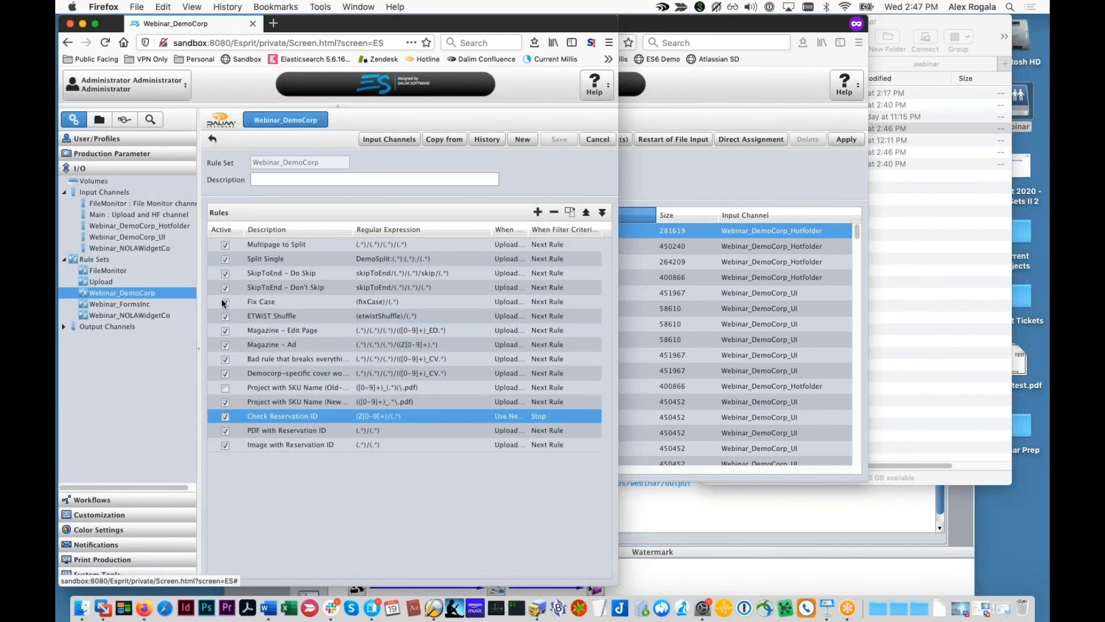
click(871, 267)
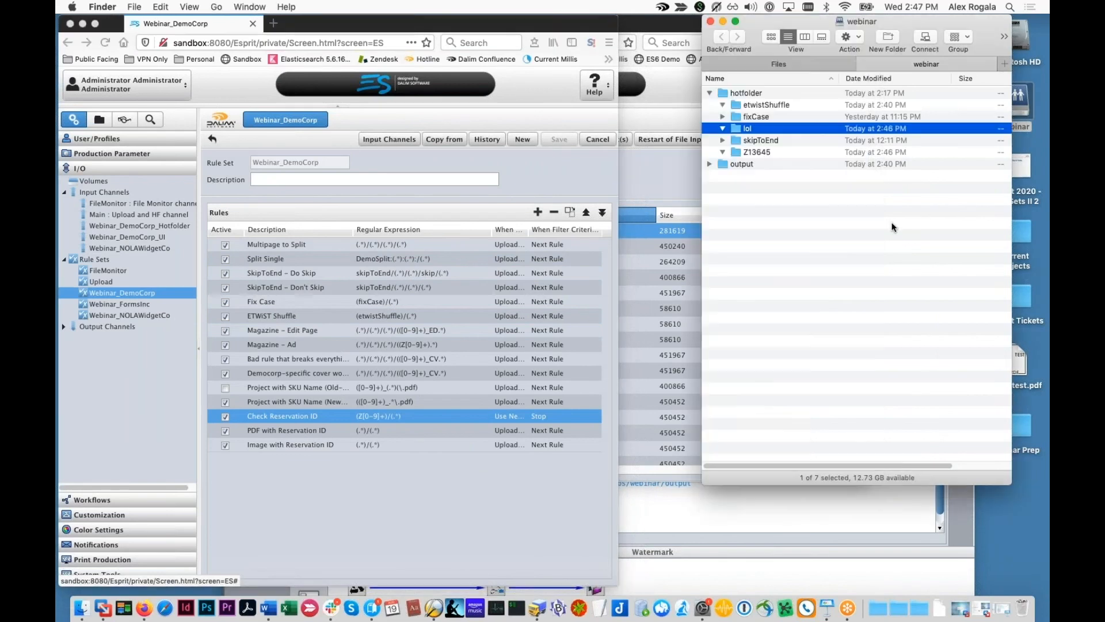
click(774, 64)
Step: Collapse 6_StopIfRuleDoesntMatch, select 1_Body_1115.pdf in 7_Offsets, then return to DALIM ES
click(710, 151)
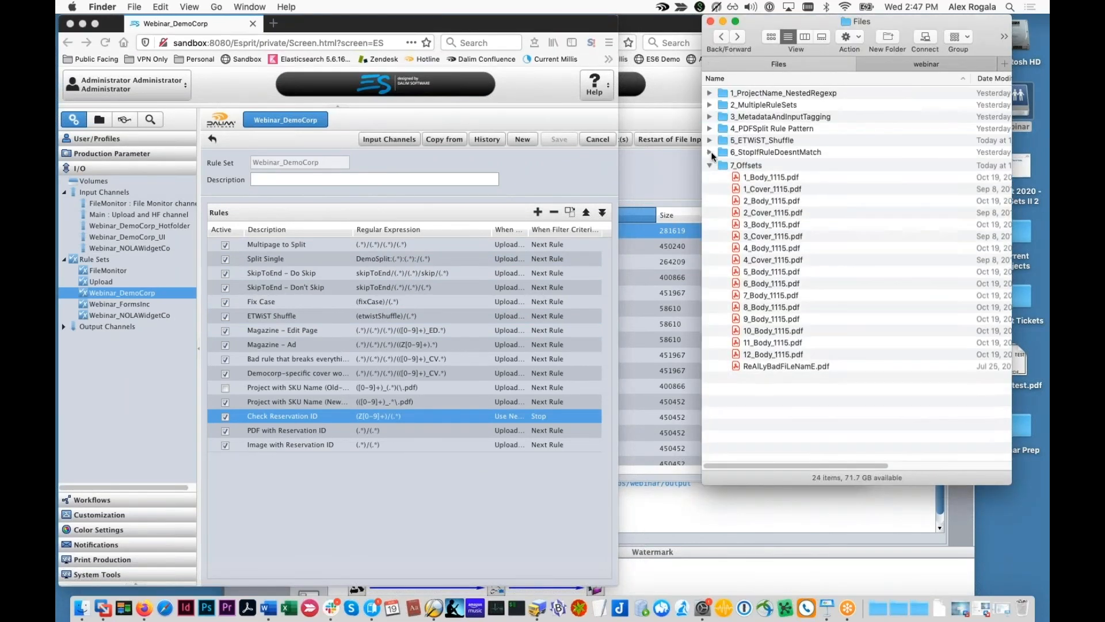
click(736, 175)
drag(921, 21, 959, 22)
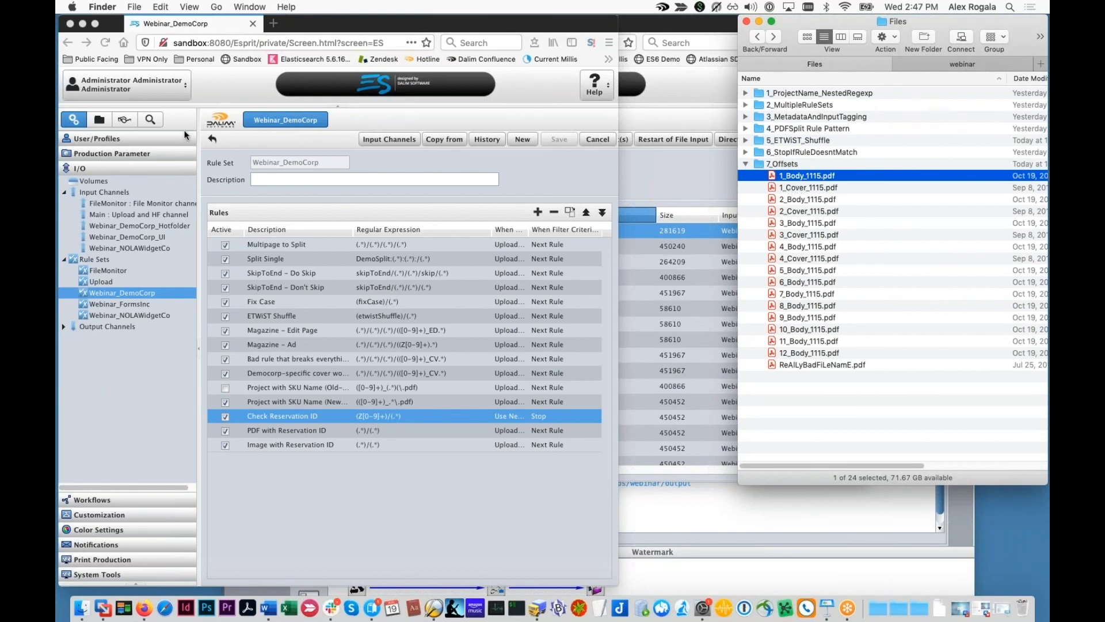
click(668, 139)
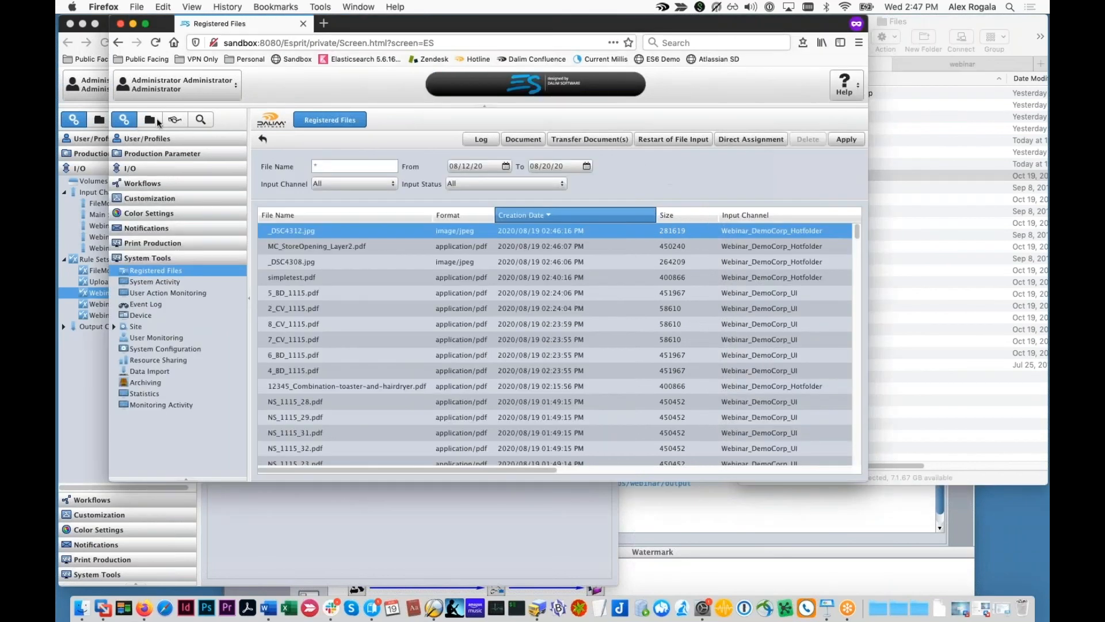
Step: Open ImpositionDemo in a taller window and scroll its empty CV1–CV4 and 1–12 page slots
key(super+grave)
click(160, 313)
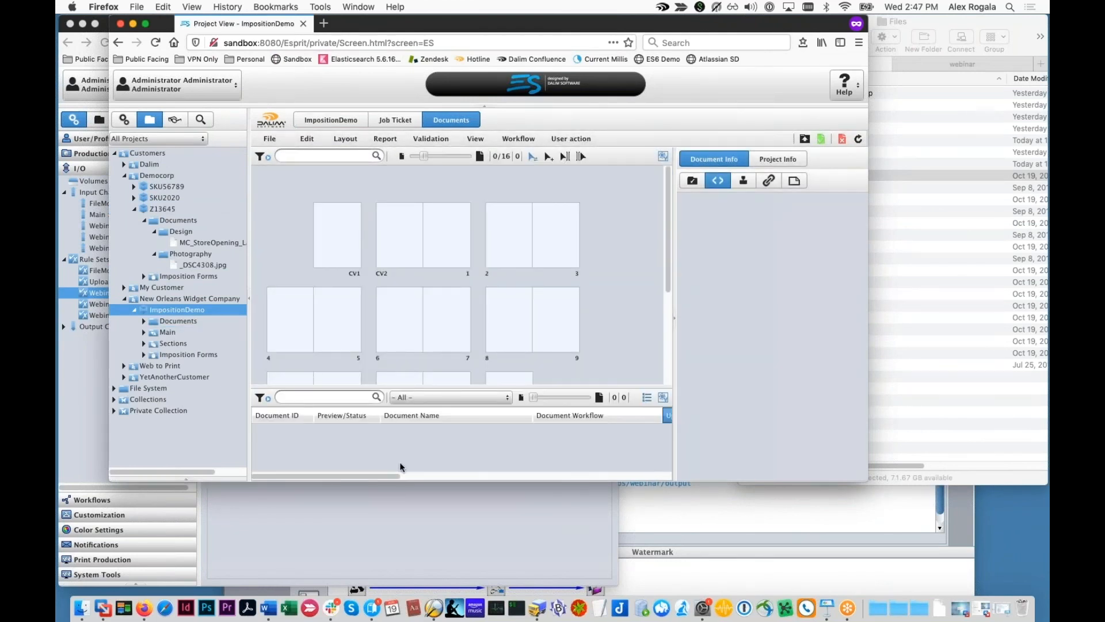
drag(416, 480, 416, 574)
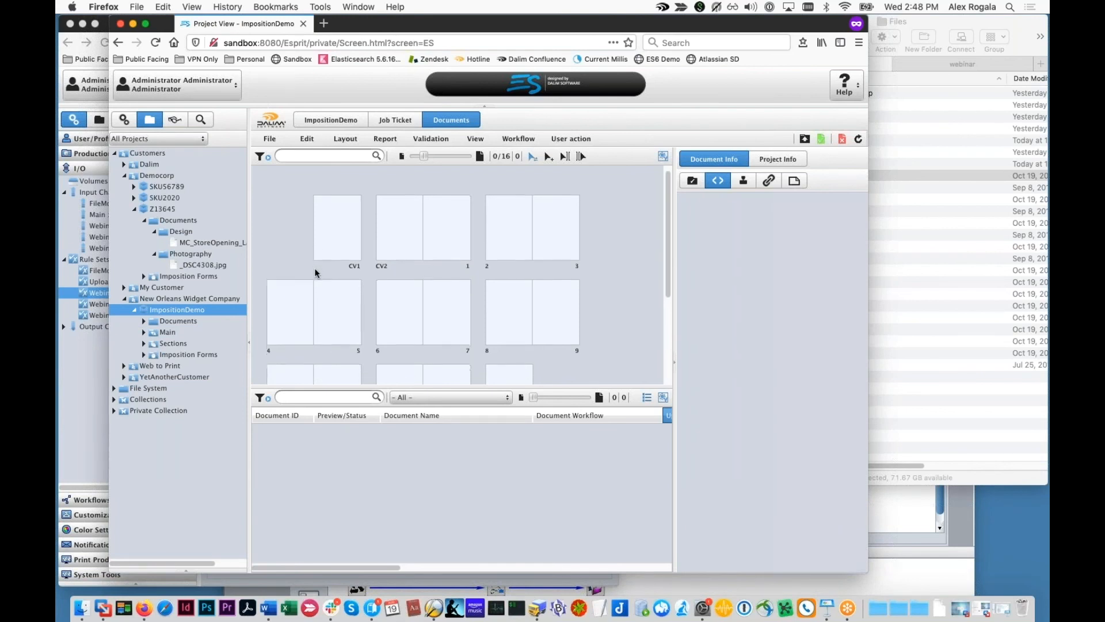
scroll(322, 259, down, 2)
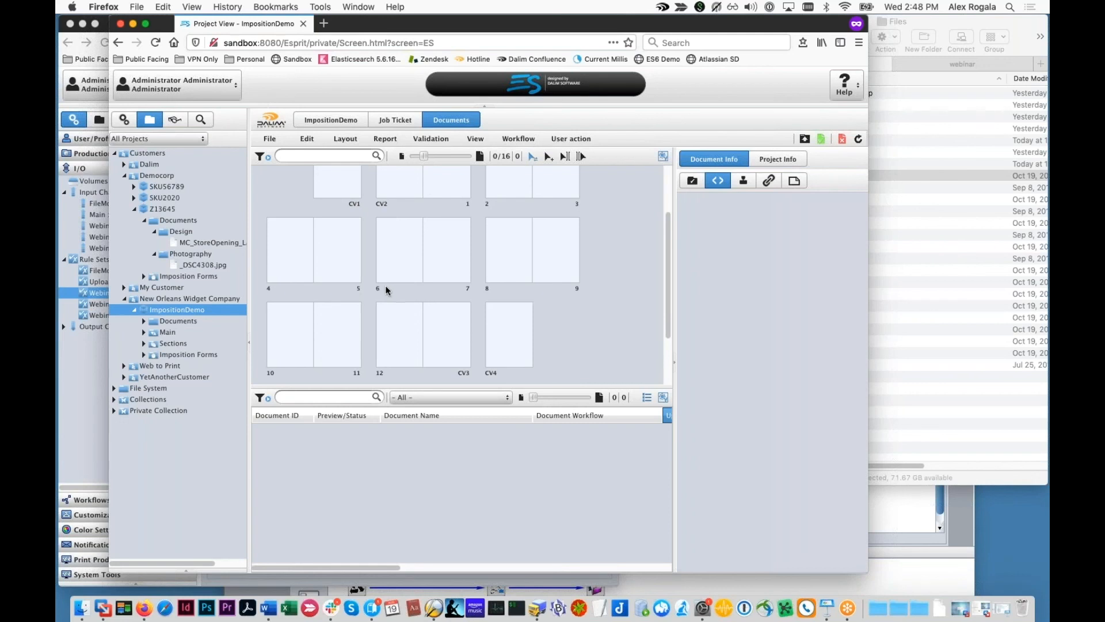
scroll(396, 302, up, 2)
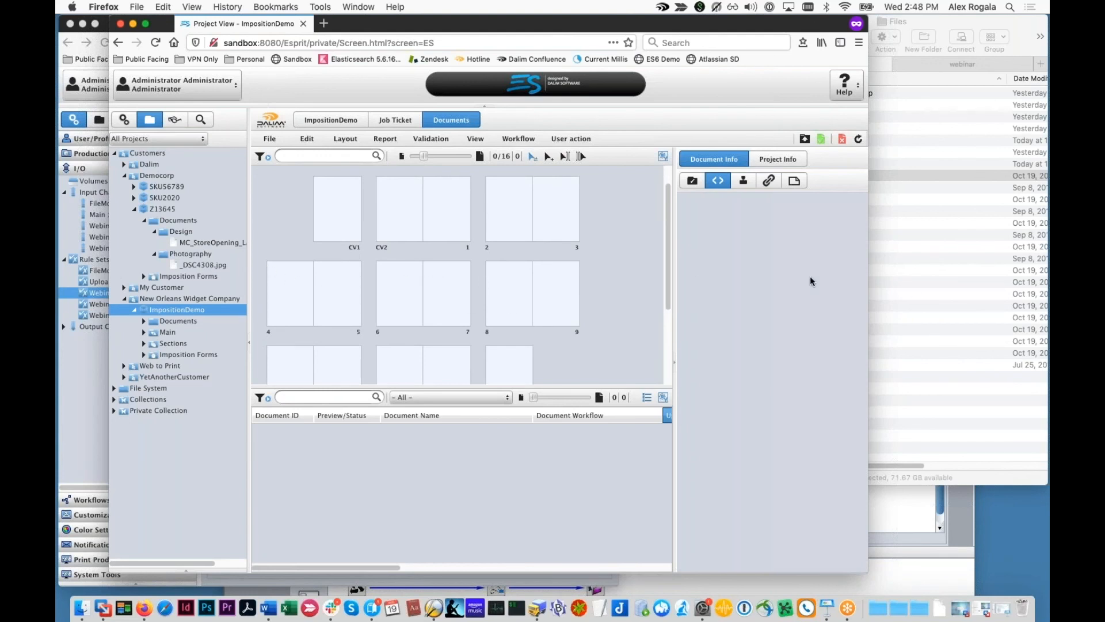
Step: Switch between the Finder file list and DALIM ES to compare the test files
click(913, 289)
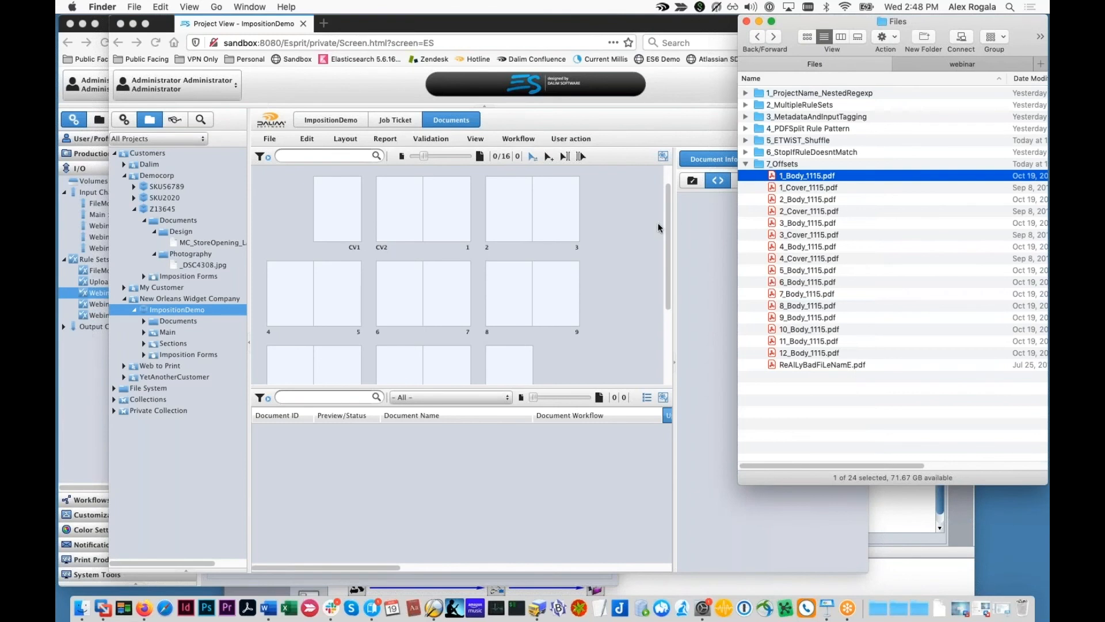
click(613, 247)
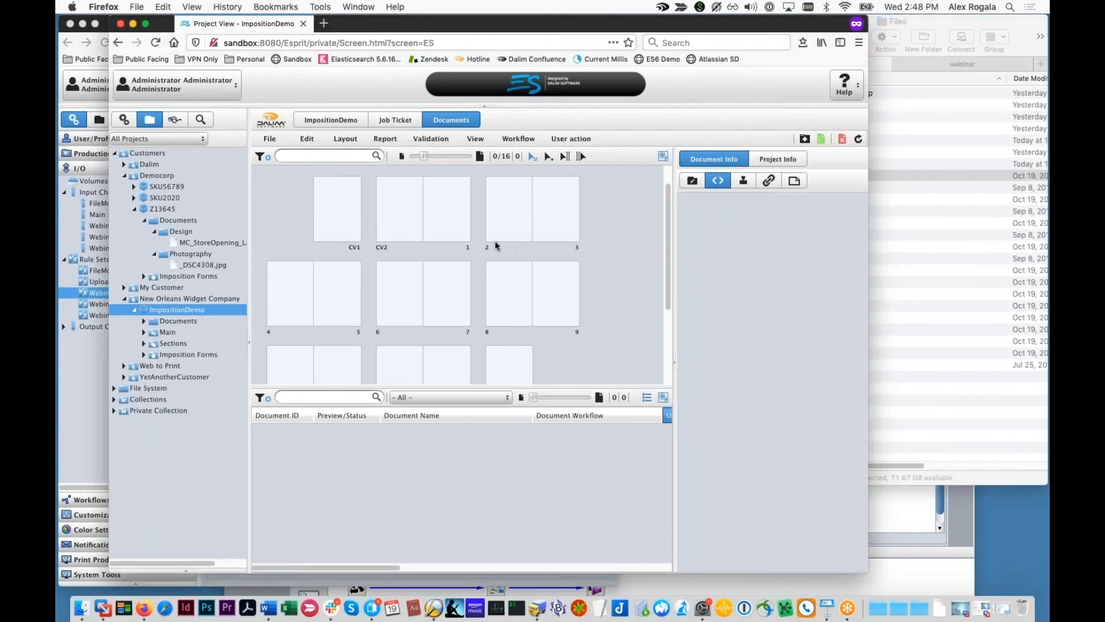
click(878, 251)
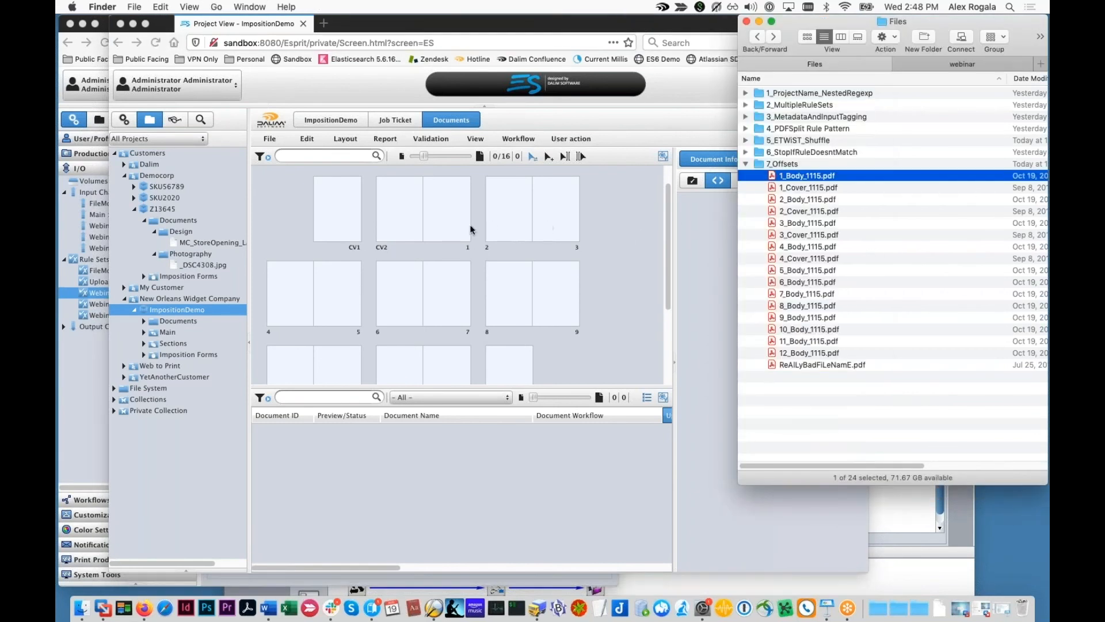
click(332, 239)
Step: Open the Main version's sections from ImpositionDemo's job ticket Versions/Sections tab
click(395, 120)
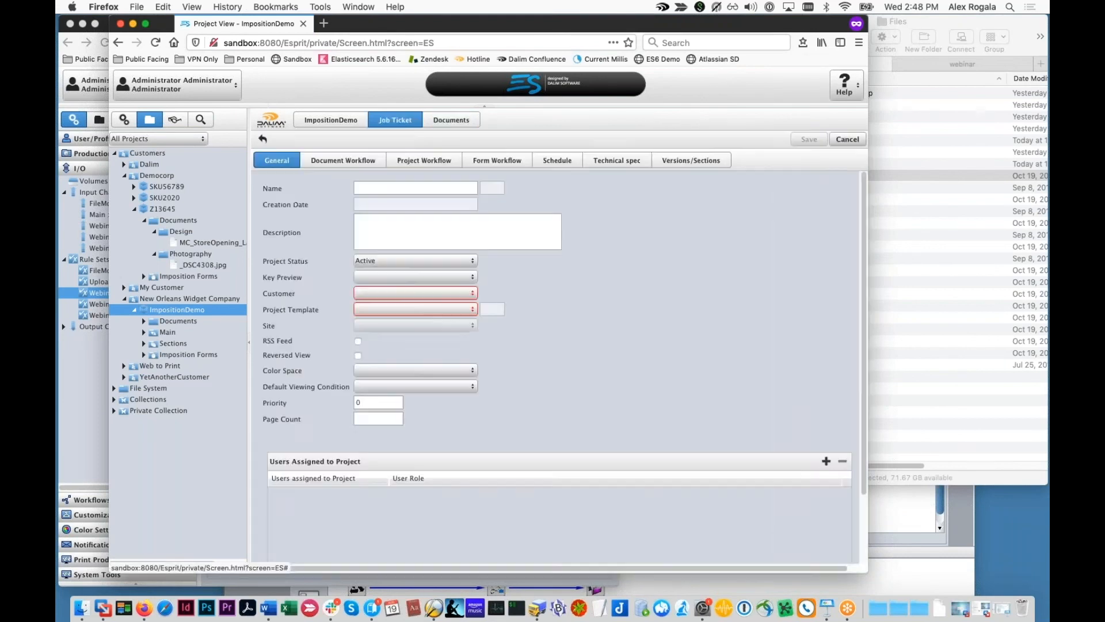
click(862, 160)
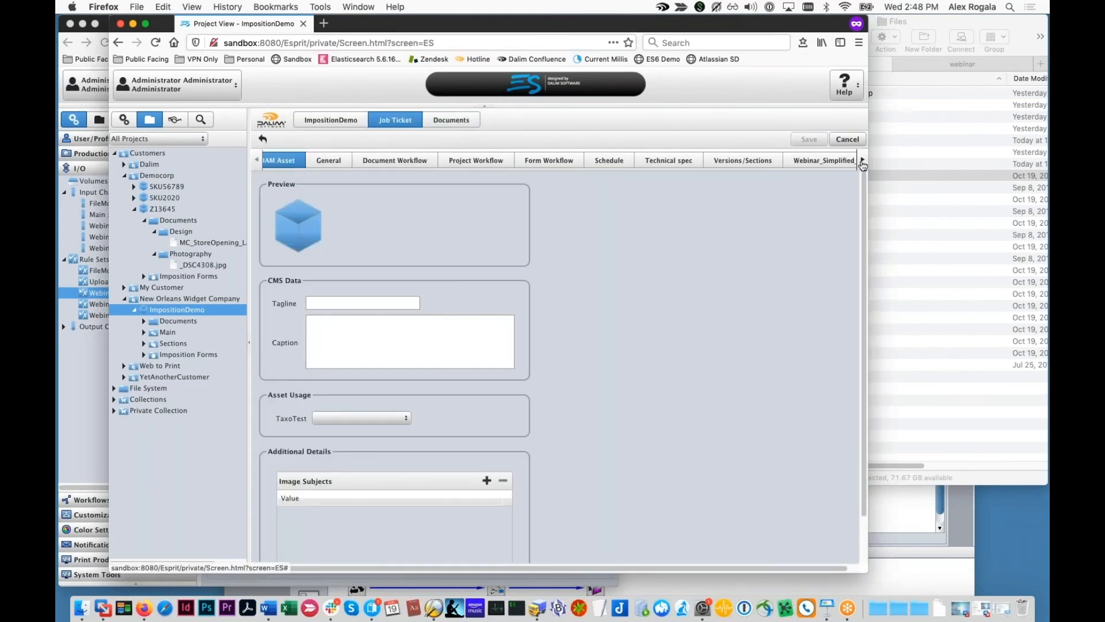
click(742, 166)
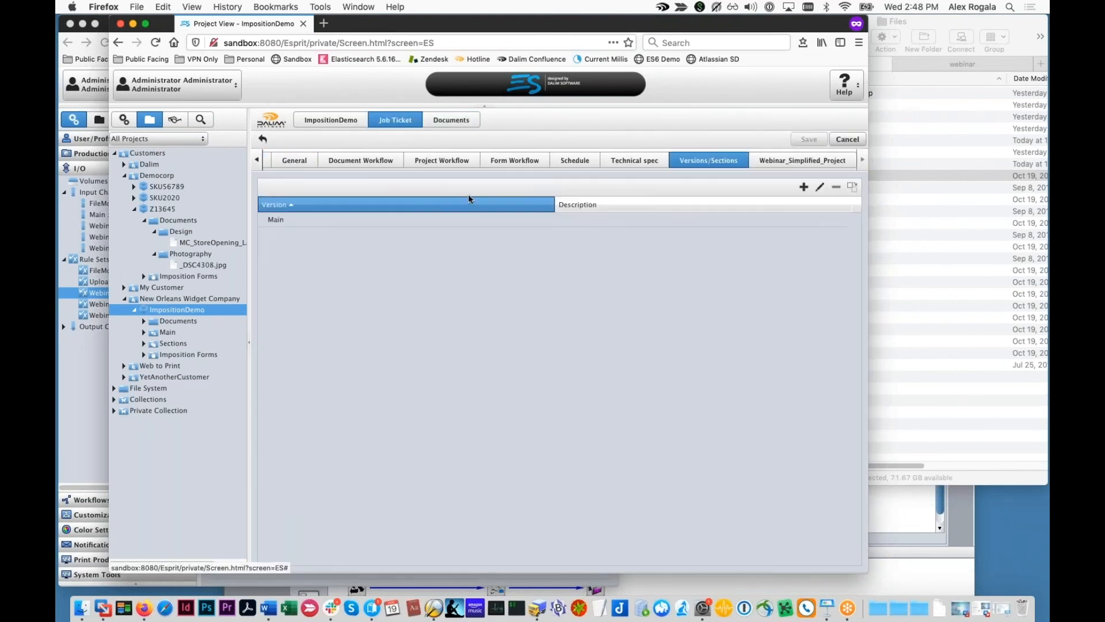
double_click(342, 223)
click(355, 213)
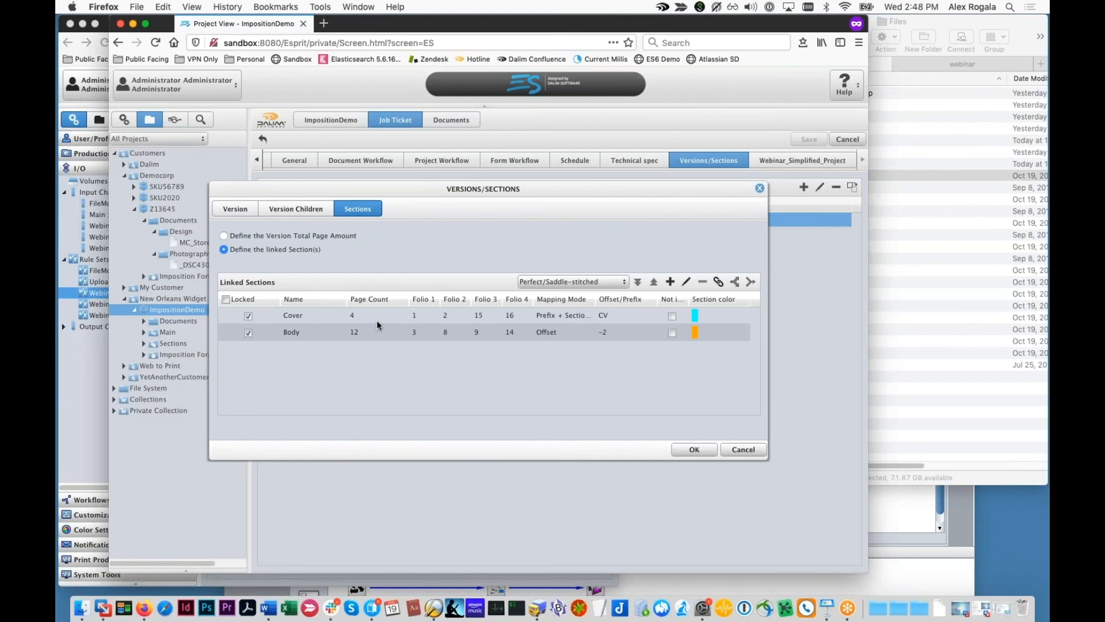
Step: Confirm Cover keeps Prefix + Section Position mapping with prefix CV, then close the editor
click(578, 311)
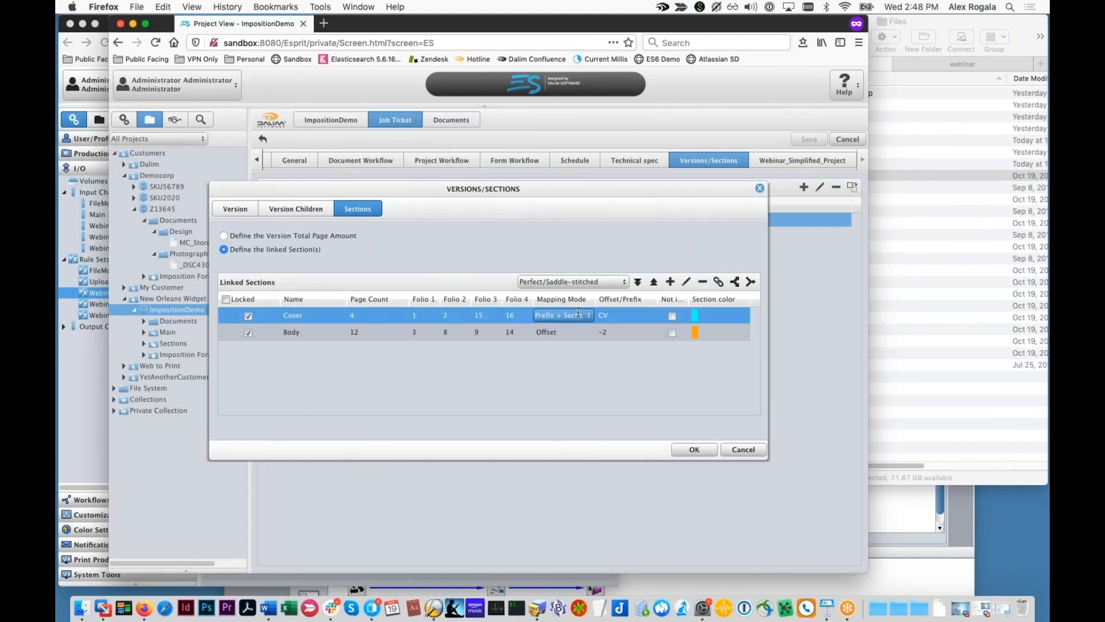
click(610, 317)
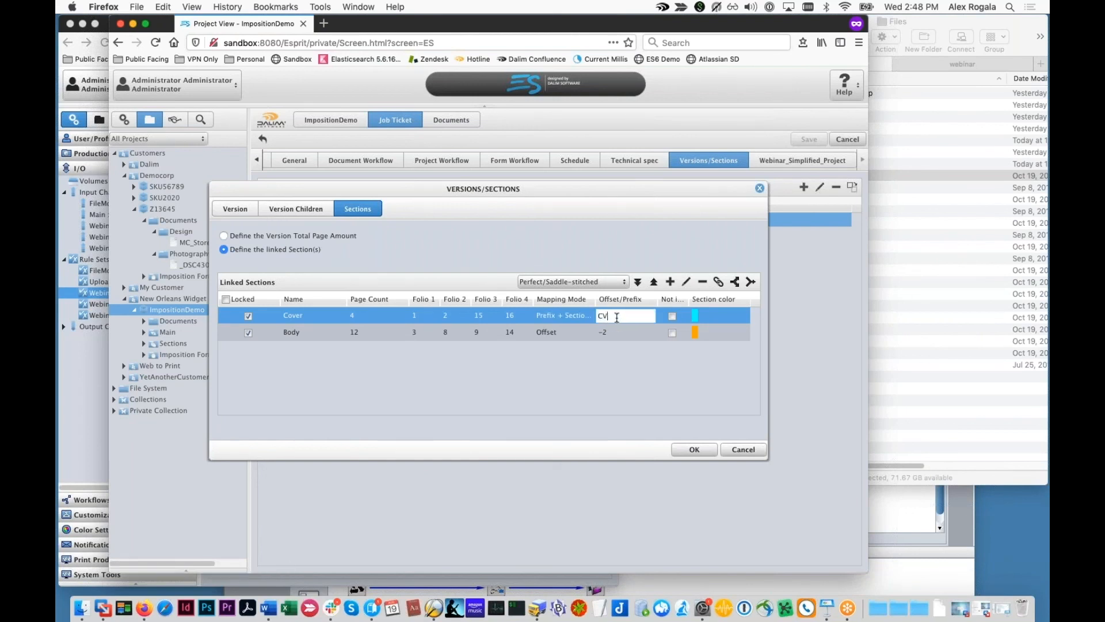
drag(615, 317, 597, 316)
click(583, 316)
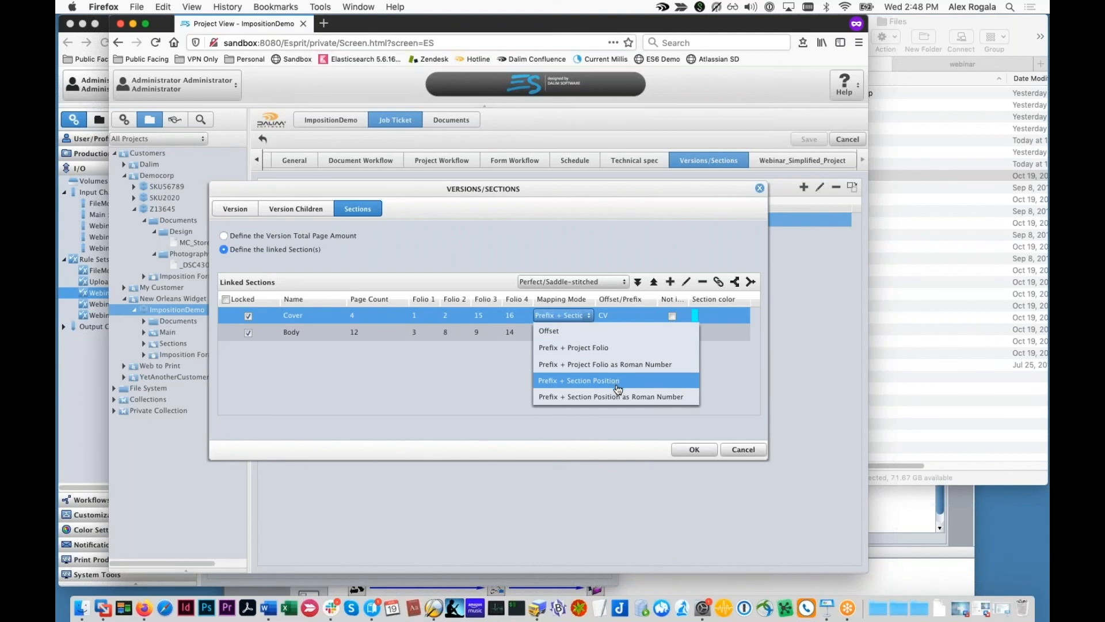
click(615, 315)
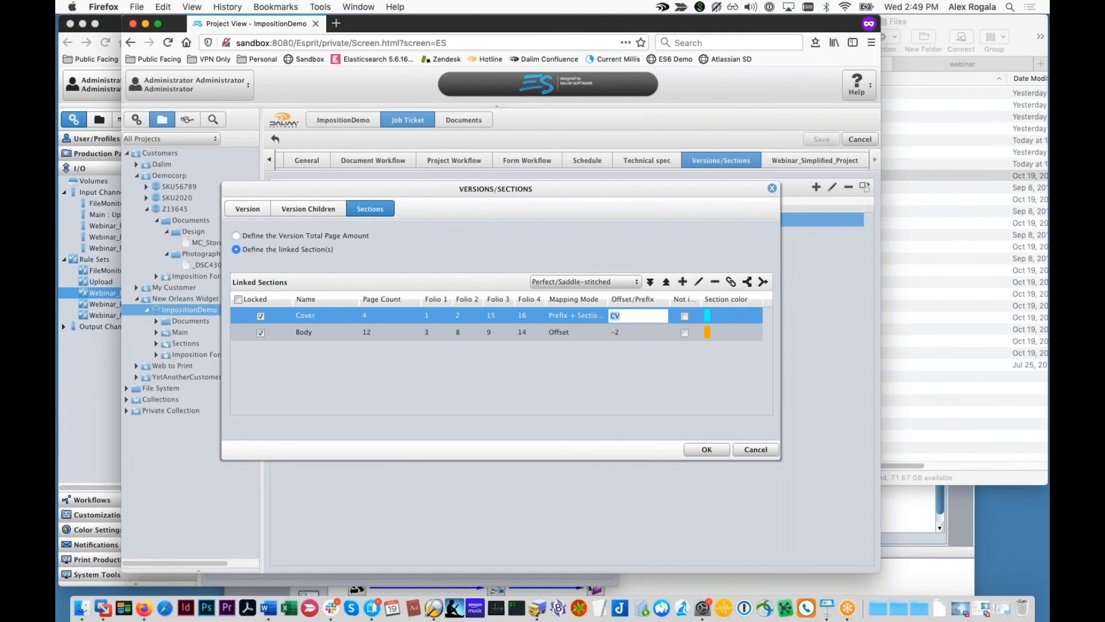
key(Return)
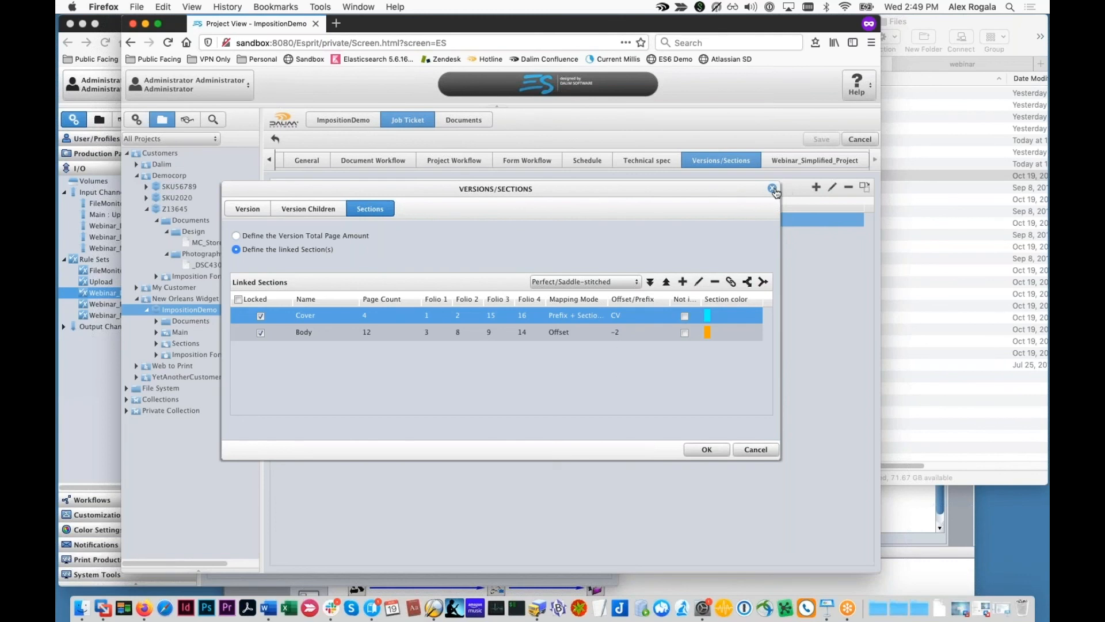
click(772, 189)
Step: Go from ImpositionDemo's Documents tab to System Tools > Registered Files
click(469, 121)
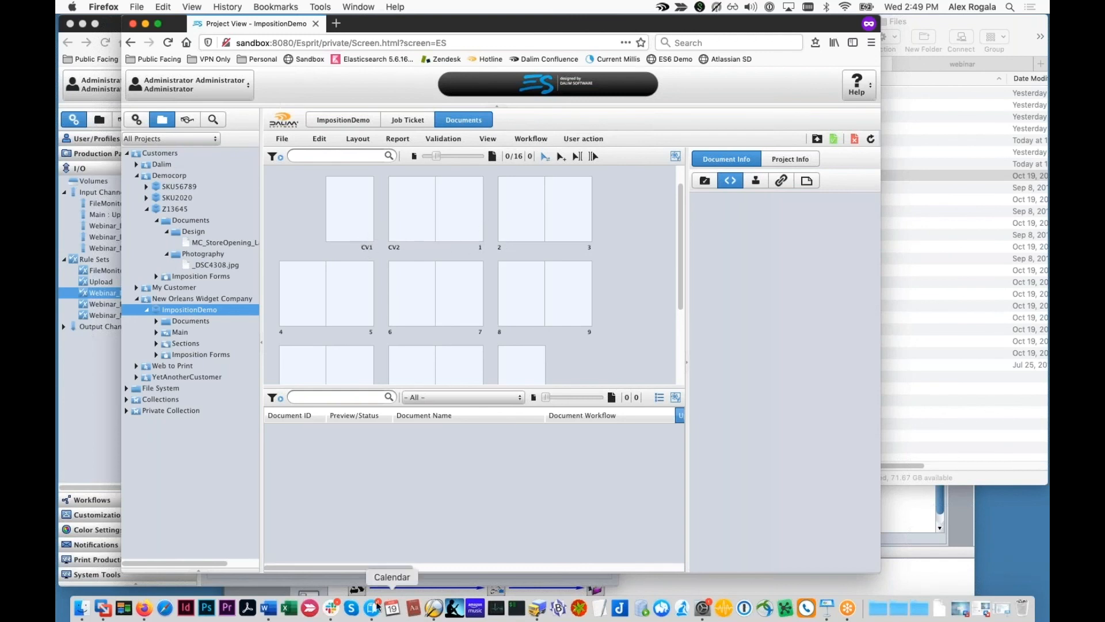
click(332, 616)
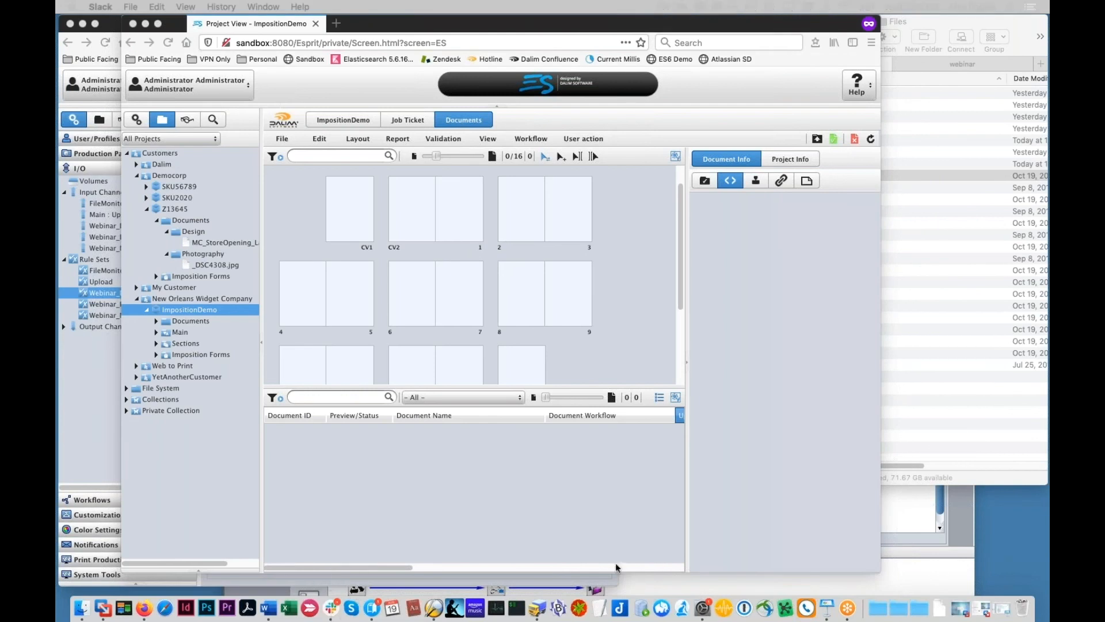
click(644, 343)
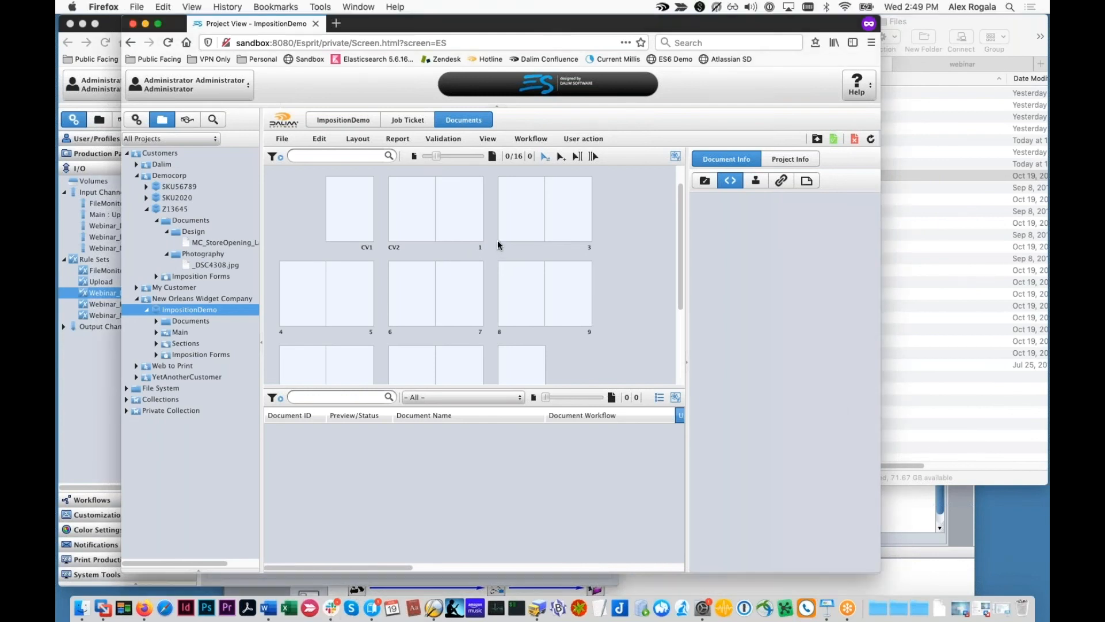
click(136, 119)
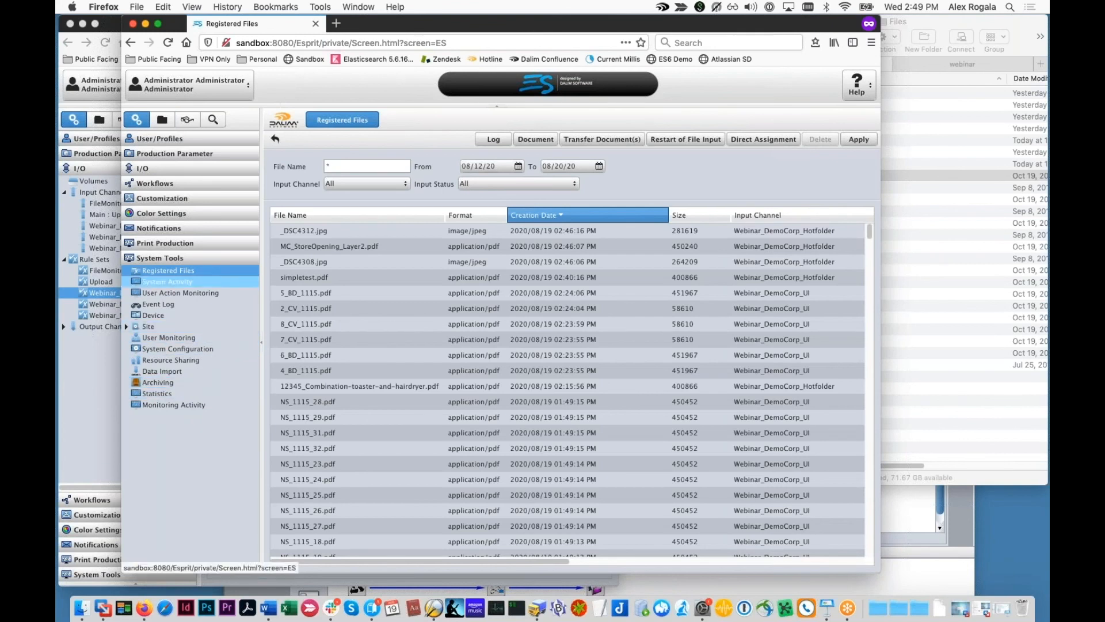
Step: Review the Body Pages and Cover Pages rules in the Webinar_NOLAWidgetCo rule set
click(82, 281)
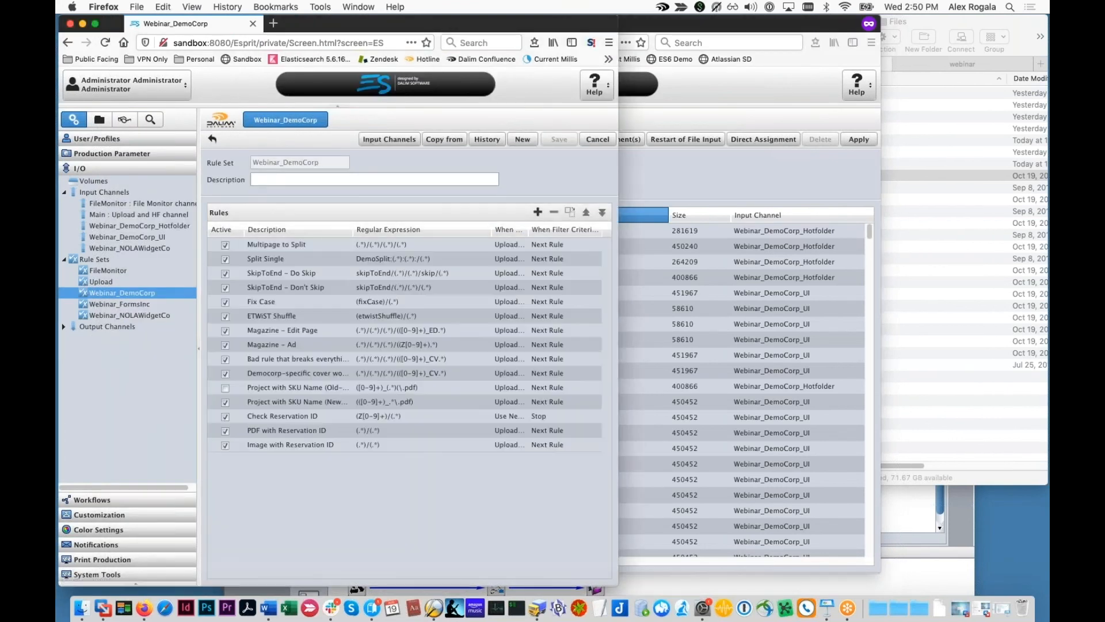
click(118, 303)
click(118, 315)
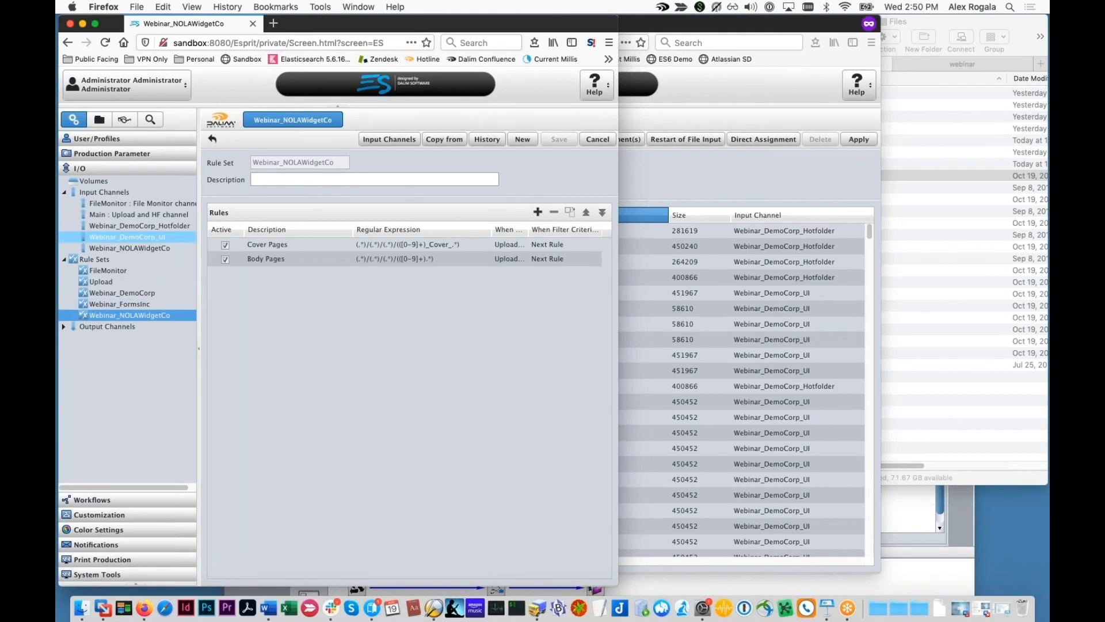
click(290, 261)
click(377, 246)
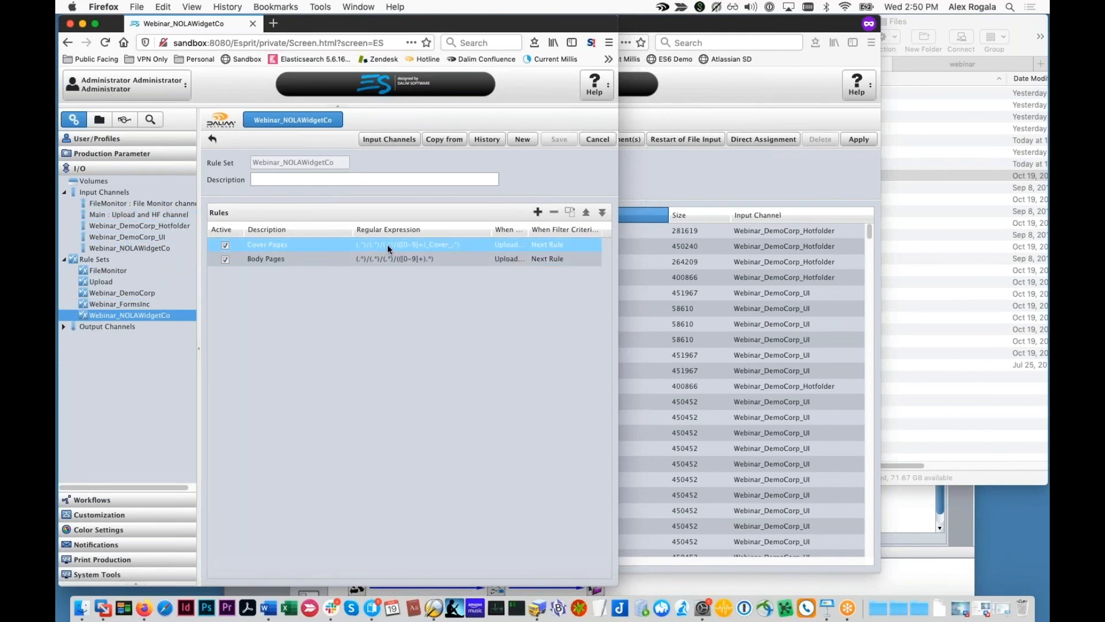
Step: Add the 7_Offsets test PDFs from 1_Body_1115.pdf onward to ImpositionDemo's upload list and upload them
key(super+grave)
click(161, 119)
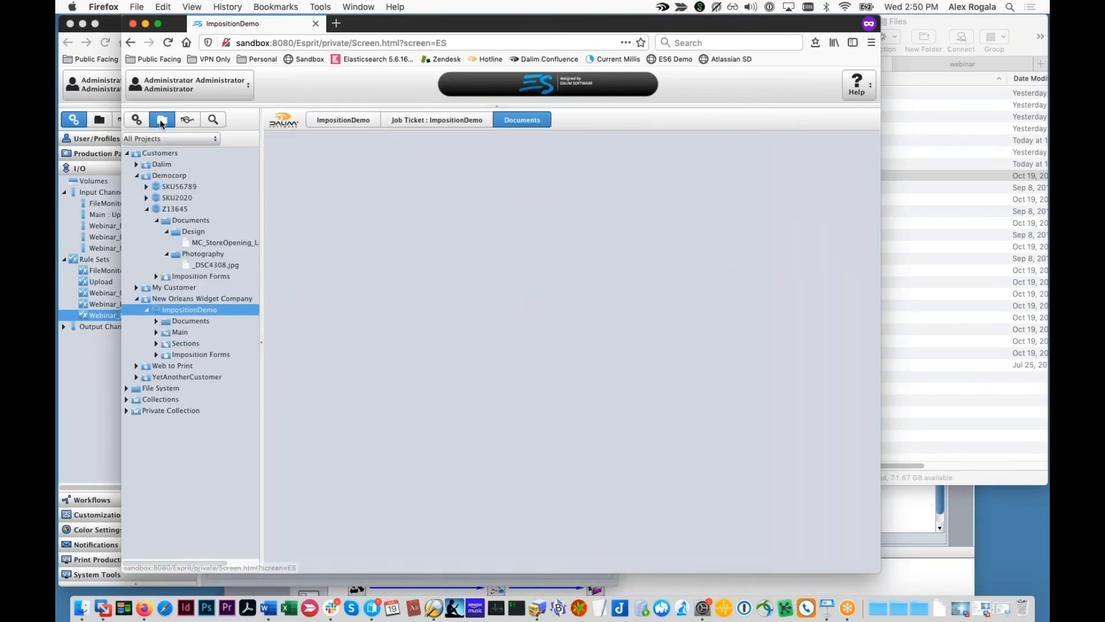
click(817, 138)
click(895, 191)
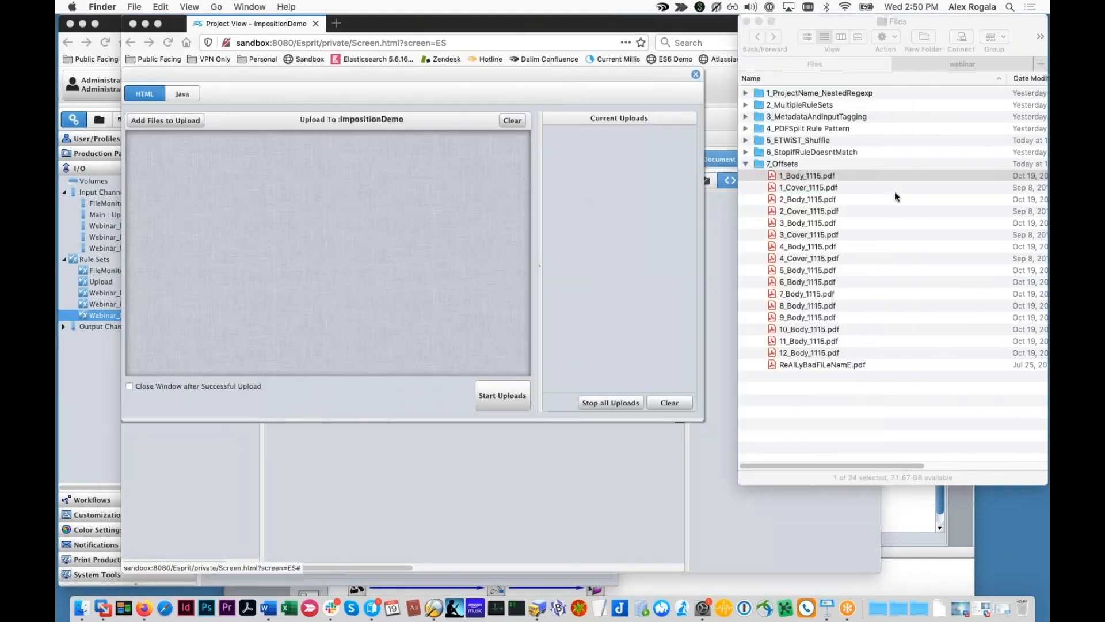
shift+click(823, 353)
drag(841, 330, 432, 285)
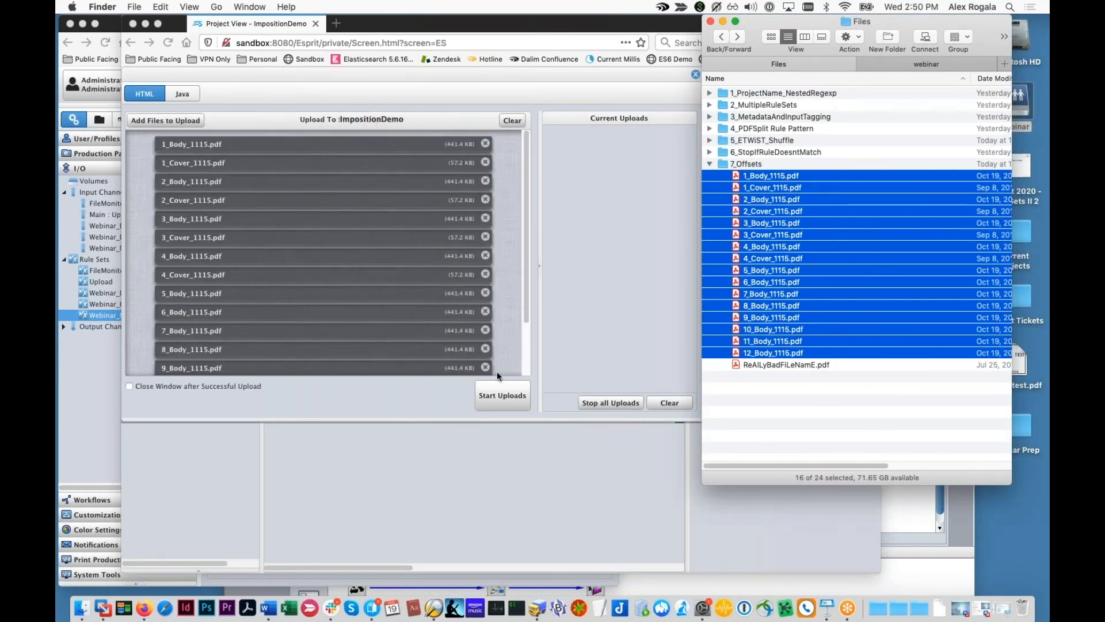
click(496, 371)
click(502, 395)
click(695, 74)
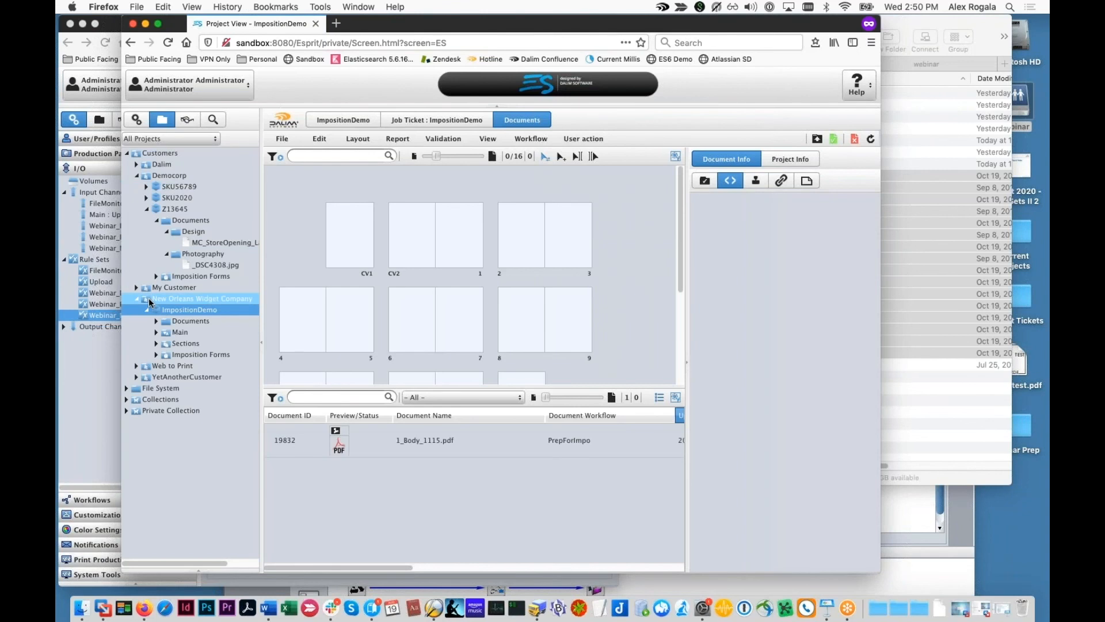
Step: Open the Cover Pages rule and review its file-name expression, processing rules and structure mapping
click(68, 121)
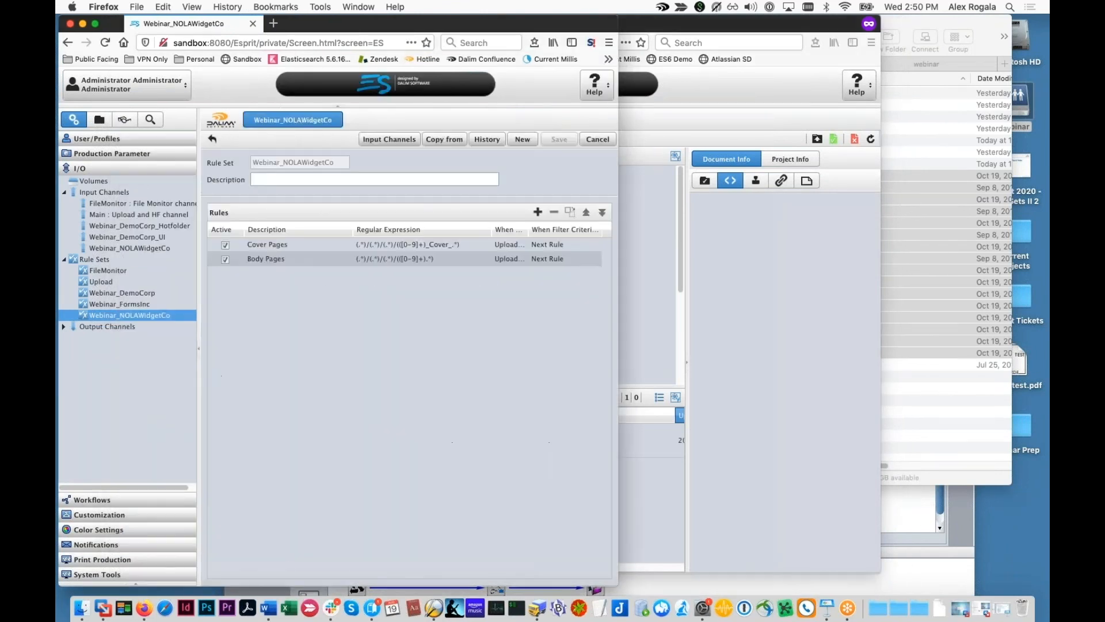
click(433, 258)
double_click(437, 245)
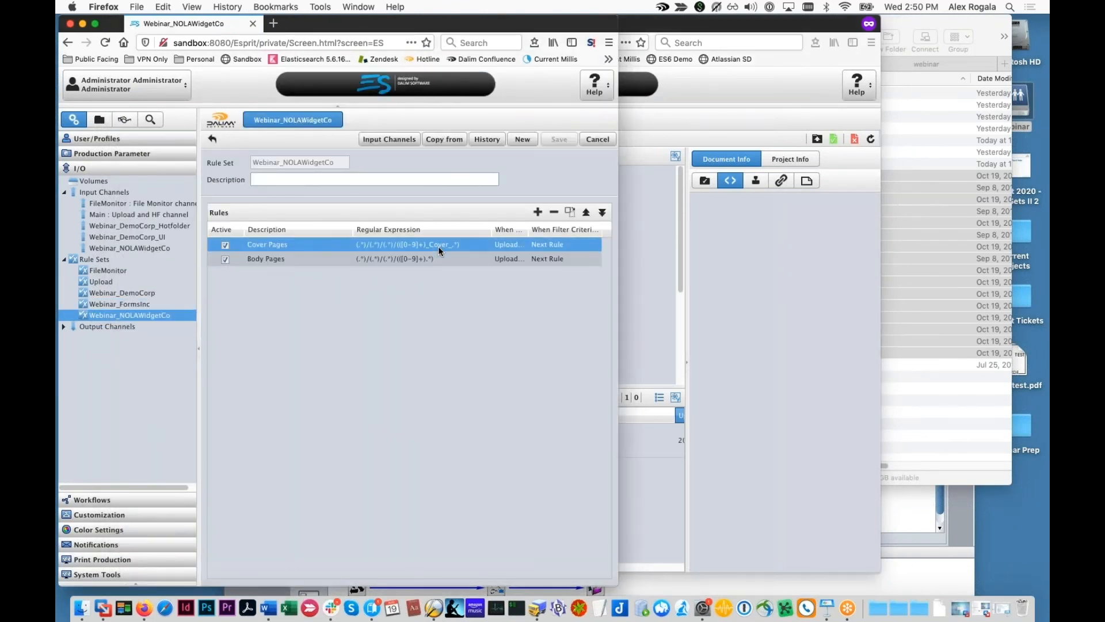
drag(309, 259, 381, 197)
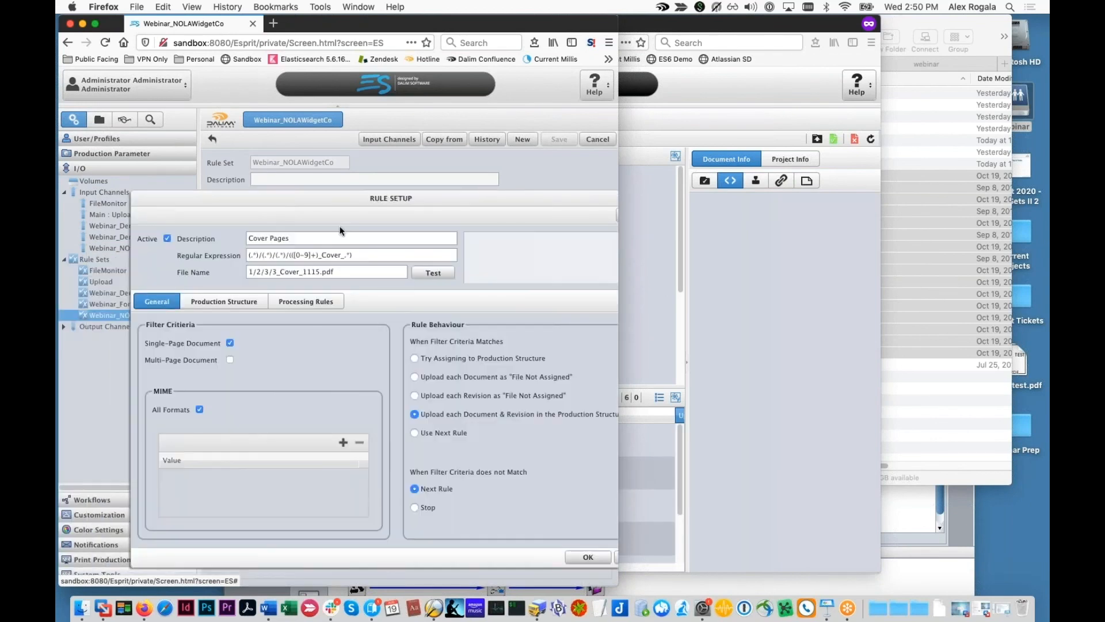
mouse_move(291, 255)
mouse_down()
mouse_move(320, 255)
mouse_move(295, 260)
mouse_up()
click(311, 258)
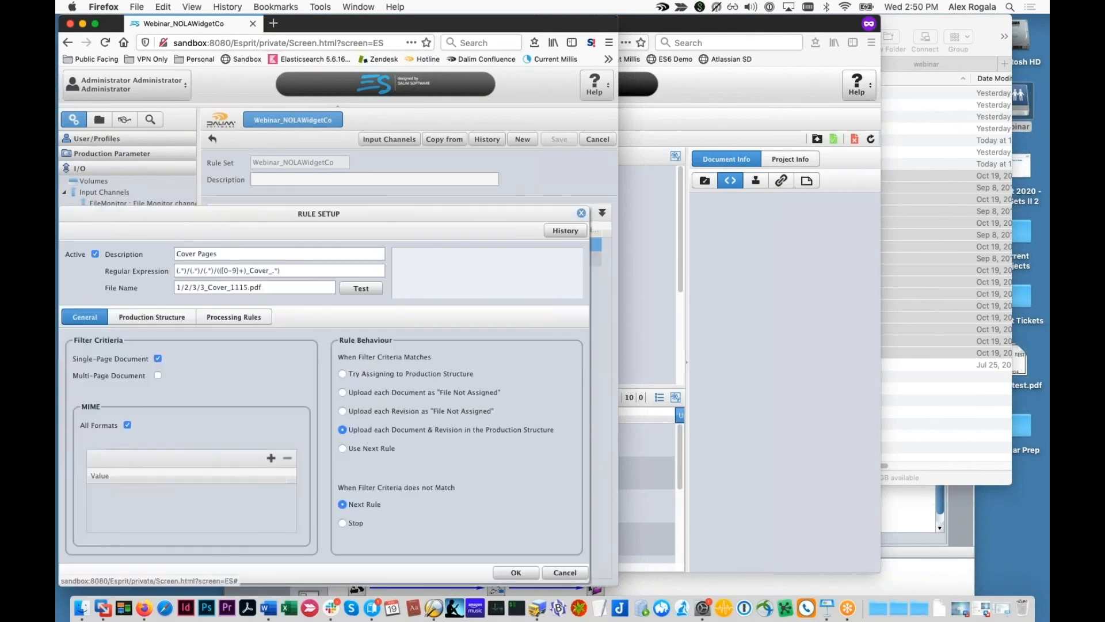
click(256, 317)
click(110, 320)
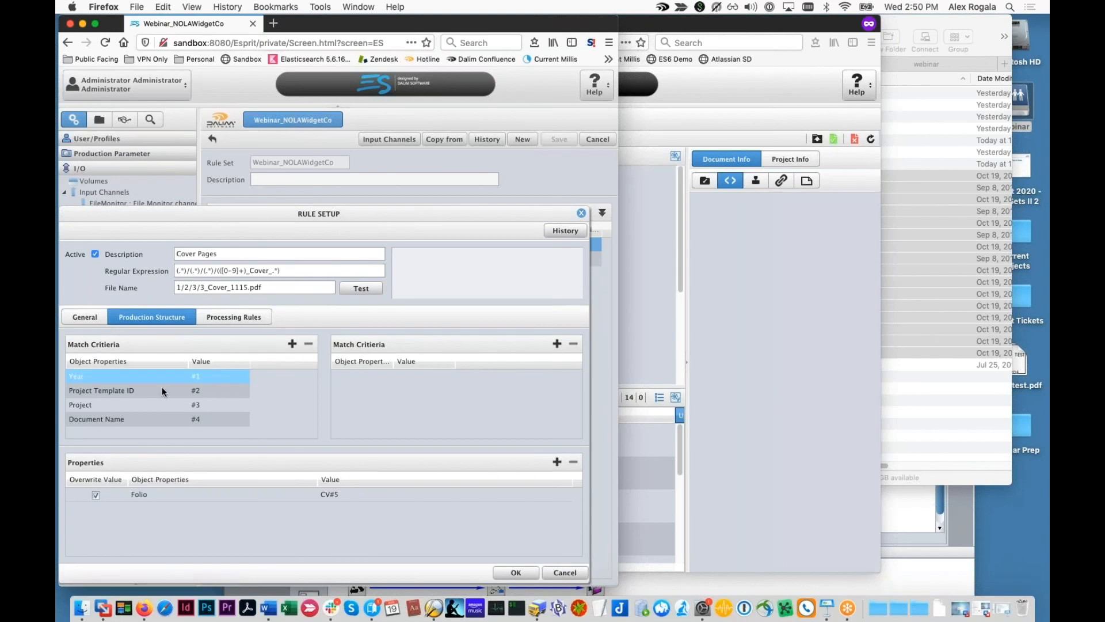
Step: Try #5 in the Cover Pages Folio property and test it, then cancel, keeping CV#5
click(174, 493)
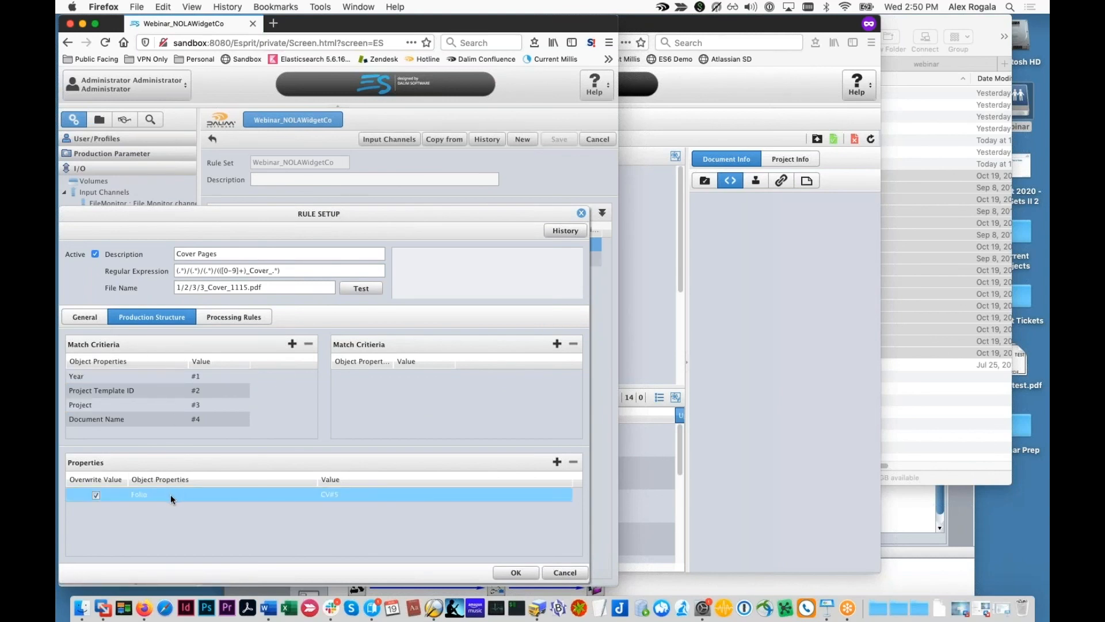
double_click(328, 496)
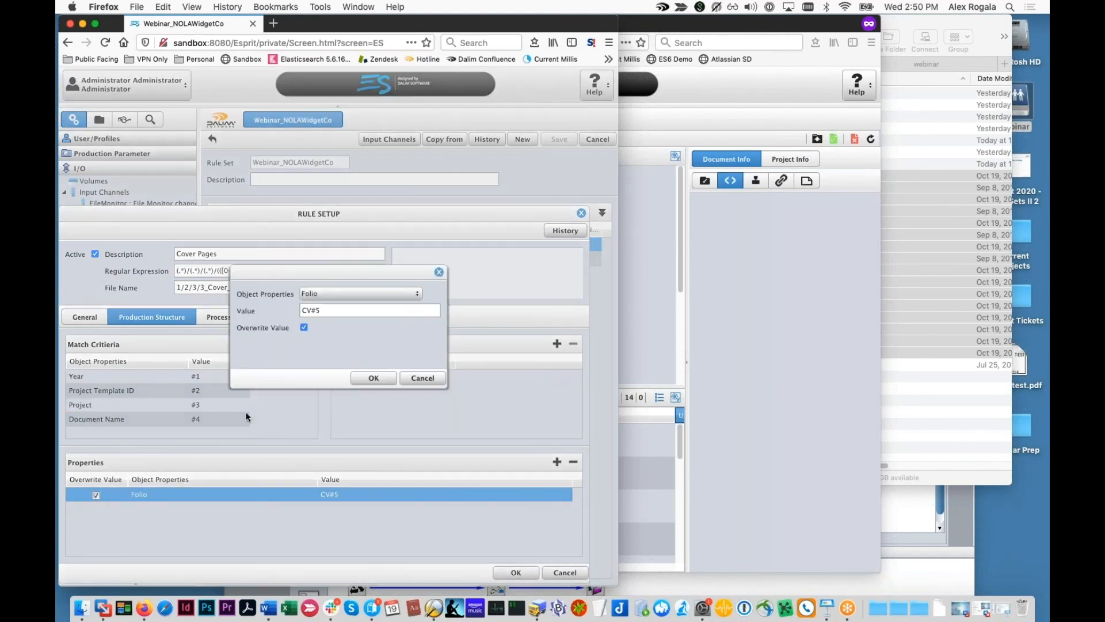
click(439, 377)
click(357, 293)
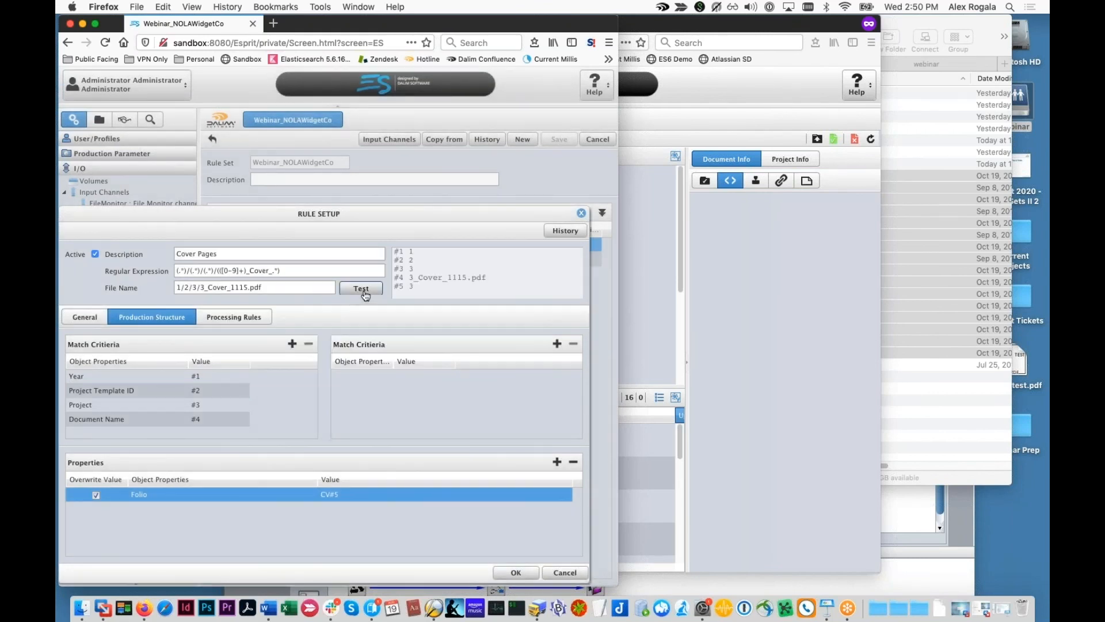
double_click(285, 494)
text(#5)
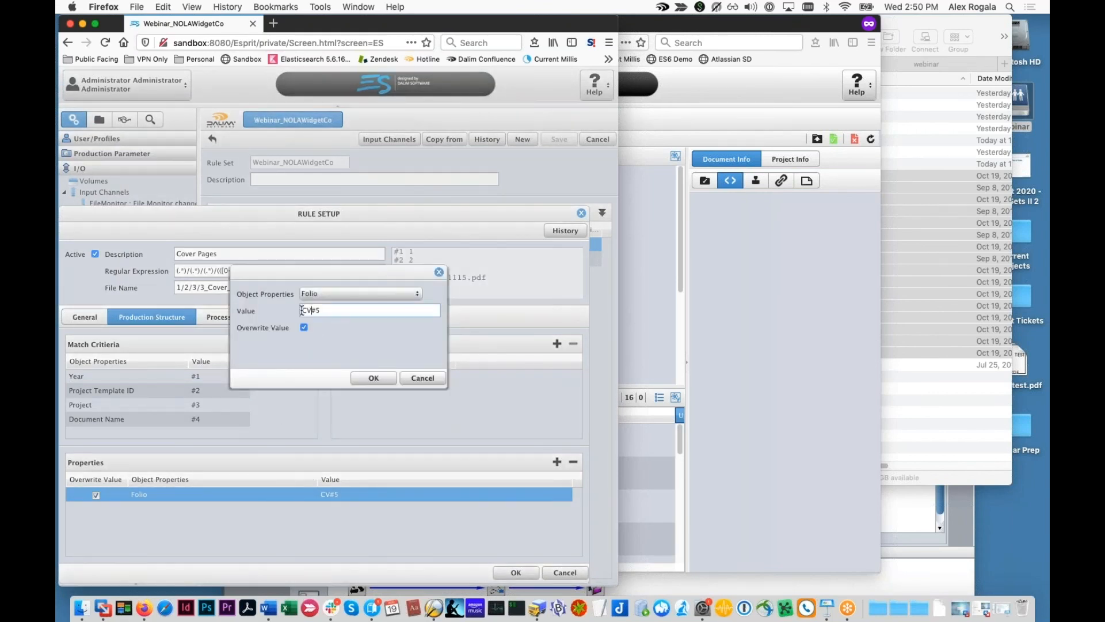
drag(345, 271, 371, 438)
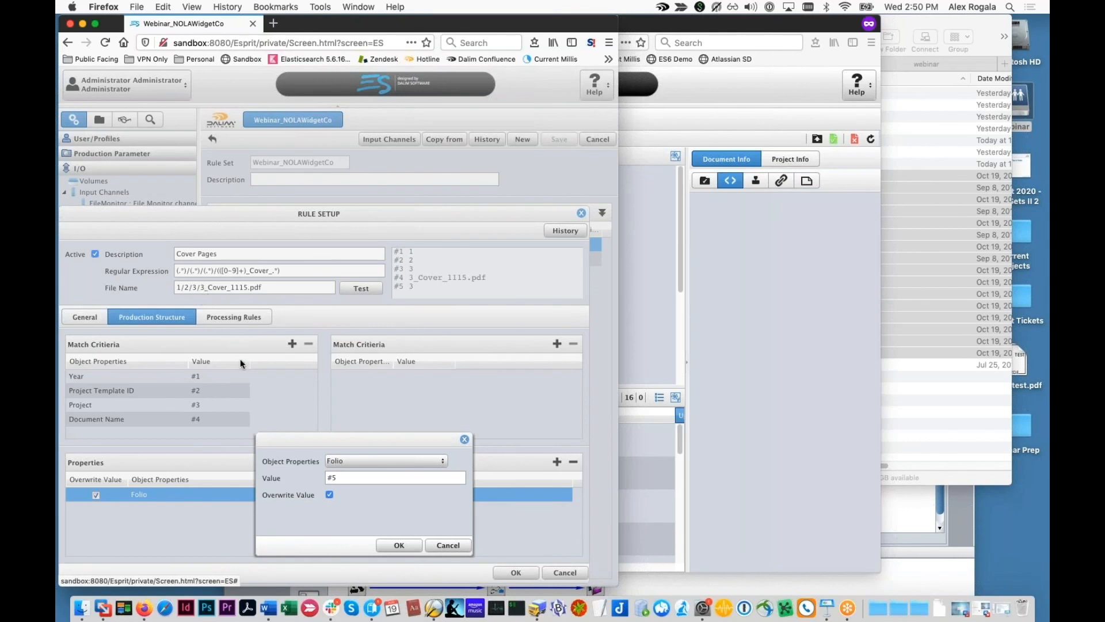
click(449, 546)
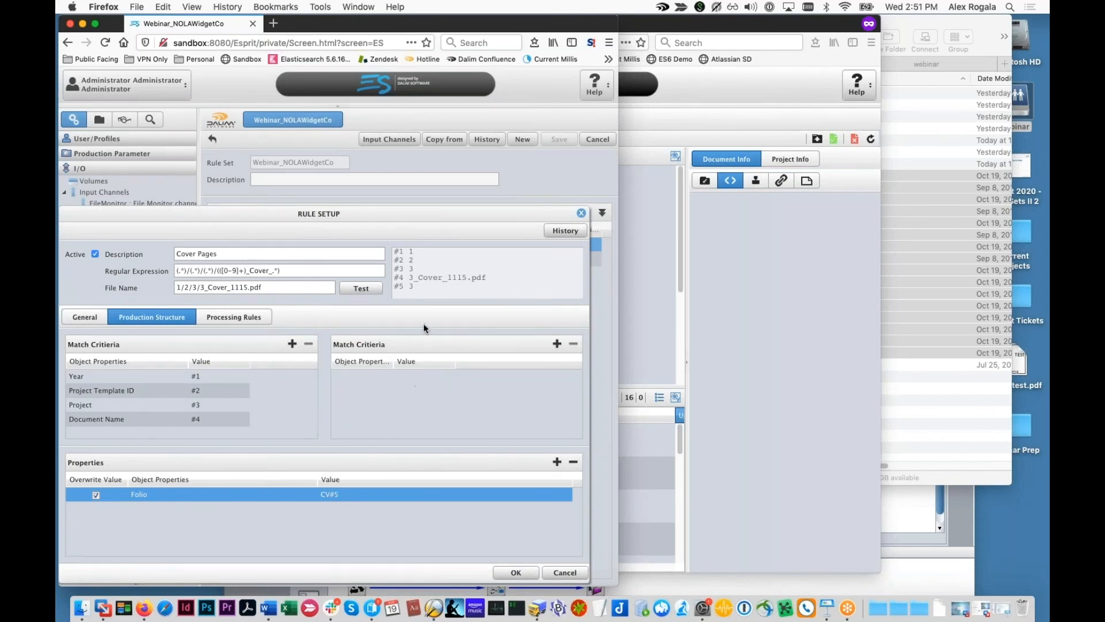
Step: Check the ImpositionDemo page grid, then return to the Cover Pages rule setup
click(733, 344)
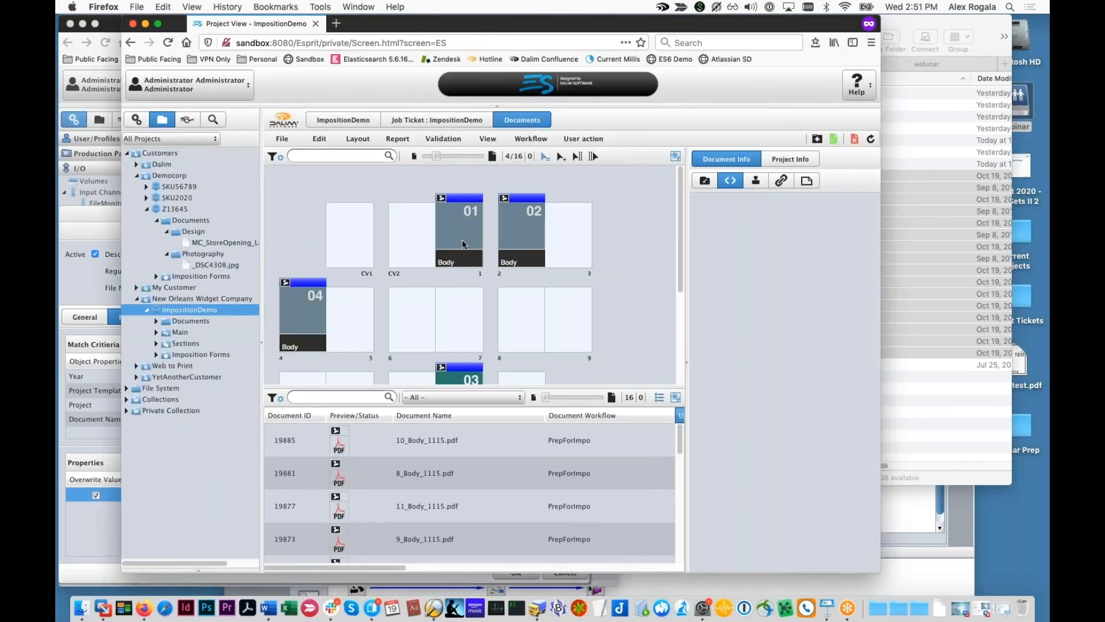
click(104, 564)
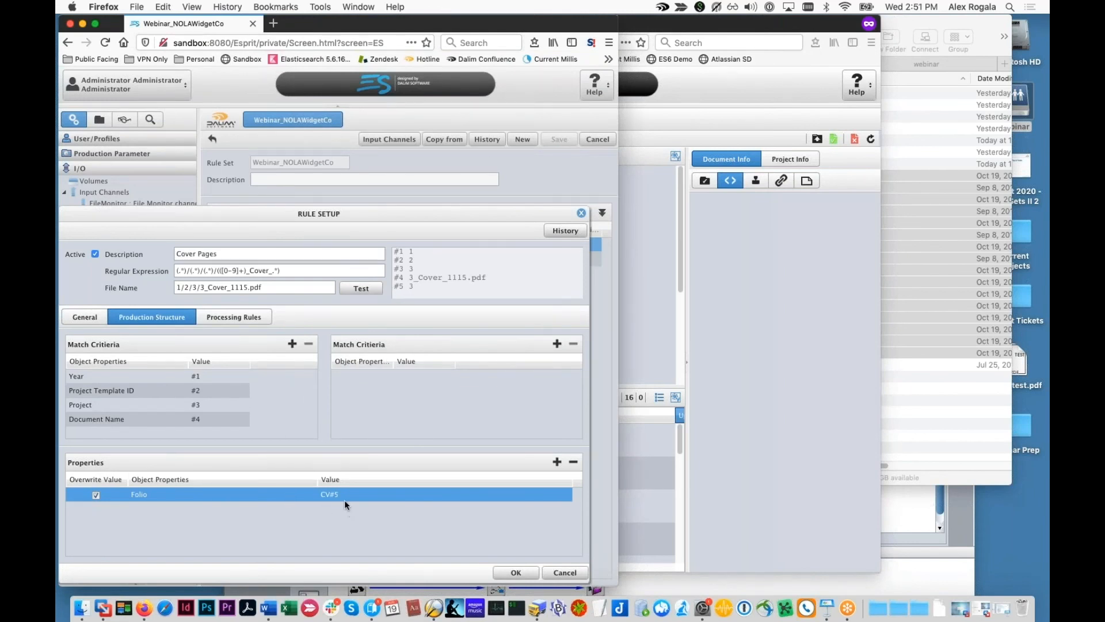
click(627, 329)
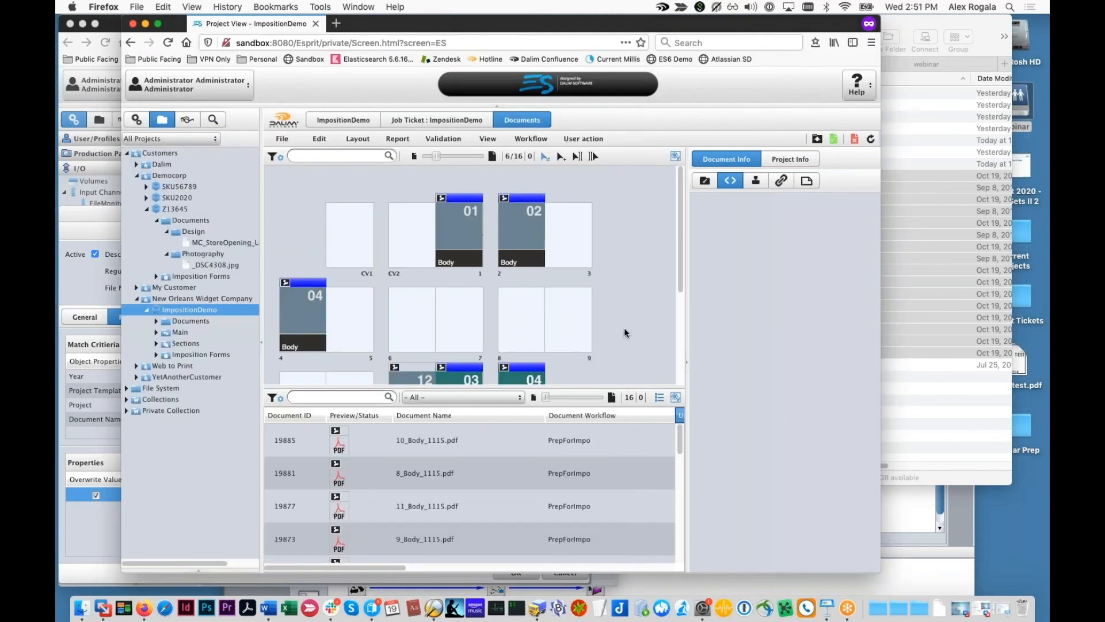
click(105, 548)
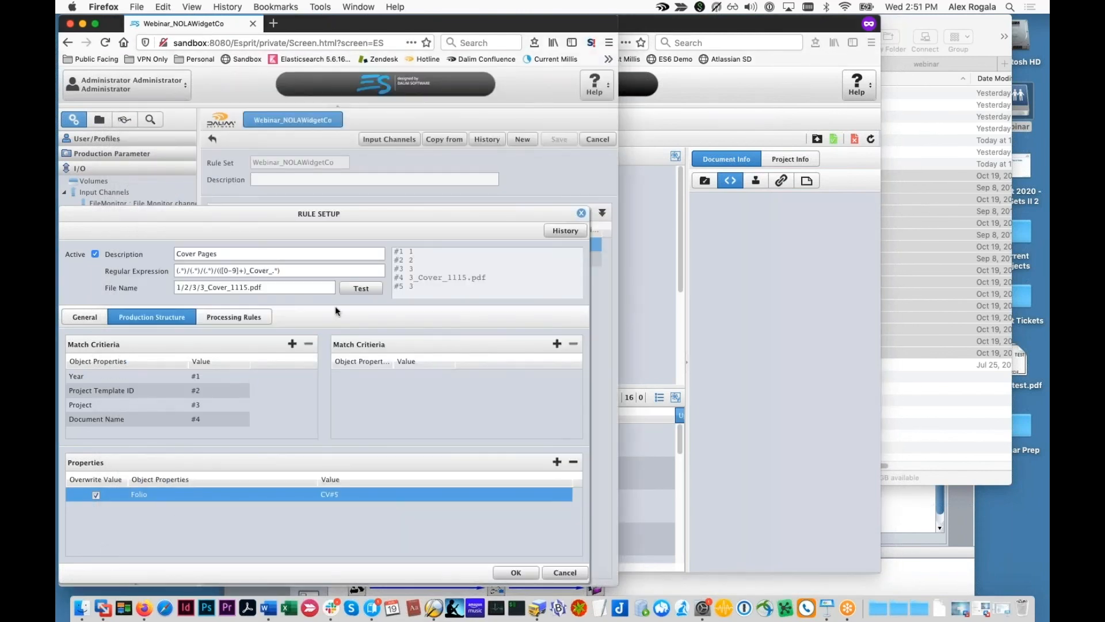
Step: Open the Body Pages rule and examine the dalim:eval, Tcl and trimleft parts of its Folio expression
click(581, 212)
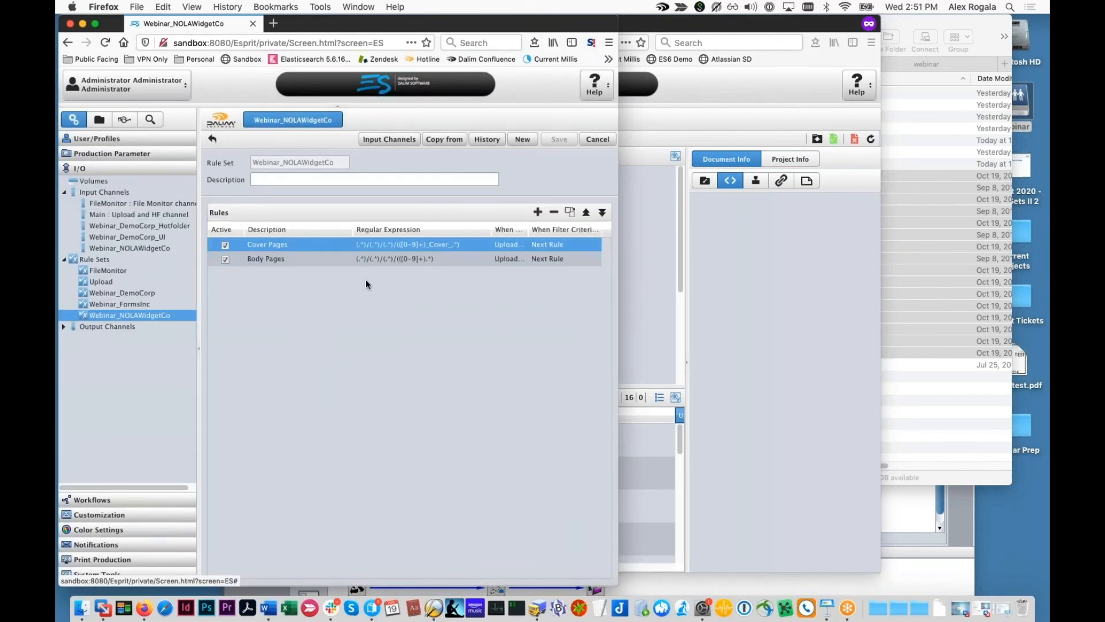
double_click(360, 258)
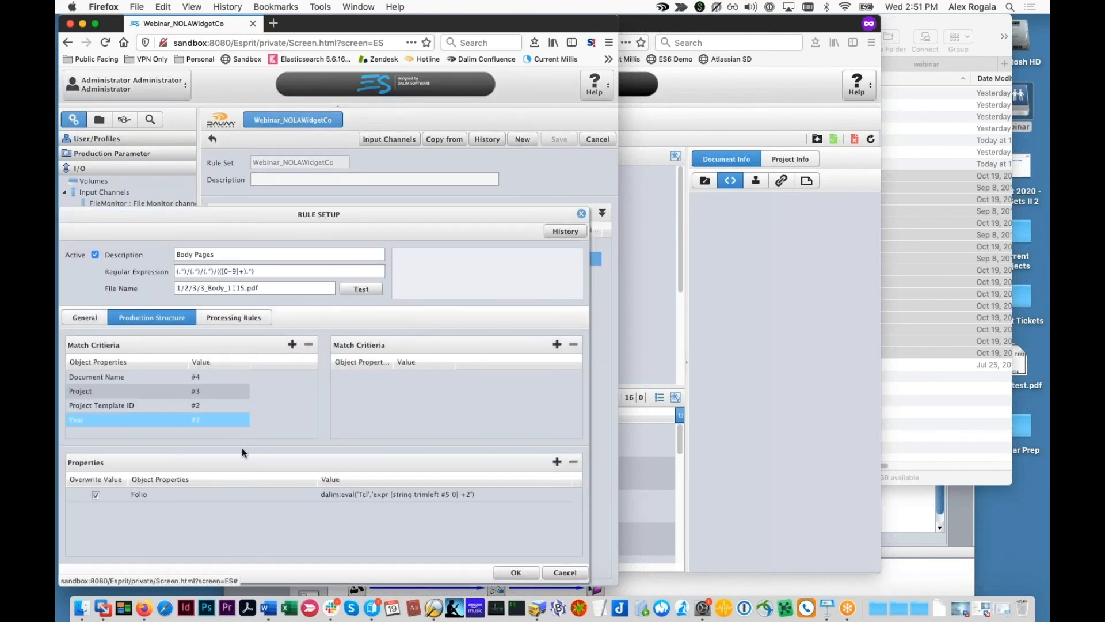
double_click(278, 496)
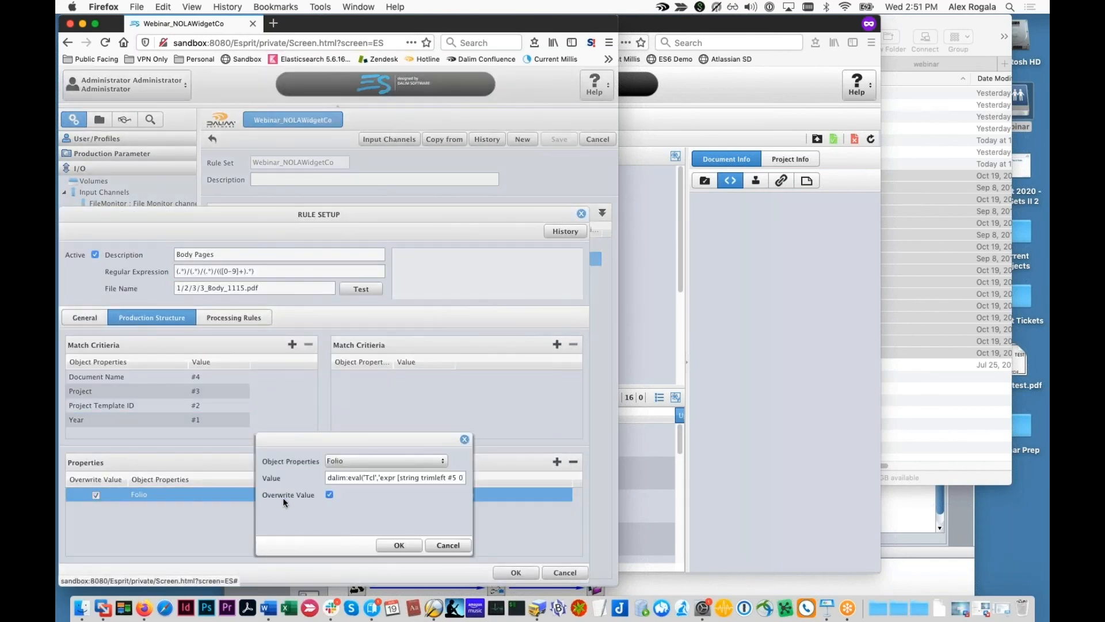
drag(394, 441, 295, 355)
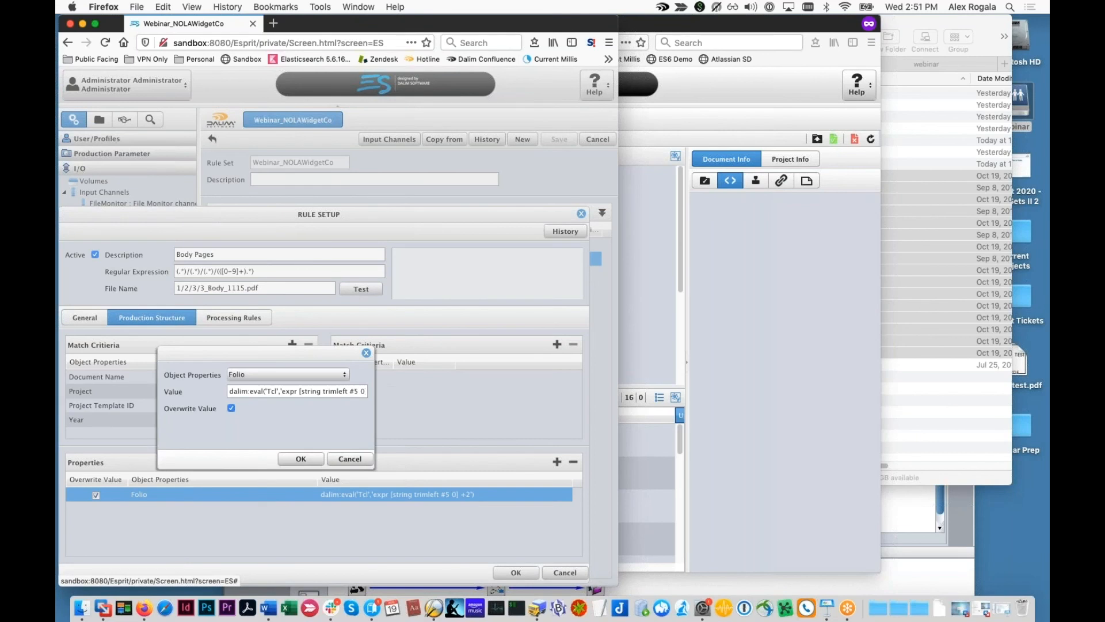
drag(374, 469, 495, 491)
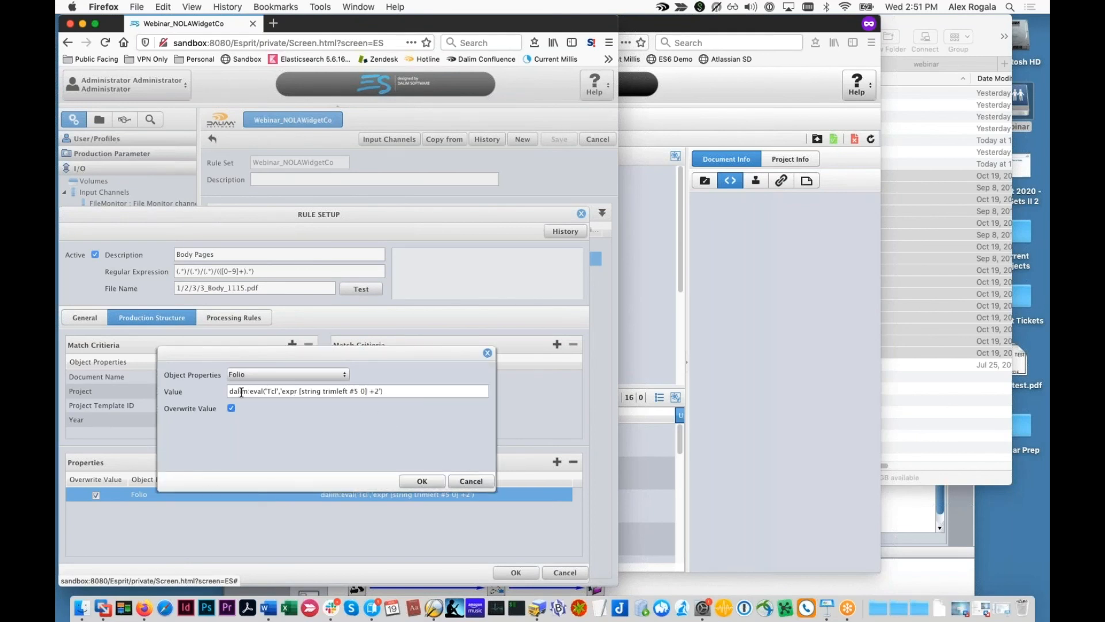
drag(229, 392, 265, 391)
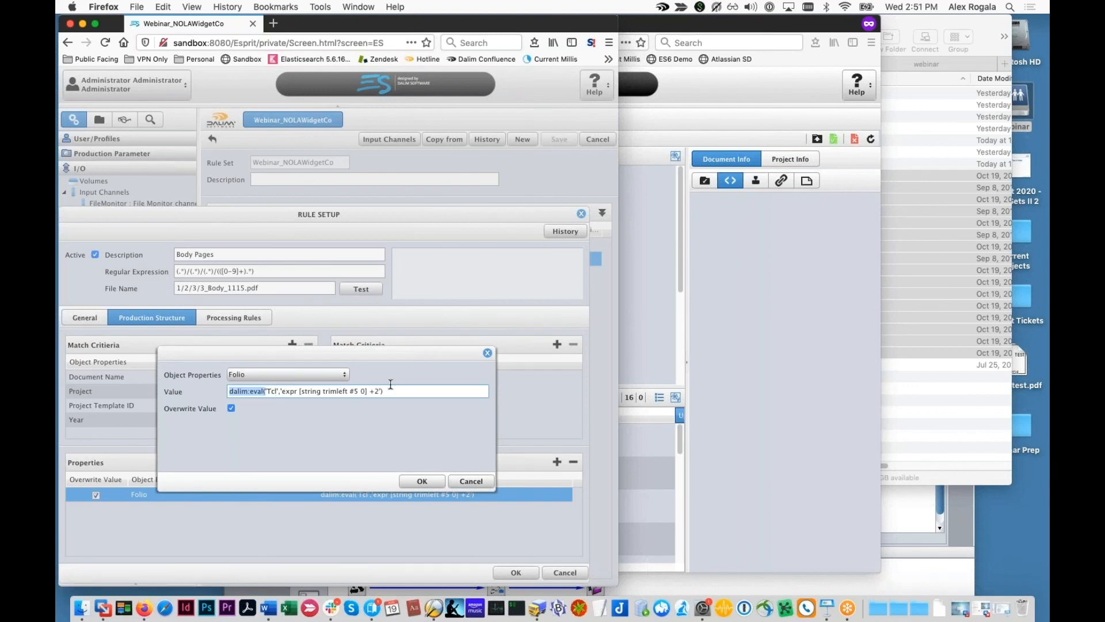
double_click(271, 392)
drag(311, 394, 353, 394)
click(471, 481)
Step: Test the Body Pages rule against 3_Body_1115.pdf and compare with the ImpositionDemo page grid
click(360, 289)
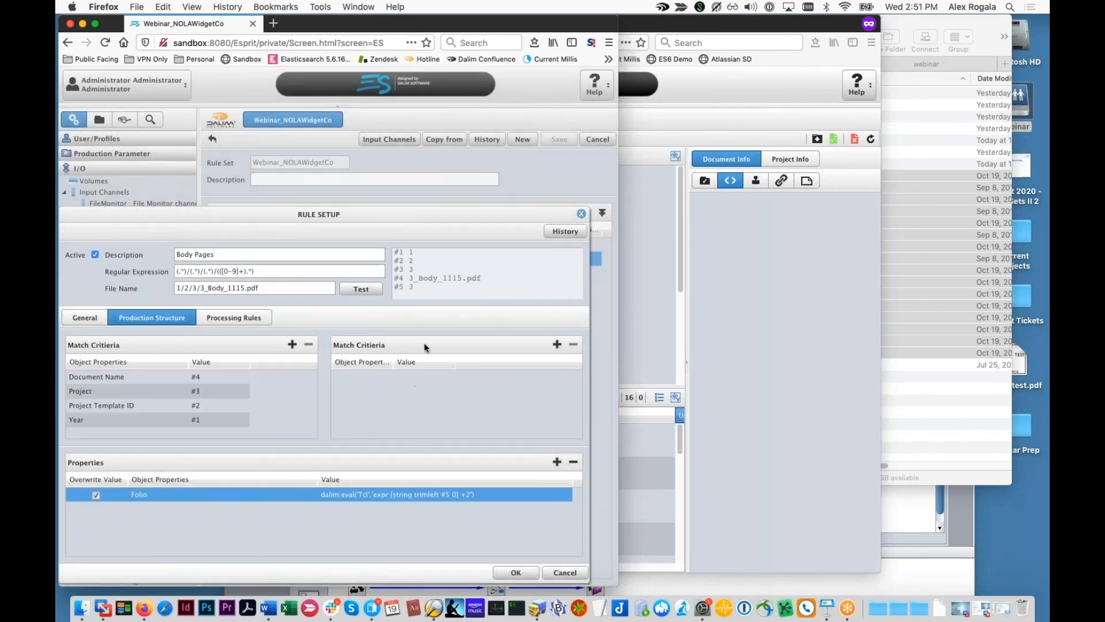
double_click(398, 494)
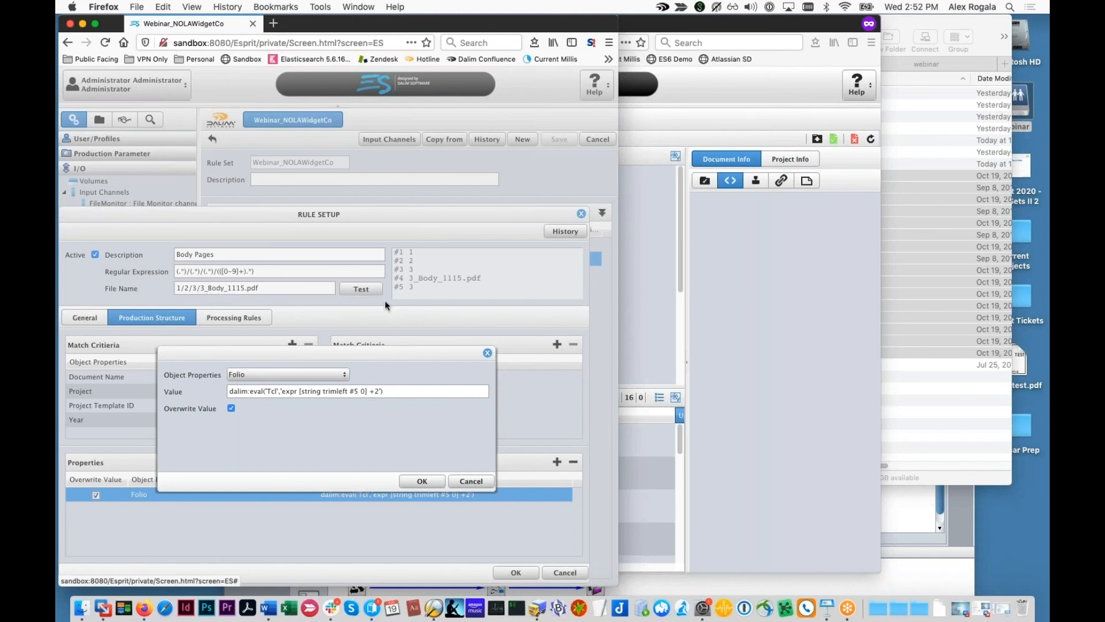
click(628, 306)
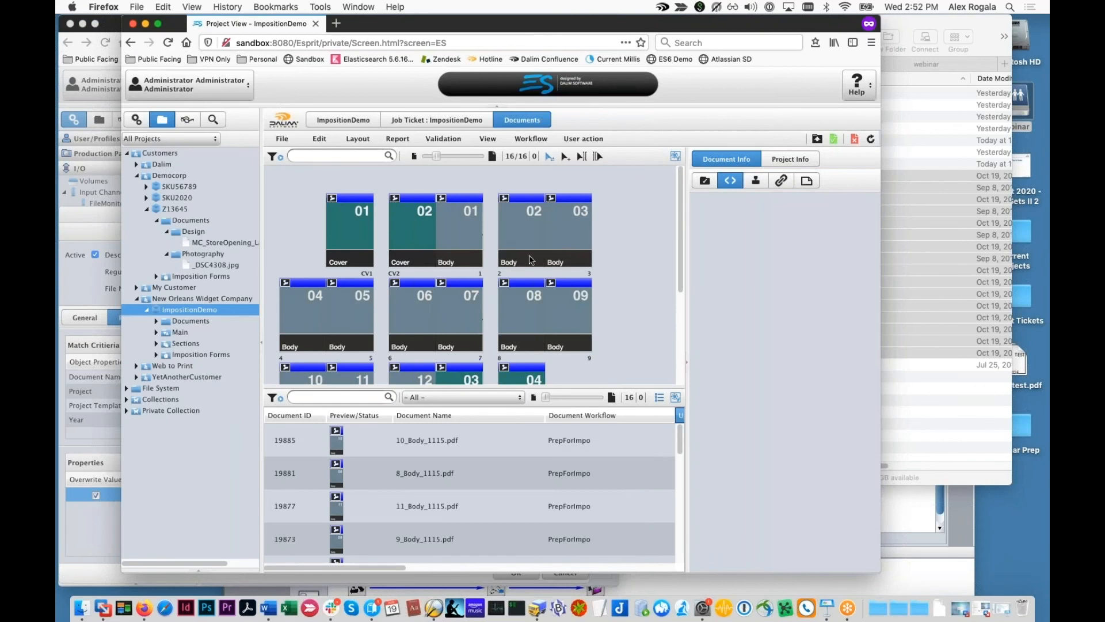
click(94, 525)
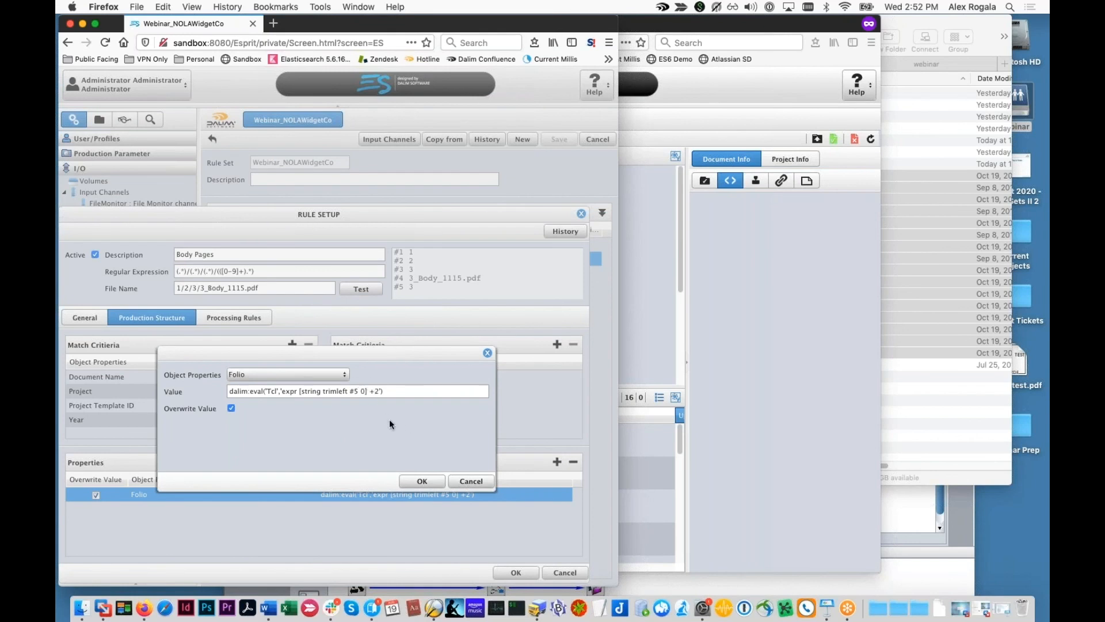
click(718, 468)
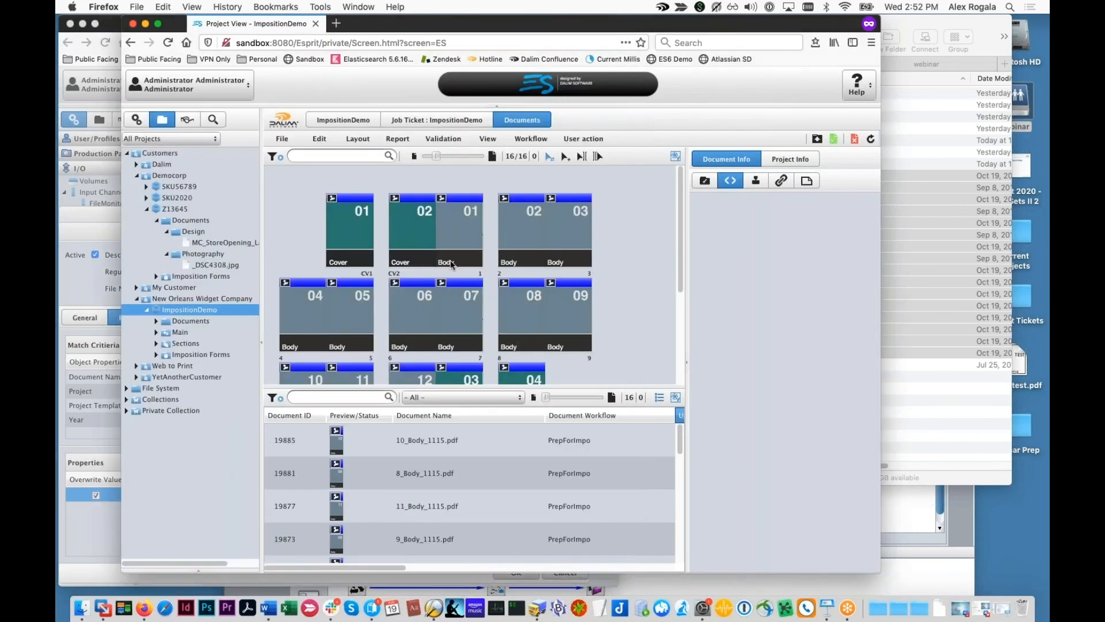
Step: Select the Cover 01, Cover 04 and Body 01 page documents in the ImpositionDemo grid
click(351, 256)
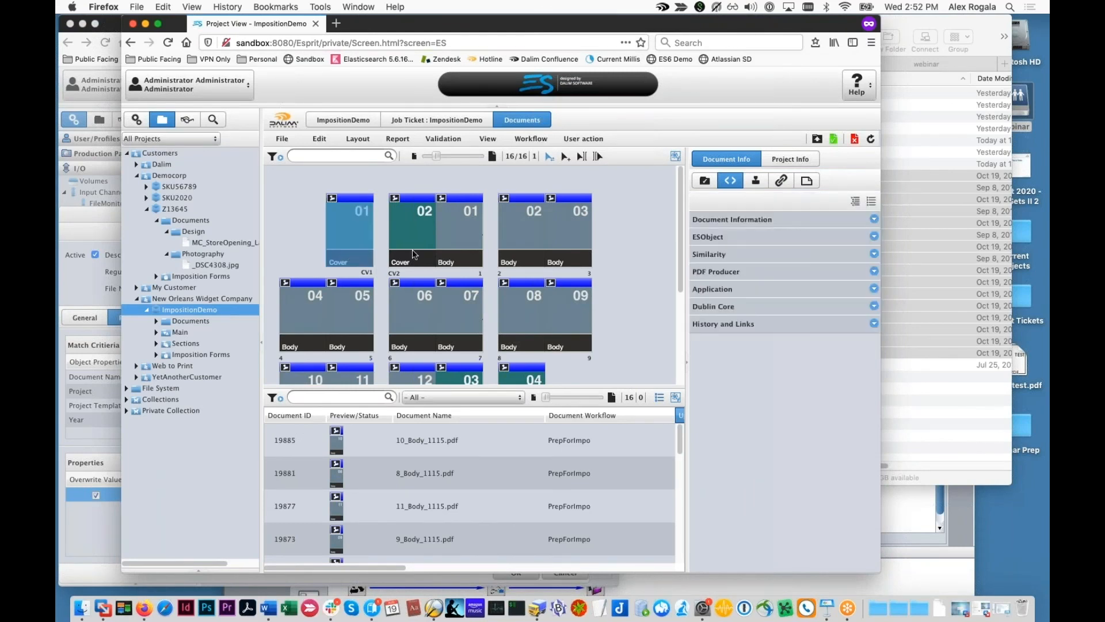
scroll(485, 368, down, 2)
click(534, 365)
scroll(434, 349, down, 2)
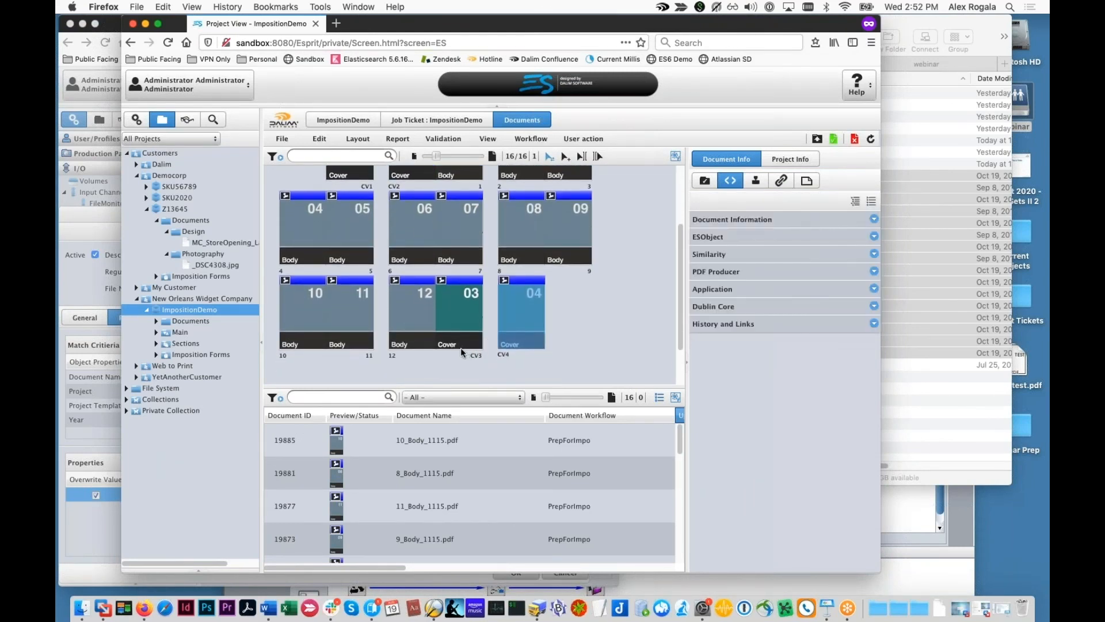
scroll(474, 350, up, 4)
click(455, 255)
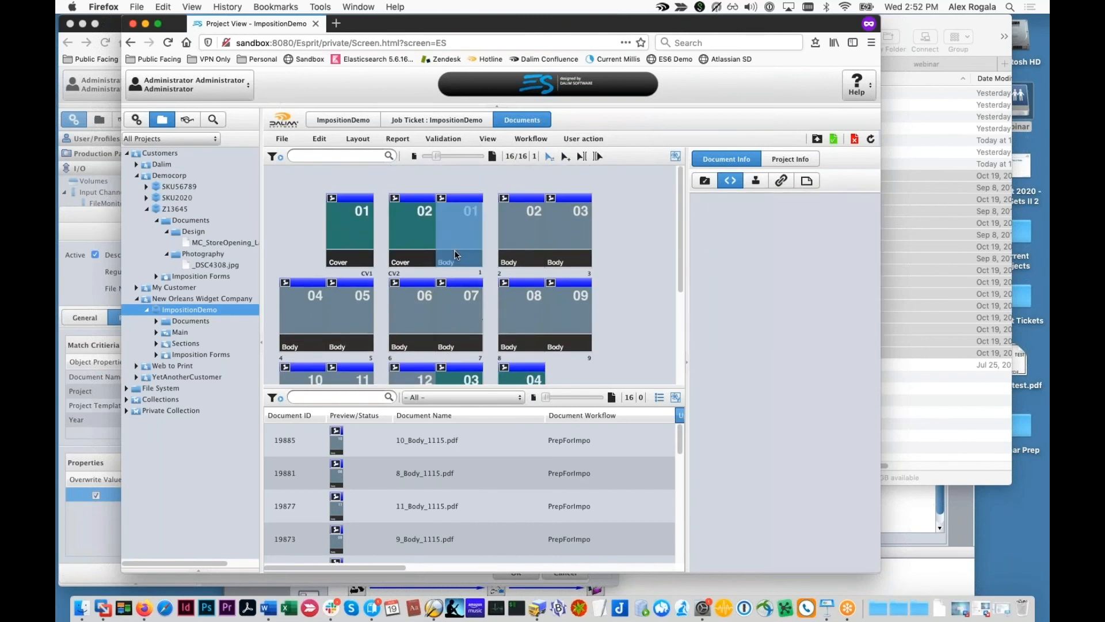
Step: Check Body 01's Document Information and ESObject metadata, then open its workflow
mouse_move(477, 260)
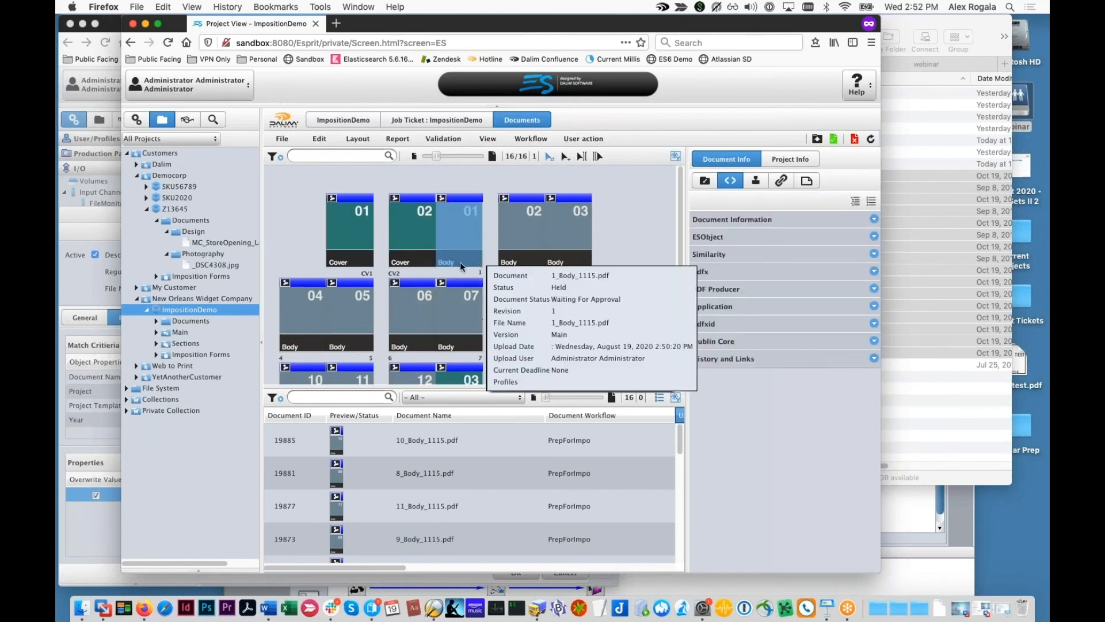
click(727, 221)
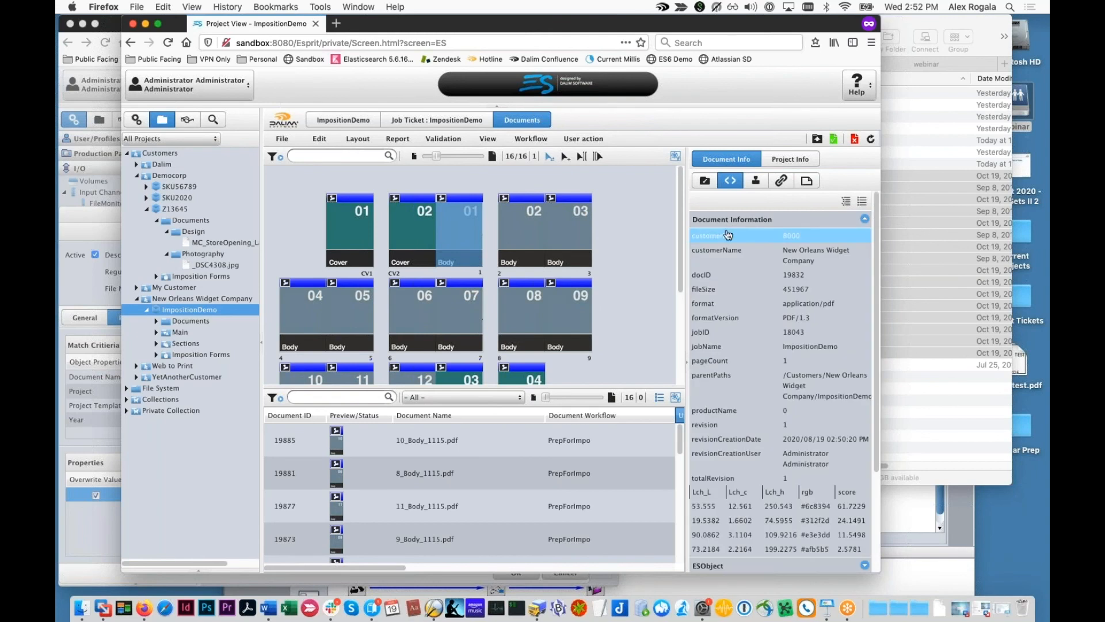
click(726, 221)
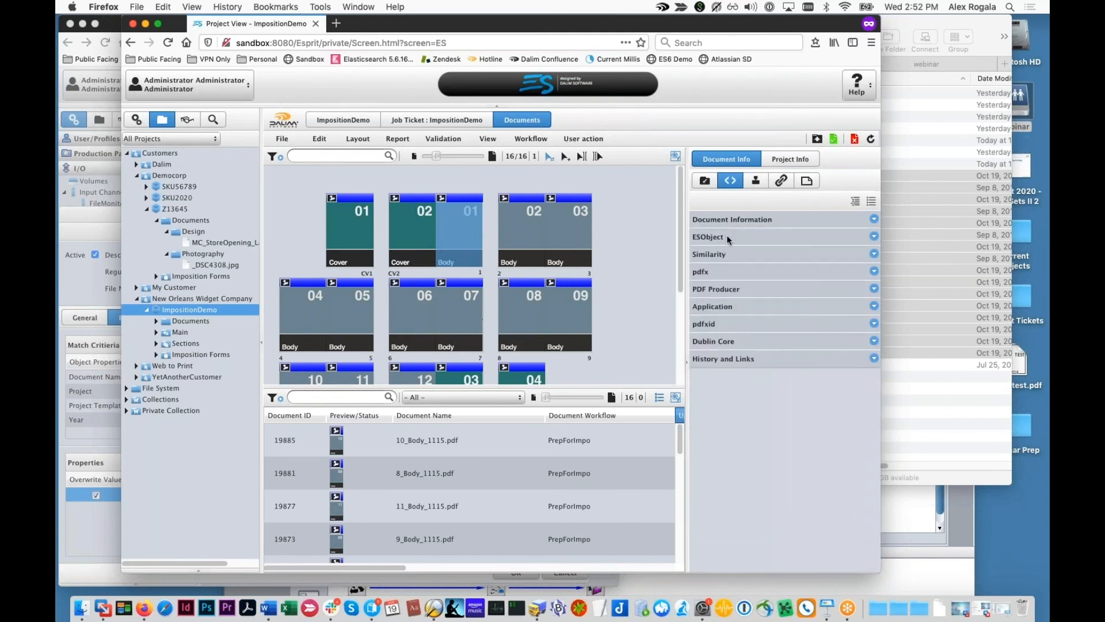
click(727, 235)
click(726, 235)
double_click(460, 232)
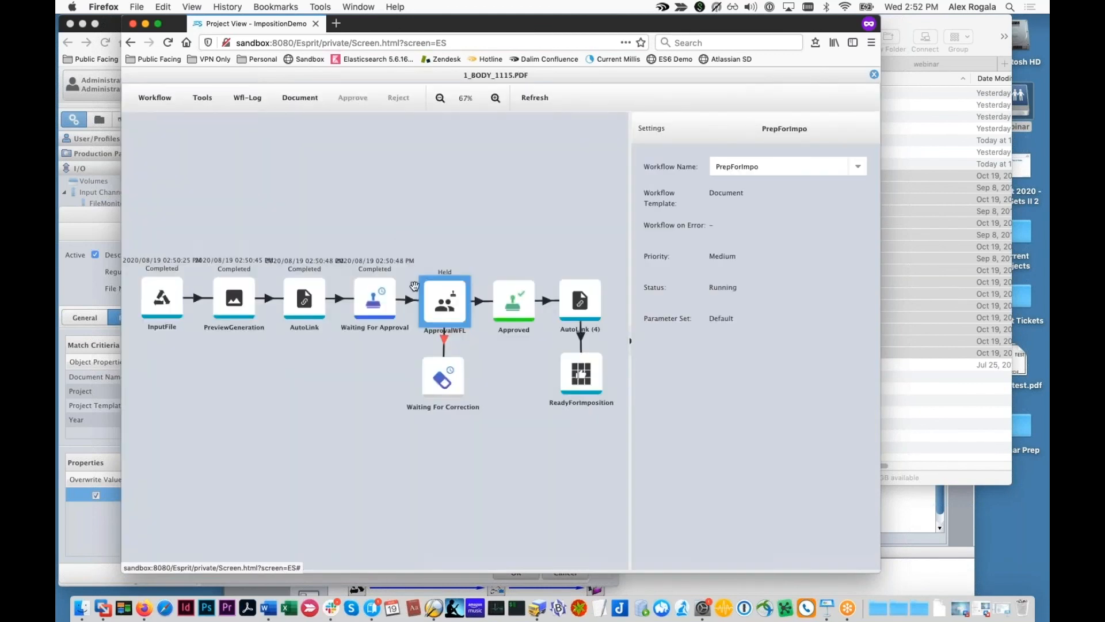
Step: View the WFL context Variables for 1_Body_1115.pdf, expanding the Object list
click(248, 98)
click(248, 114)
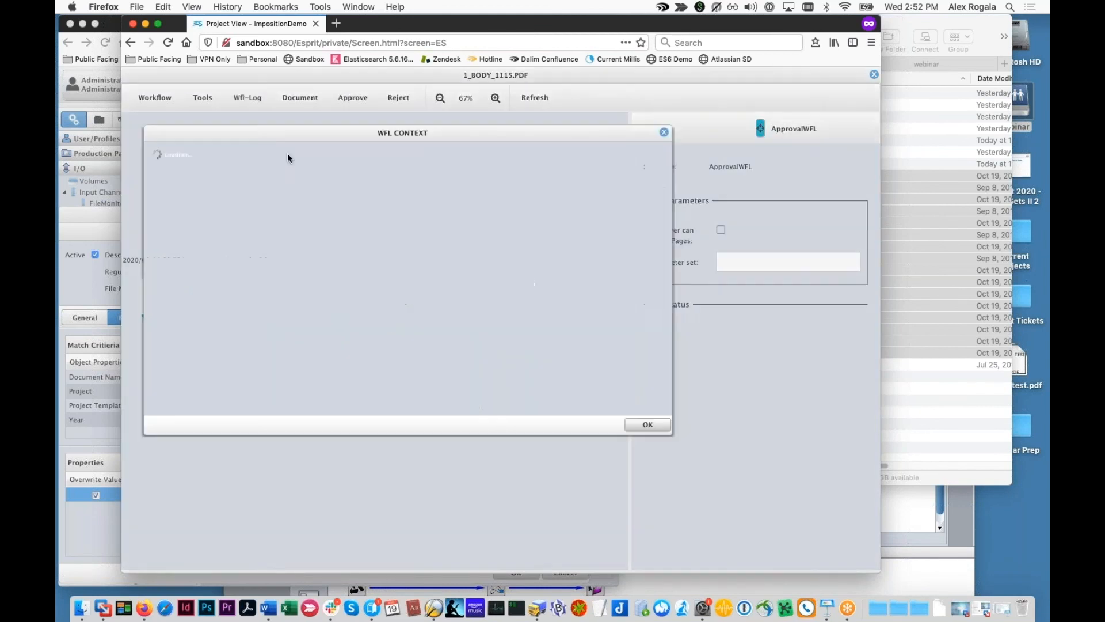
click(272, 178)
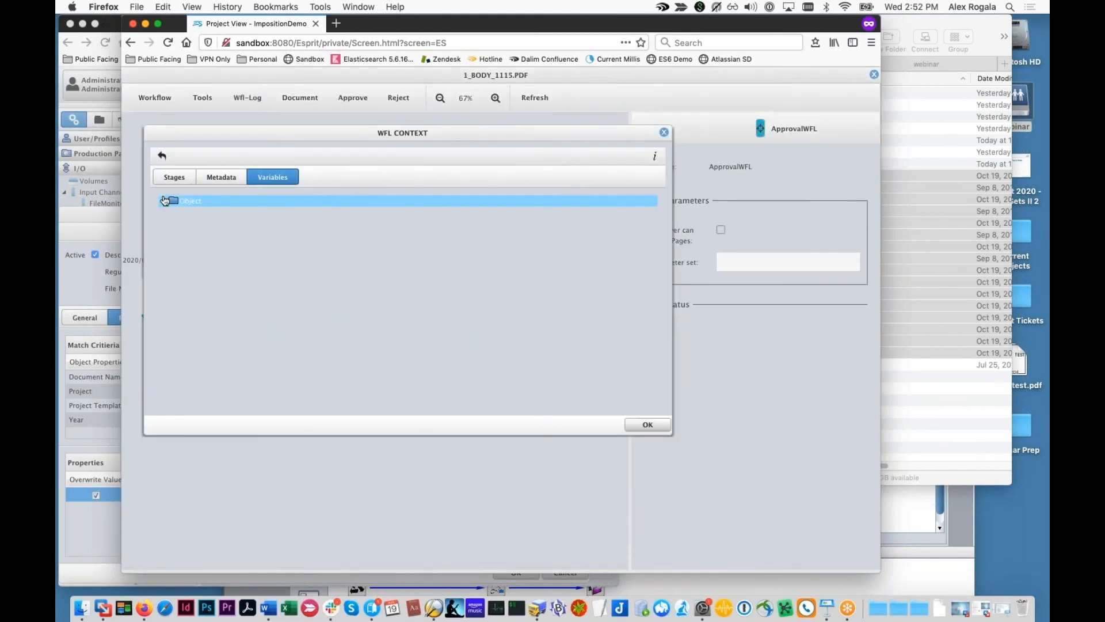
click(164, 200)
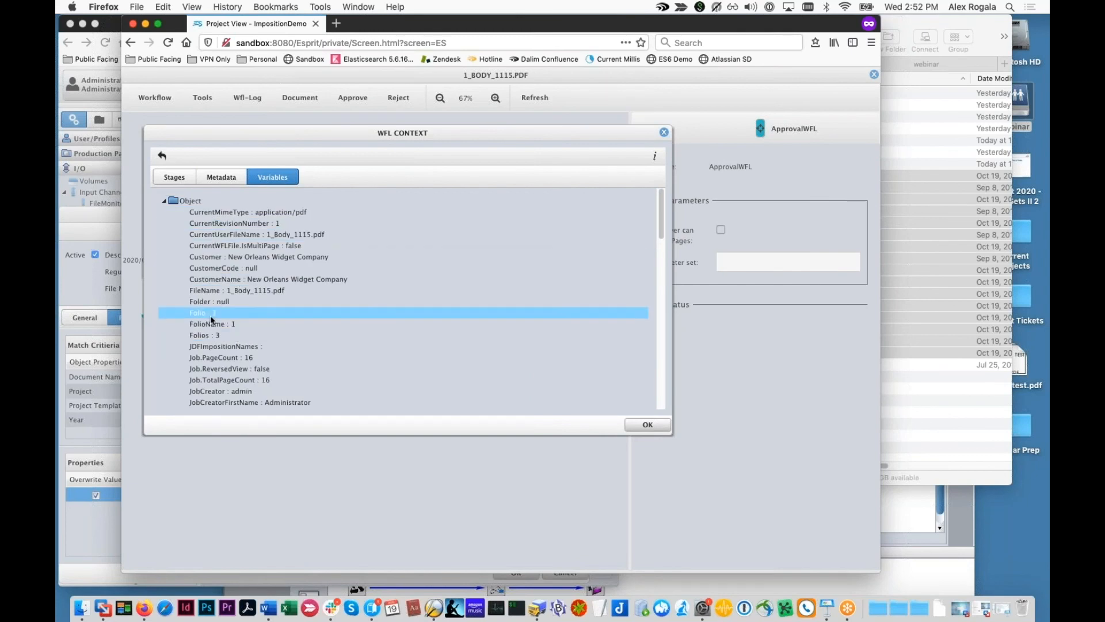
click(647, 424)
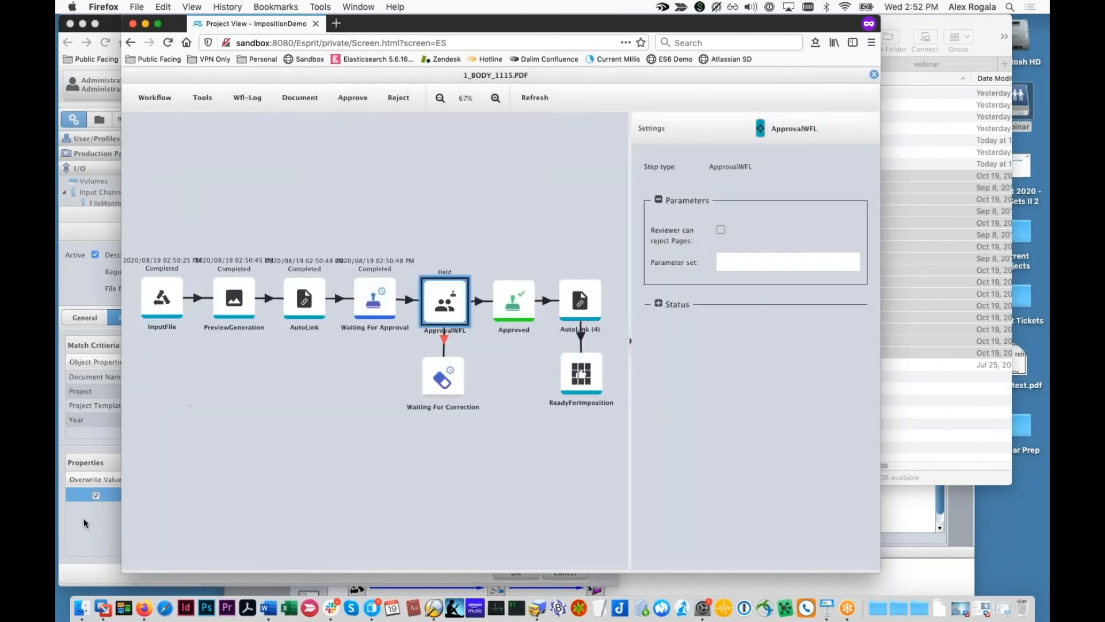
Step: Close the 1_Body_1115.pdf workflow view
click(81, 516)
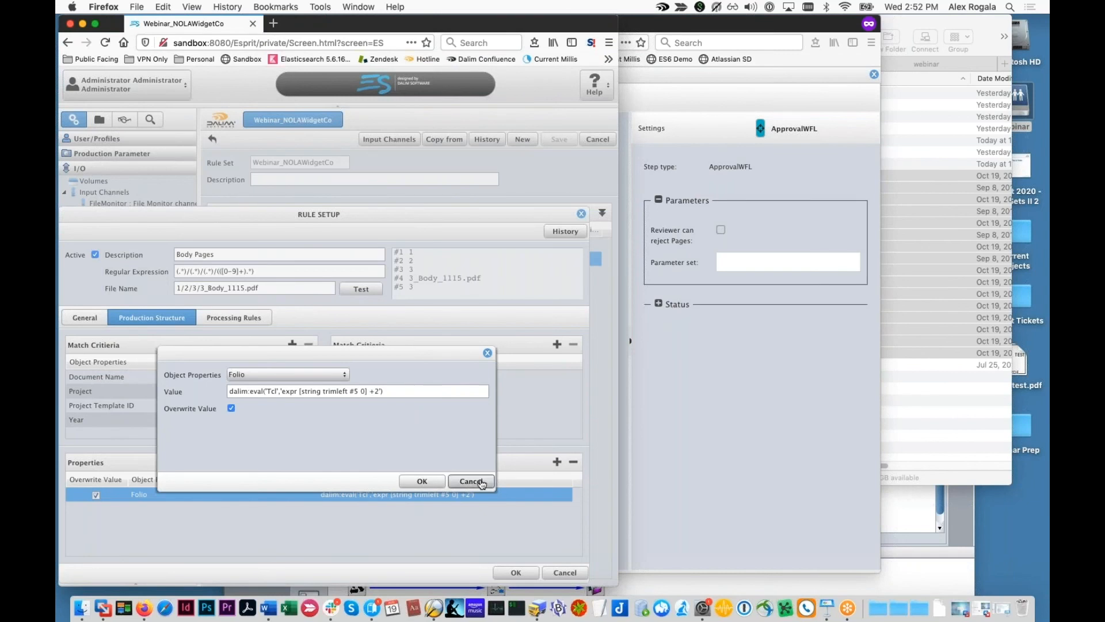
click(840, 248)
click(874, 75)
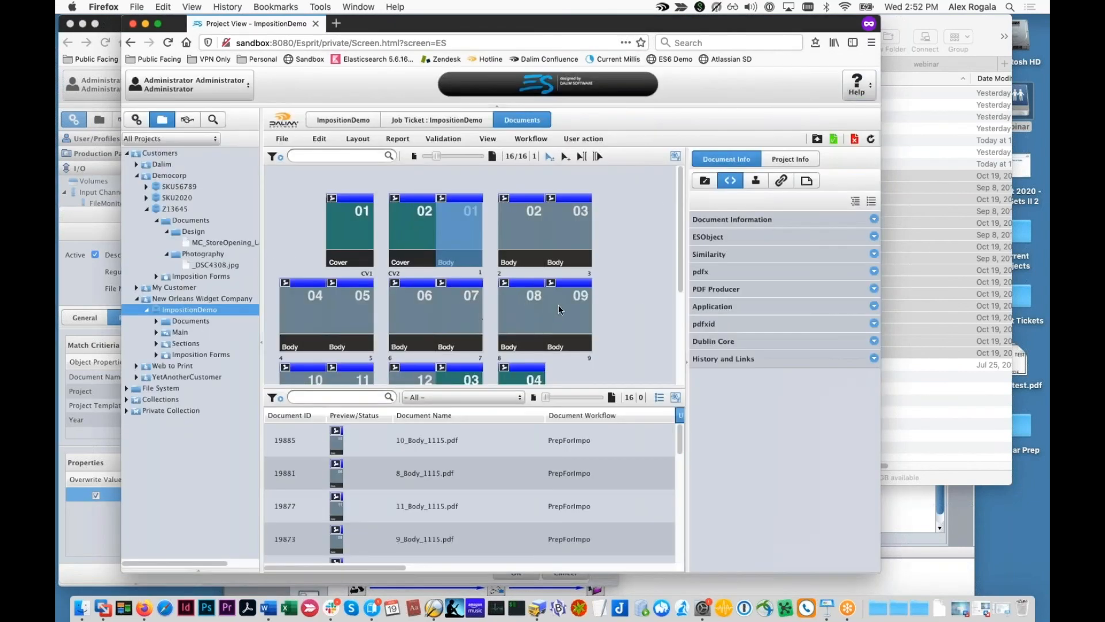
Step: Close the Folio editor and the Body Pages rule setup without saving
scroll(563, 300, down, 3)
click(88, 520)
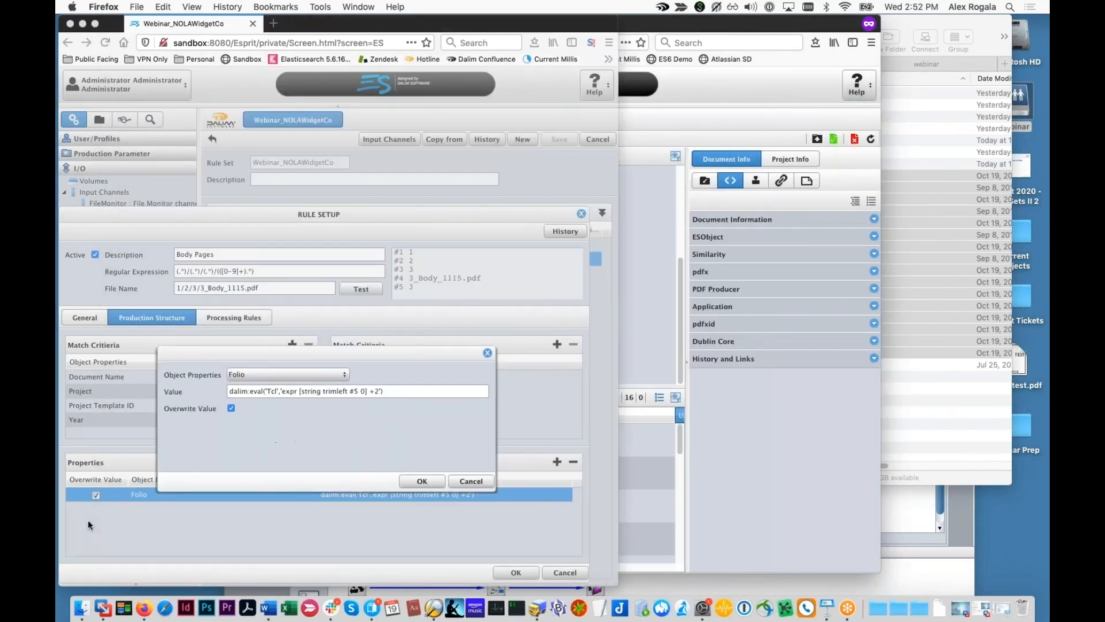
click(488, 354)
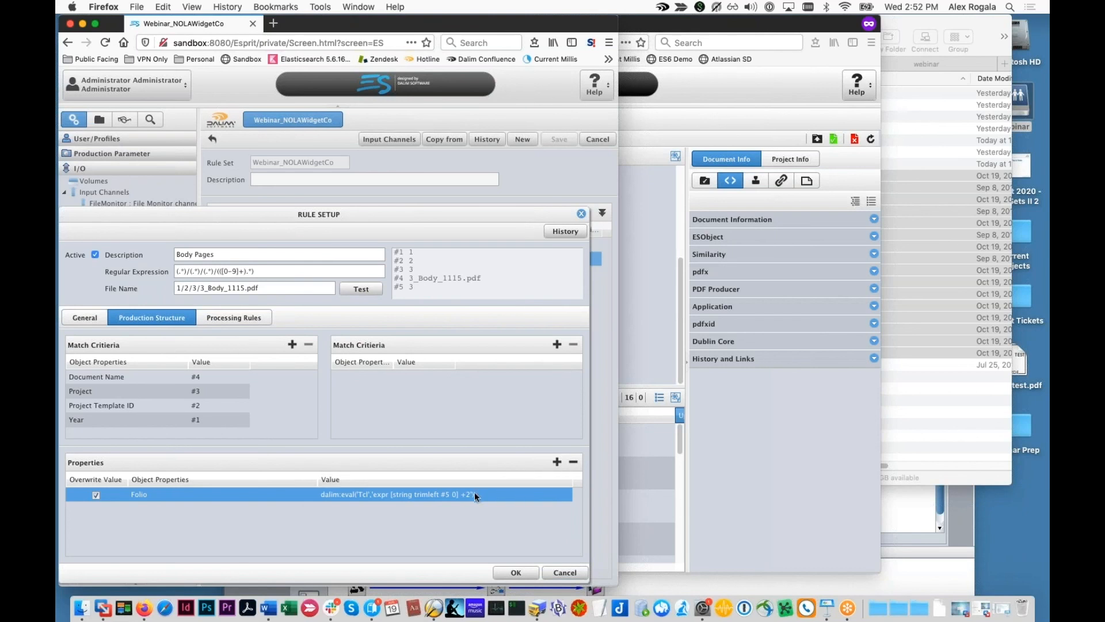
click(565, 572)
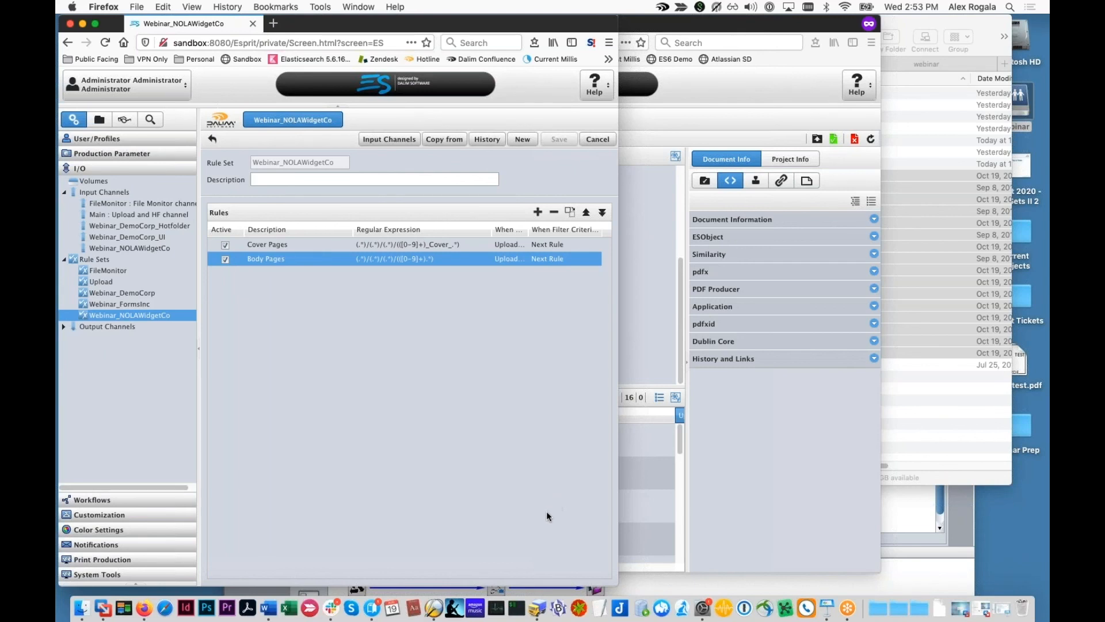
Step: Load the Webinar_DemoCorp rule set and pick the Fix Case rule in its list
click(182, 292)
click(397, 432)
drag(397, 432, 348, 307)
Step: Open the Fix Case rule settings and select only ReAlLyBadFiLeNamE.pdf in Finder
double_click(348, 307)
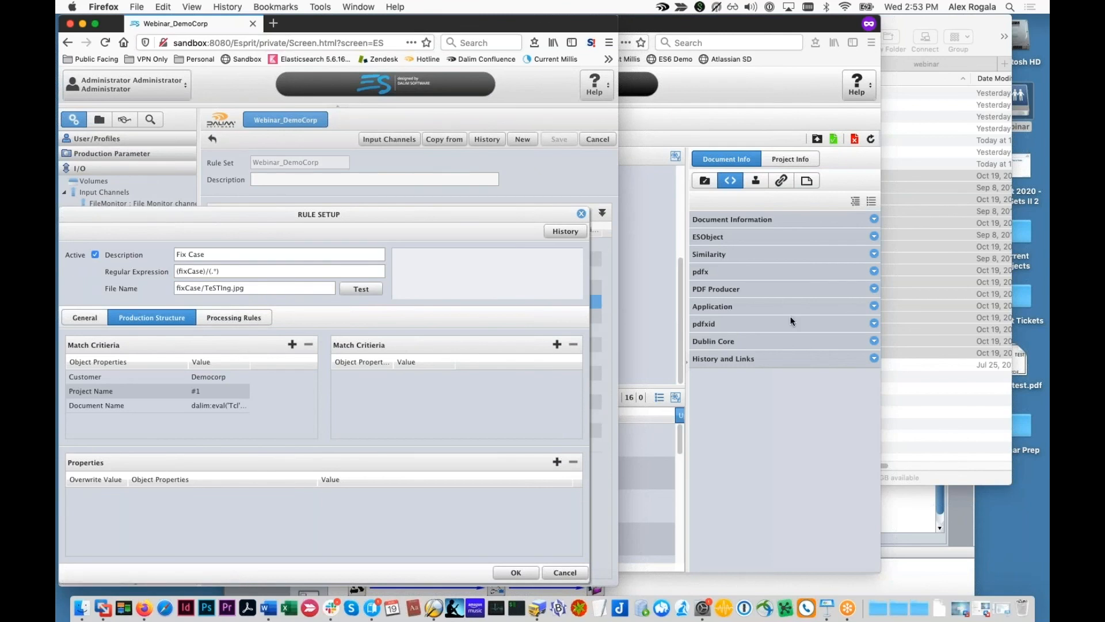
click(899, 335)
click(819, 365)
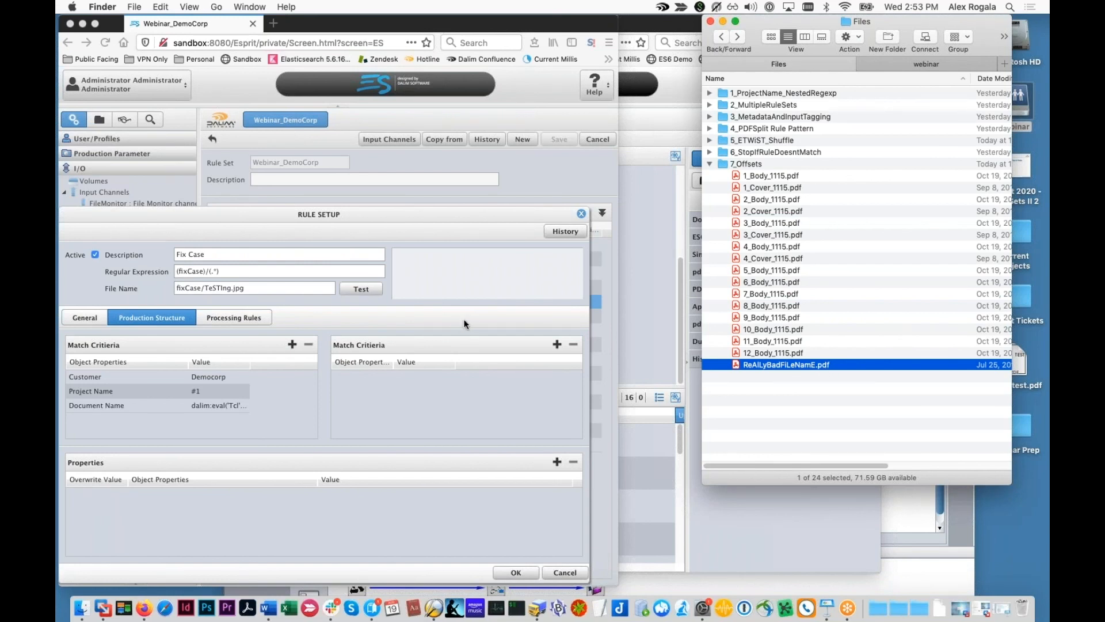
Step: Inspect the Document Name value 'string tolower #2', test it, and close the Fix Case settings
click(213, 405)
double_click(213, 405)
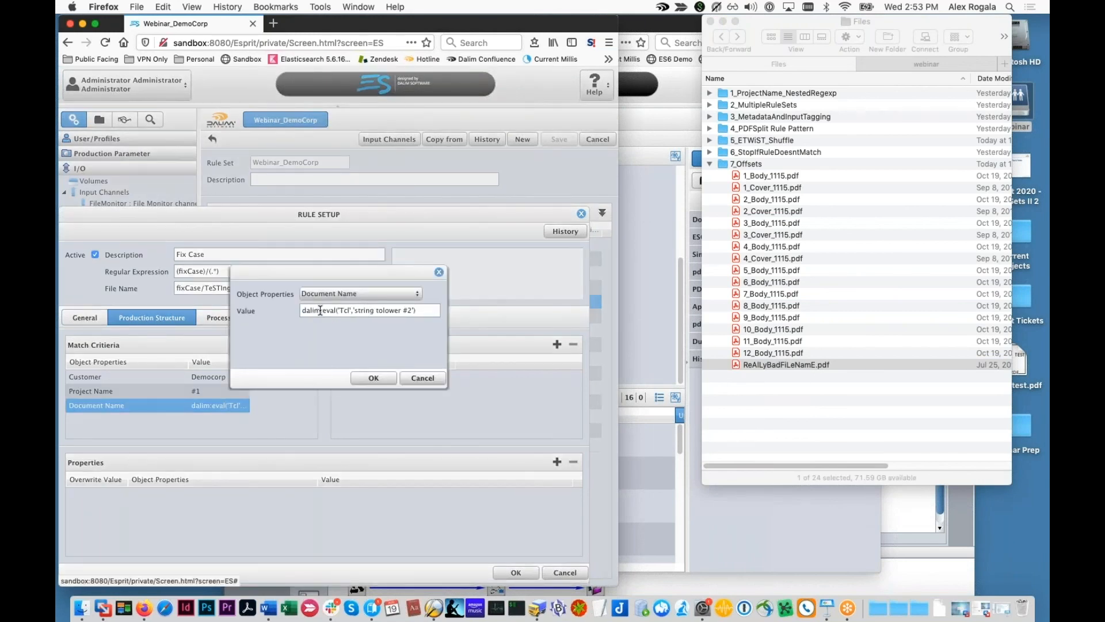
double_click(388, 312)
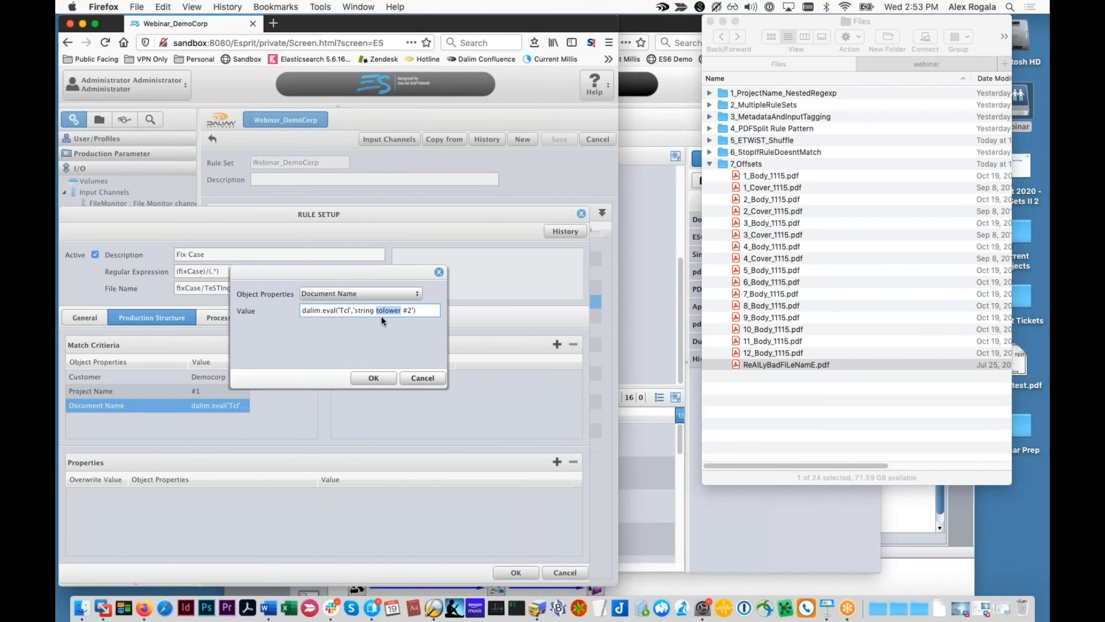
click(439, 272)
click(372, 293)
click(581, 214)
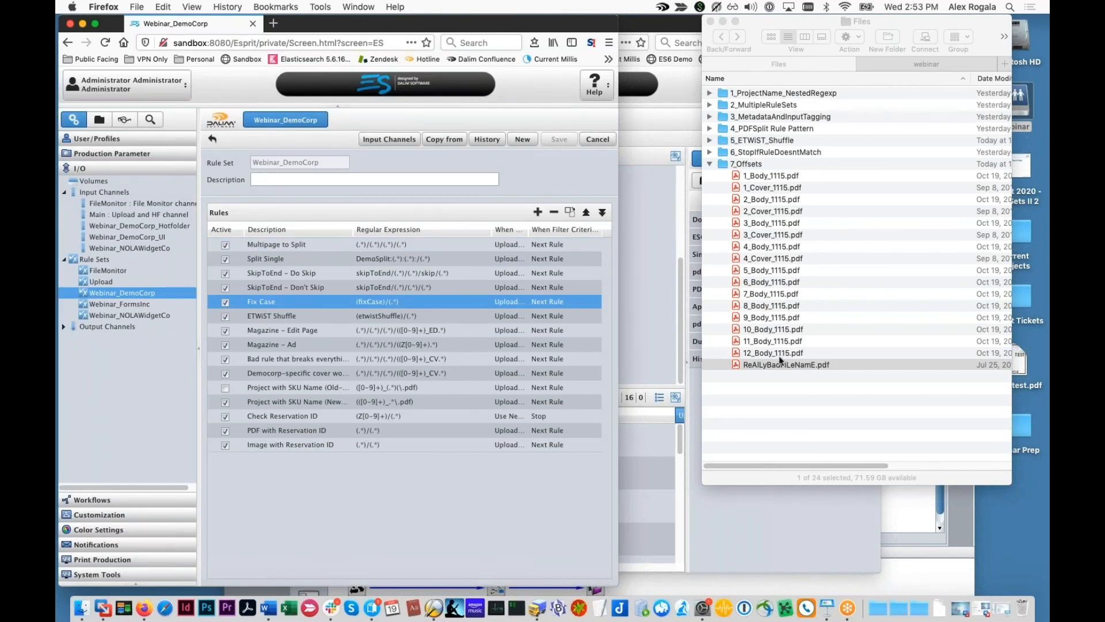
Step: Drop ReAlLyBadFiLeNamE.pdf into the webinar hot folder and bring back the ImpositionDemo view
drag(779, 369, 757, 116)
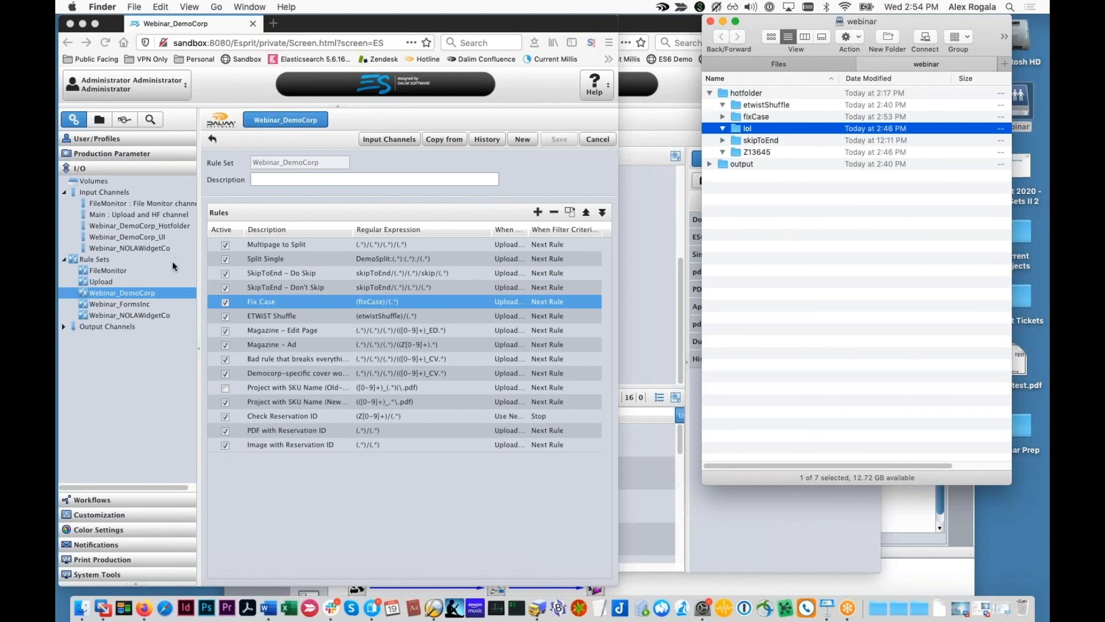
click(646, 242)
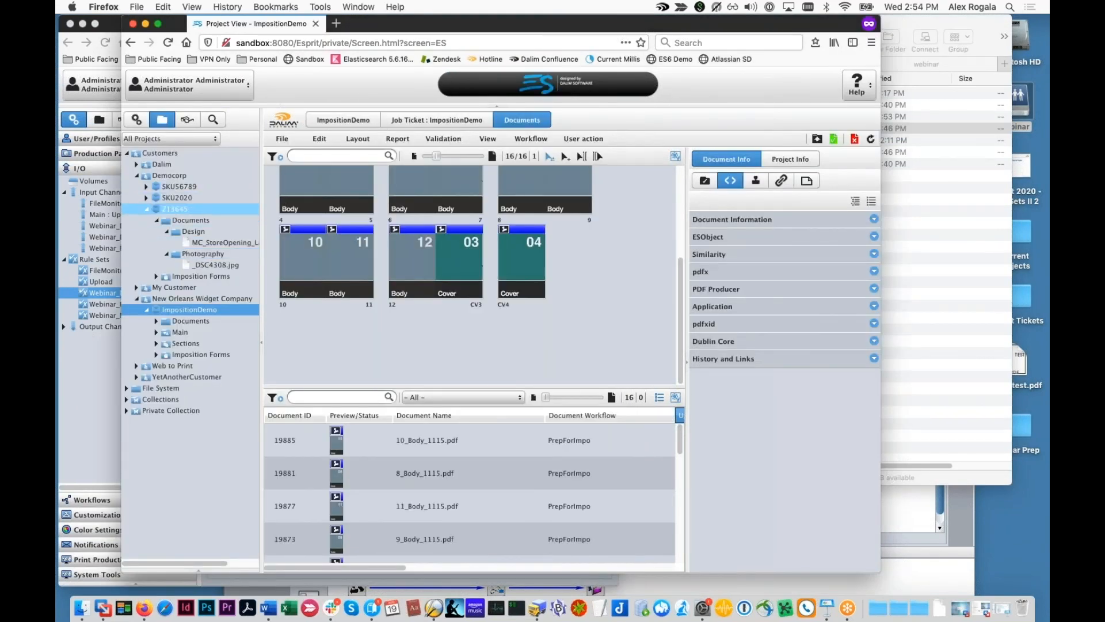
Step: Open the ImpositionDemo project, then reopen the Fix Case rule settings
click(137, 175)
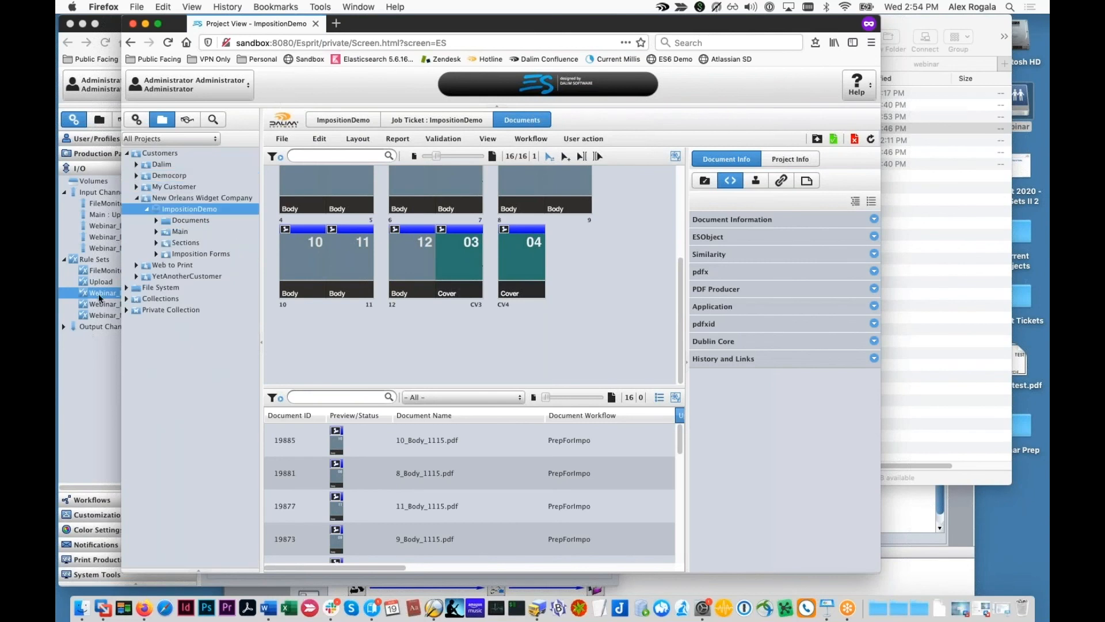
click(139, 208)
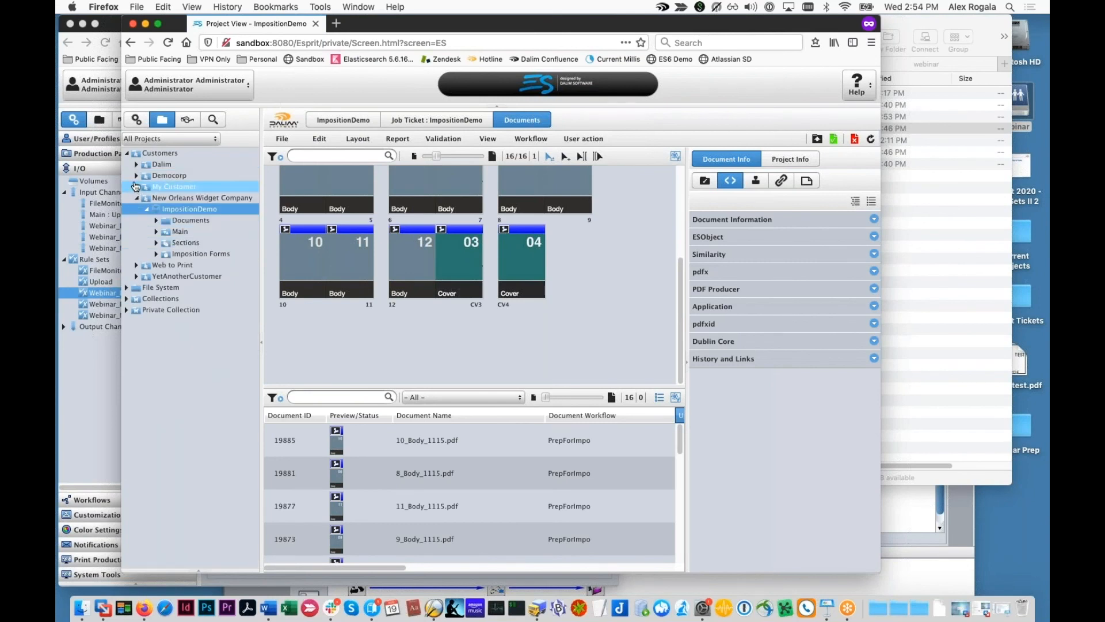
click(84, 285)
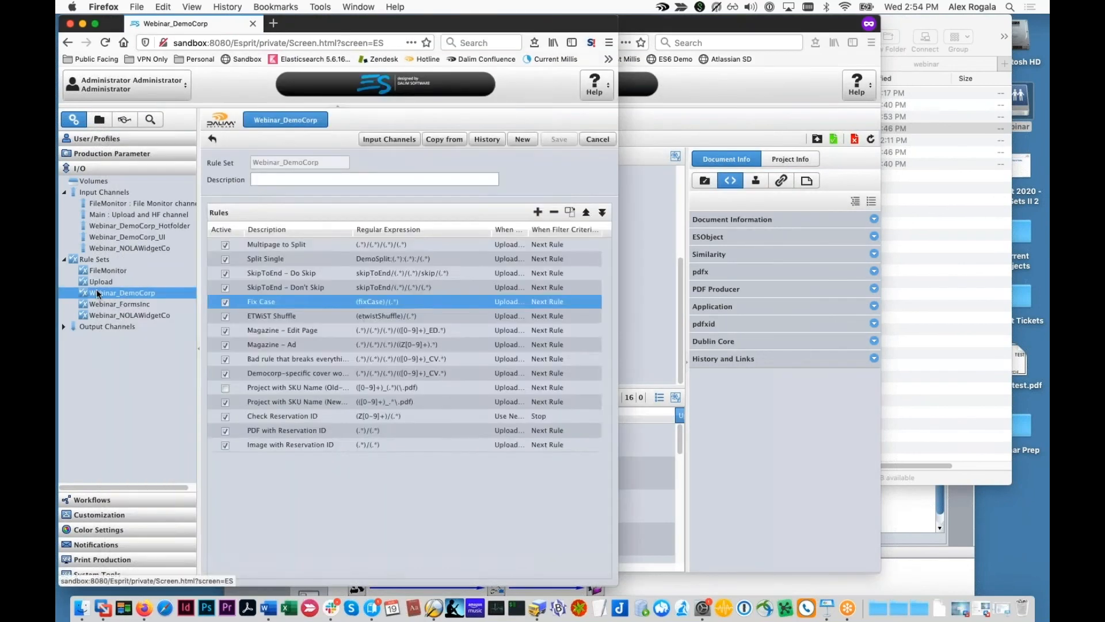
double_click(299, 307)
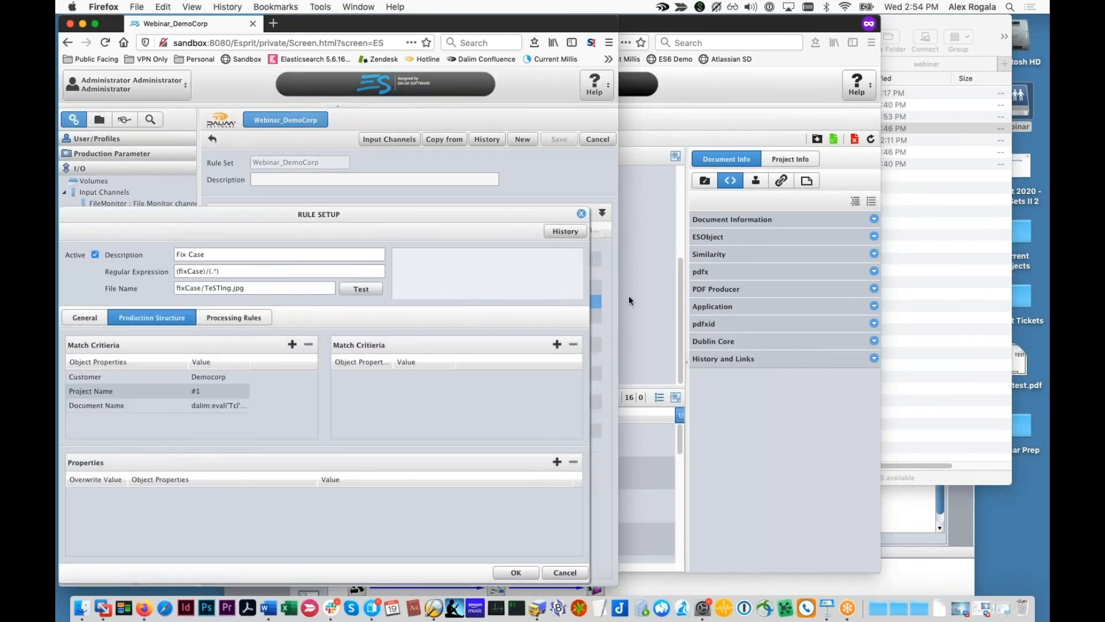
Step: Refresh Democorp and select reallybadfilename.pdf in the new fixCase project
click(681, 308)
click(136, 175)
click(136, 174)
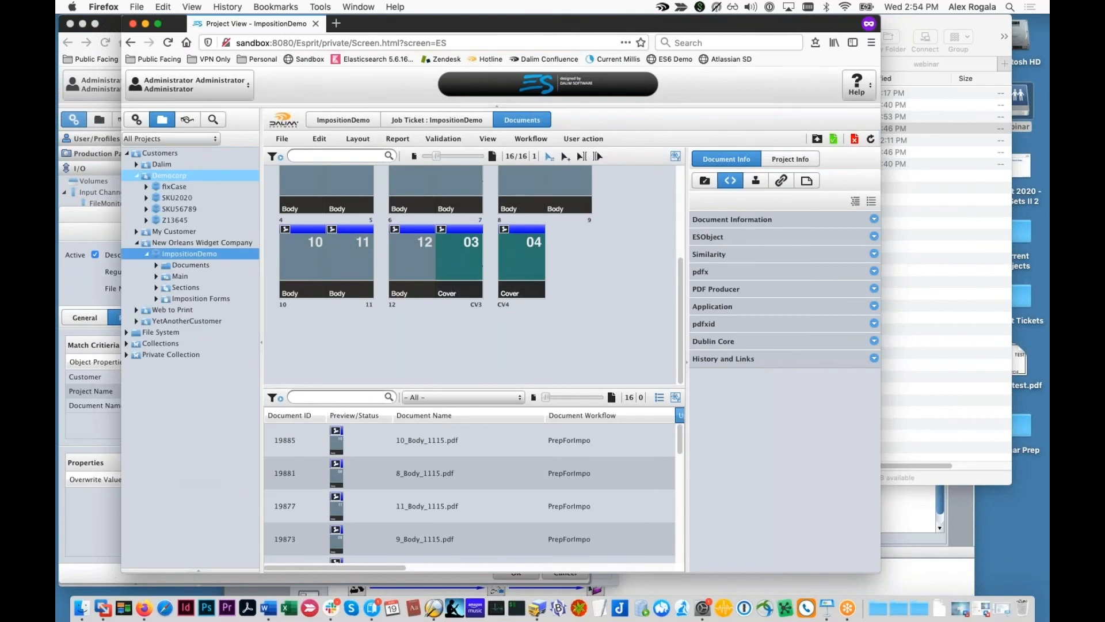
click(170, 188)
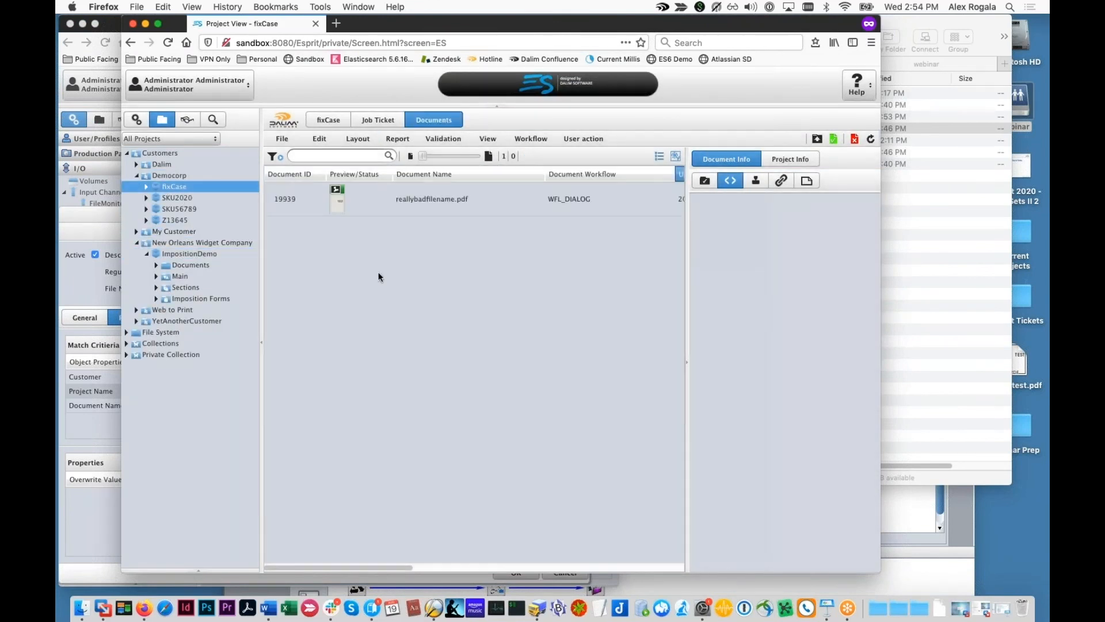
click(443, 200)
click(900, 278)
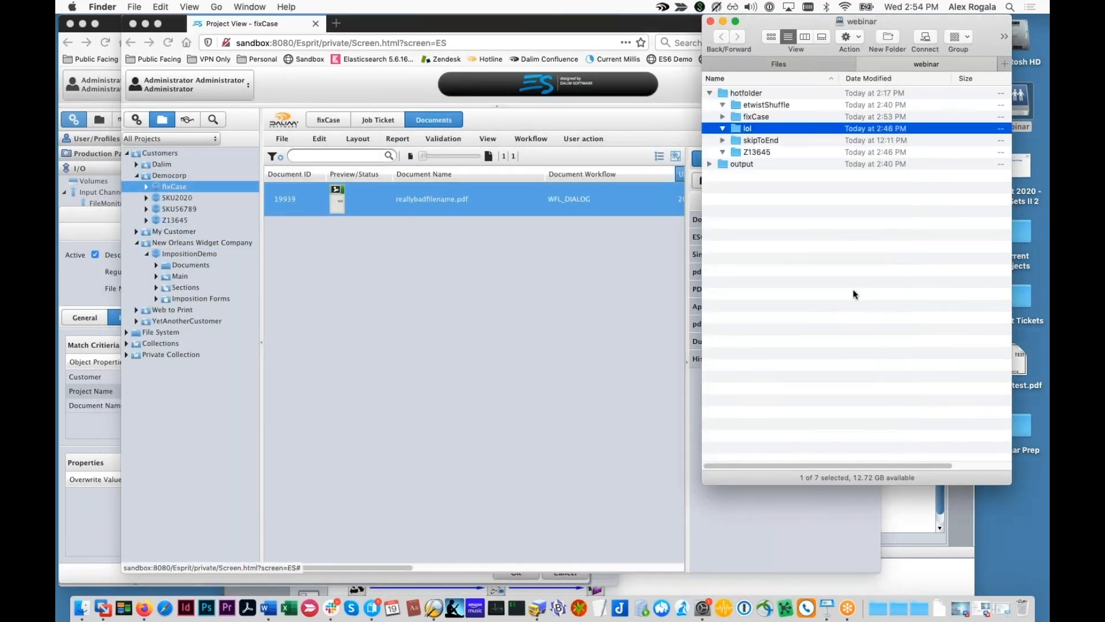
click(470, 282)
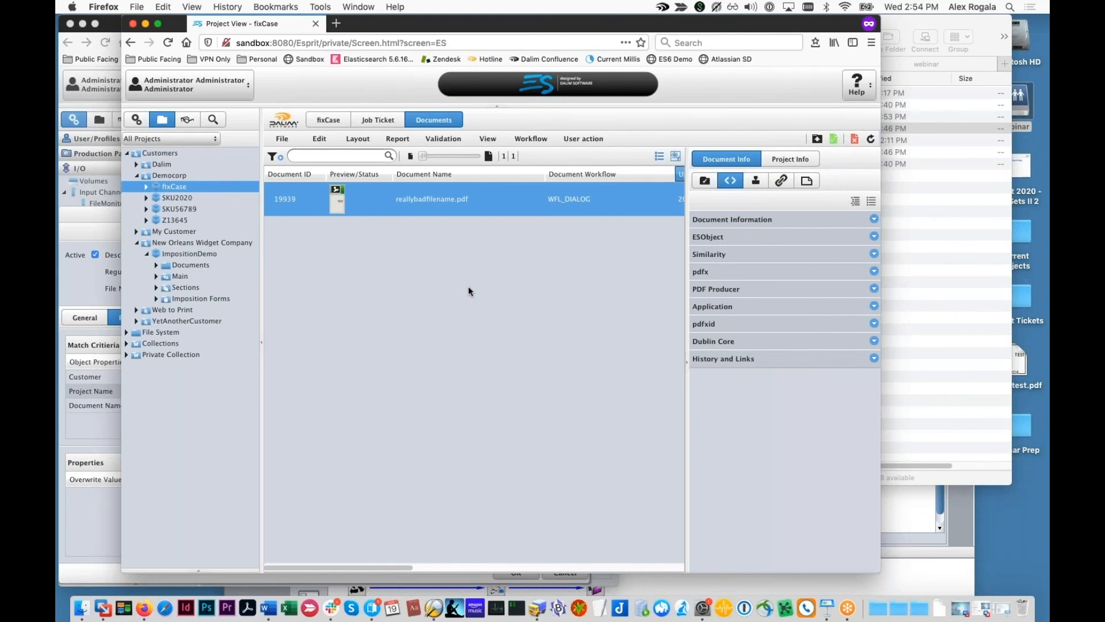
click(92, 281)
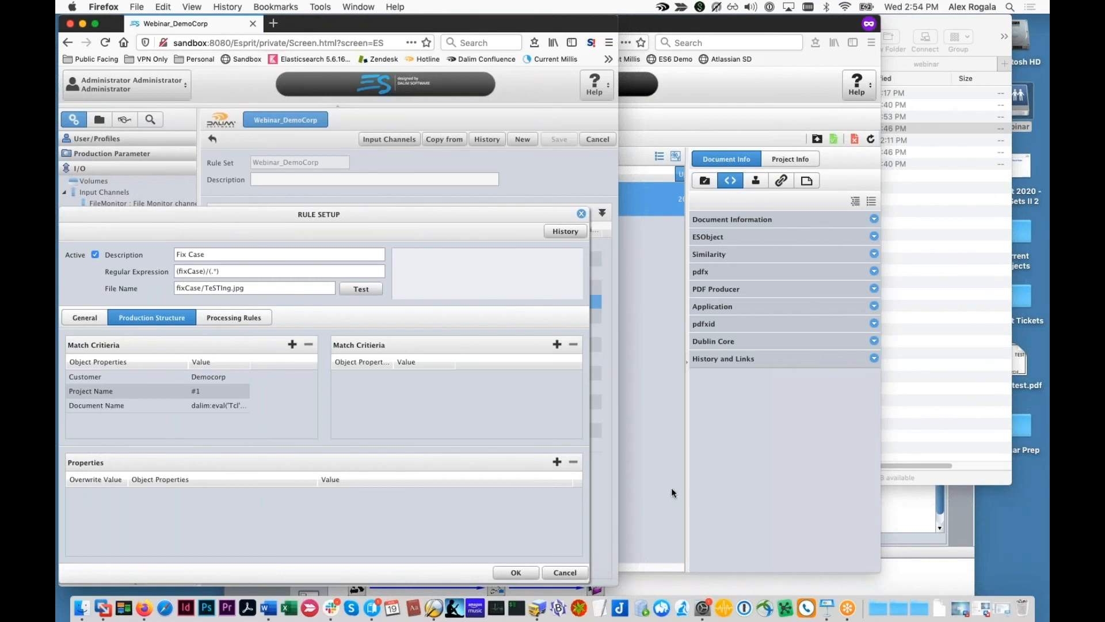
Step: Reopen the Fix Case Document Name value showing dalim:eval('Tcl','string tolower #2')
click(701, 483)
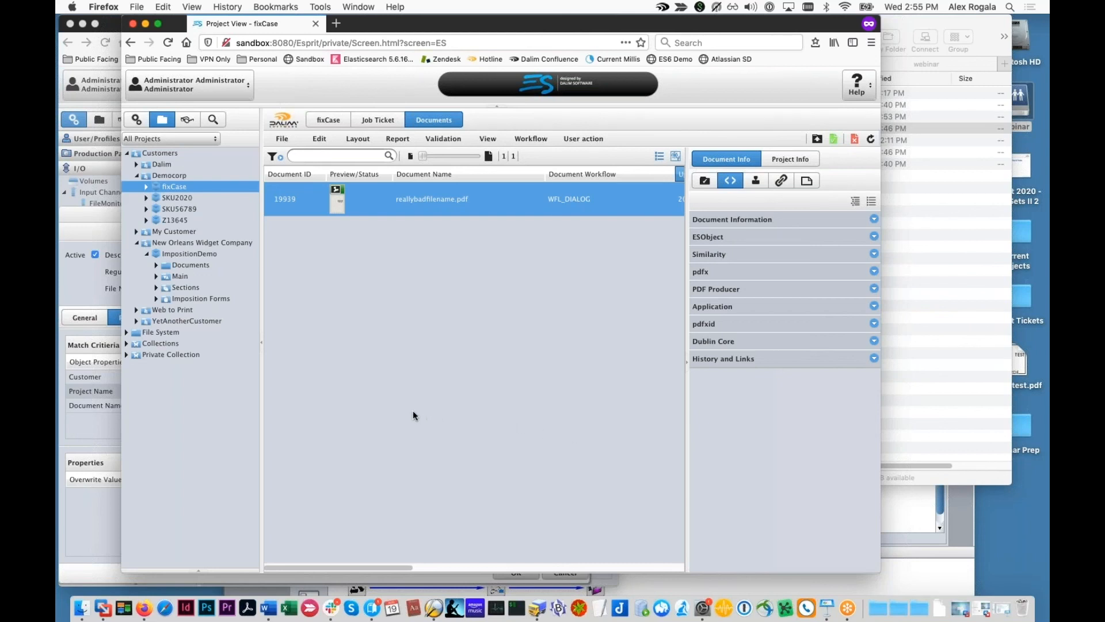
click(80, 287)
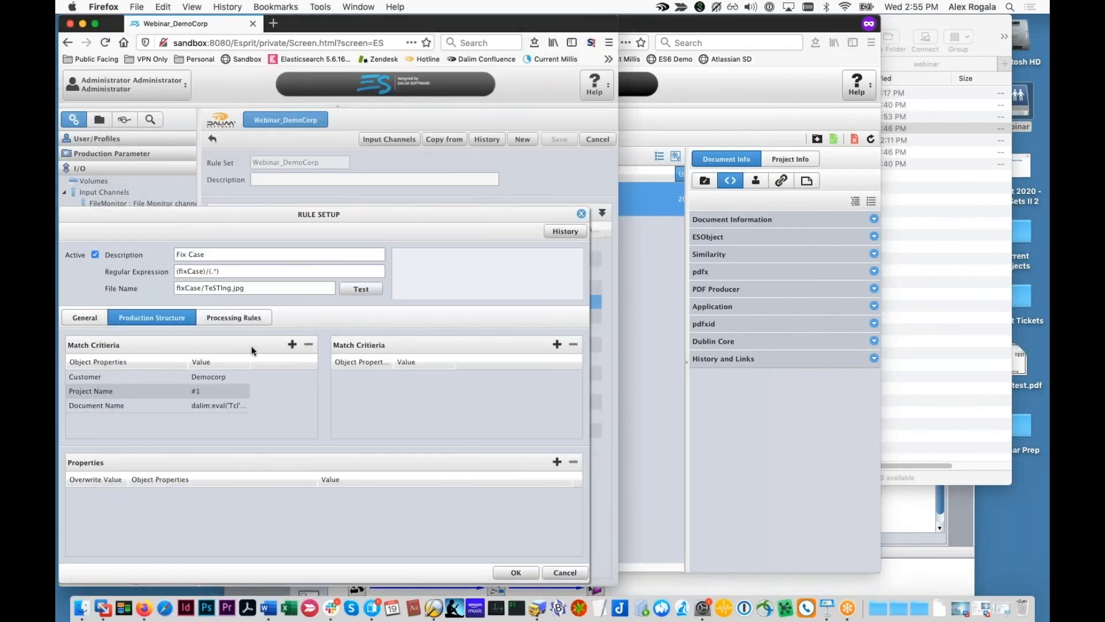
click(228, 406)
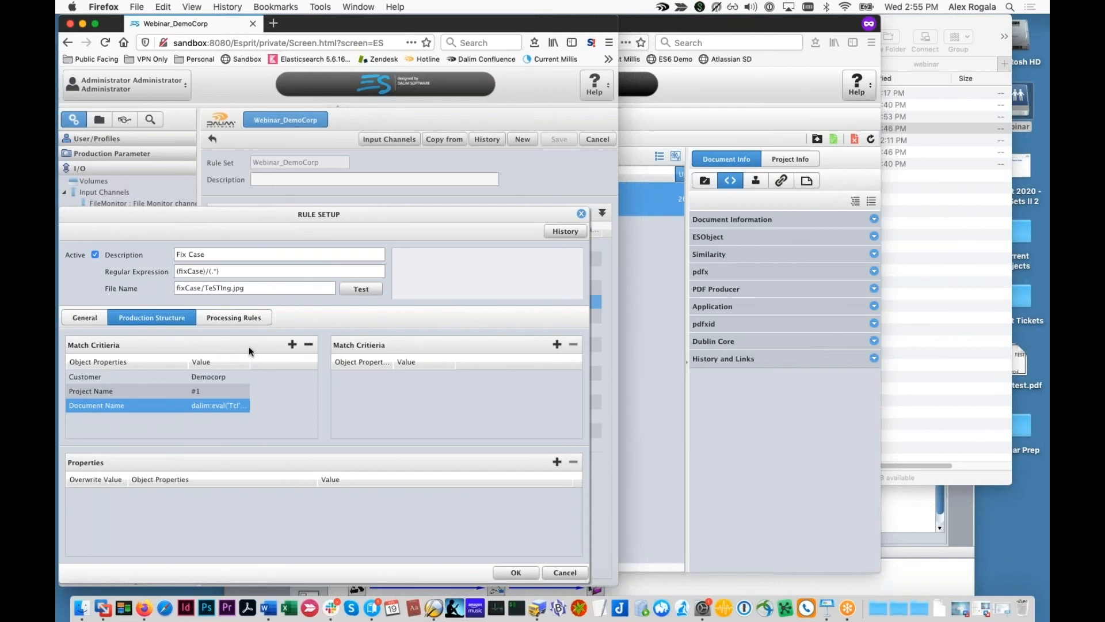
double_click(236, 408)
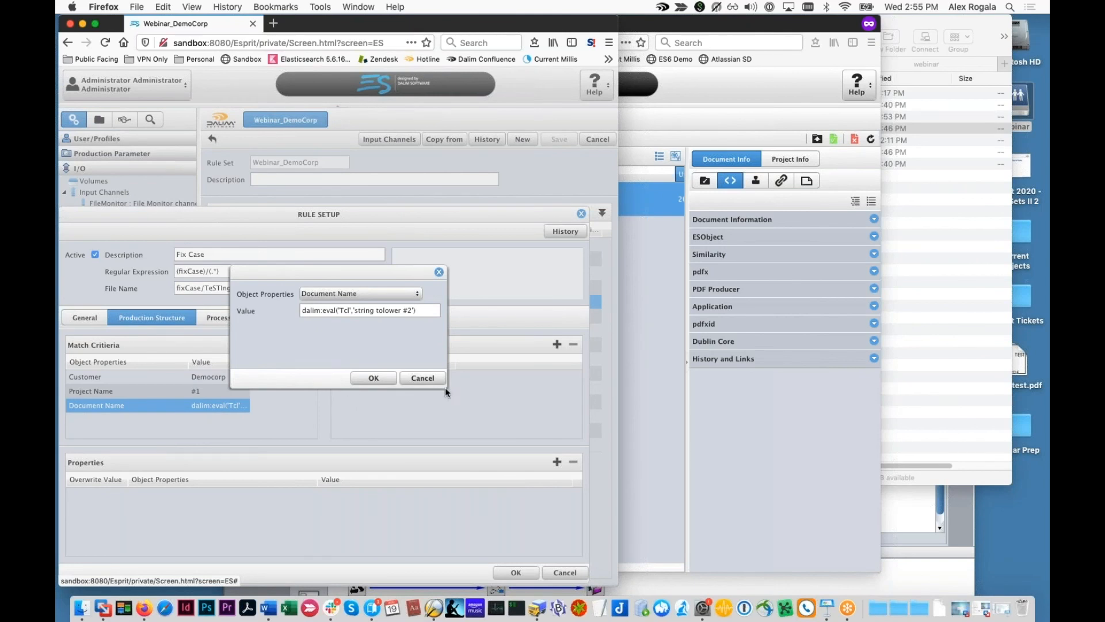
Step: Confirm the Document Name value and close the Fix Case rule setup, returning to the Webinar_DemoCorp rules
click(374, 378)
click(956, 378)
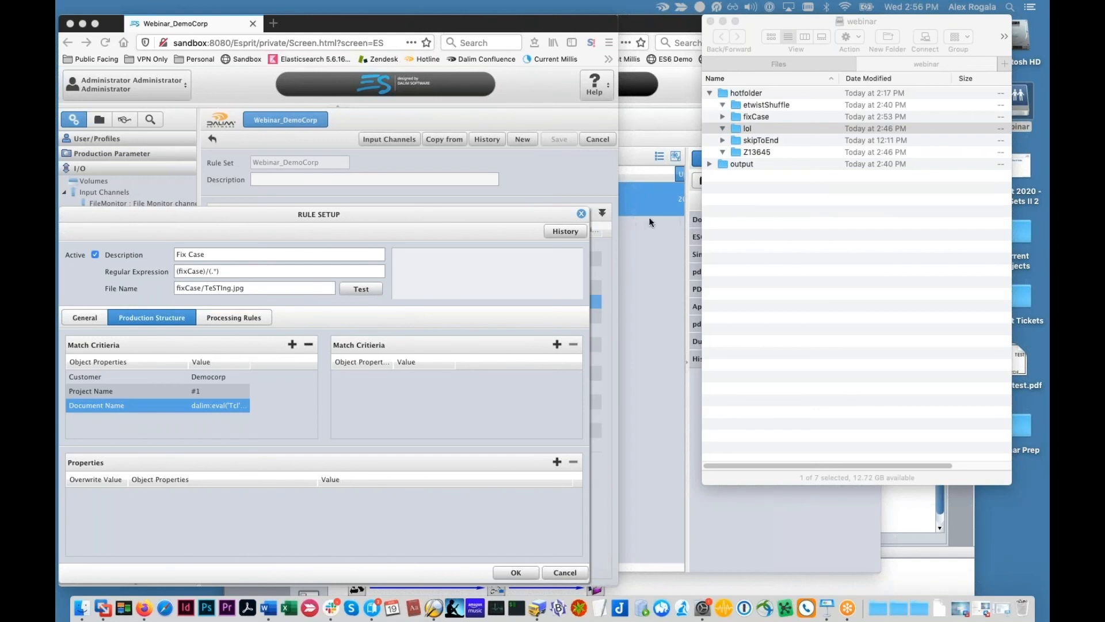
click(582, 214)
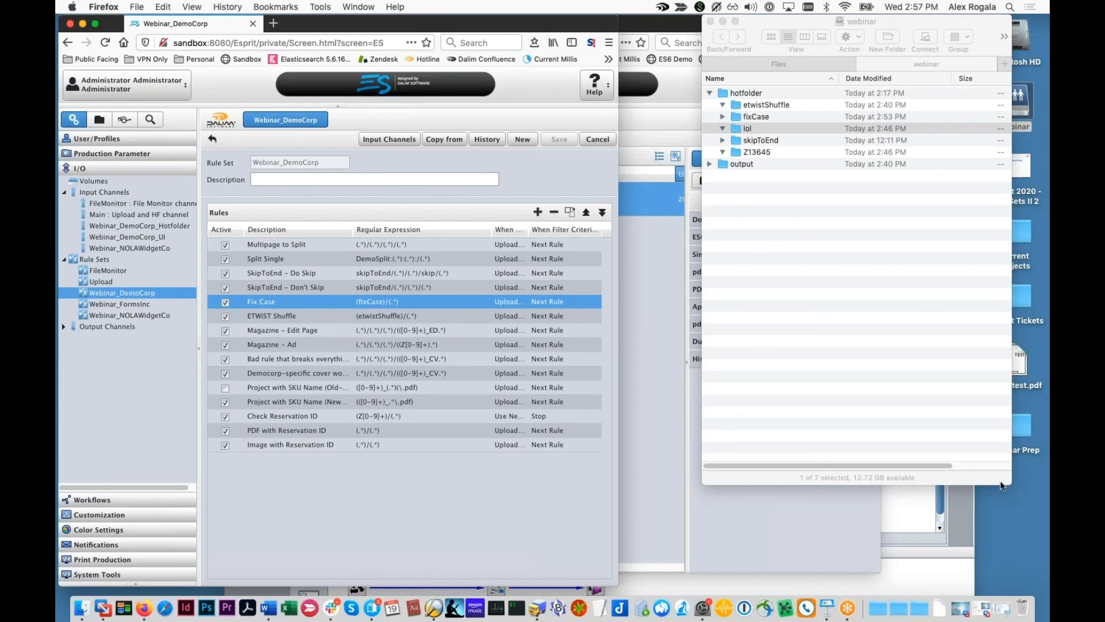
key(super+shift+5)
key(Escape)
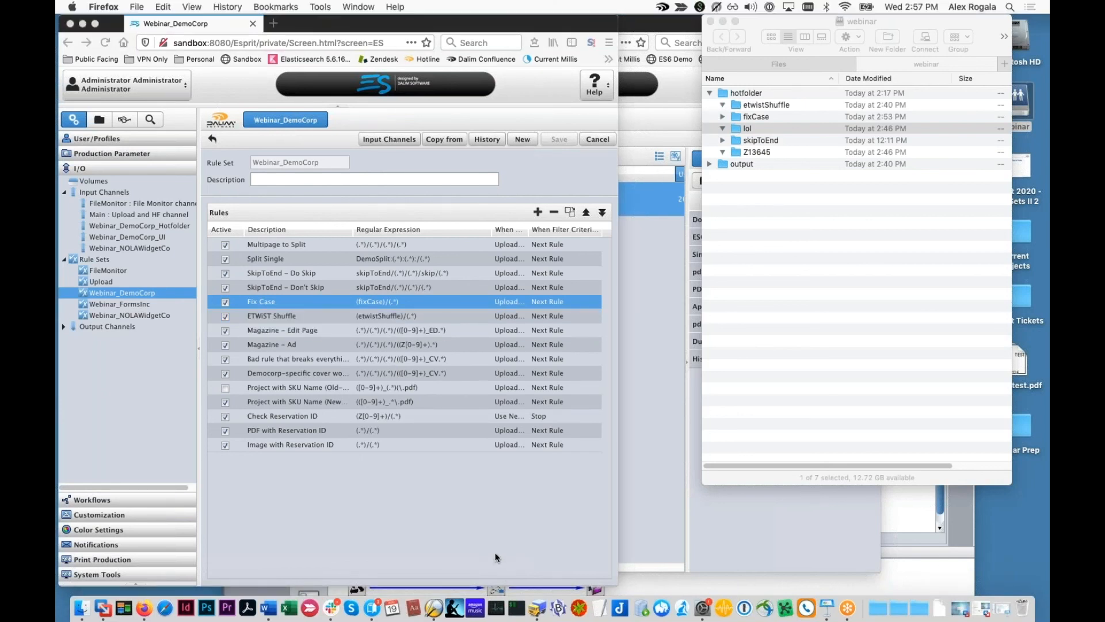